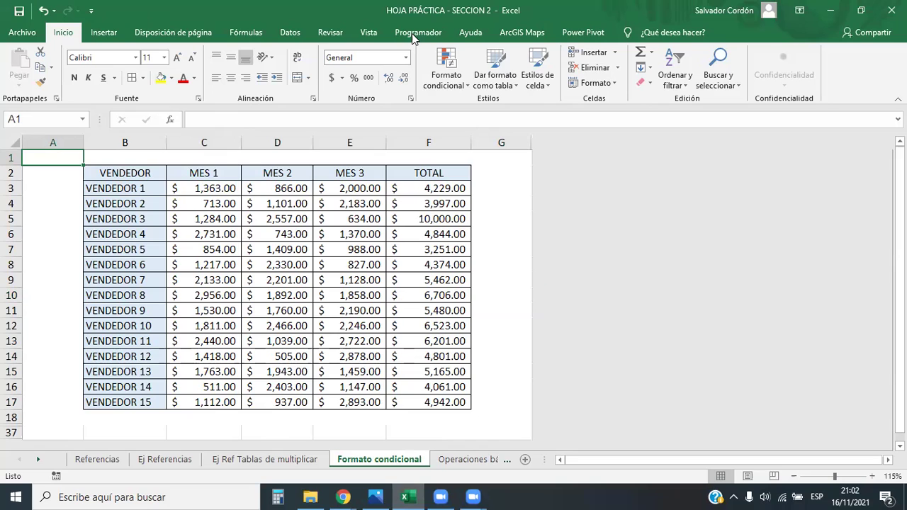
# Open the Ej Ref Tablas de multiplicar sheet and replace the range selection with cell F2
pyautogui.click(264, 459)
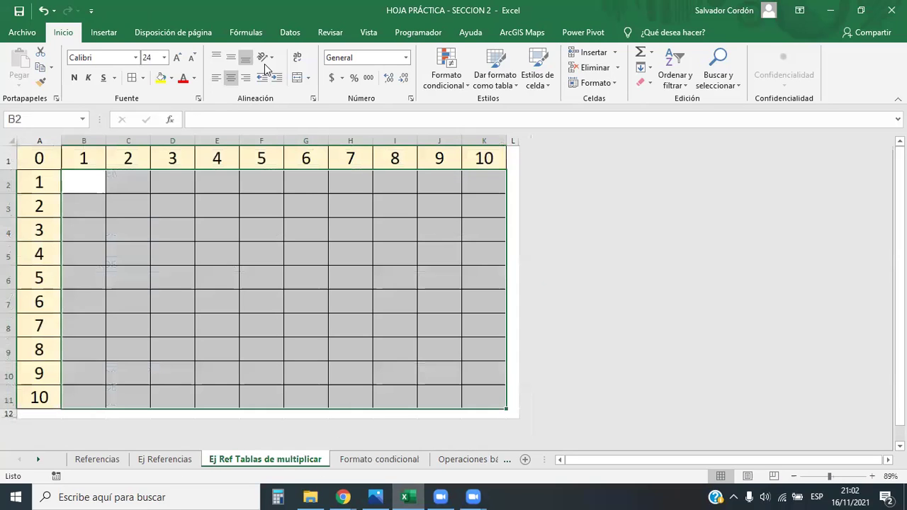
pyautogui.click(255, 183)
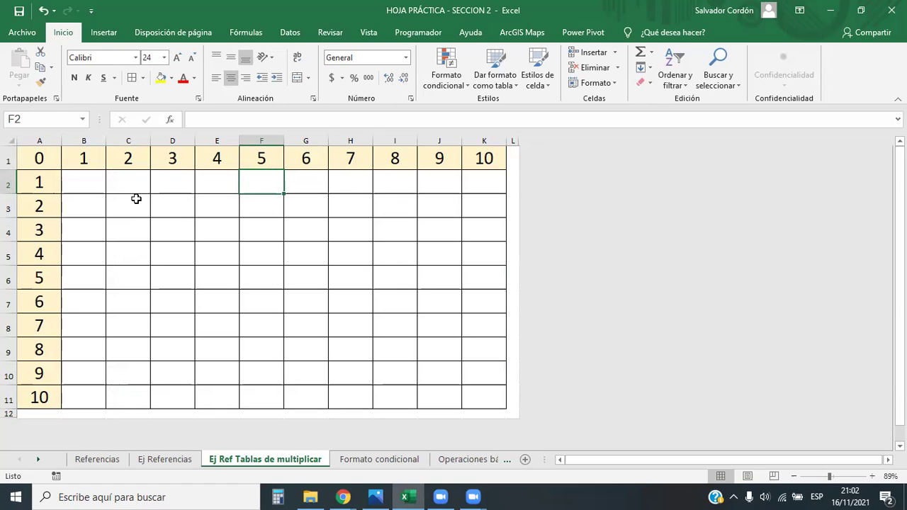
# Examine the empty multiplication grid B2:K11 together with its header row and header column
pyautogui.press('Down')
pyautogui.press('Down')
pyautogui.press('Down')
pyautogui.press('Down')
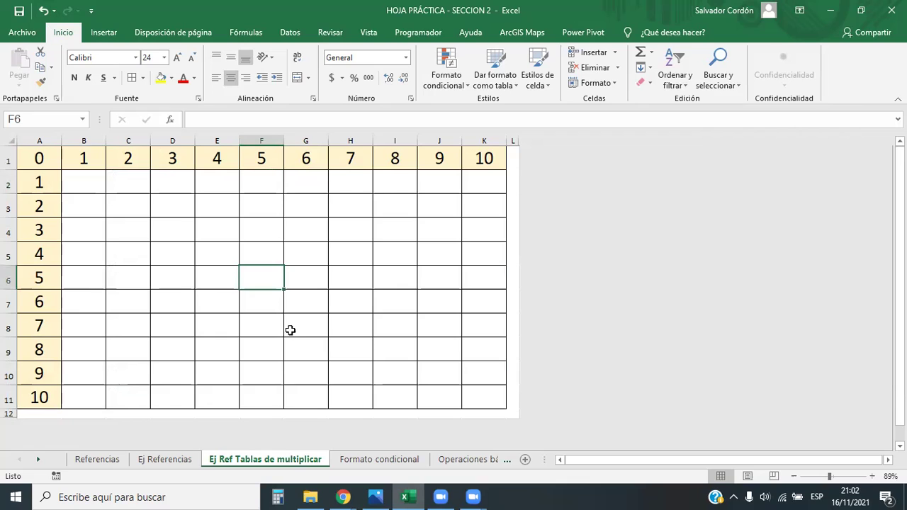
pyautogui.moveTo(109, 196); pyautogui.dragTo(463, 392)
pyautogui.click(278, 294)
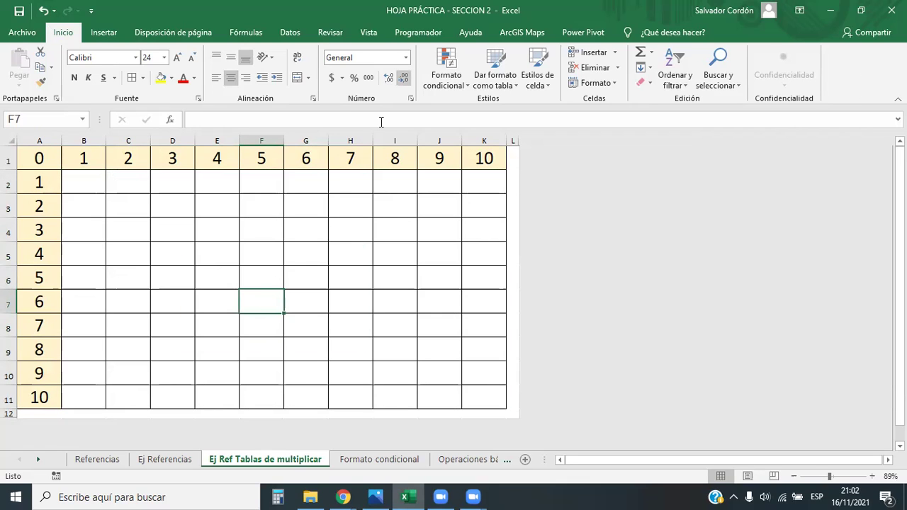
pyautogui.click(78, 186)
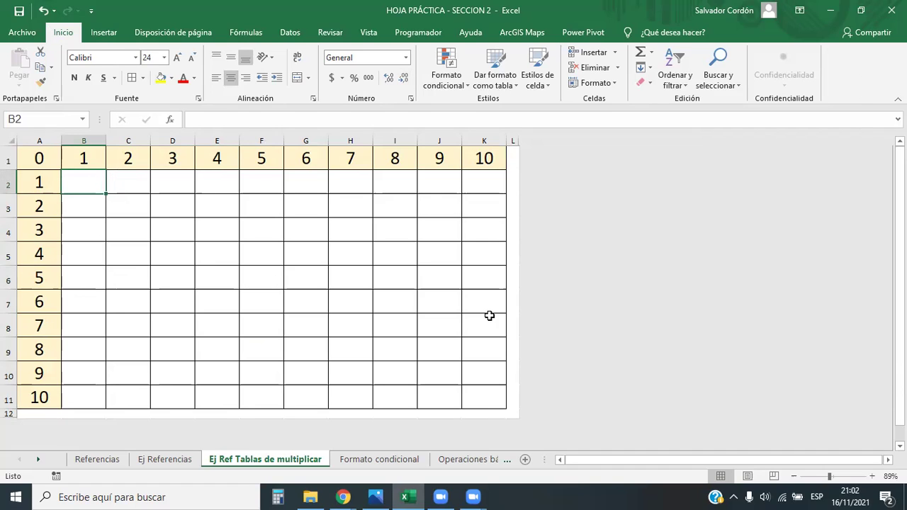
pyautogui.moveTo(77, 176); pyautogui.dragTo(472, 390)
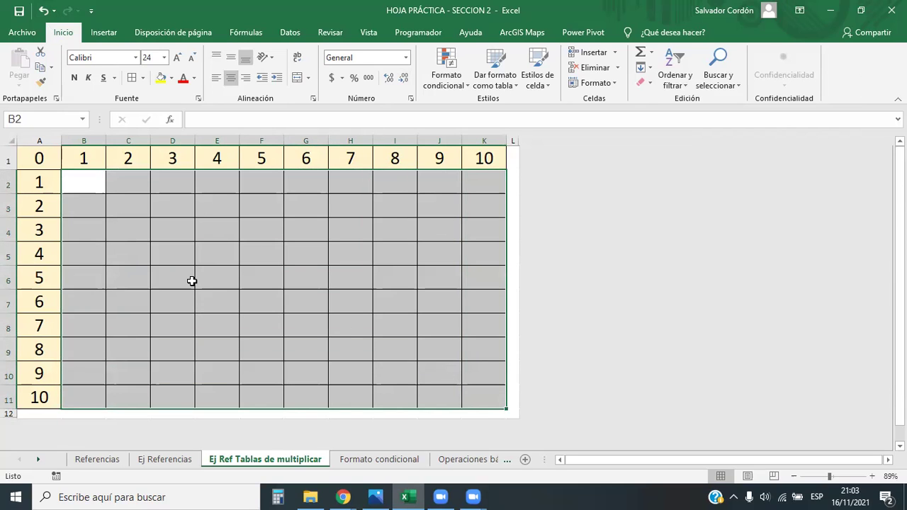
pyautogui.click(242, 278)
pyautogui.click(301, 326)
pyautogui.click(382, 330)
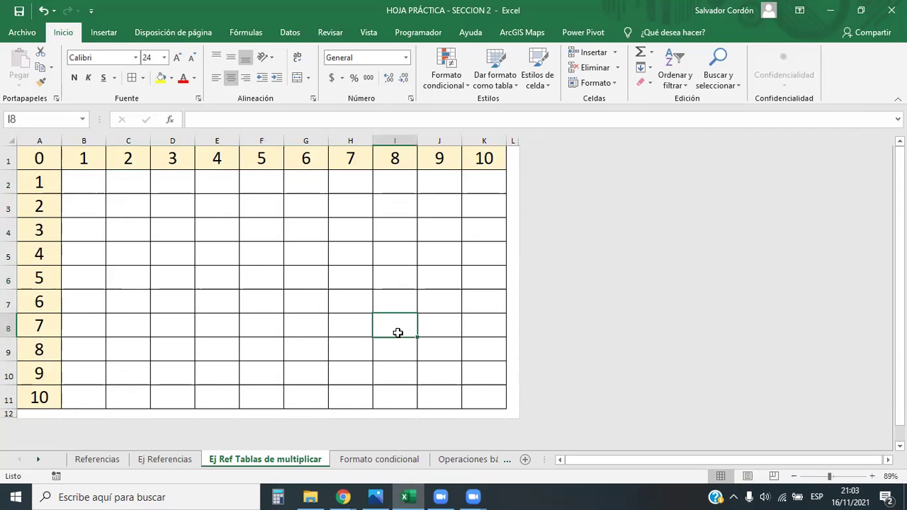
pyautogui.click(28, 348)
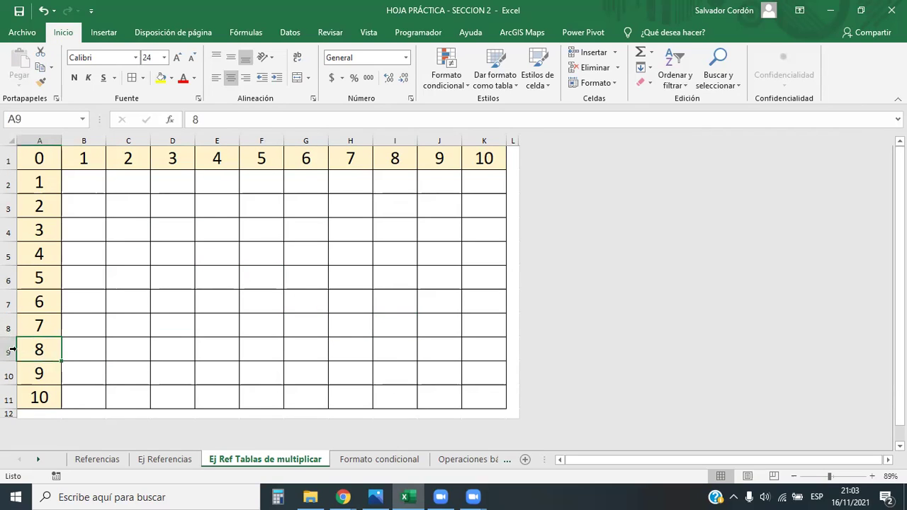
pyautogui.click(10, 279)
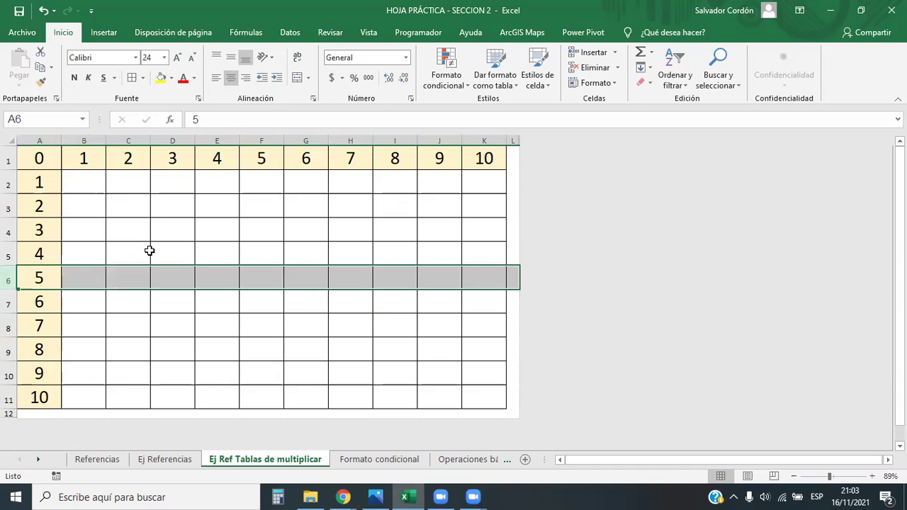
pyautogui.click(256, 141)
pyautogui.click(257, 278)
pyautogui.moveTo(84, 183)
pyautogui.mouseDown()
pyautogui.moveTo(85, 205)
pyautogui.moveTo(465, 369)
pyautogui.moveTo(476, 396)
pyautogui.mouseUp()
pyautogui.click(336, 305)
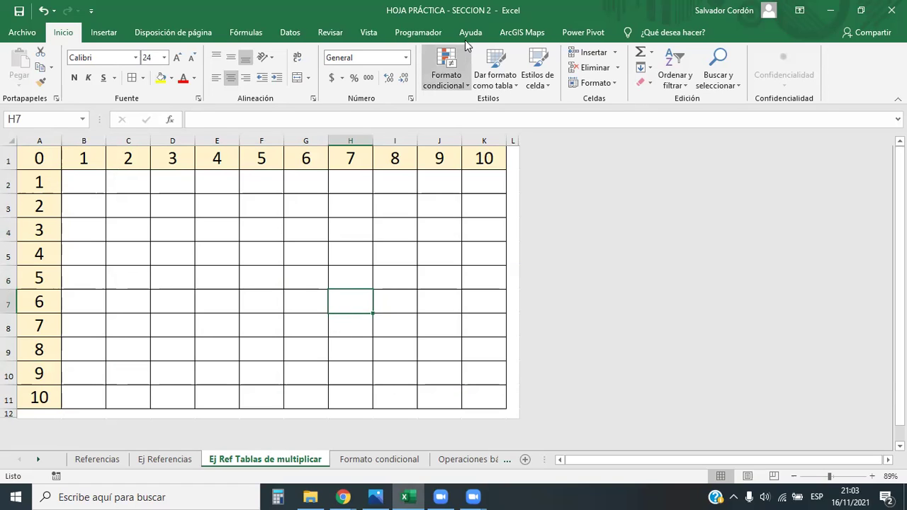
pyautogui.click(147, 209)
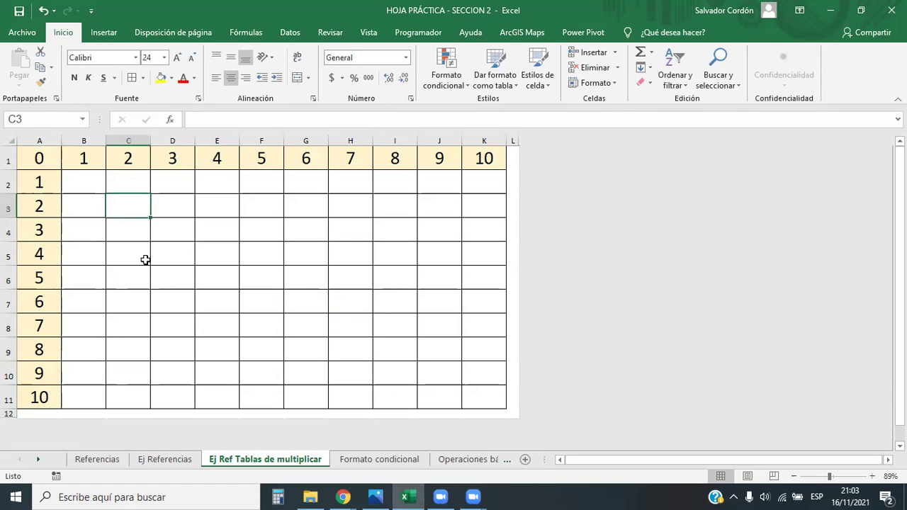
# Enter the formula =A2*B1 in cell B2 to multiply the row header by the column header
pyautogui.click(80, 186)
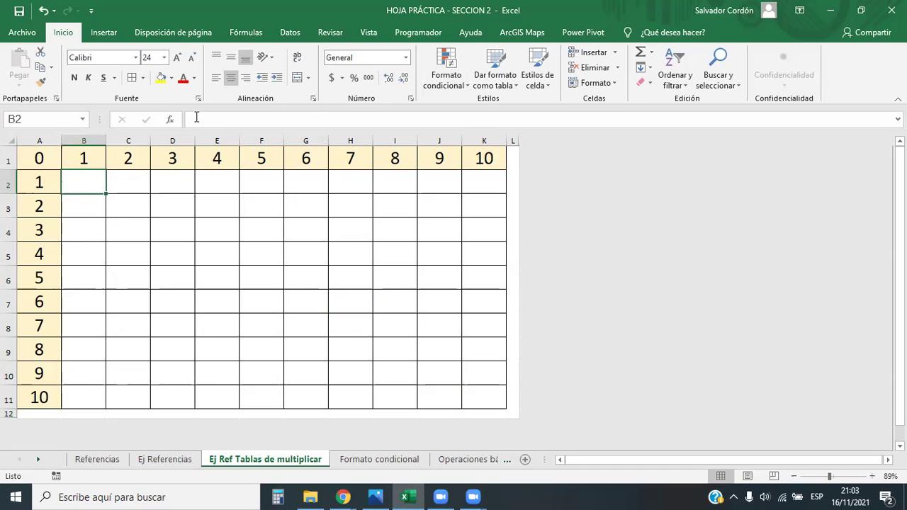
pyautogui.click(220, 123)
pyautogui.write('=')
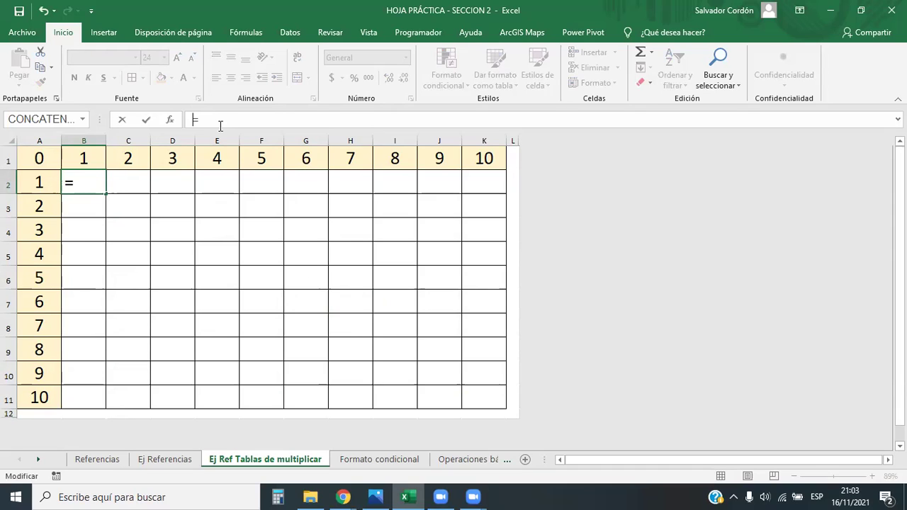
pyautogui.click(33, 183)
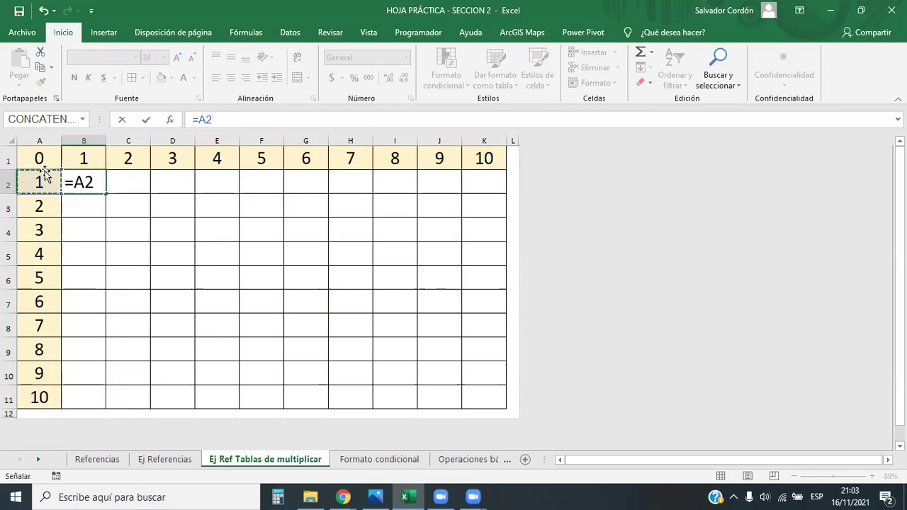
pyautogui.click(215, 119)
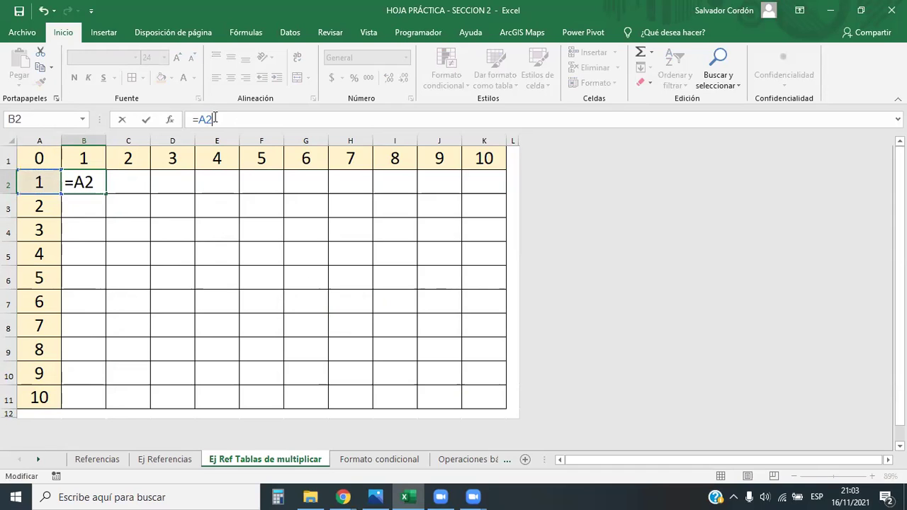
pyautogui.click(94, 155)
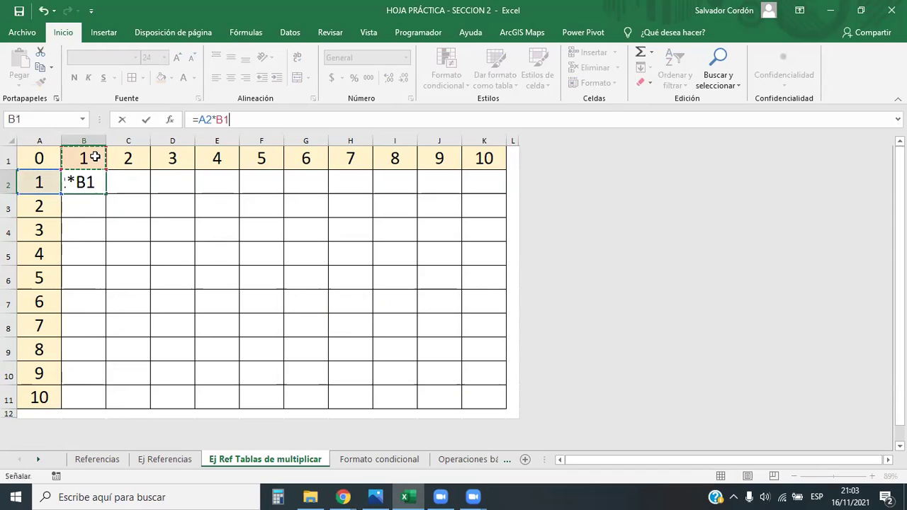
pyautogui.moveTo(231, 119); pyautogui.dragTo(191, 119)
pyautogui.click(244, 119)
pyautogui.press('Return')
# Fill the formula from B2 across to K2 and down through row 11
pyautogui.moveTo(216, 230); pyautogui.dragTo(172, 227)
pyautogui.click(89, 180)
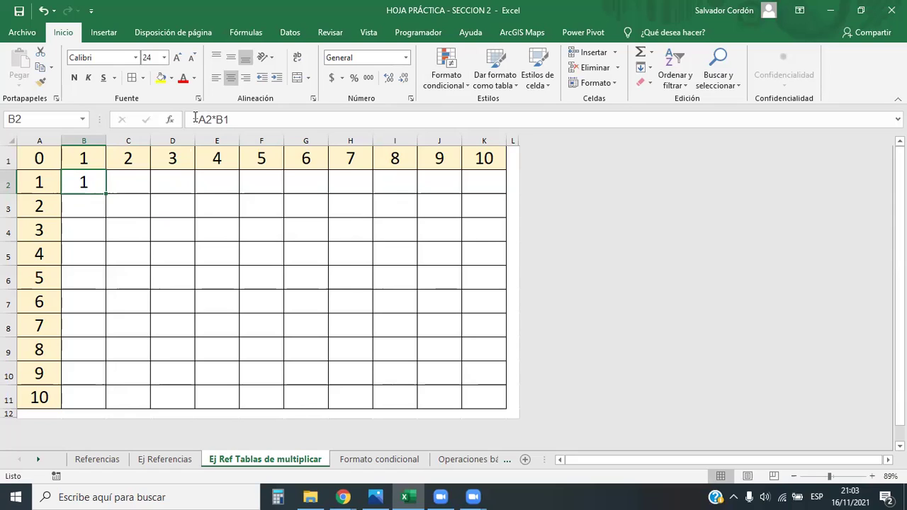
pyautogui.moveTo(106, 192); pyautogui.dragTo(498, 190)
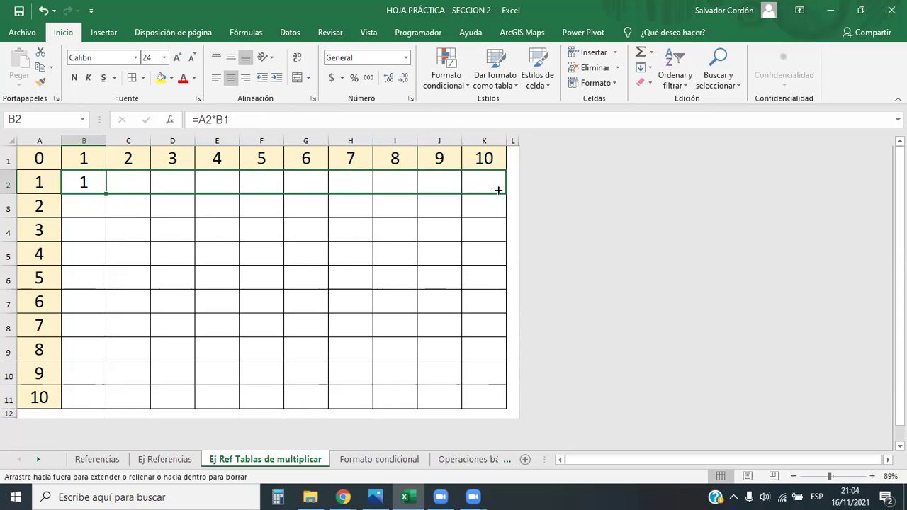
pyautogui.moveTo(498, 190); pyautogui.dragTo(498, 190)
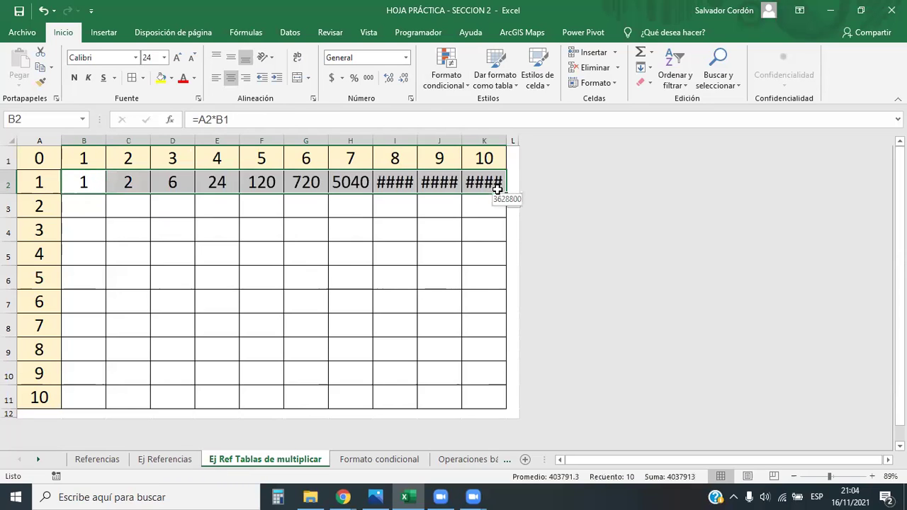
pyautogui.click(501, 190)
pyautogui.moveTo(89, 181); pyautogui.dragTo(507, 409)
# Check the filled grid against the headers in column A and row 1, and inspect the formula in D3
pyautogui.click(274, 303)
pyautogui.moveTo(44, 160); pyautogui.dragTo(49, 397)
pyautogui.moveTo(44, 157); pyautogui.dragTo(460, 151)
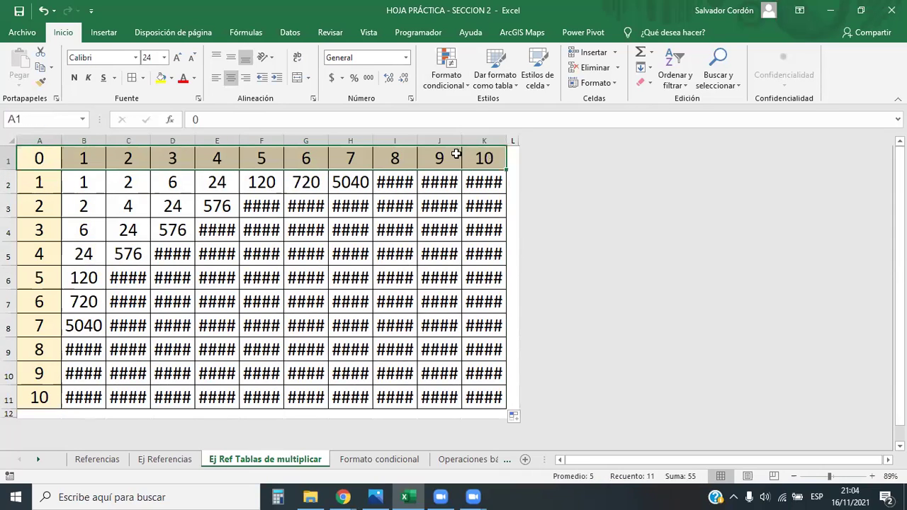
pyautogui.click(178, 228)
pyautogui.click(172, 203)
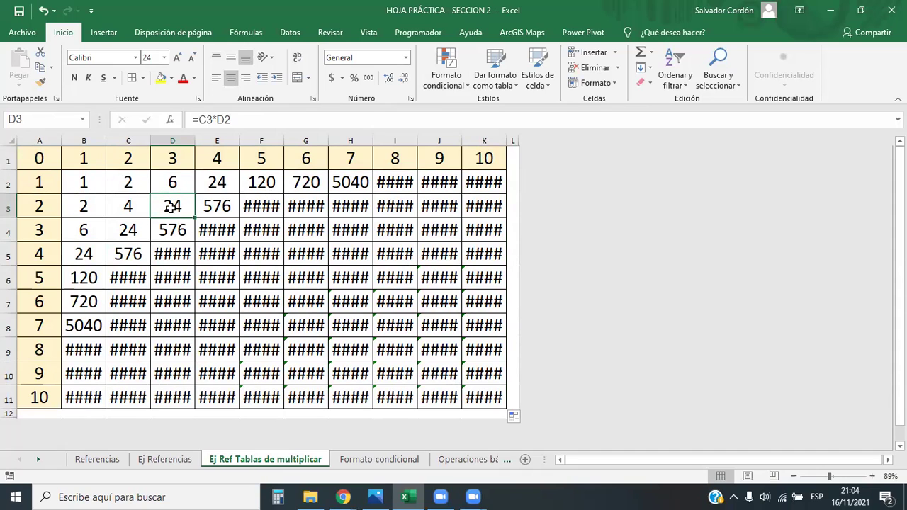
pyautogui.click(9, 205)
pyautogui.write('=')
pyautogui.click(170, 119)
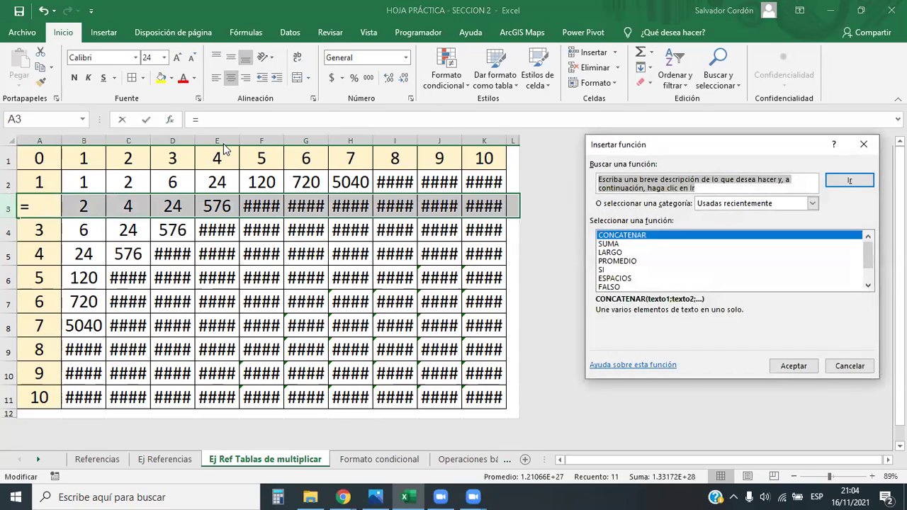
pyautogui.press('Escape')
# Compare the references in D3's formula with the headers it should multiply in column A and row 1
pyautogui.click(172, 140)
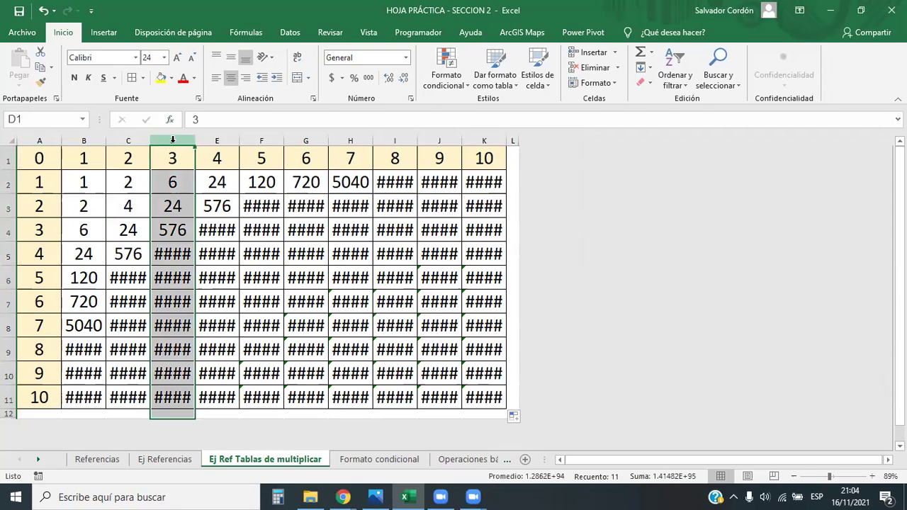
pyautogui.click(9, 205)
pyautogui.click(173, 203)
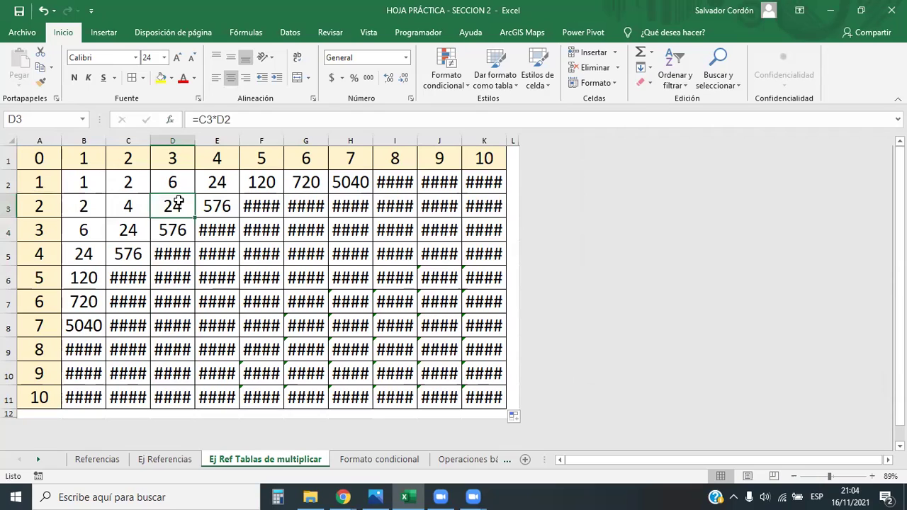
pyautogui.click(235, 119)
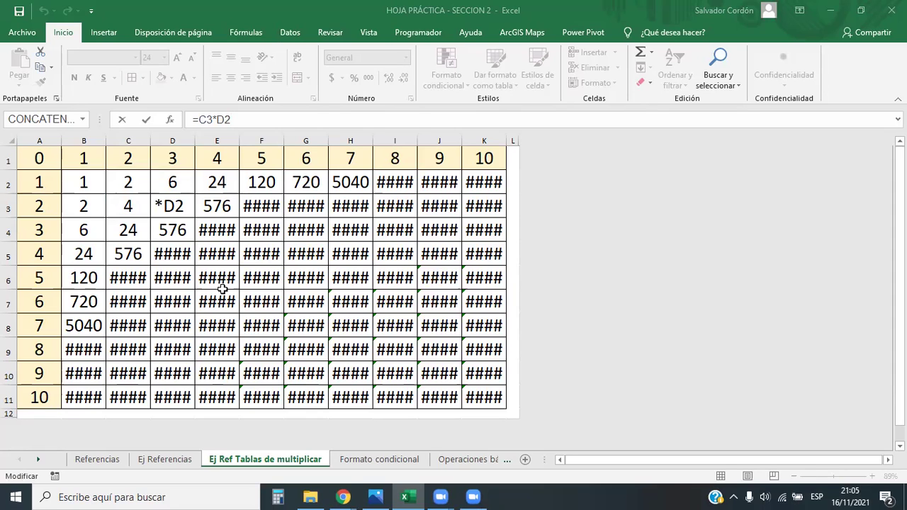
pyautogui.press('Return')
pyautogui.click(37, 204)
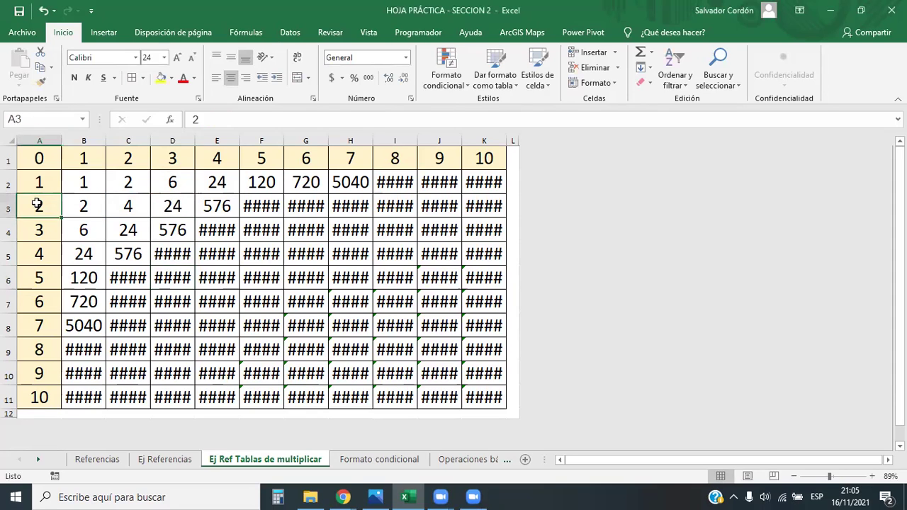
pyautogui.click(39, 141)
pyautogui.click(10, 159)
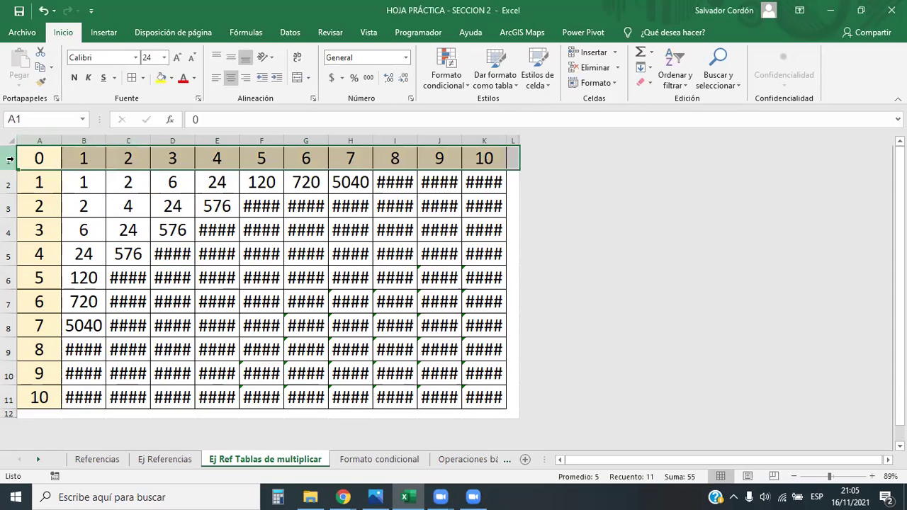
# Undo the fills across the grid, going back to the formula in B2 only
pyautogui.hotkey('ctrl', 'z')
pyautogui.hotkey('ctrl', 'z')
pyautogui.hotkey('ctrl', 'z')
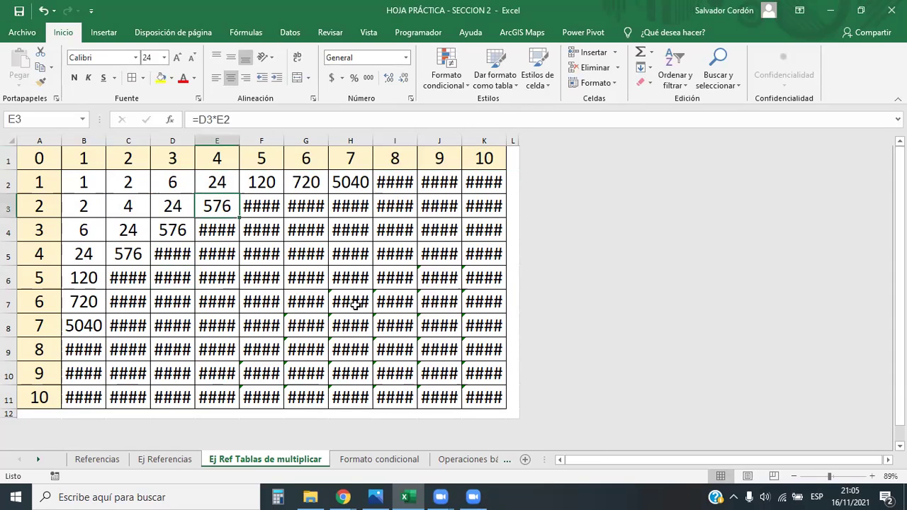
pyautogui.hotkey('ctrl', 'z')
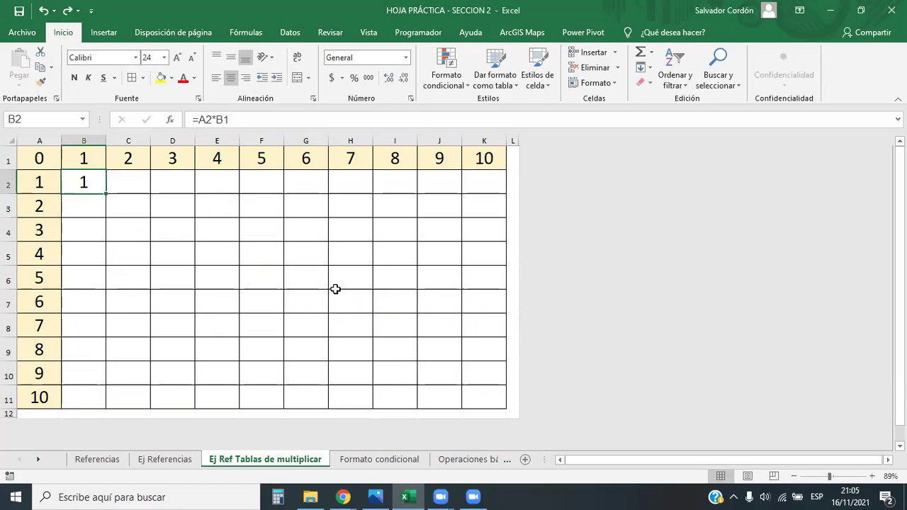
pyautogui.hotkey('ctrl', 'z')
# Lock column A in B2's formula so that it reads =$A2*B1
pyautogui.click(103, 175)
pyautogui.moveTo(201, 120); pyautogui.dragTo(235, 115)
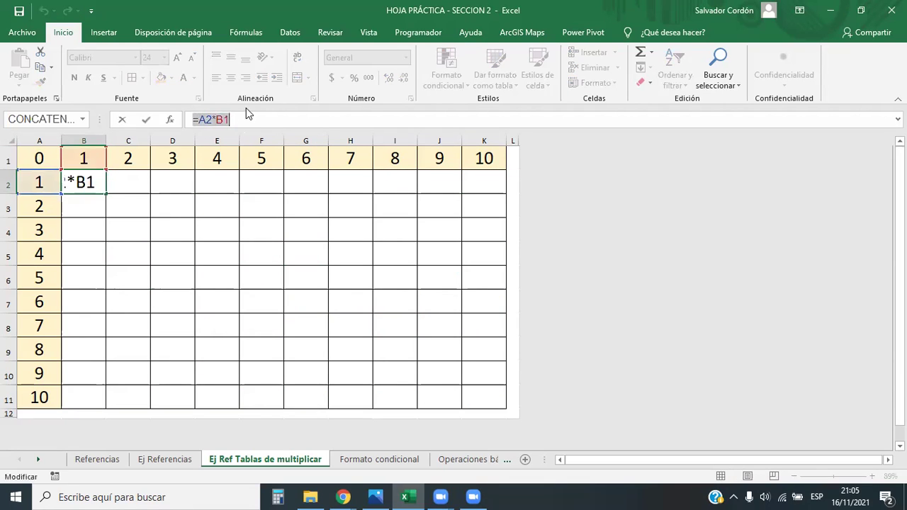
pyautogui.click(248, 119)
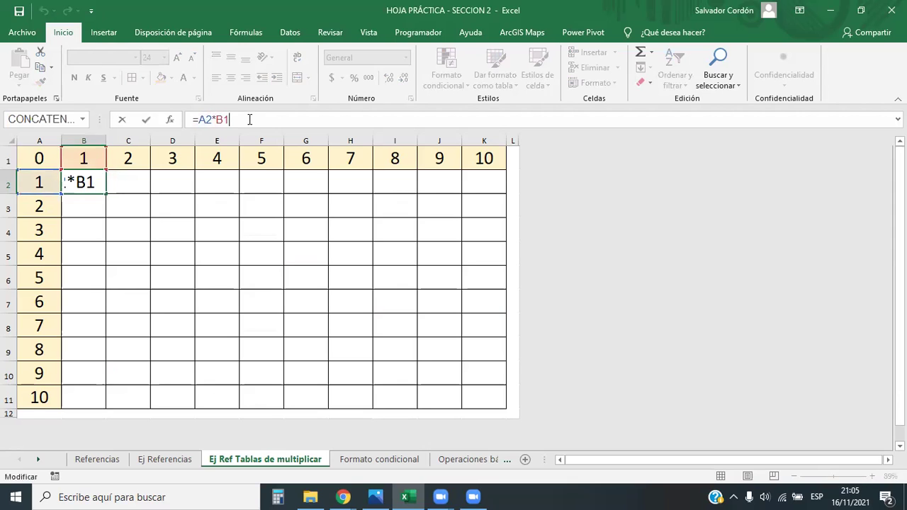
pyautogui.doubleClick(205, 119)
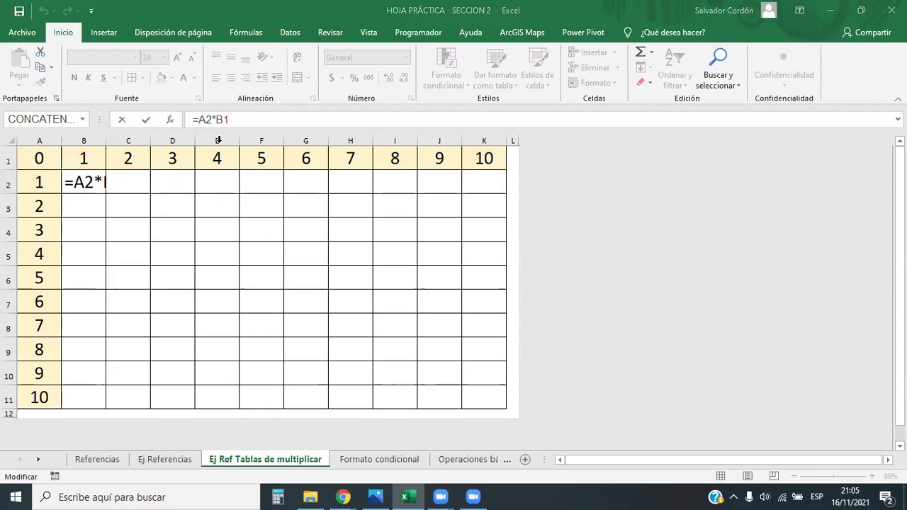
pyautogui.click(201, 119)
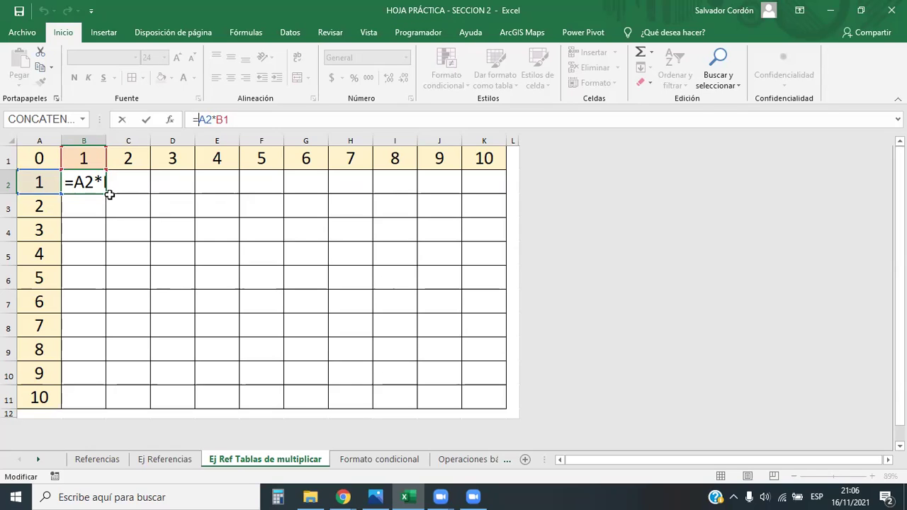
pyautogui.doubleClick(204, 120)
pyautogui.click(207, 119)
pyautogui.write('$')
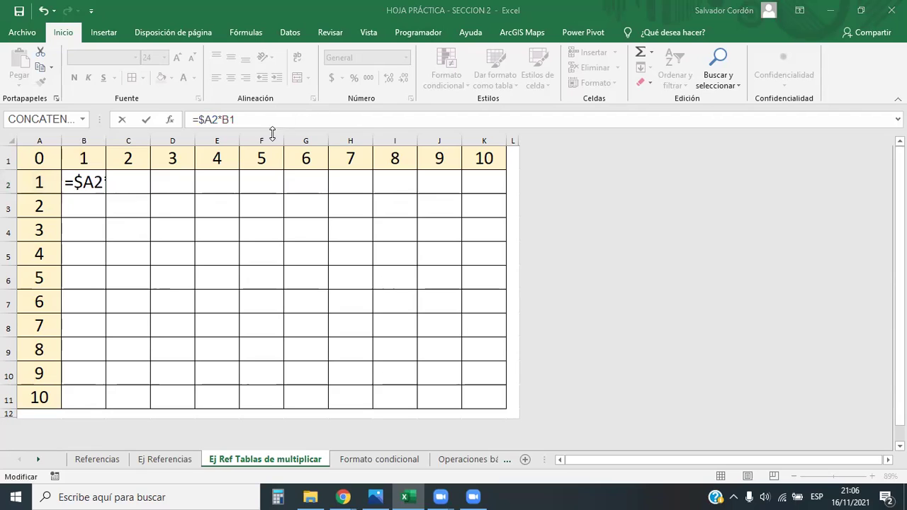
# Lock row 1 in the second reference of B2's formula, entering it as =$A2*B$1
pyautogui.click(233, 119)
pyautogui.press('BackSpace')
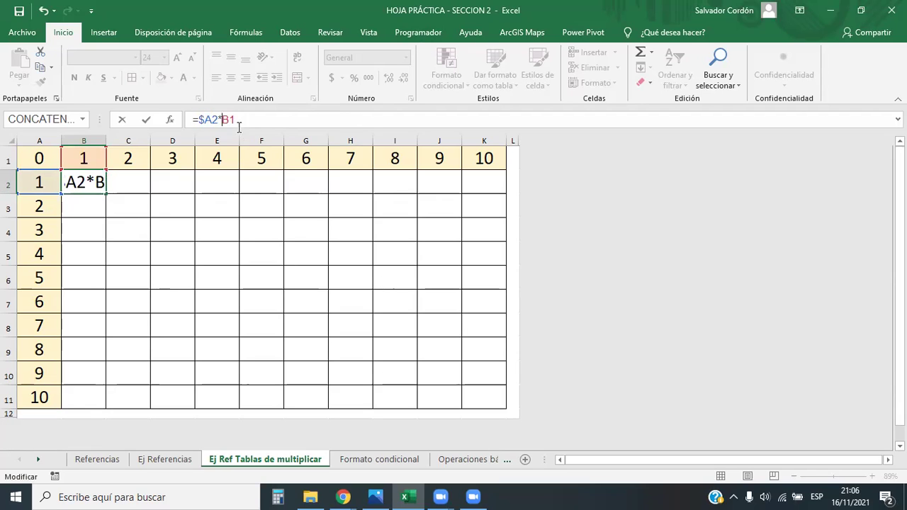
pyautogui.write('1')
pyautogui.doubleClick(228, 119)
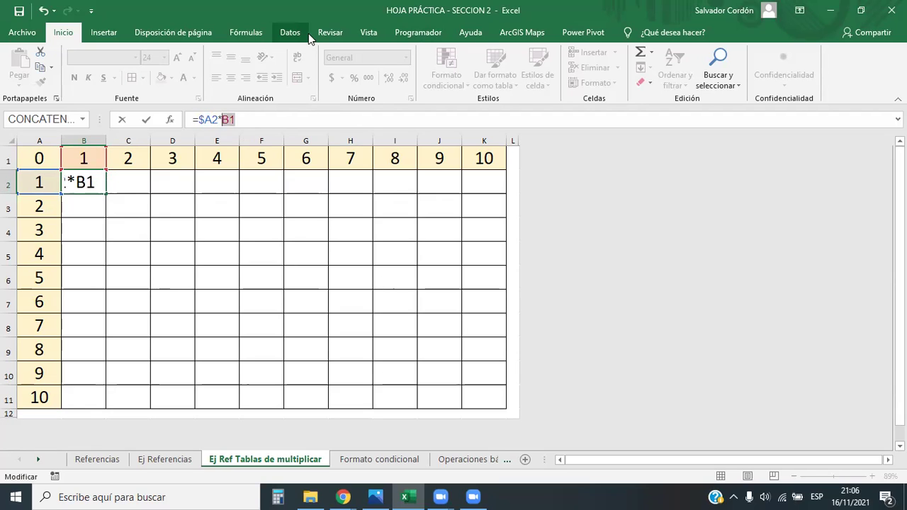
pyautogui.click(234, 117)
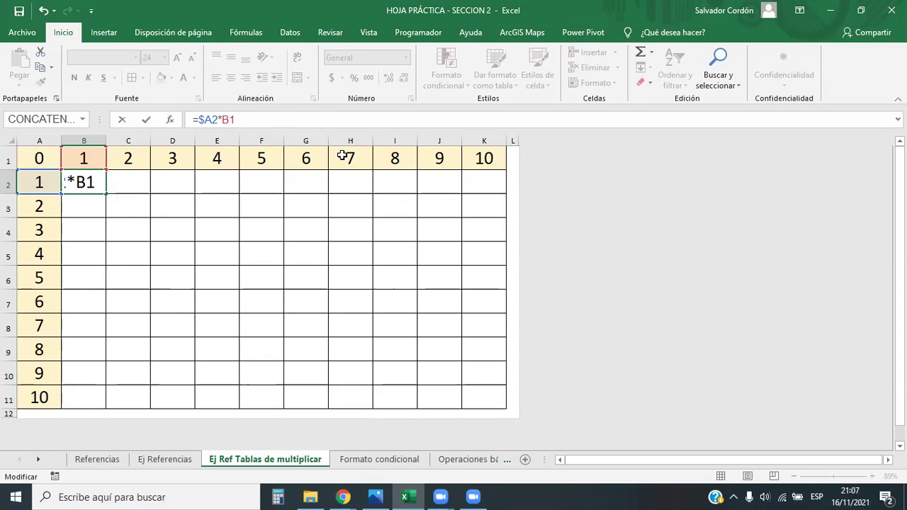
pyautogui.write('$')
pyautogui.press('Return')
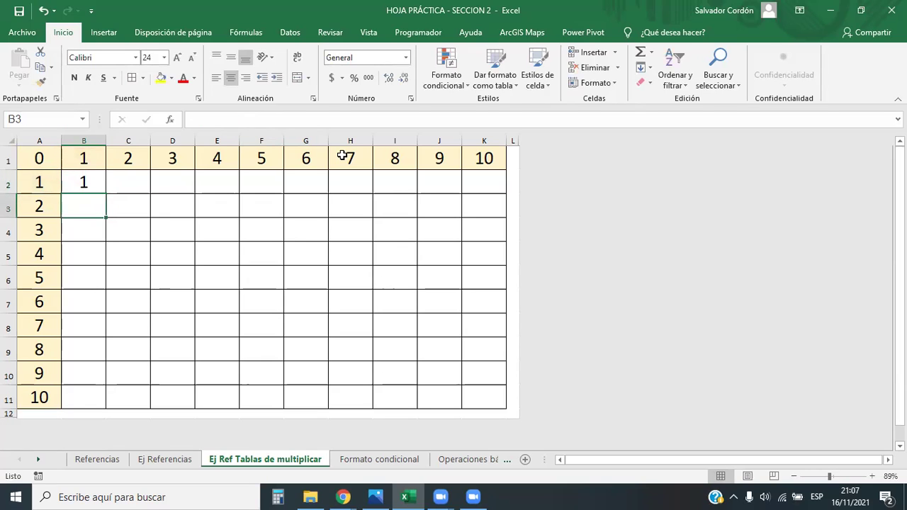
# Fill B2's mixed-reference formula across to K2 and down through row 11
pyautogui.click(109, 221)
pyautogui.click(85, 181)
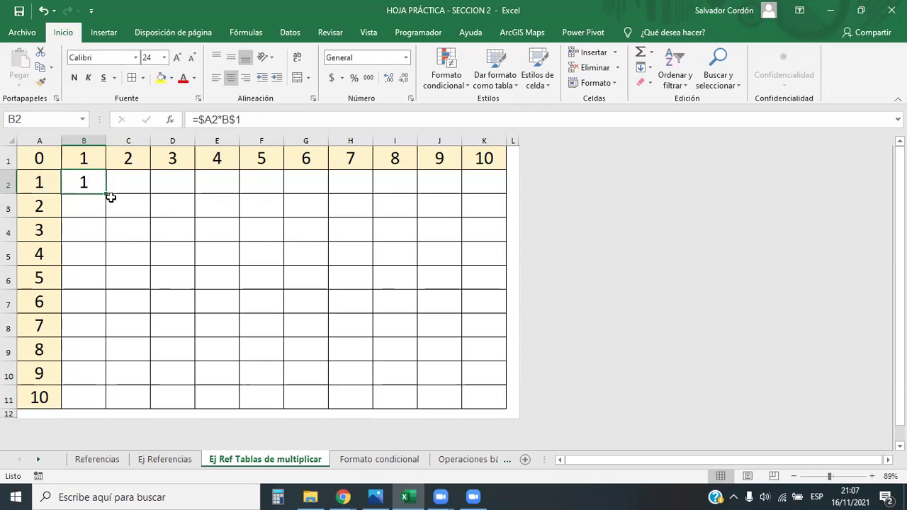
pyautogui.moveTo(104, 193); pyautogui.dragTo(508, 196)
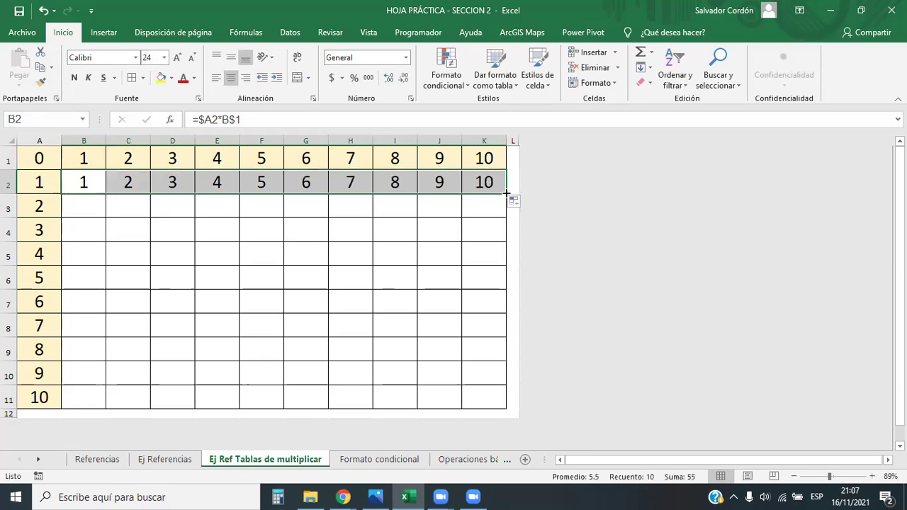
pyautogui.doubleClick(505, 193)
# Inspect the filled formulas in F5, H5 and K11 and compare them with the original in B2
pyautogui.click(271, 258)
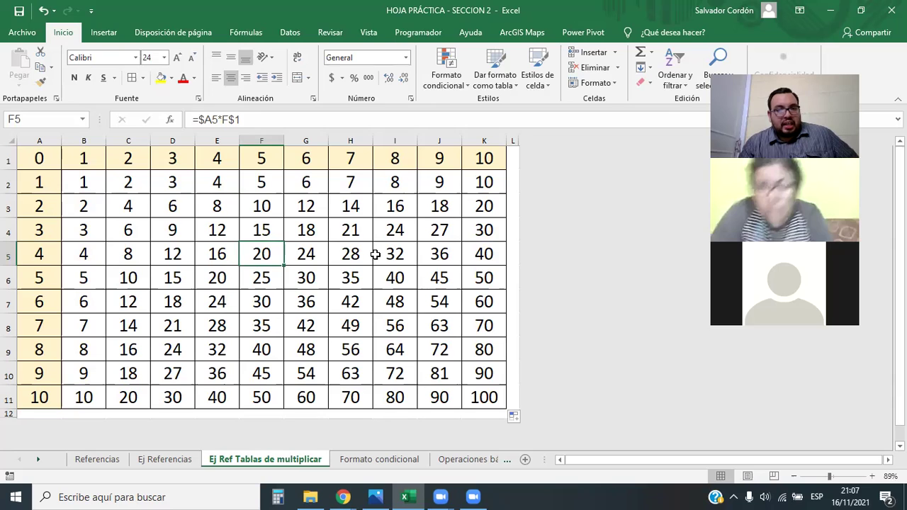
pyautogui.click(341, 257)
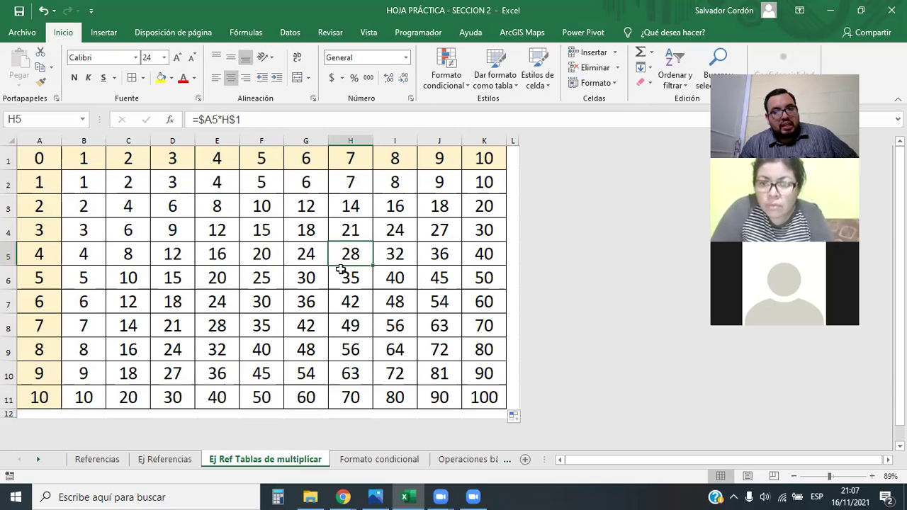
pyautogui.click(485, 398)
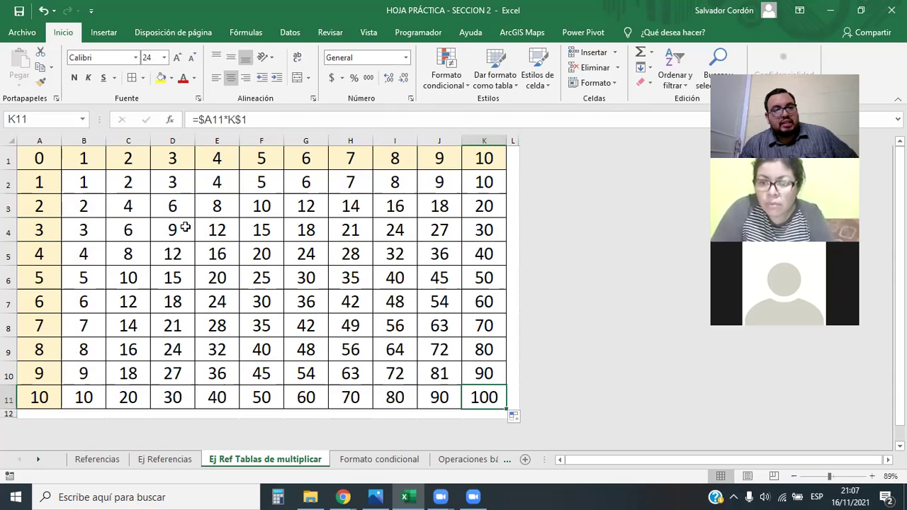
pyautogui.click(51, 176)
pyautogui.click(78, 178)
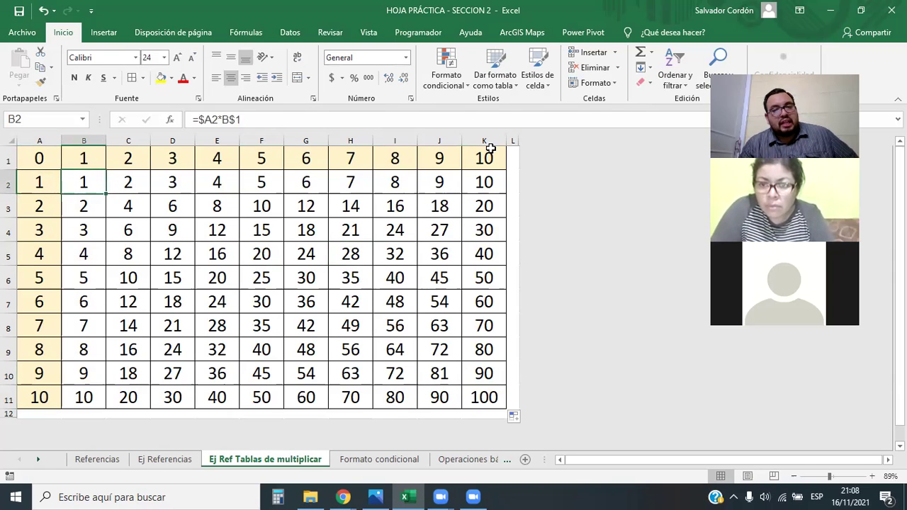
pyautogui.click(484, 397)
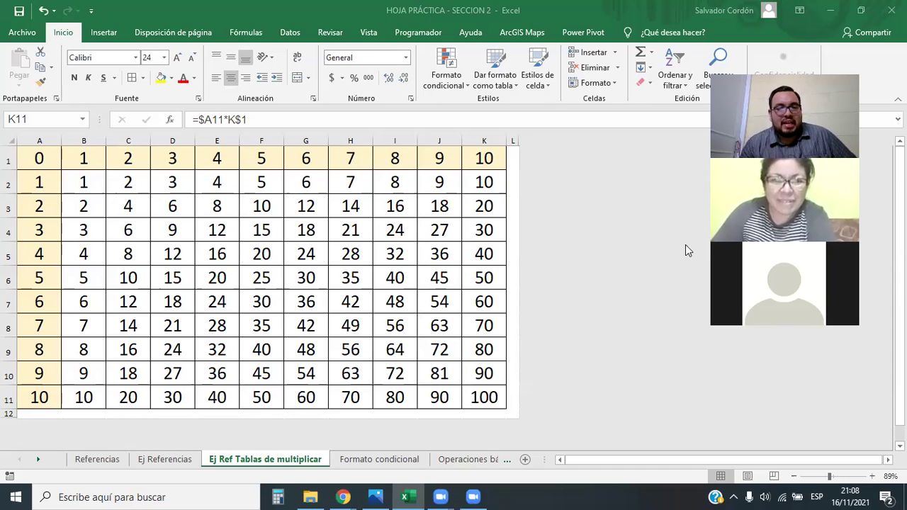
# Clear the contents of the multiplication grid in B2:K11, leaving the header row and column in place
pyautogui.moveTo(470, 395); pyautogui.dragTo(85, 183)
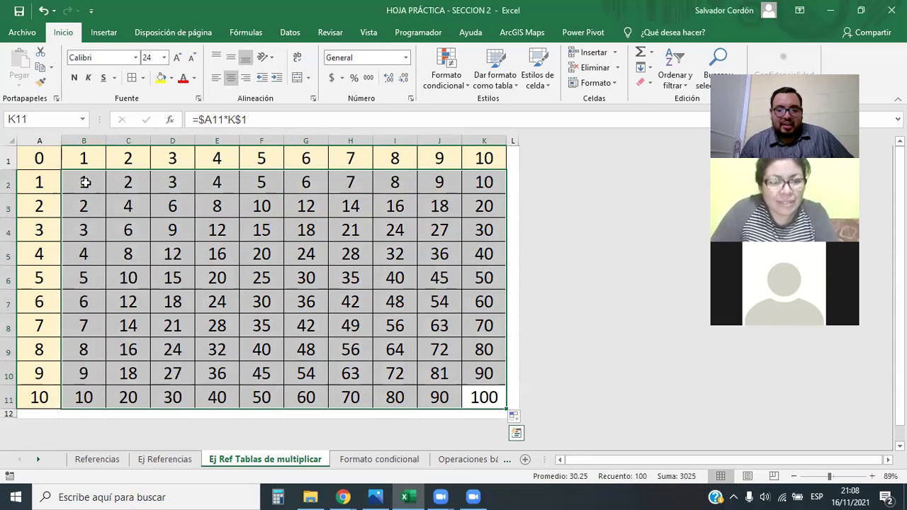
pyautogui.press('Delete')
pyautogui.click(107, 221)
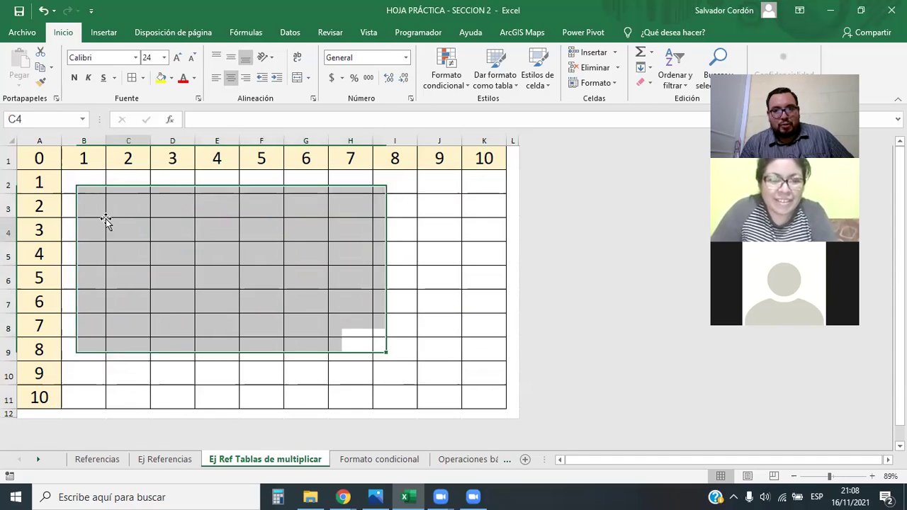
# Enter the relative formula =B1*A2 in B2
pyautogui.click(78, 177)
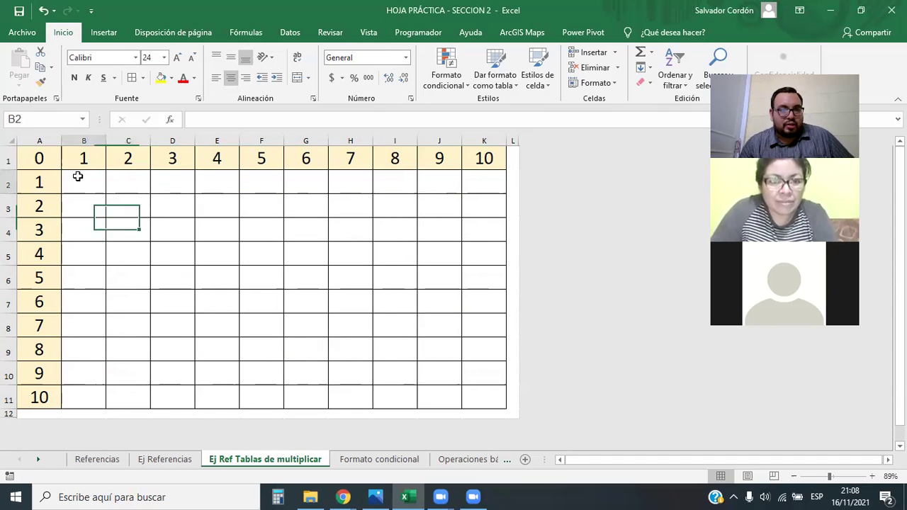
pyautogui.write('=')
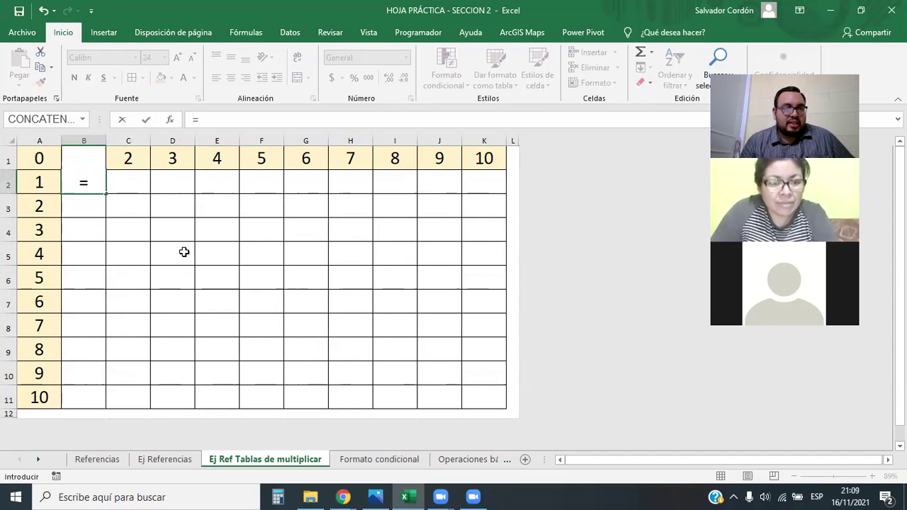
pyautogui.press('Up')
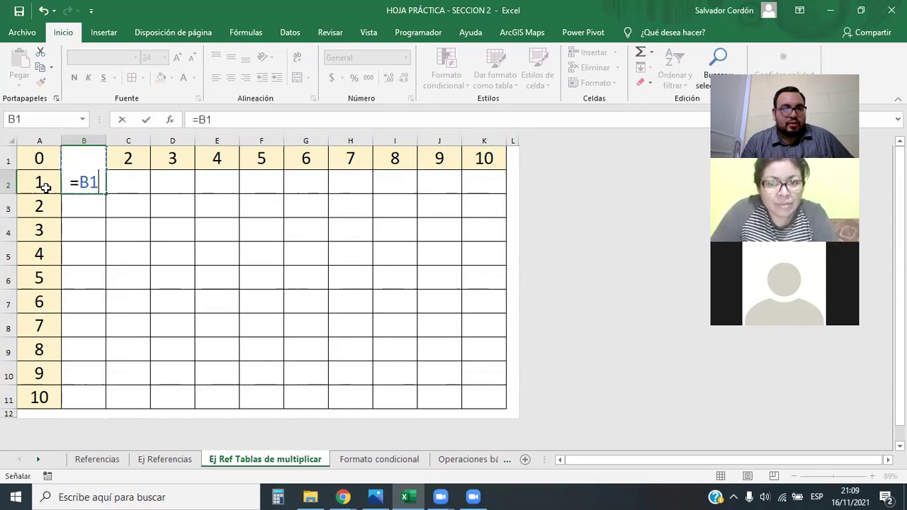
pyautogui.write('*')
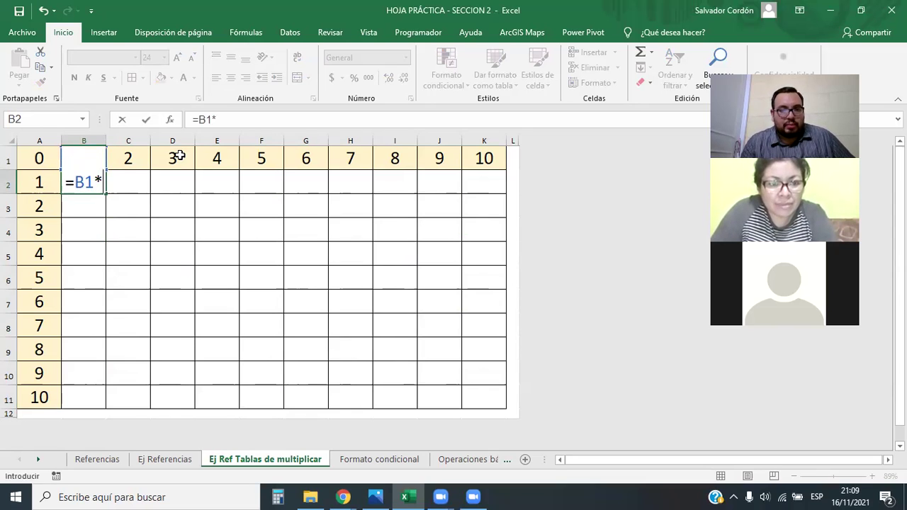
pyautogui.press('Left')
pyautogui.press('Return')
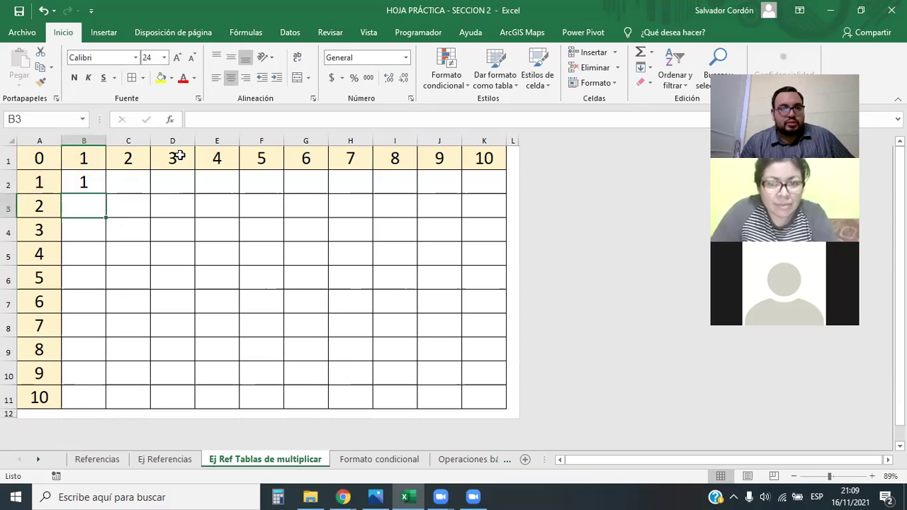
pyautogui.click(93, 182)
pyautogui.click(198, 119)
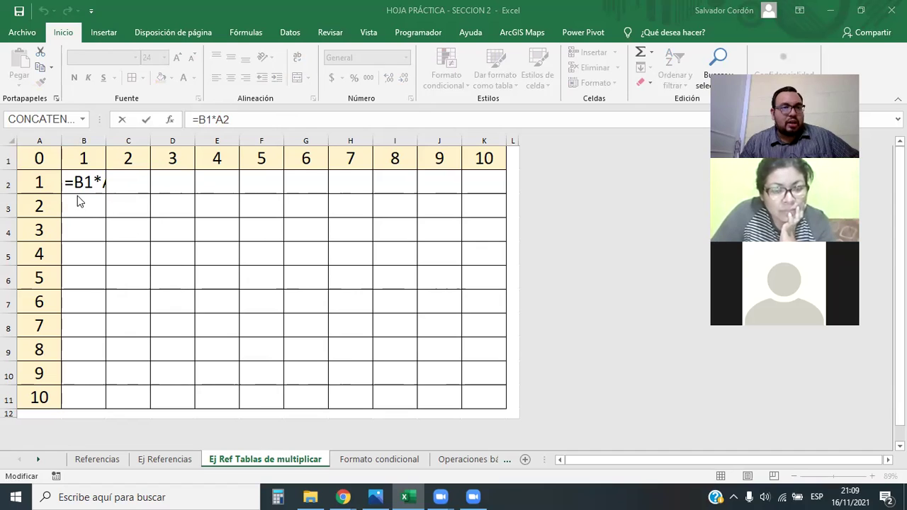
pyautogui.doubleClick(205, 118)
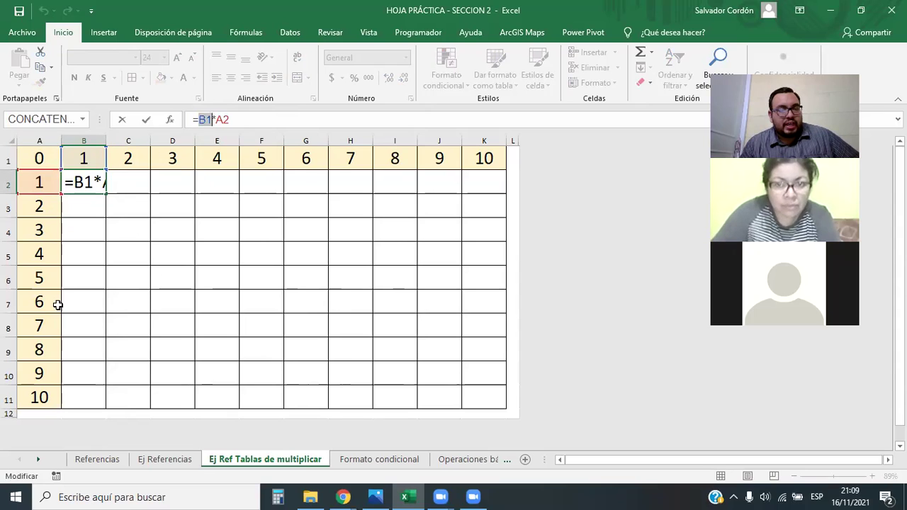
pyautogui.click(207, 119)
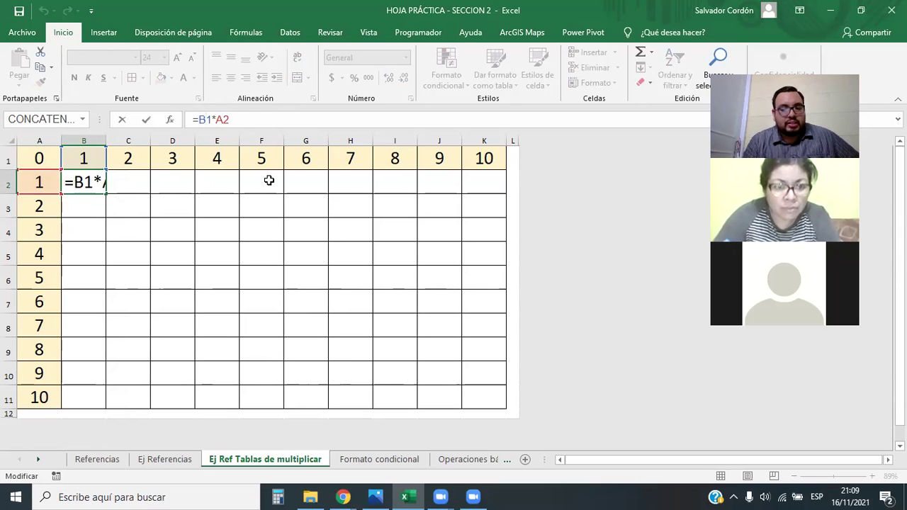
pyautogui.press('Return')
pyautogui.write('{')
pyautogui.press('Return')
pyautogui.click(76, 200)
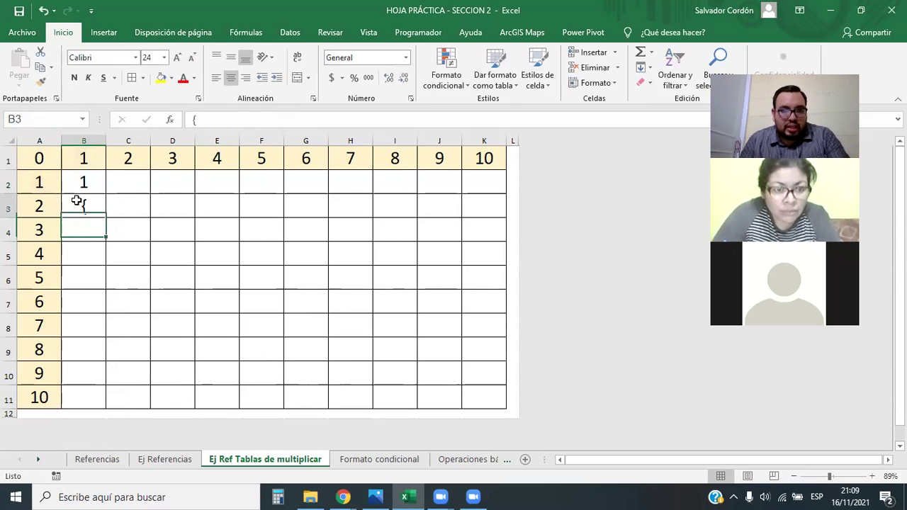
pyautogui.press('Delete')
pyautogui.click(89, 178)
pyautogui.click(199, 119)
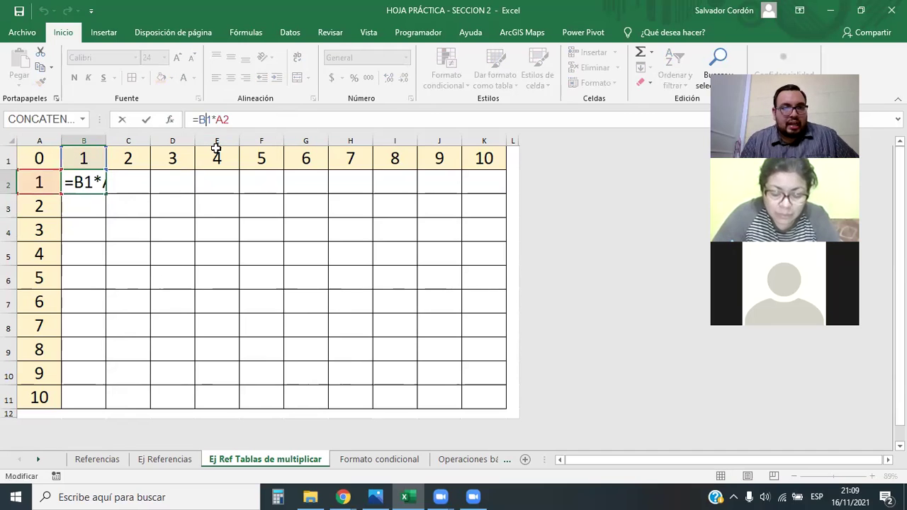
pyautogui.press('Return')
pyautogui.write('{')
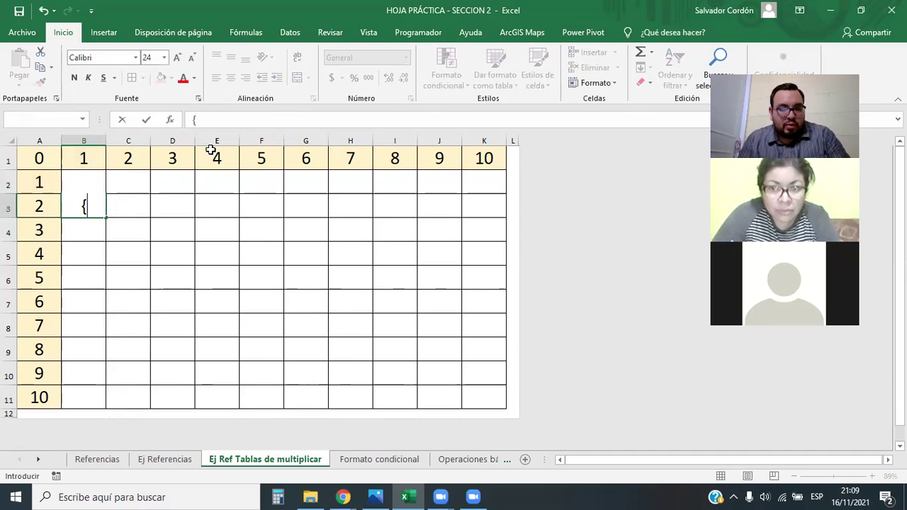
pyautogui.press('Escape')
# Change B2's formula to the mixed-reference version =B$1*$A2, fixing row 1 and column A
pyautogui.click(85, 182)
pyautogui.click(204, 119)
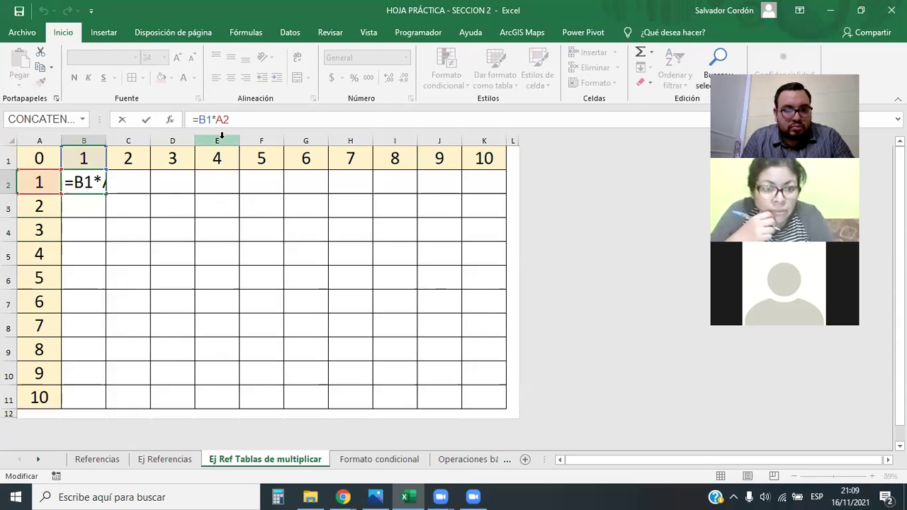
pyautogui.write('$')
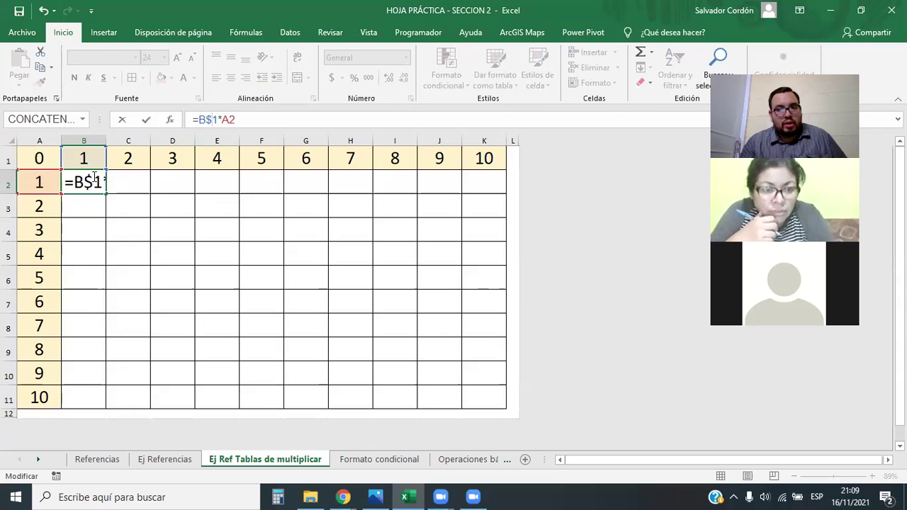
pyautogui.click(232, 120)
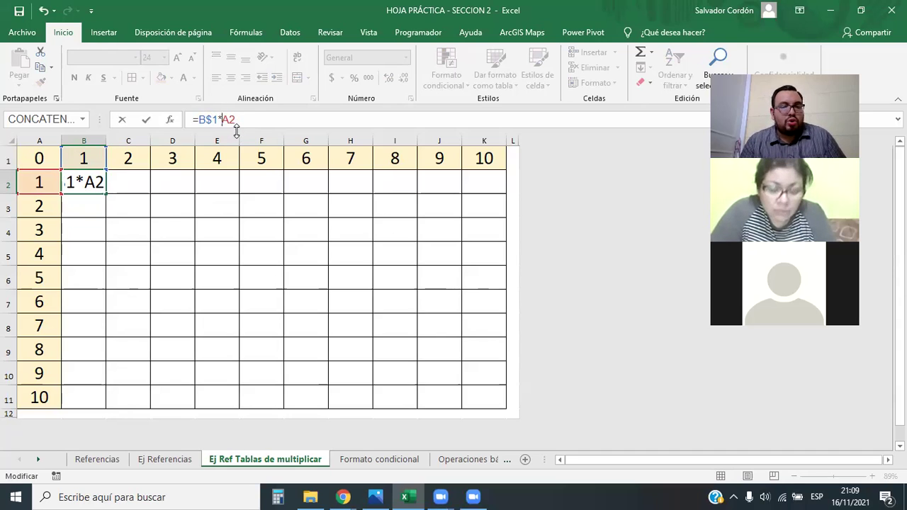
pyautogui.write('$')
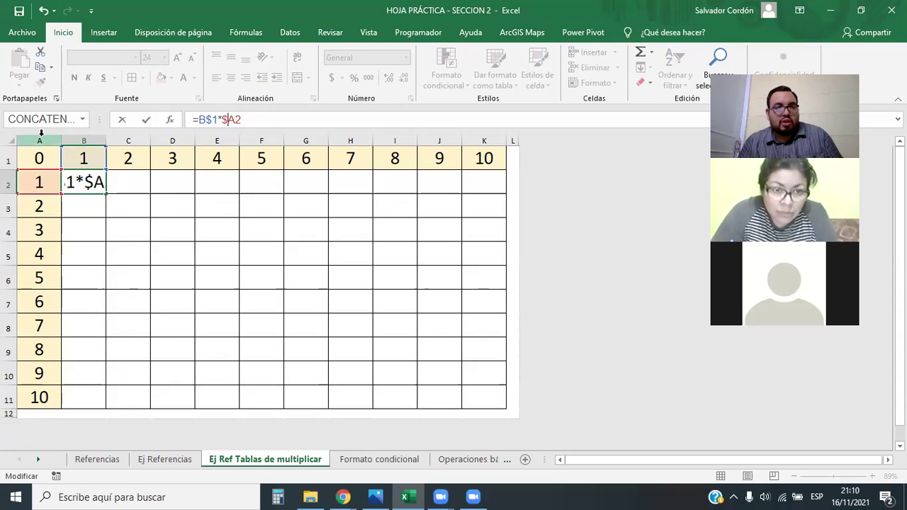
pyautogui.click(238, 120)
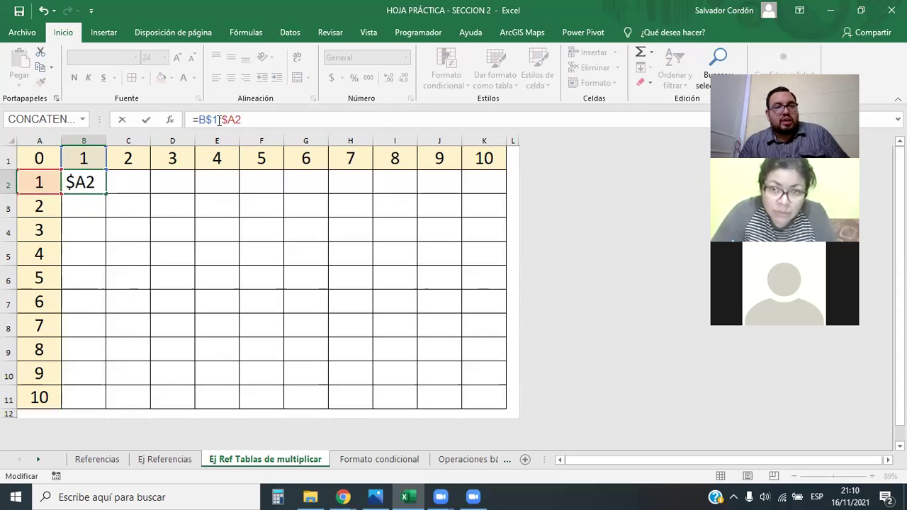
pyautogui.doubleClick(232, 119)
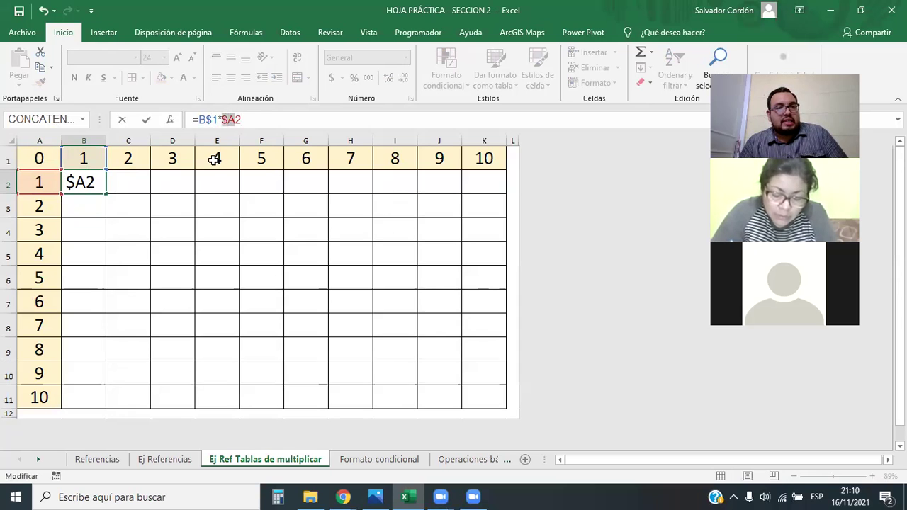
pyautogui.doubleClick(210, 119)
pyautogui.click(264, 122)
pyautogui.press('Return')
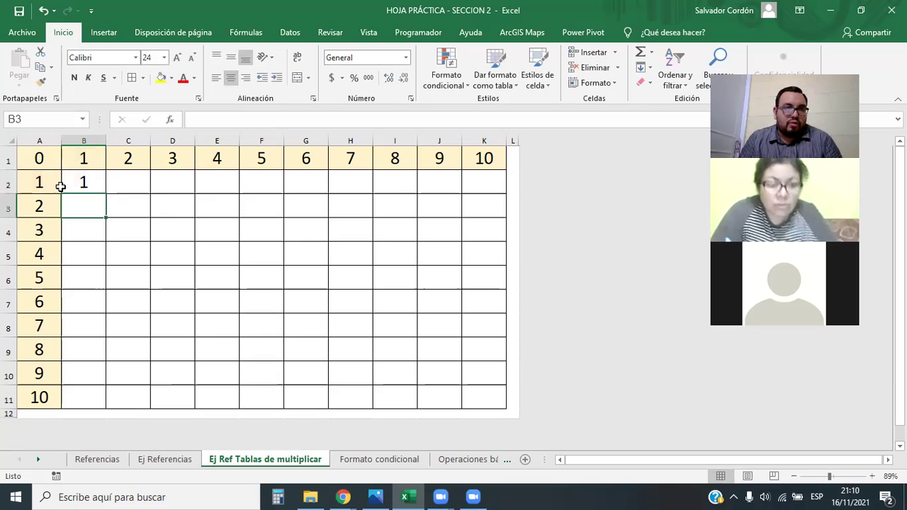
# Fill the B2 formula across to K2 and down through row 11 of the multiplication grid
pyautogui.click(97, 185)
pyautogui.moveTo(105, 192); pyautogui.dragTo(501, 178)
pyautogui.doubleClick(506, 194)
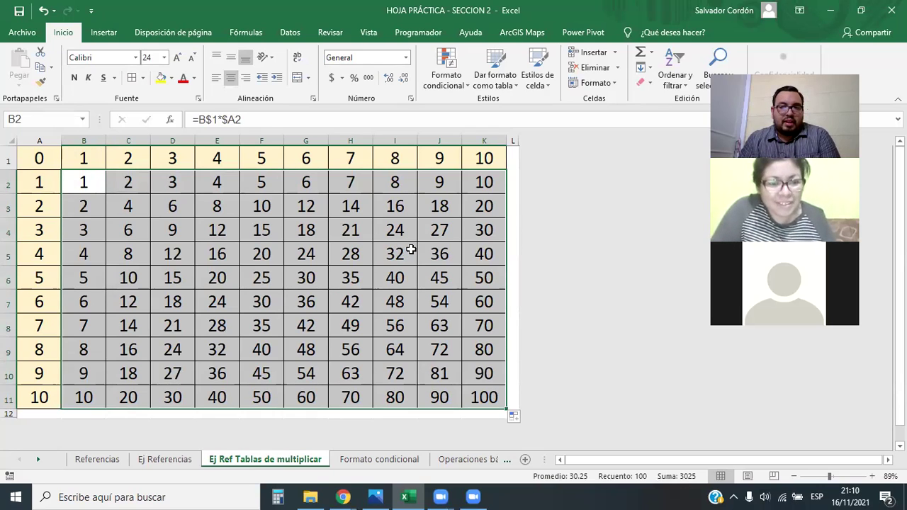
# Inspect the mixed references in I4 and other filled cells diagonally back through the grid to B2
pyautogui.click(404, 230)
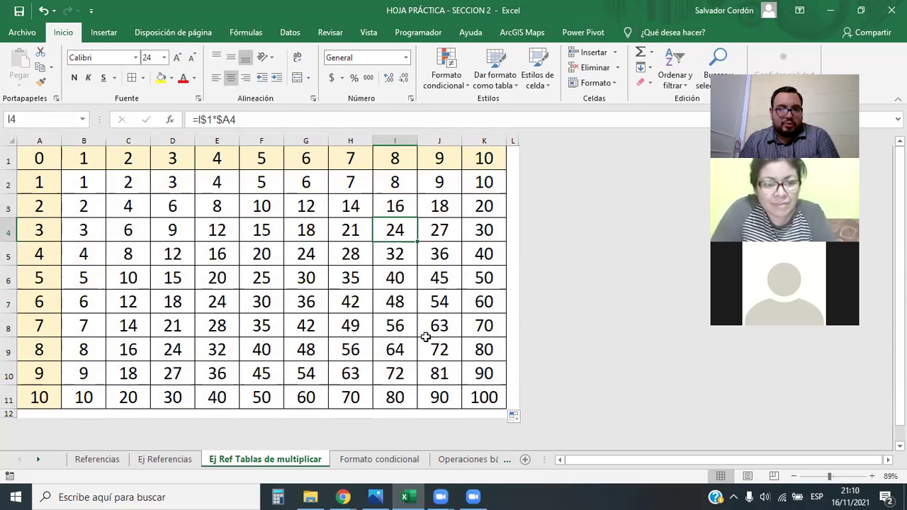
pyautogui.click(393, 326)
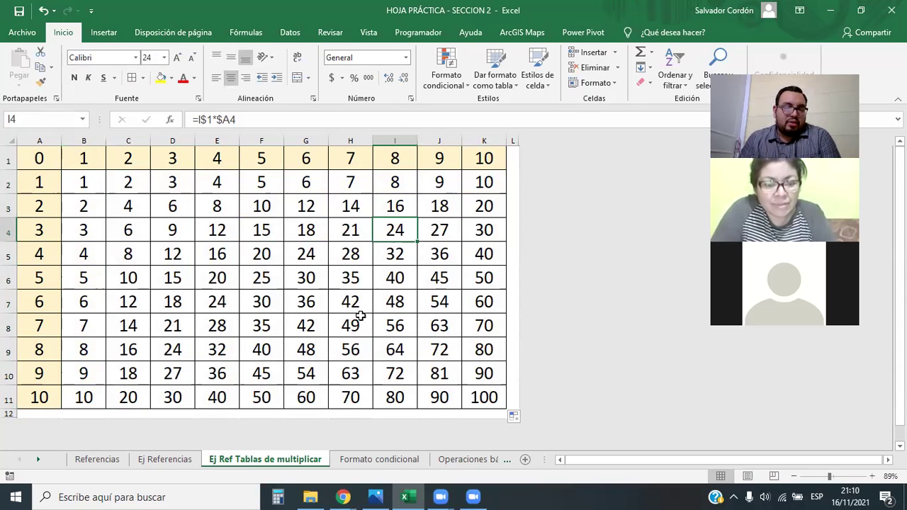
pyautogui.click(322, 309)
pyautogui.click(244, 278)
pyautogui.click(172, 252)
pyautogui.click(98, 181)
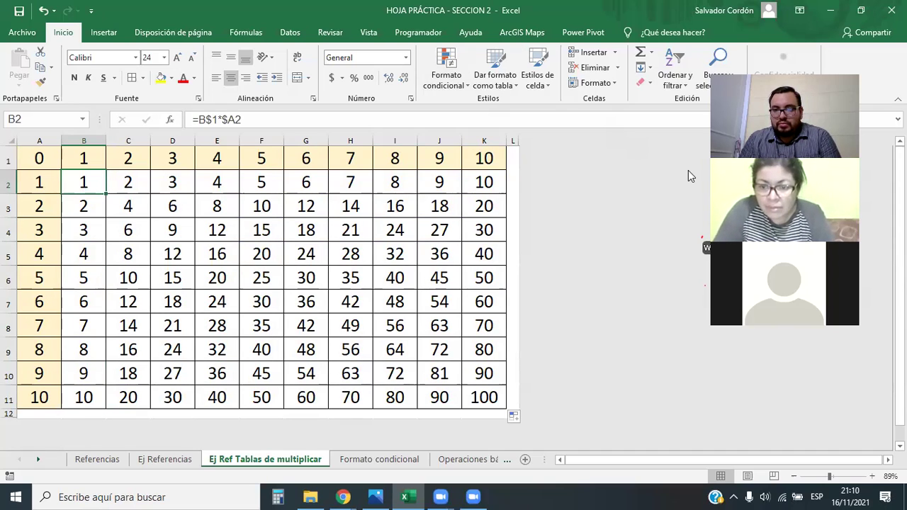
# Check the formula in G4, and highlight the full table A1:K11 and its header row A1:K1
pyautogui.moveTo(771, 71); pyautogui.dragTo(640, 83)
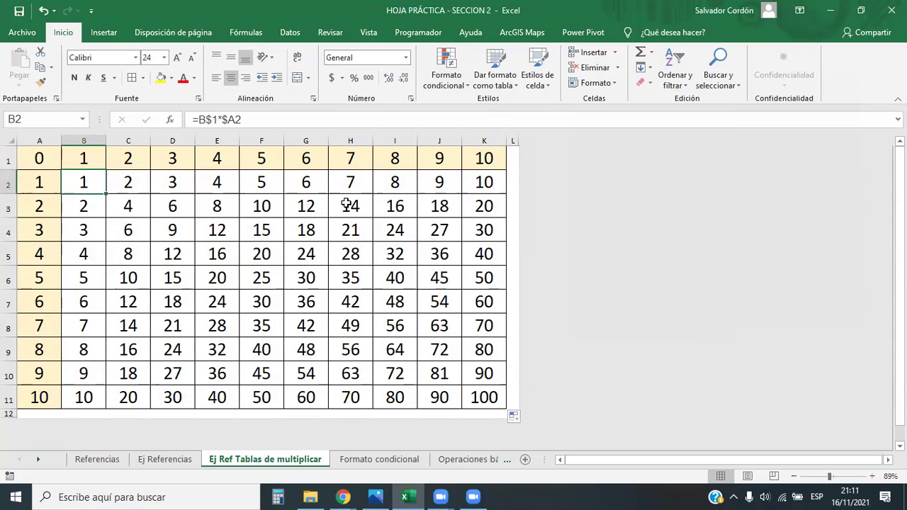
pyautogui.click(316, 229)
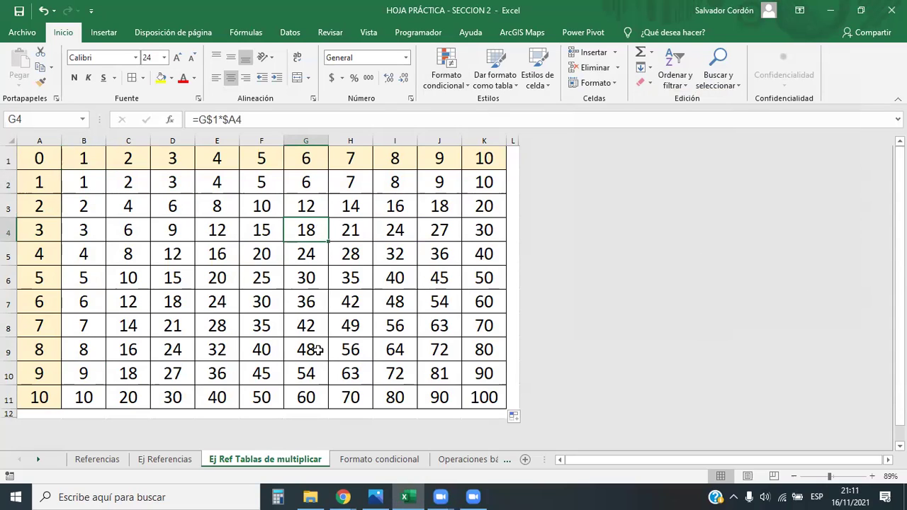
pyautogui.moveTo(40, 158); pyautogui.dragTo(472, 401)
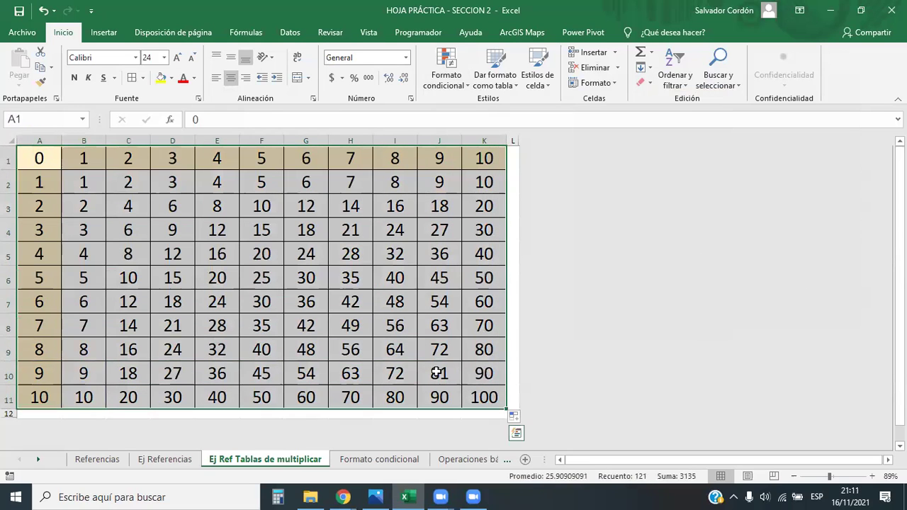
pyautogui.moveTo(42, 161); pyautogui.dragTo(490, 150)
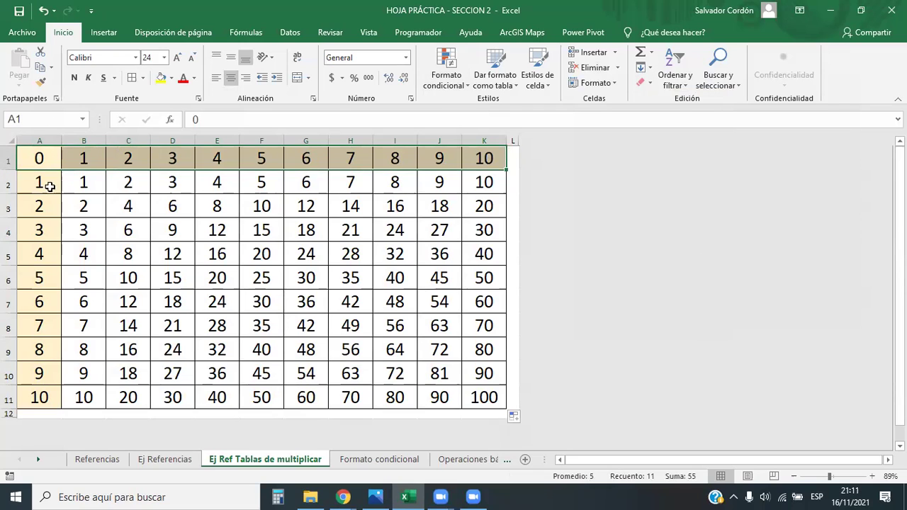
# Add a new worksheet and enter the starting values 0 in A1, 1 in A2 and 1 in B1
pyautogui.click(525, 460)
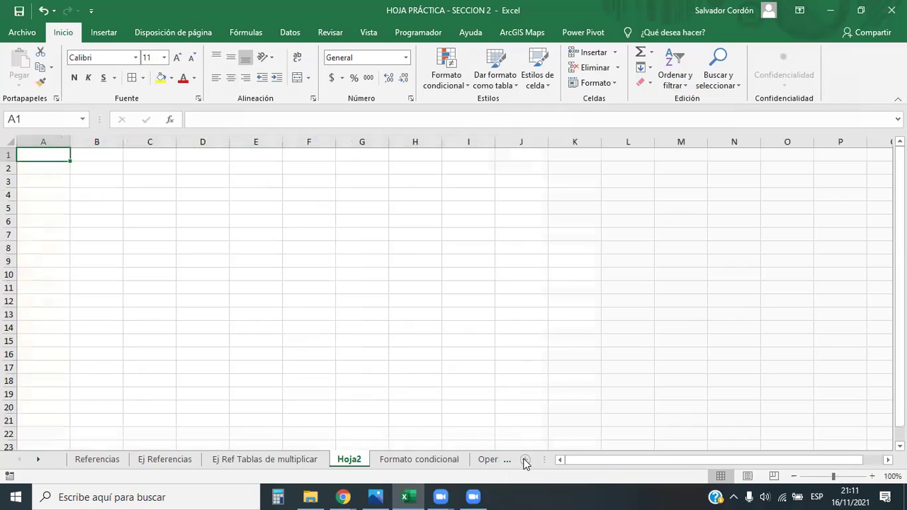
pyautogui.write('0')
pyautogui.press('Return')
pyautogui.write('1')
pyautogui.press('Return')
pyautogui.click(90, 155)
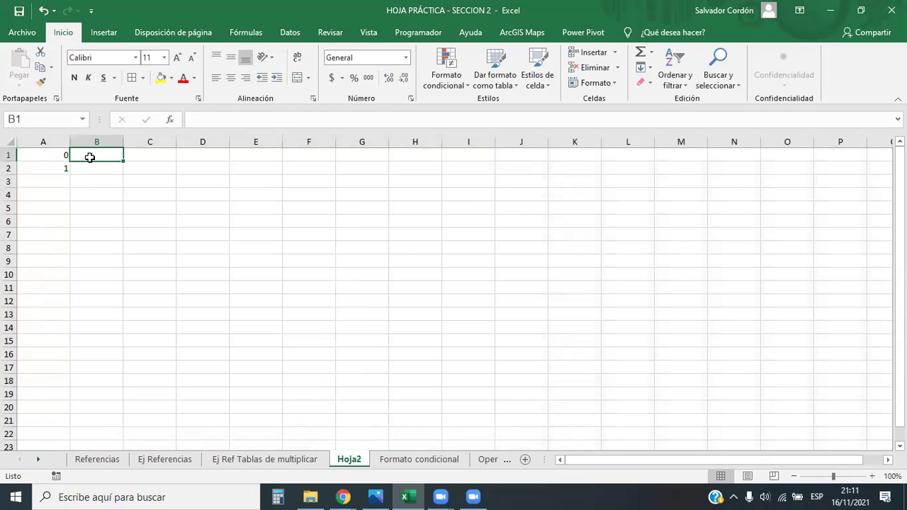
pyautogui.write('1')
pyautogui.press('Return')
pyautogui.moveTo(69, 156); pyautogui.dragTo(124, 165)
pyautogui.click(355, 219)
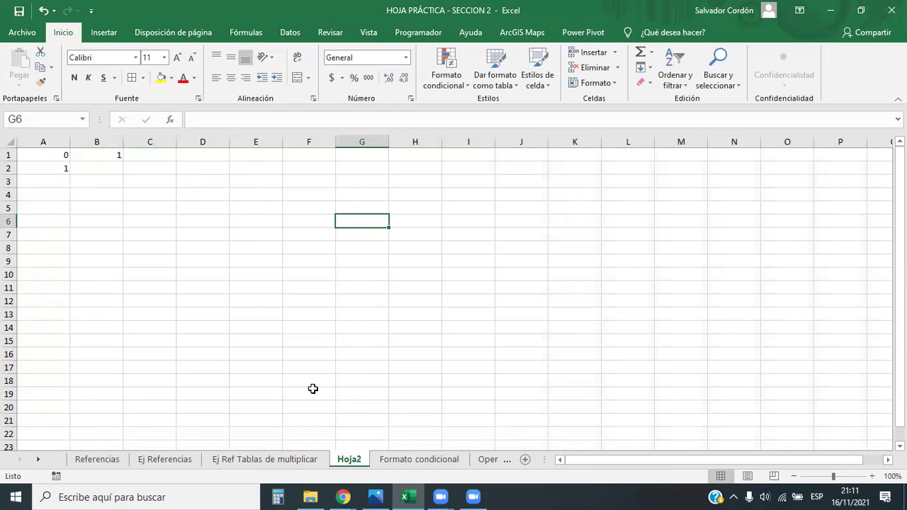
# Extend the number series from A1:B1 across row 1 up to 200 in GS1
pyautogui.click(59, 153)
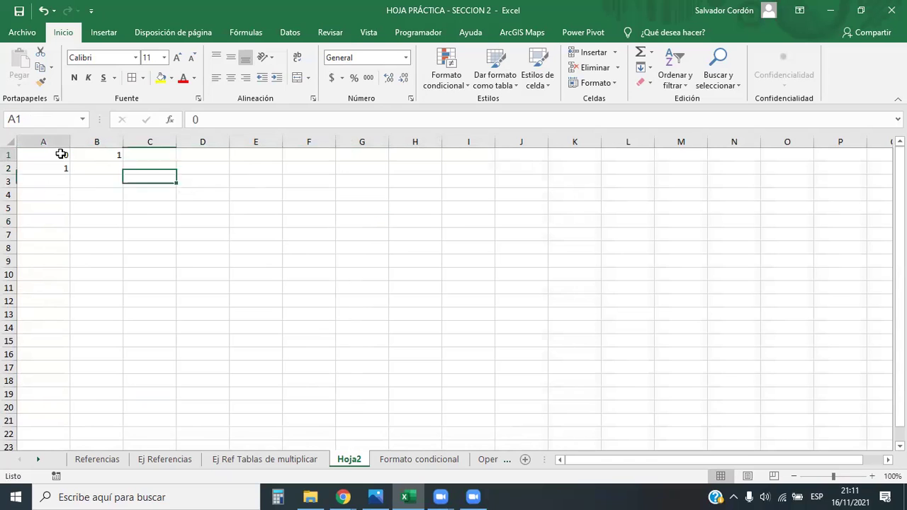
pyautogui.keyDown('ctrl'); pyautogui.scroll(3, 138, 210); pyautogui.keyUp('ctrl')
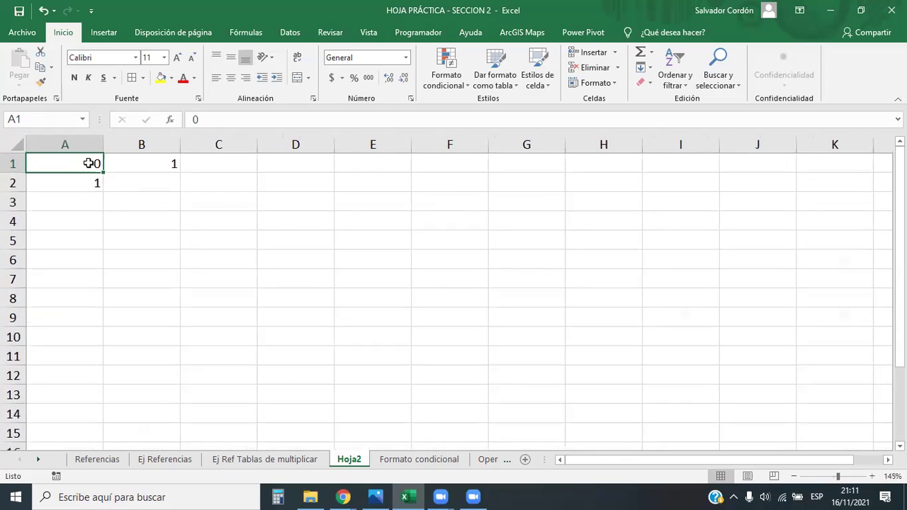
pyautogui.click(134, 165)
pyautogui.click(5, 164)
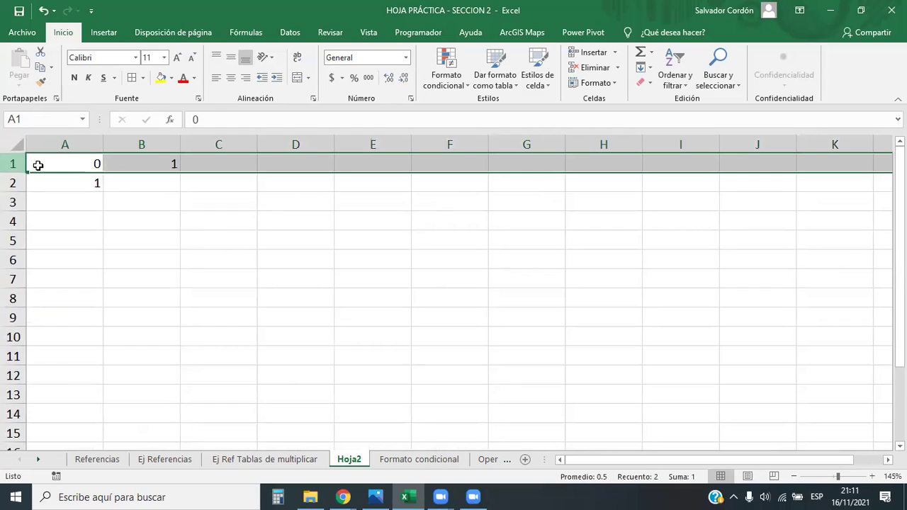
pyautogui.click(65, 145)
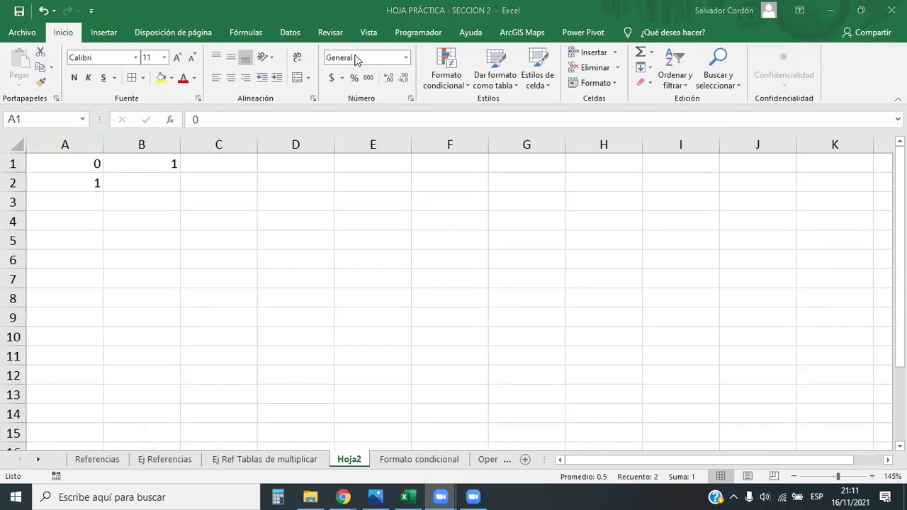
pyautogui.moveTo(81, 168); pyautogui.dragTo(175, 172)
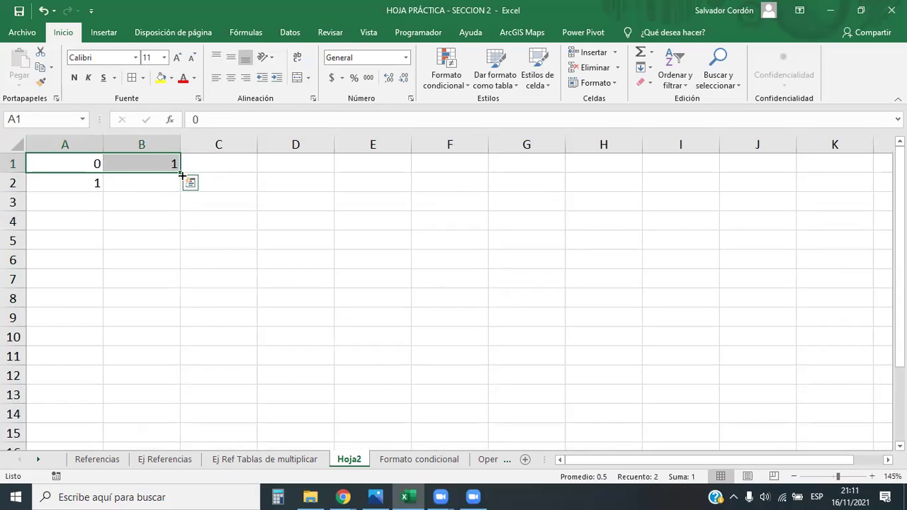
pyautogui.moveTo(181, 173); pyautogui.dragTo(338, 165)
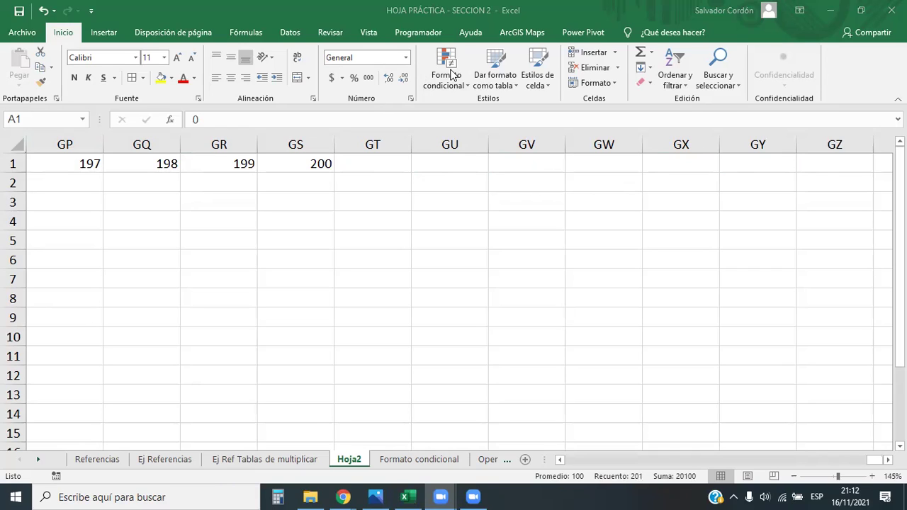
pyautogui.click(300, 169)
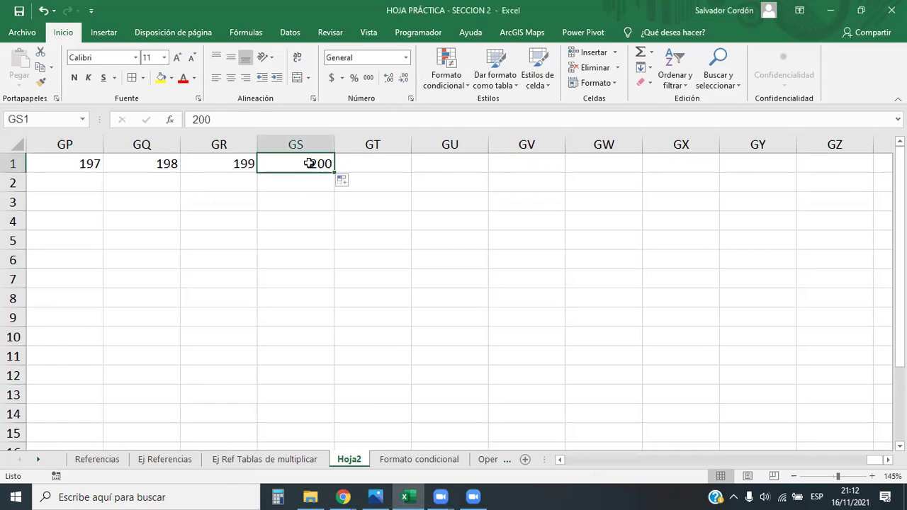
# Extend the number series from A1:A2 down column A through row 201, and return to A1
pyautogui.hotkey('ctrl', 'Home')
pyautogui.press('Down')
pyautogui.press('Down')
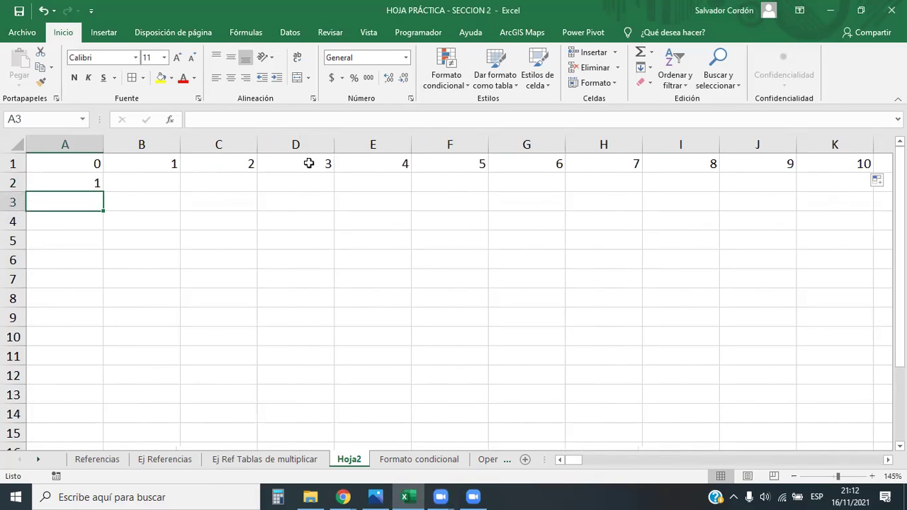
pyautogui.press('Up')
pyautogui.press('Up')
pyautogui.hotkey('shift', 'Down')
pyautogui.moveTo(105, 190); pyautogui.dragTo(47, 405)
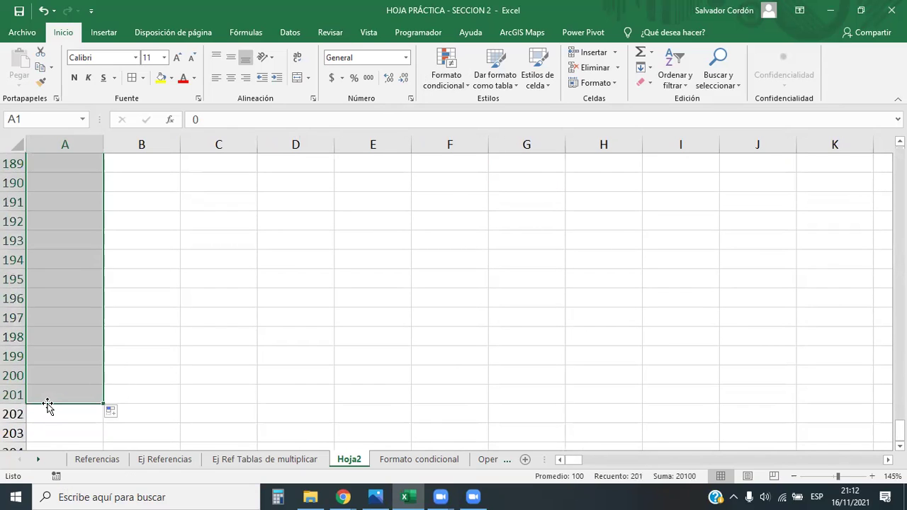
pyautogui.click(64, 371)
pyautogui.hotkey('ctrl', 'Home')
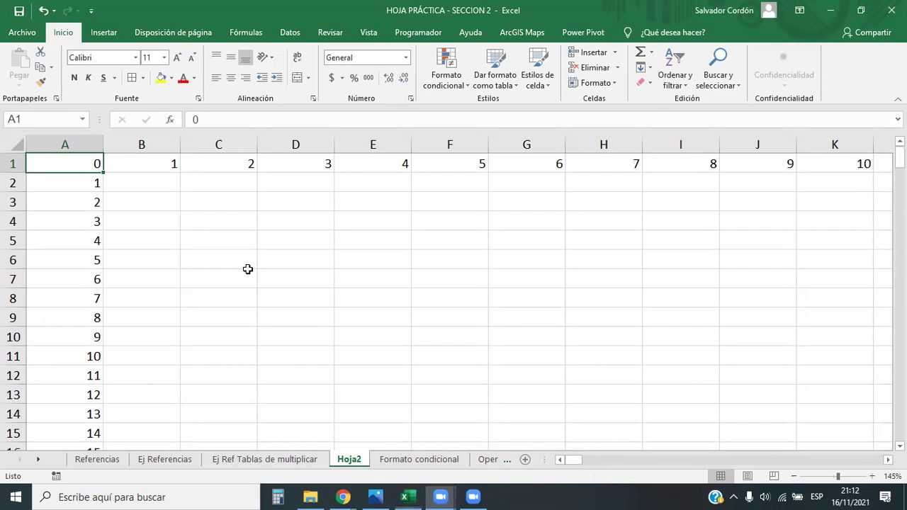
# Apply all borders to the range A1:GS201 and center its contents horizontally and vertically
pyautogui.click(85, 162)
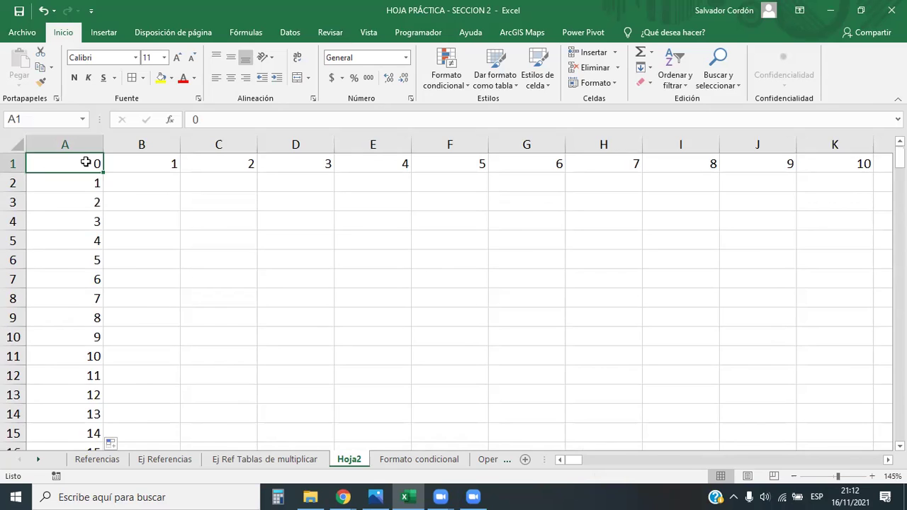
pyautogui.hotkey('ctrl', 'shift', 'End')
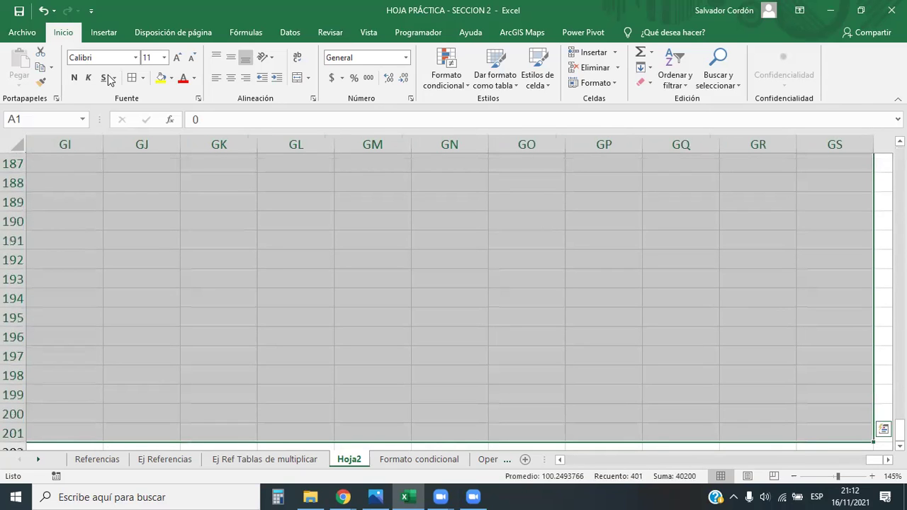
pyautogui.hotkey('ctrl', 'BackSpace')
pyautogui.scroll(-2, 377, 253)
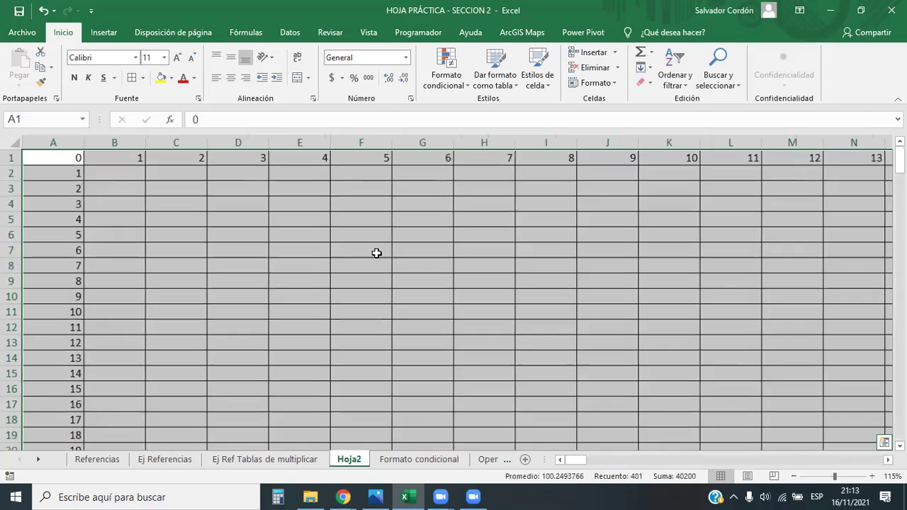
pyautogui.scroll(-1, 376, 253)
pyautogui.scroll(1, 376, 253)
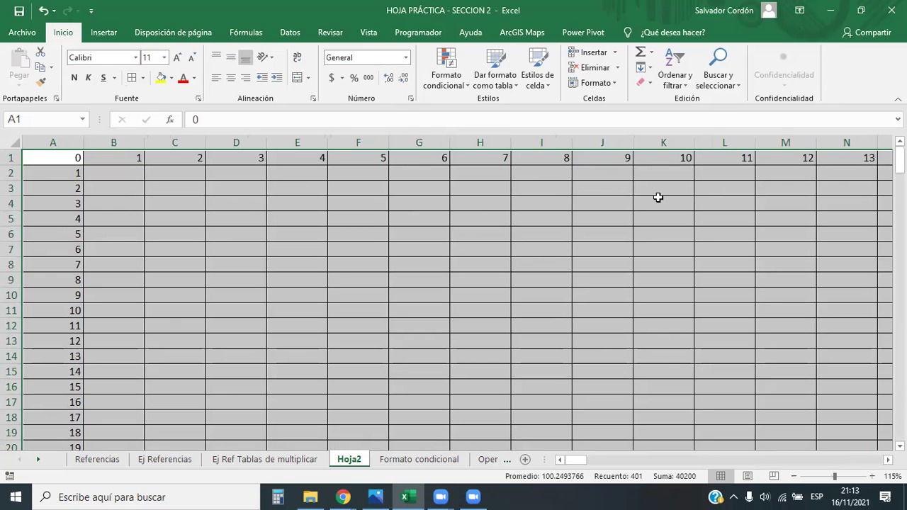
pyautogui.click(232, 78)
pyautogui.click(232, 57)
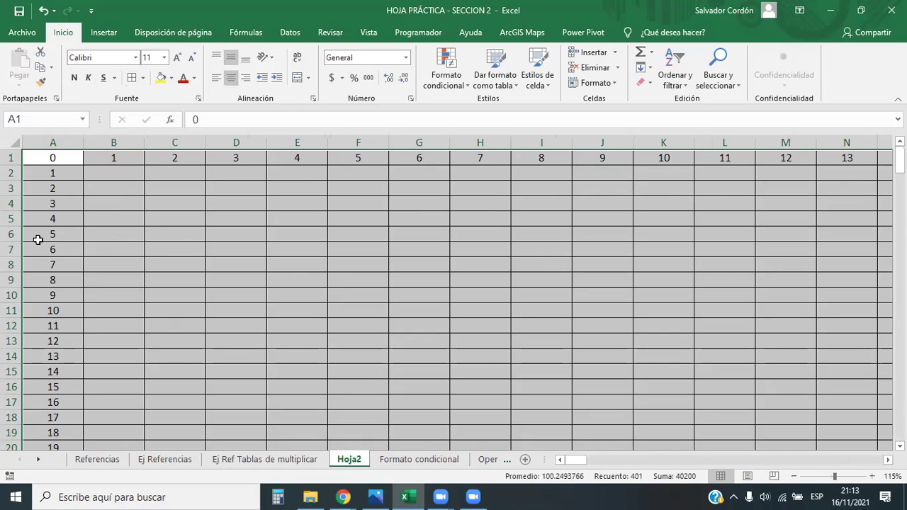
# Select the whole sheet, narrow all columns evenly and set all row heights to 28.50 (38 pixels)
pyautogui.click(9, 142)
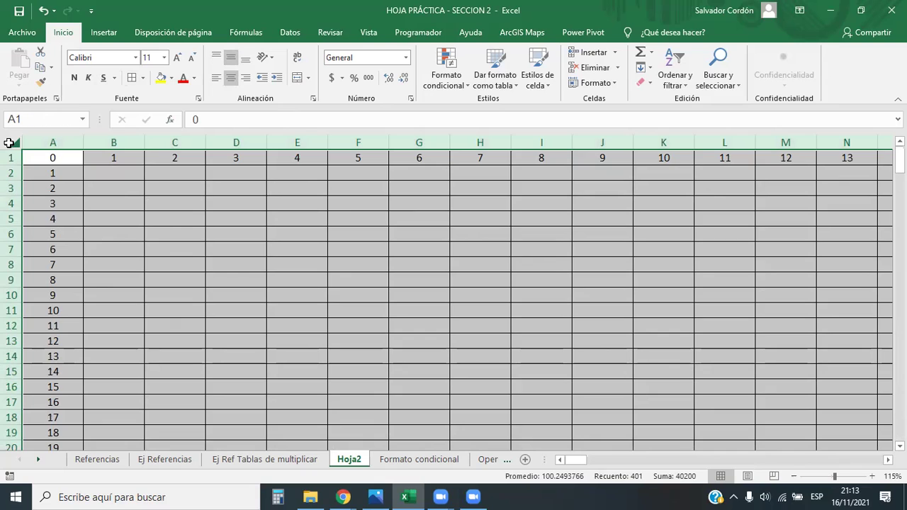
pyautogui.click(53, 203)
pyautogui.click(10, 143)
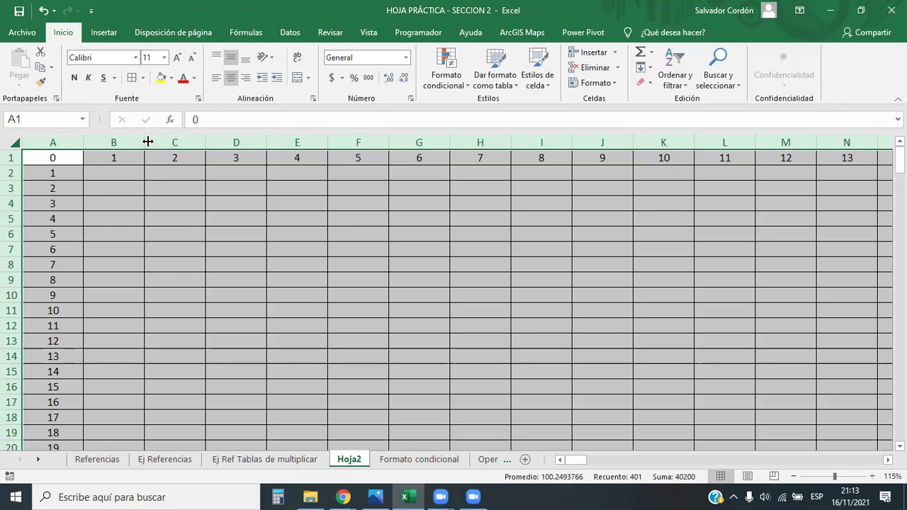
pyautogui.moveTo(143, 141); pyautogui.dragTo(102, 143)
pyautogui.moveTo(10, 180); pyautogui.dragTo(10, 201)
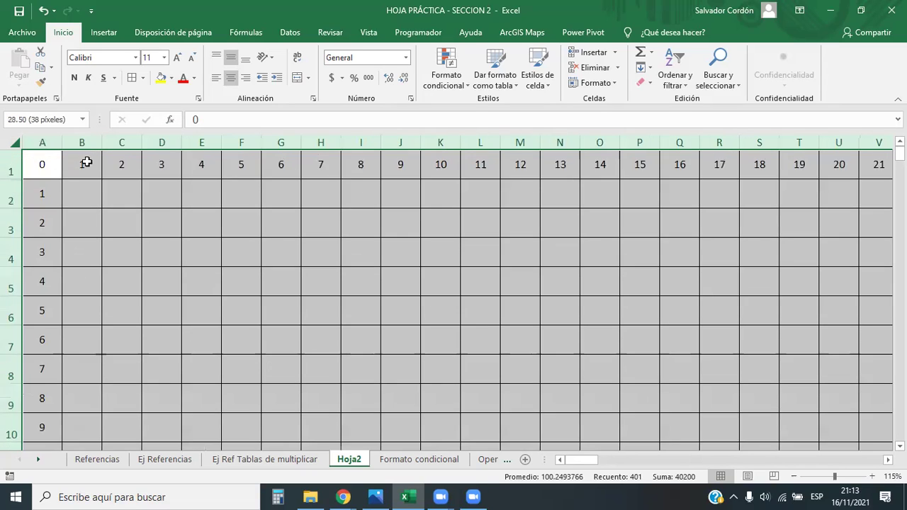
pyautogui.moveTo(102, 142); pyautogui.dragTo(114, 142)
pyautogui.click(393, 232)
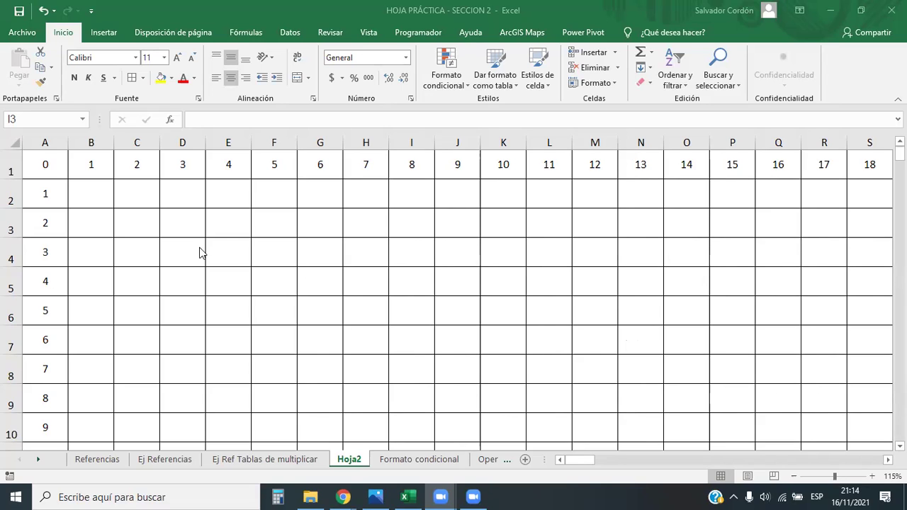
pyautogui.click(96, 170)
pyautogui.moveTo(61, 167); pyautogui.dragTo(64, 197)
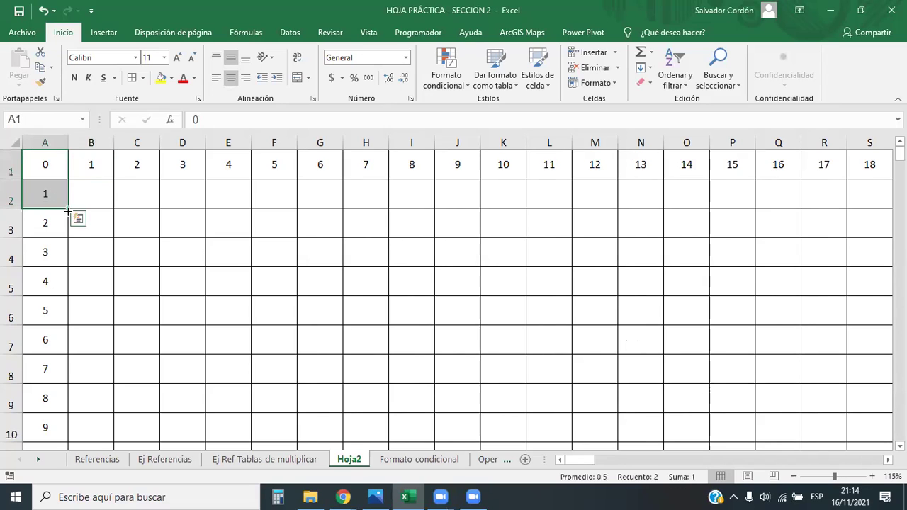
pyautogui.click(104, 191)
pyautogui.click(177, 202)
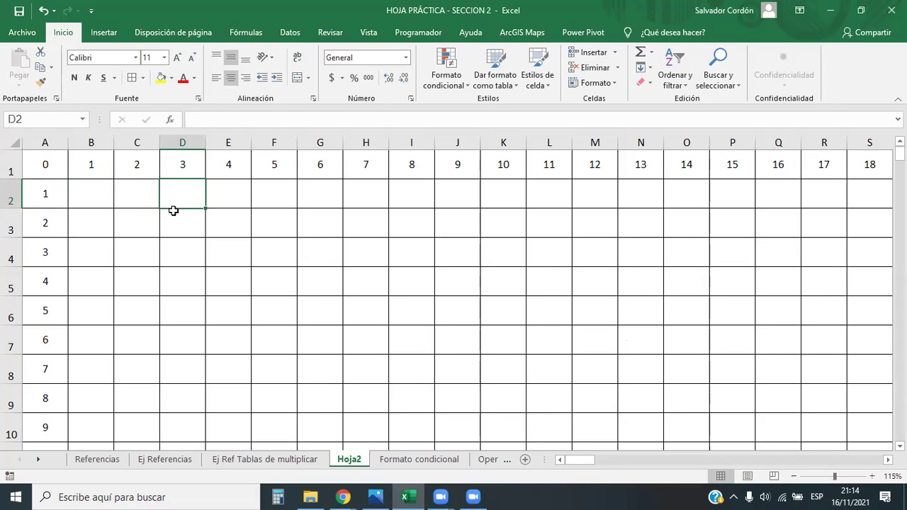
pyautogui.click(95, 196)
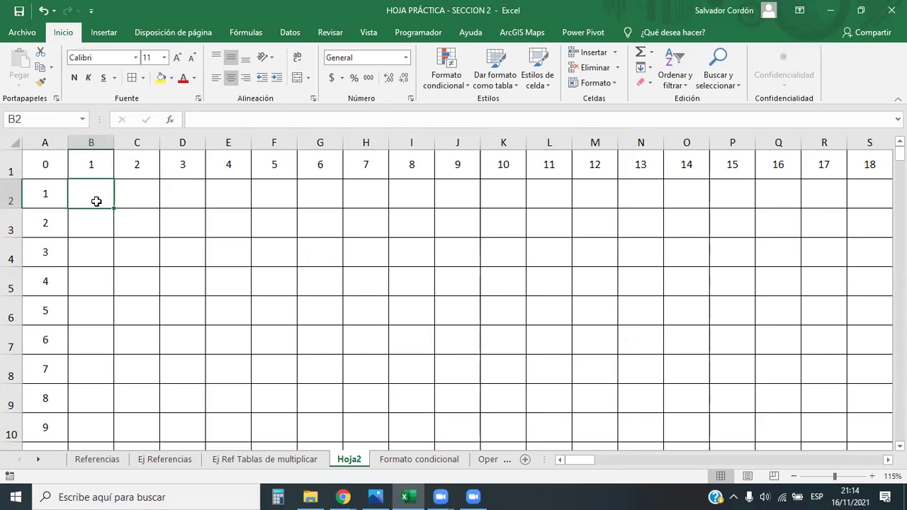
pyautogui.moveTo(45, 166); pyautogui.dragTo(45, 236)
pyautogui.moveTo(44, 166); pyautogui.dragTo(166, 176)
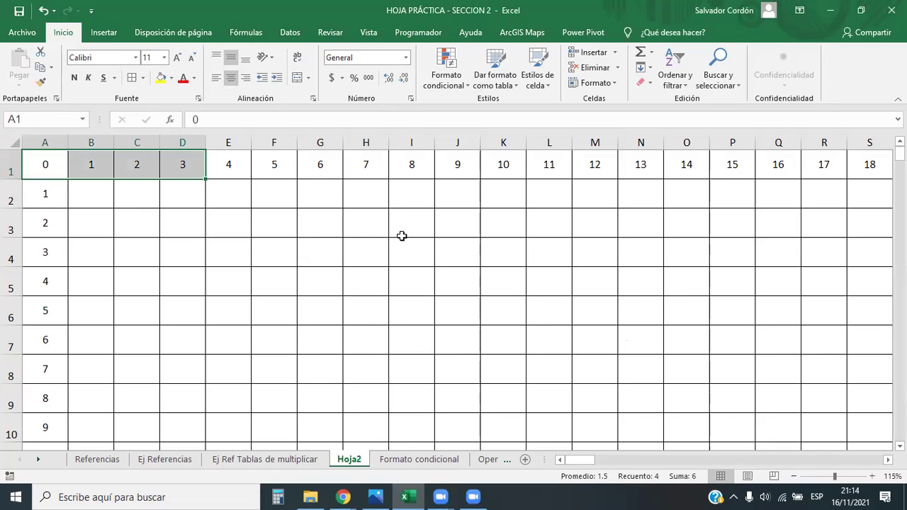
pyautogui.click(89, 194)
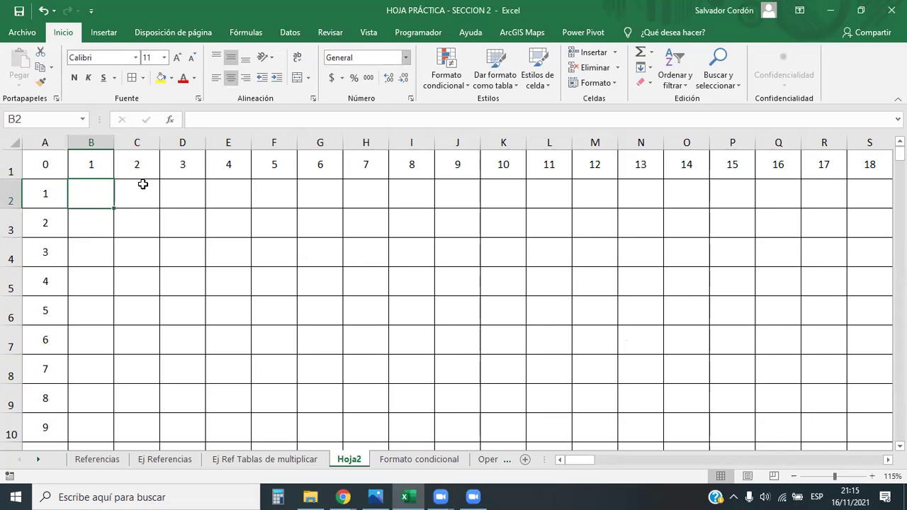
pyautogui.click(93, 165)
pyautogui.click(99, 187)
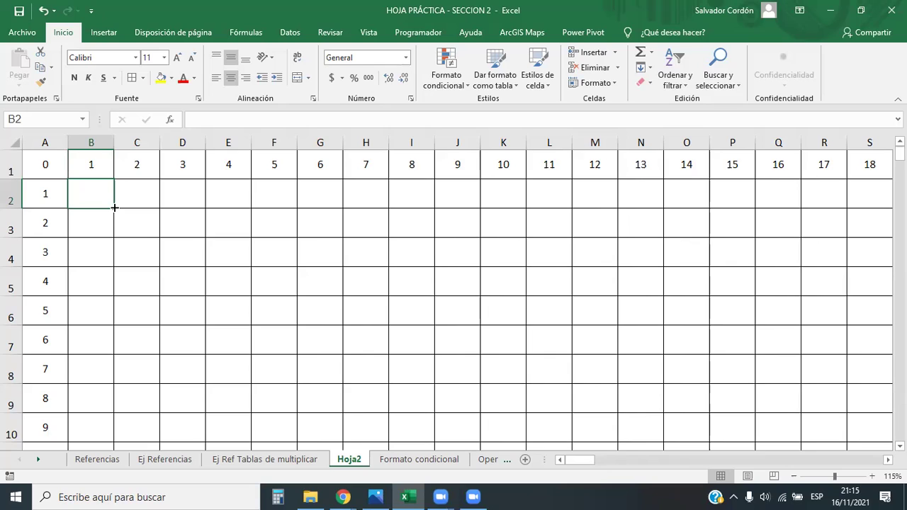
pyautogui.moveTo(118, 213)
pyautogui.mouseDown()
pyautogui.moveTo(152, 218)
pyautogui.moveTo(107, 212)
pyautogui.mouseUp()
pyautogui.moveTo(55, 195); pyautogui.dragTo(38, 341)
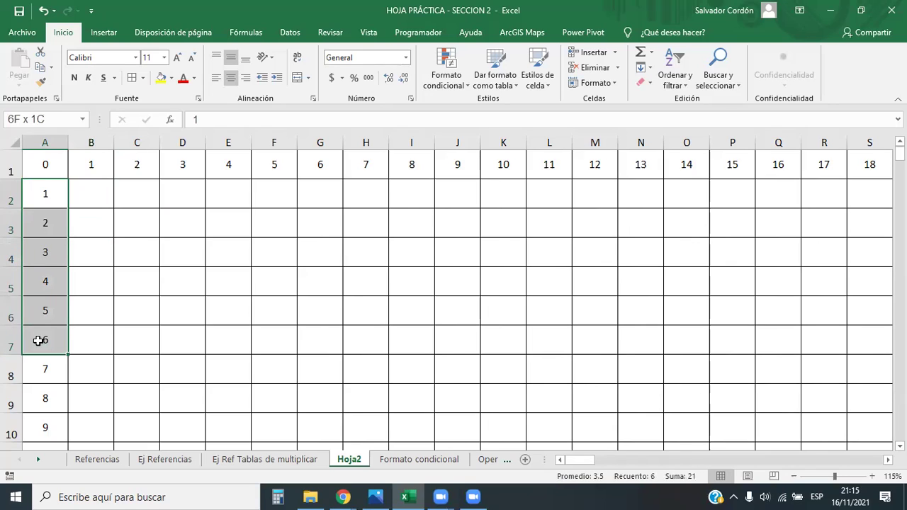
pyautogui.moveTo(39, 341); pyautogui.dragTo(38, 340)
pyautogui.moveTo(188, 160); pyautogui.dragTo(182, 348)
pyautogui.click(44, 193)
pyautogui.moveTo(44, 233); pyautogui.dragTo(45, 368)
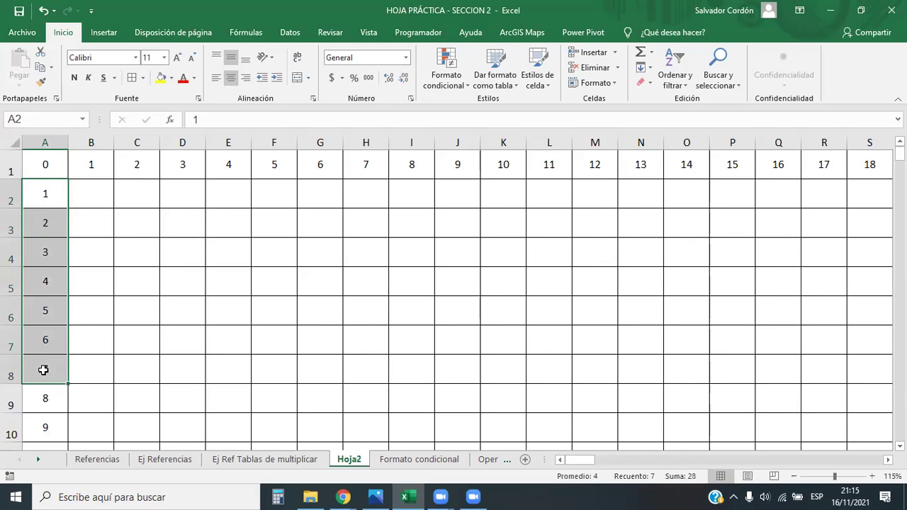
# Enter the mixed-reference formula =$A2*B$1 in B2, locking column A and row 1
pyautogui.click(93, 202)
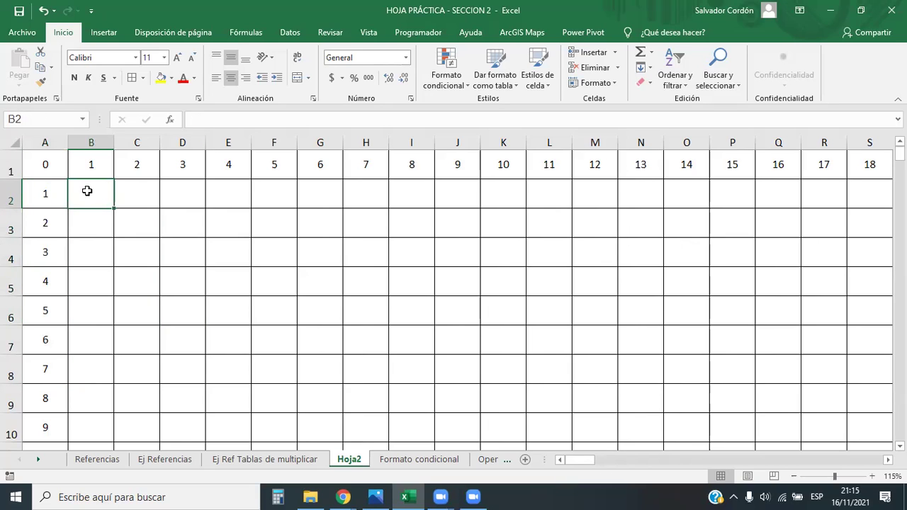
pyautogui.write('=')
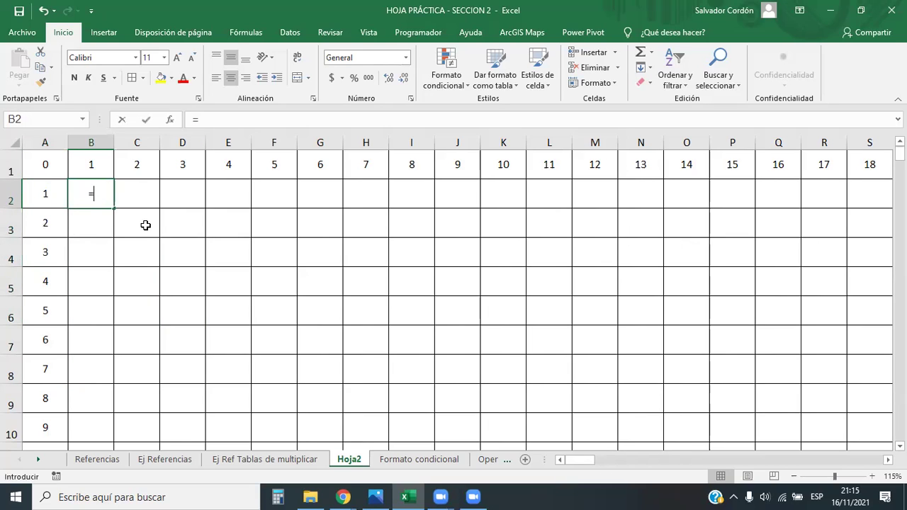
pyautogui.click(40, 202)
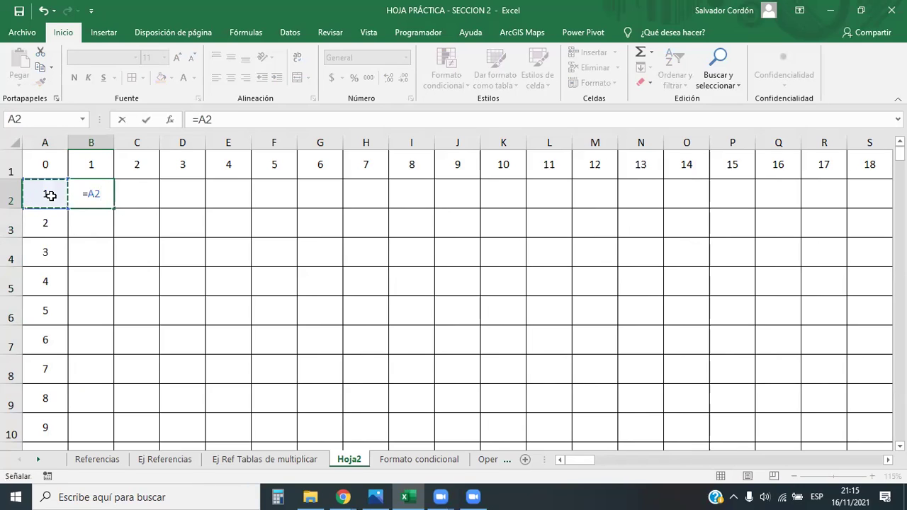
pyautogui.write('*')
pyautogui.click(105, 159)
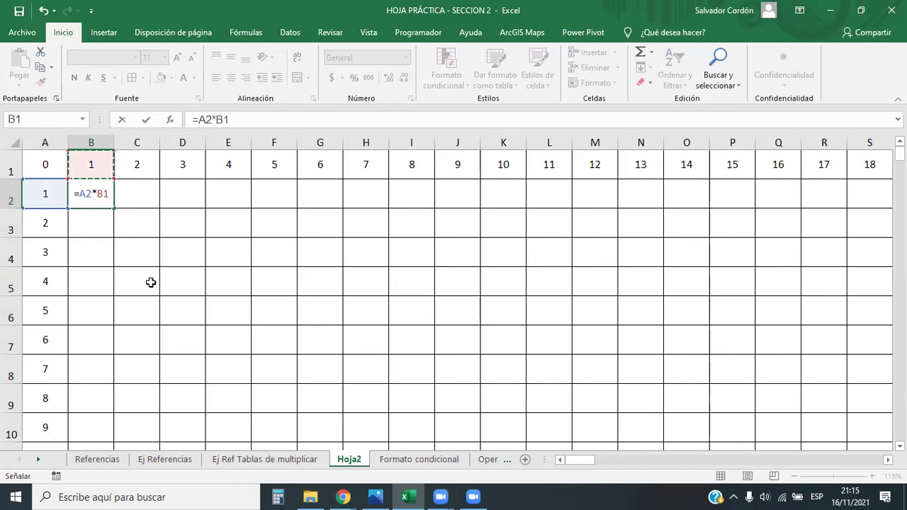
pyautogui.click(81, 194)
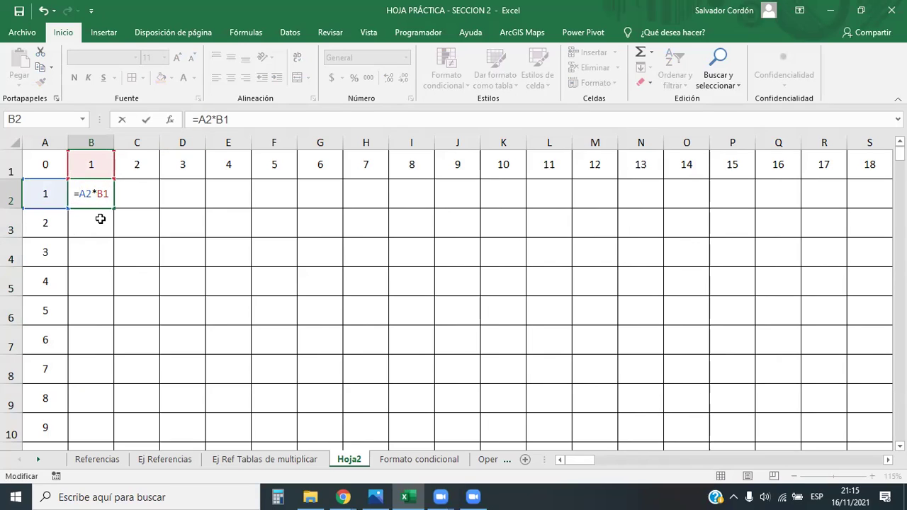
pyautogui.click(198, 119)
pyautogui.write('$')
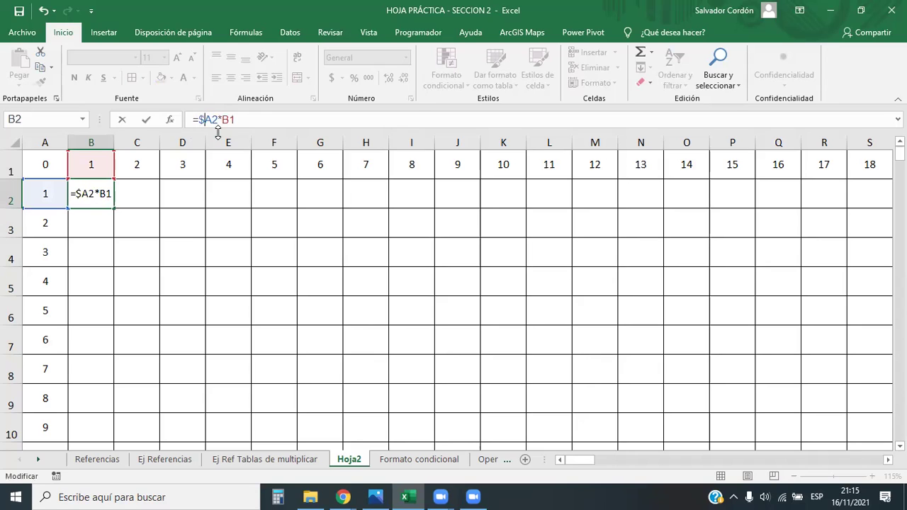
pyautogui.click(228, 119)
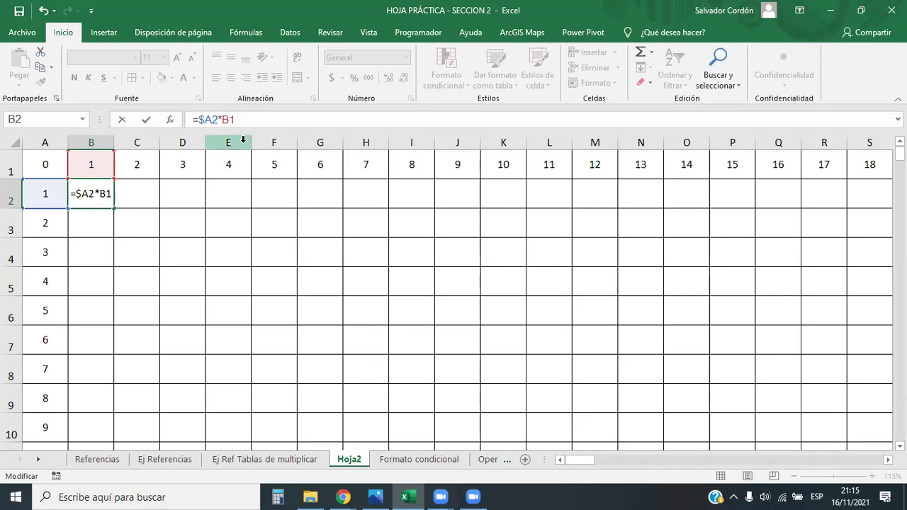
pyautogui.write('$')
pyautogui.press('Return')
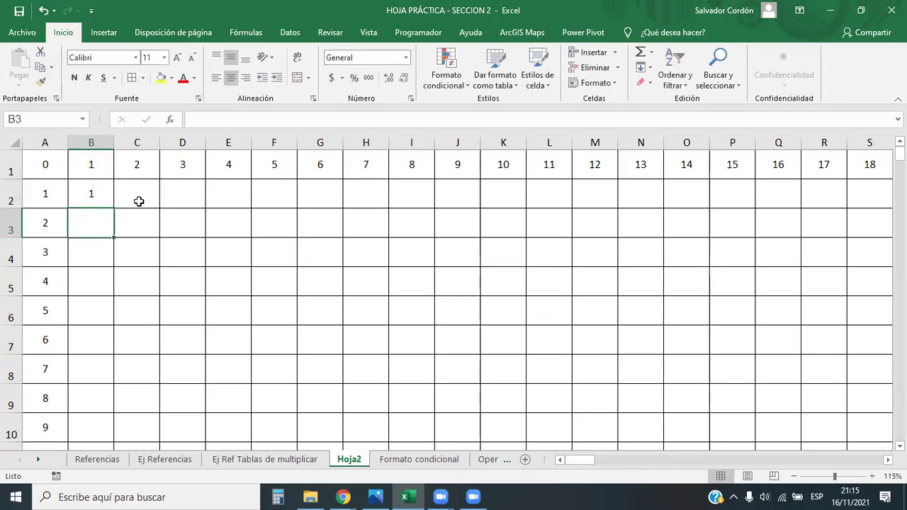
# Fill the B2 formula down column B to row 201 and go to the column's last filled cell
pyautogui.click(96, 185)
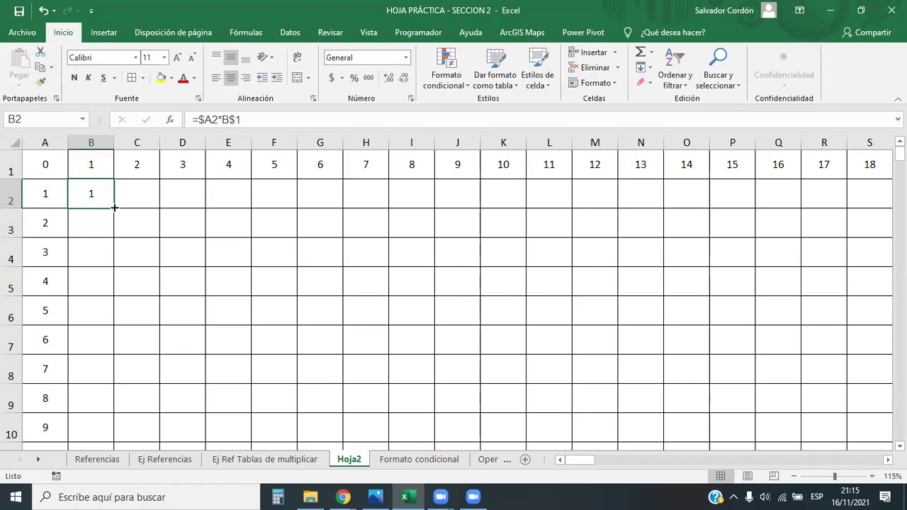
pyautogui.doubleClick(113, 207)
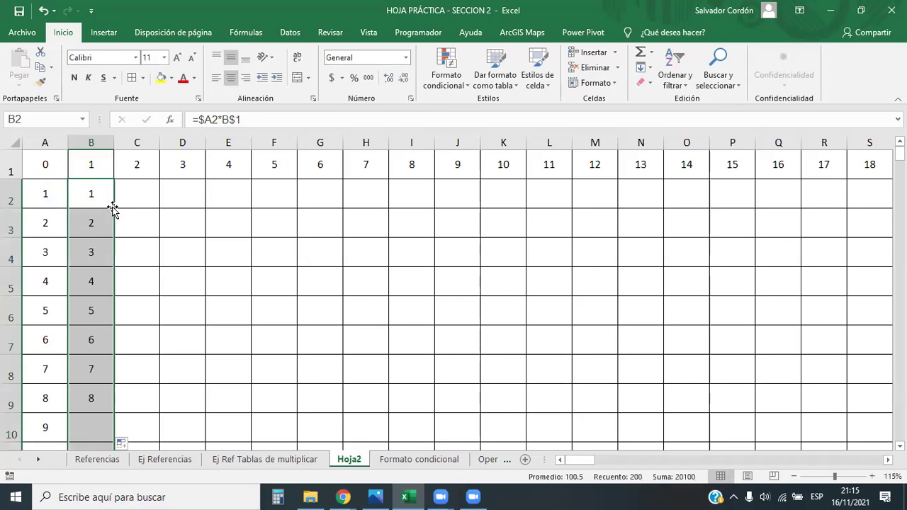
pyautogui.click(95, 193)
pyautogui.hotkey('ctrl', 'Down')
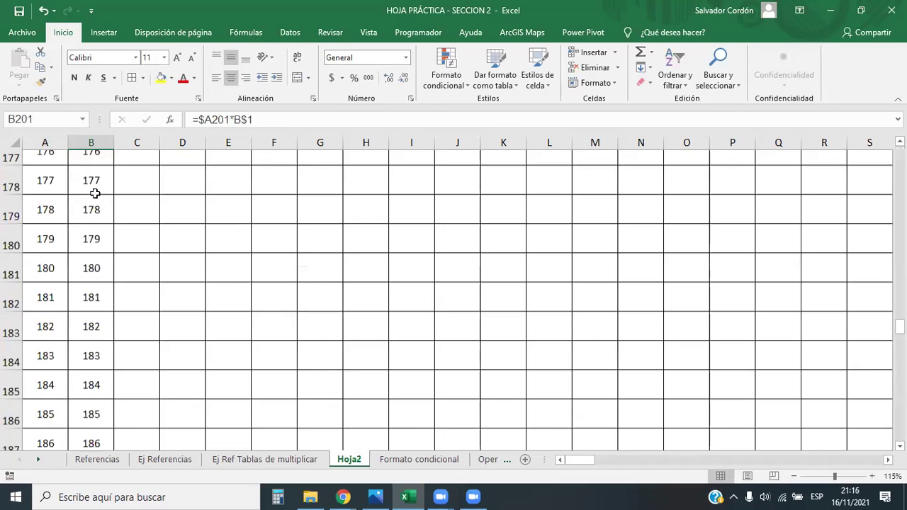
# Examine the last rows of columns A and B and the empty area just below the table
pyautogui.press('Down')
pyautogui.press('Up')
pyautogui.press('Down')
pyautogui.press('Down')
pyautogui.press('Down')
pyautogui.press('Up')
pyautogui.press('Up')
pyautogui.press('Up')
pyautogui.press('Up')
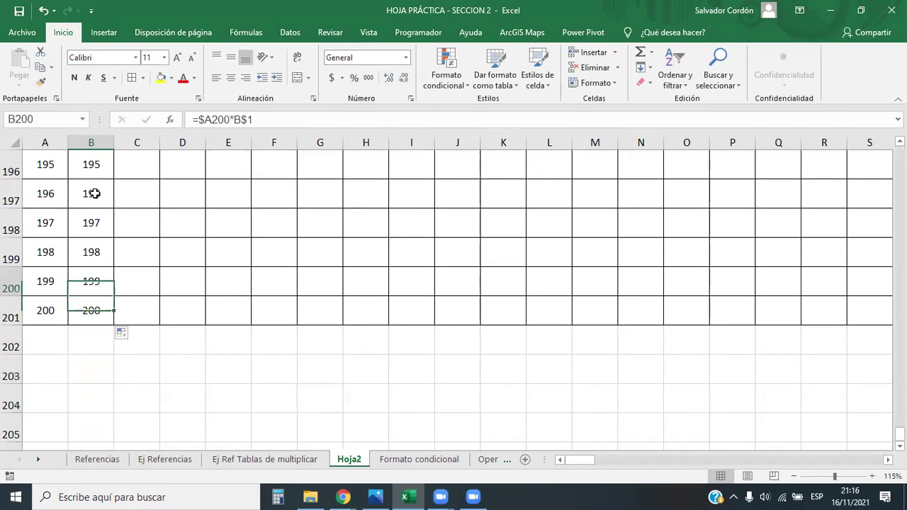
pyautogui.press('Left')
pyautogui.press('Down')
pyautogui.press('Down')
pyautogui.press('Up')
pyautogui.press('Right')
pyautogui.press('Left')
pyautogui.press('Right')
pyautogui.press('Left')
pyautogui.press('Right')
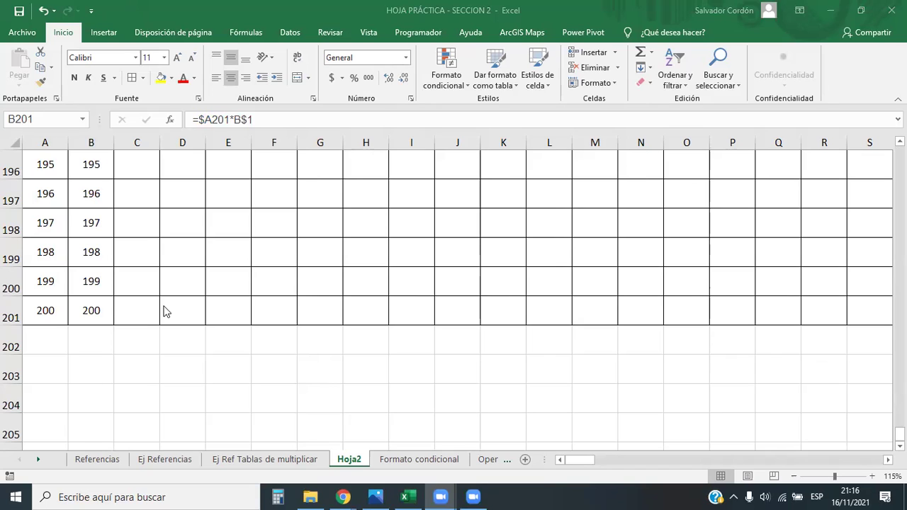
pyautogui.click(96, 341)
pyautogui.click(101, 344)
pyautogui.click(219, 372)
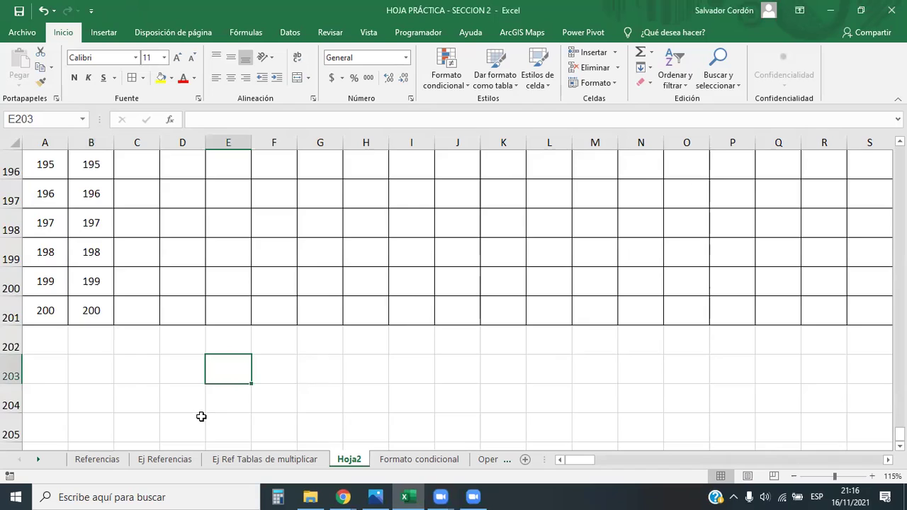
# Enter the example formula =$B203*A$204 in B204 below the table, locking column B and row 204
pyautogui.scroll(-1, 201, 417)
pyautogui.click(147, 313)
pyautogui.click(80, 303)
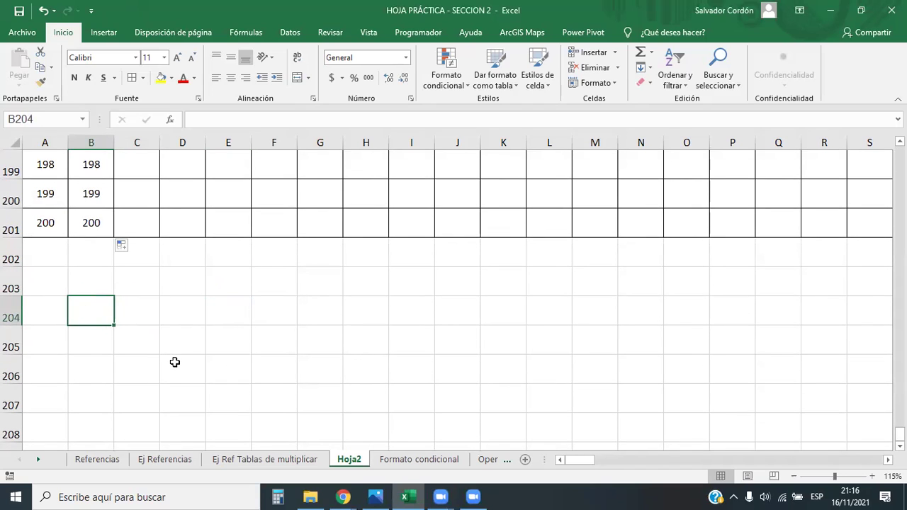
pyautogui.write('=')
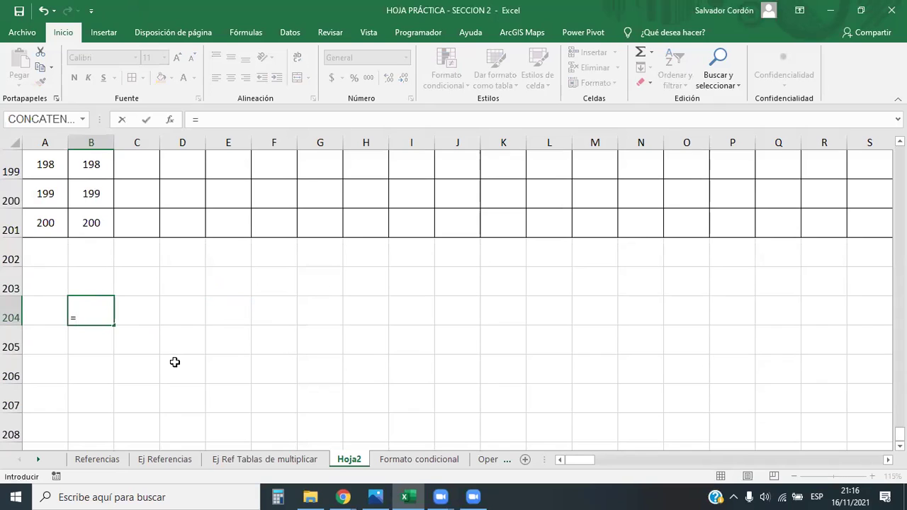
pyautogui.click(99, 283)
pyautogui.write('*')
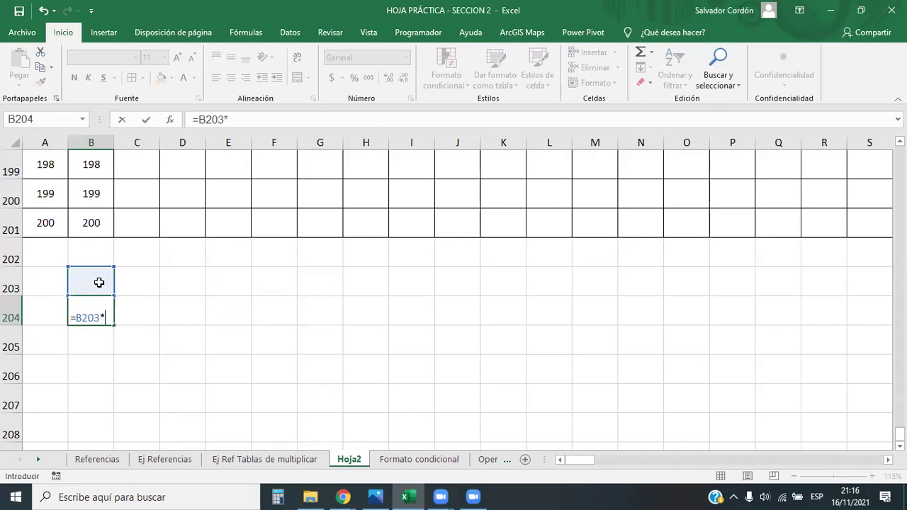
pyautogui.click(54, 314)
pyautogui.click(80, 316)
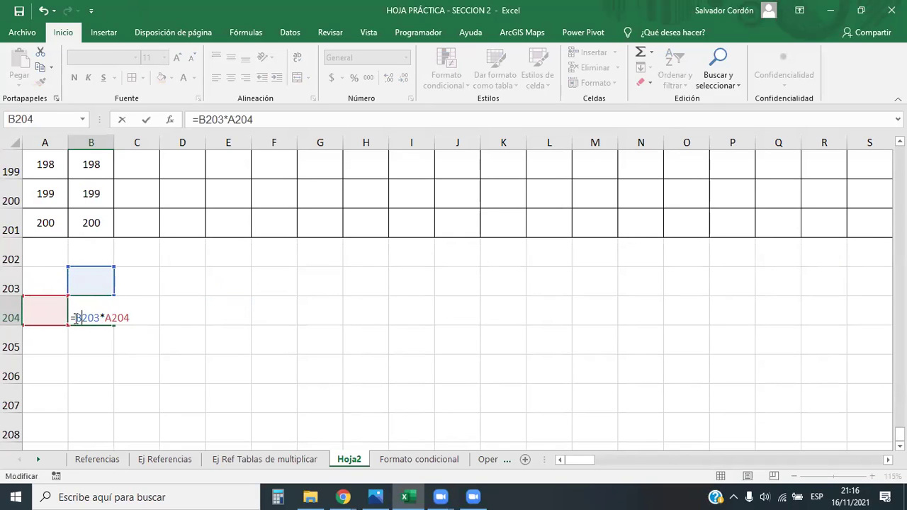
pyautogui.press('Left')
pyautogui.write('$')
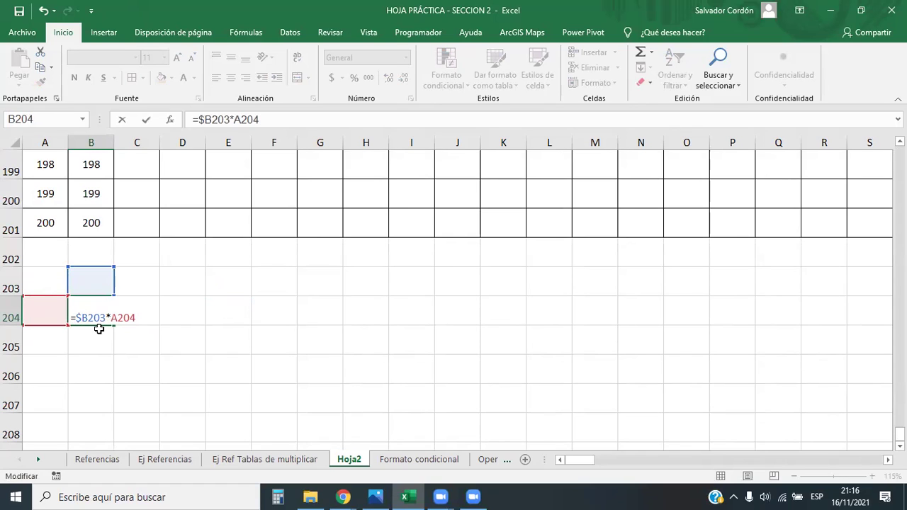
pyautogui.write('$')
pyautogui.press('Return')
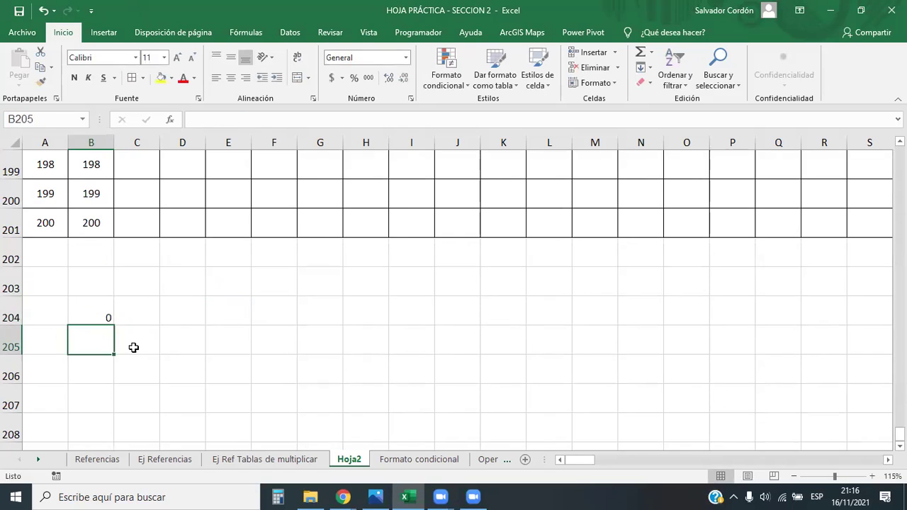
# Enter the example values 1, 2 and 3 in cells A204 to A206
pyautogui.click(104, 298)
pyautogui.moveTo(112, 323); pyautogui.dragTo(108, 318)
pyautogui.moveTo(45, 309); pyautogui.dragTo(44, 436)
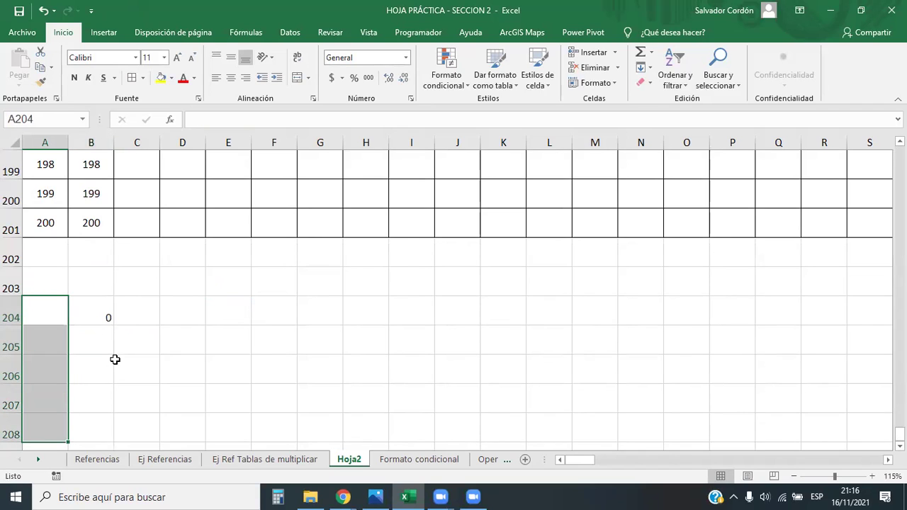
pyautogui.scroll(-1, 114, 264)
pyautogui.click(104, 230)
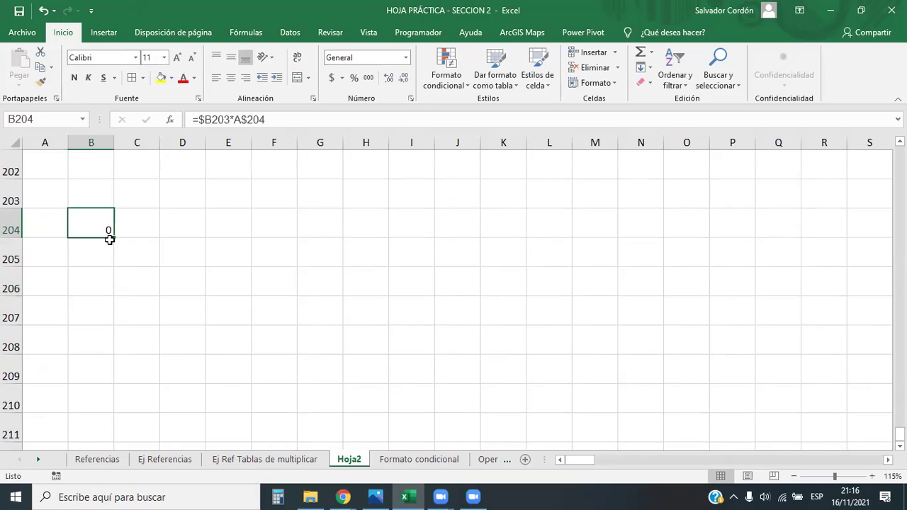
pyautogui.click(41, 234)
pyautogui.write('1')
pyautogui.press('Return')
pyautogui.write('2')
pyautogui.press('Return')
pyautogui.write('3')
pyautogui.press('Return')
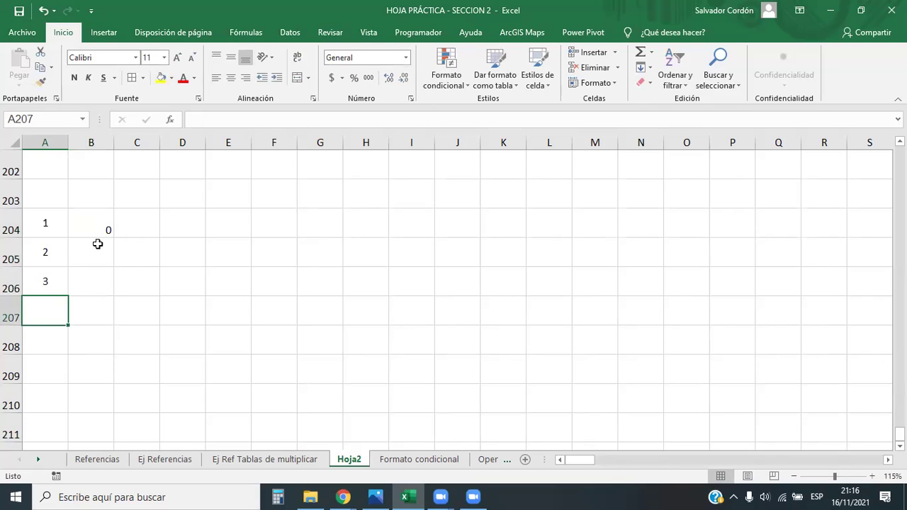
# Fill the example formula in B204 down to B206 and inspect the cells of row 206
pyautogui.click(104, 226)
pyautogui.doubleClick(114, 238)
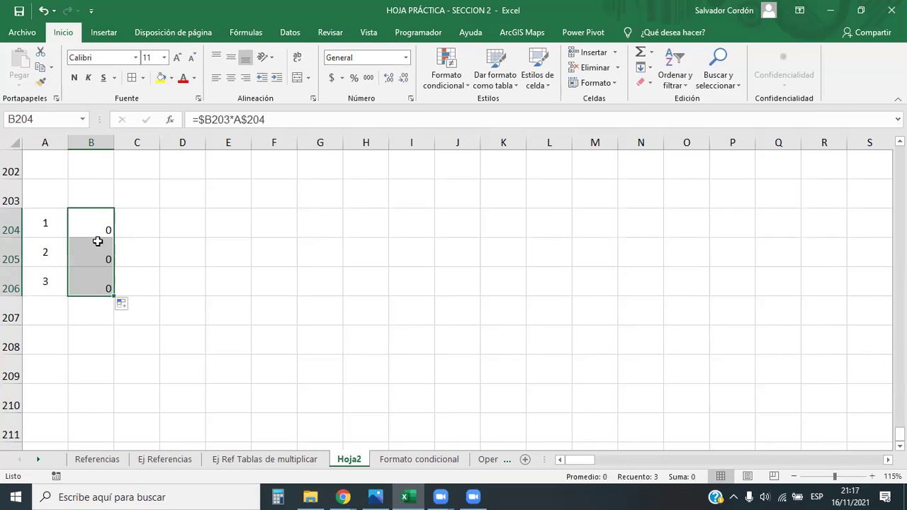
pyautogui.moveTo(44, 284); pyautogui.dragTo(81, 281)
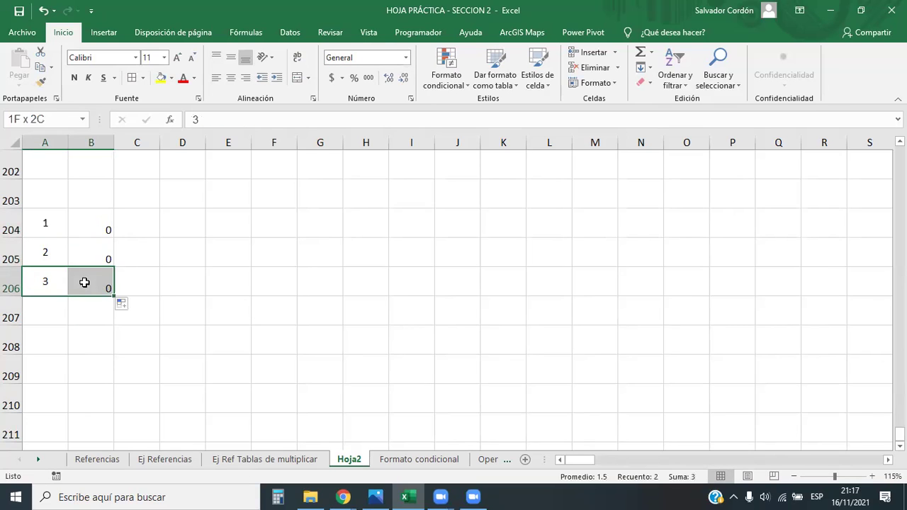
pyautogui.click(45, 282)
pyautogui.click(13, 287)
pyautogui.click(49, 283)
pyautogui.moveTo(61, 282); pyautogui.dragTo(77, 281)
pyautogui.moveTo(62, 282); pyautogui.dragTo(85, 282)
# Extend column B's multiplication formula from the end of the table at B201 down to B206
pyautogui.scroll(2, 162, 291)
pyautogui.scroll(-2, 163, 293)
pyautogui.scroll(1, 132, 253)
pyautogui.click(61, 224)
pyautogui.moveTo(61, 224); pyautogui.dragTo(114, 384)
# Undo the trial fills below the table and clear the remaining example contents from rows 204 to 206
pyautogui.moveTo(44, 304); pyautogui.dragTo(61, 401)
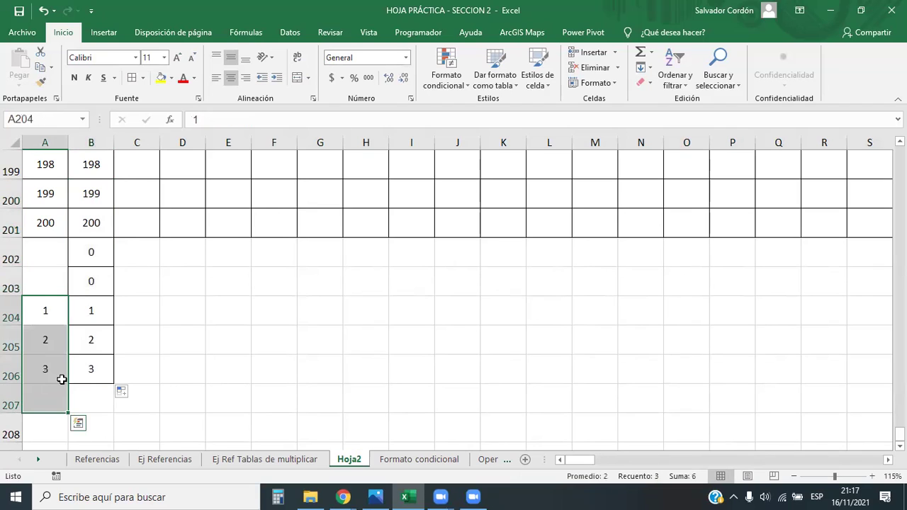
pyautogui.press('Delete')
pyautogui.hotkey('ctrl', 'z')
pyautogui.hotkey('ctrl', 'z')
pyautogui.hotkey('ctrl', 'z')
pyautogui.hotkey('ctrl', 'z')
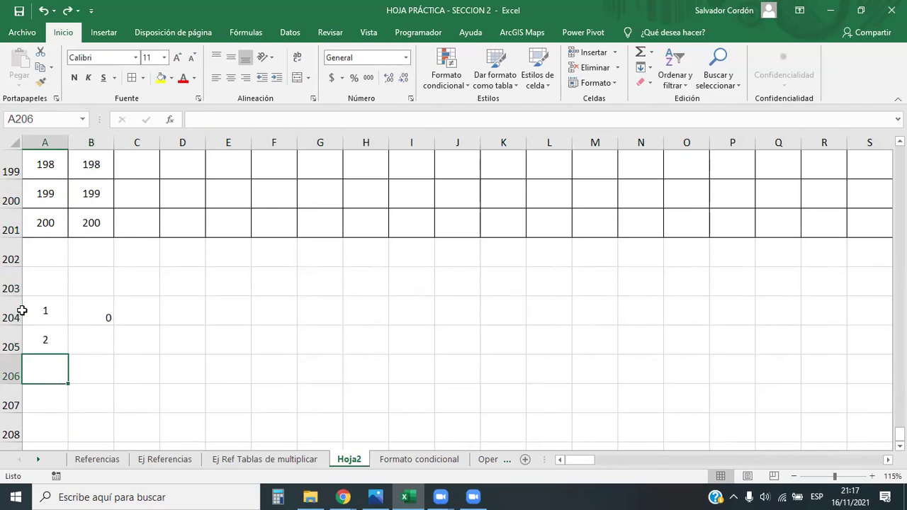
pyautogui.moveTo(18, 311); pyautogui.dragTo(134, 356)
pyautogui.press('Delete')
# Clear the filled formulas from B3 to B201, keeping only the formula in B2
pyautogui.scroll(3, 95, 273)
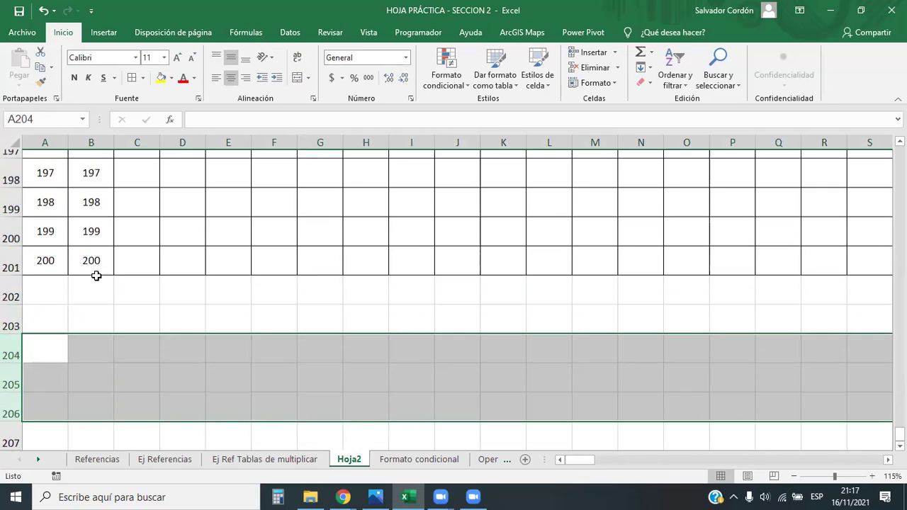
pyautogui.click(91, 410)
pyautogui.hotkey('ctrl', 'Up')
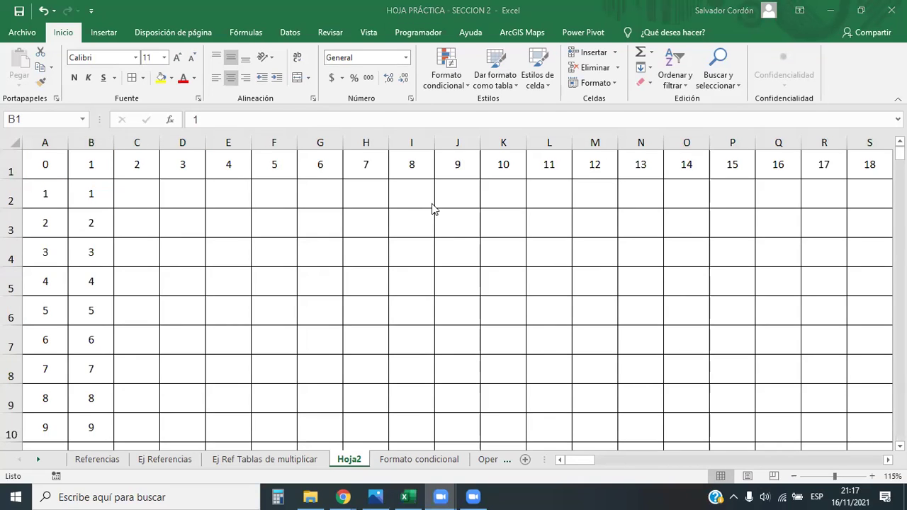
pyautogui.click(109, 189)
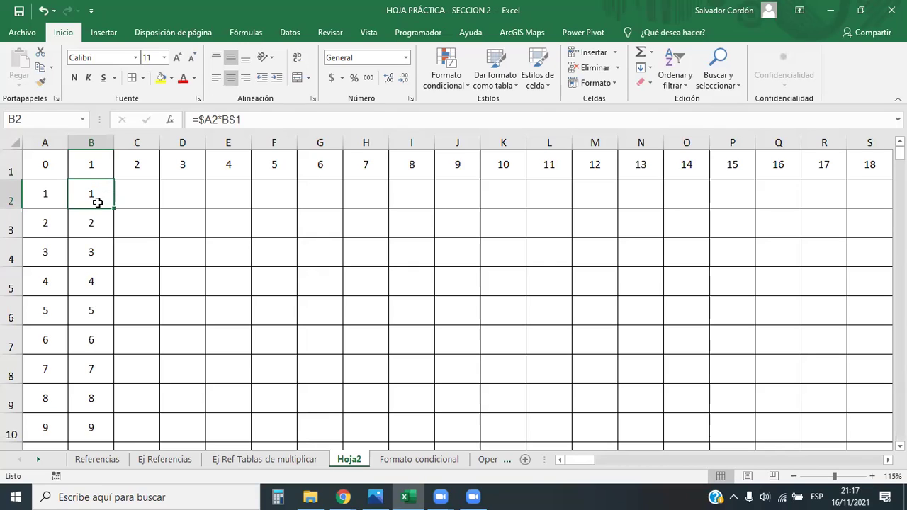
pyautogui.press('Down')
pyautogui.hotkey('ctrl', 'shift', 'Down')
pyautogui.hotkey('ctrl', 'q')
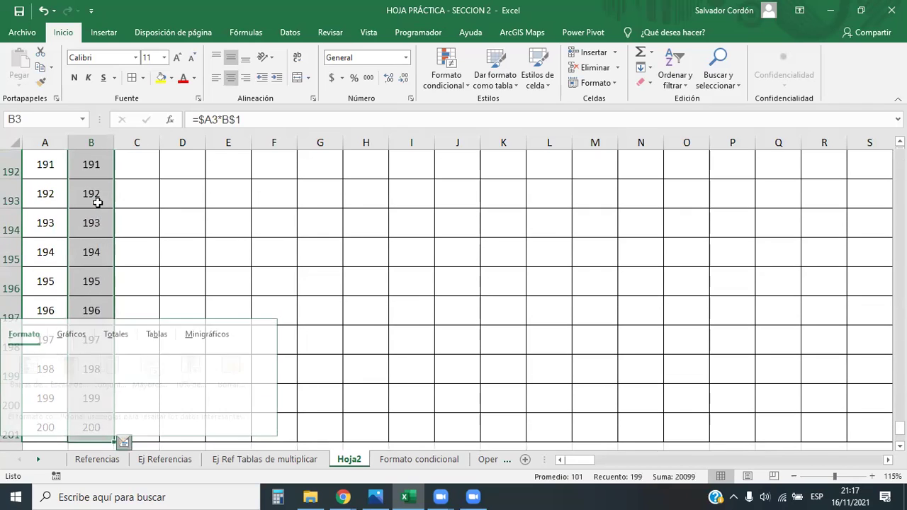
pyautogui.press('Down')
pyautogui.press('Escape')
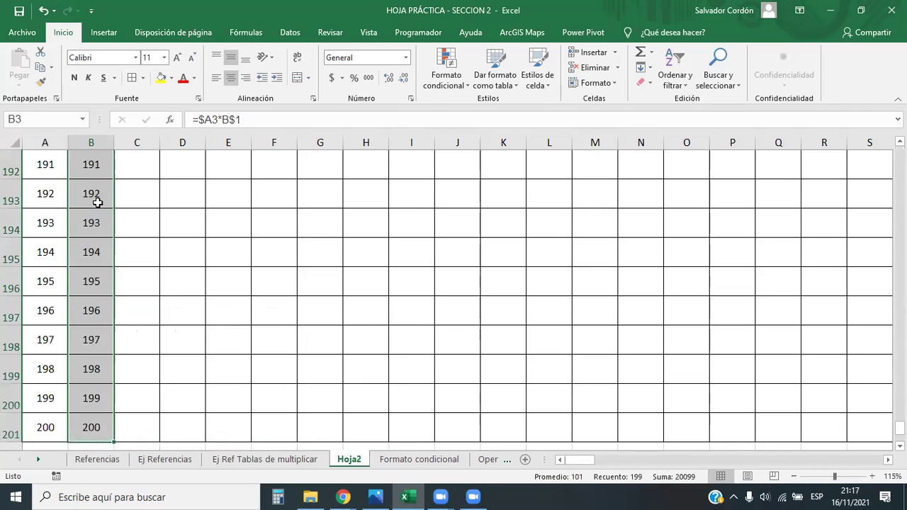
pyautogui.hotkey('ctrl', 'z')
pyautogui.press('Up')
pyautogui.press('Up')
pyautogui.press('Down')
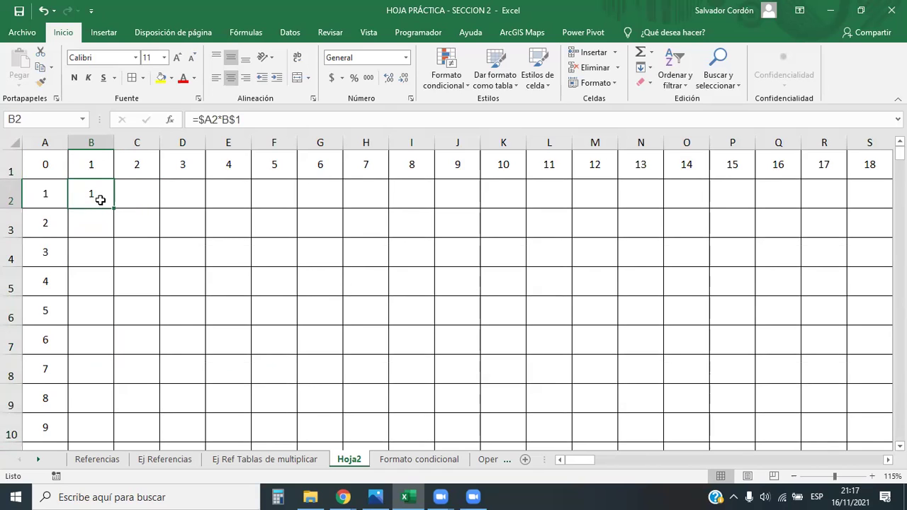
# Lock row 2 in the first reference of B2's formula, making it =$A$2*B$1
pyautogui.click(210, 119)
pyautogui.moveTo(221, 119); pyautogui.dragTo(238, 119)
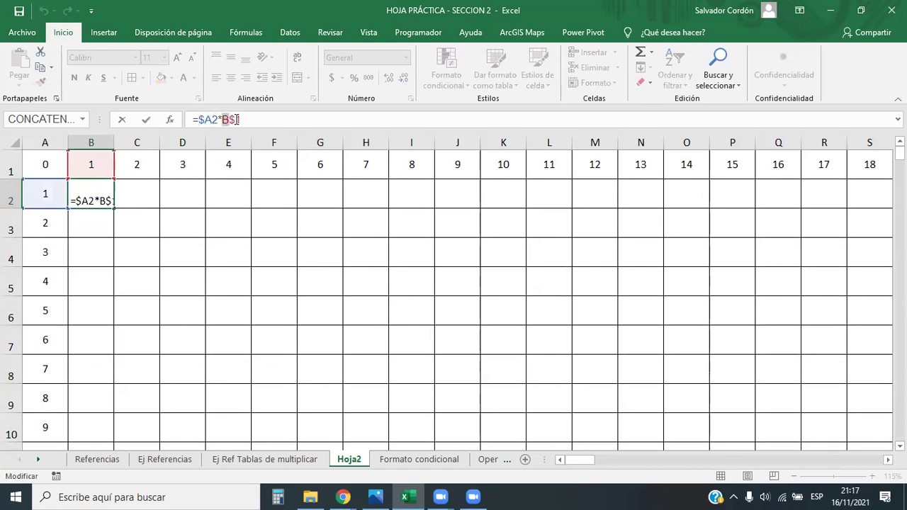
pyautogui.press('Return')
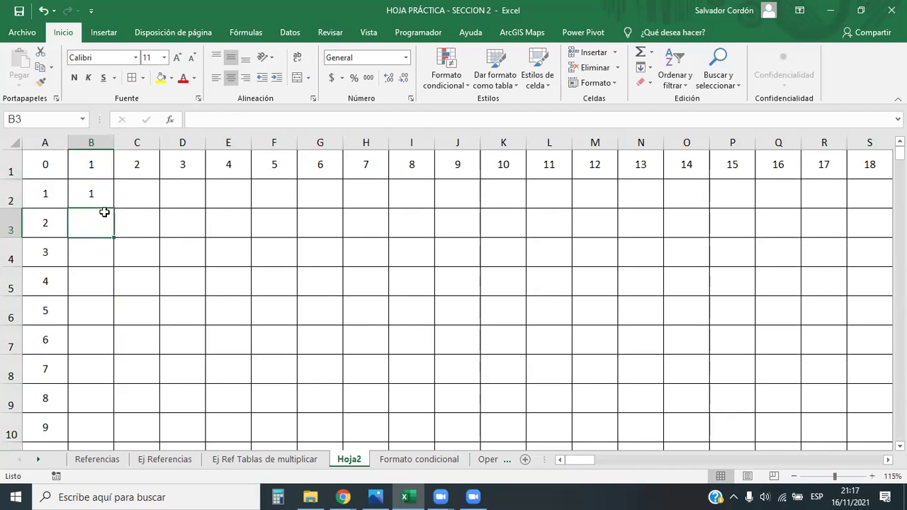
pyautogui.click(101, 196)
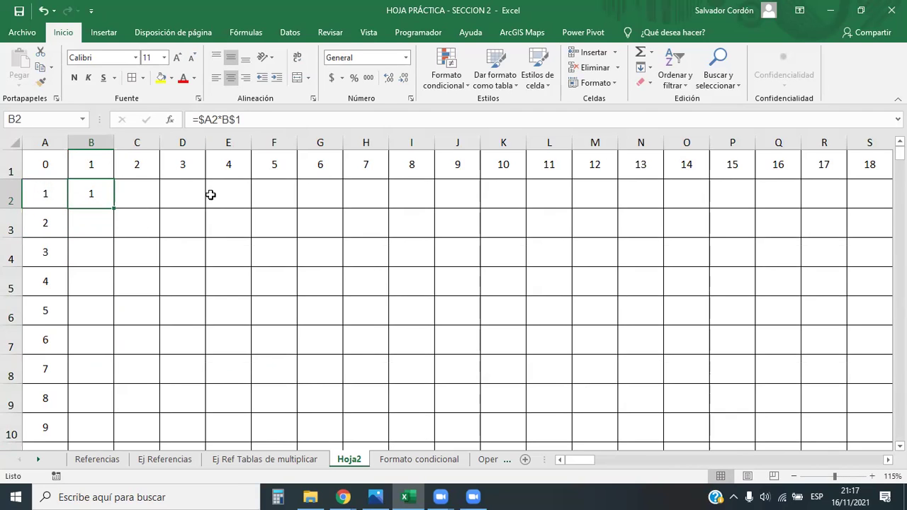
pyautogui.doubleClick(203, 122)
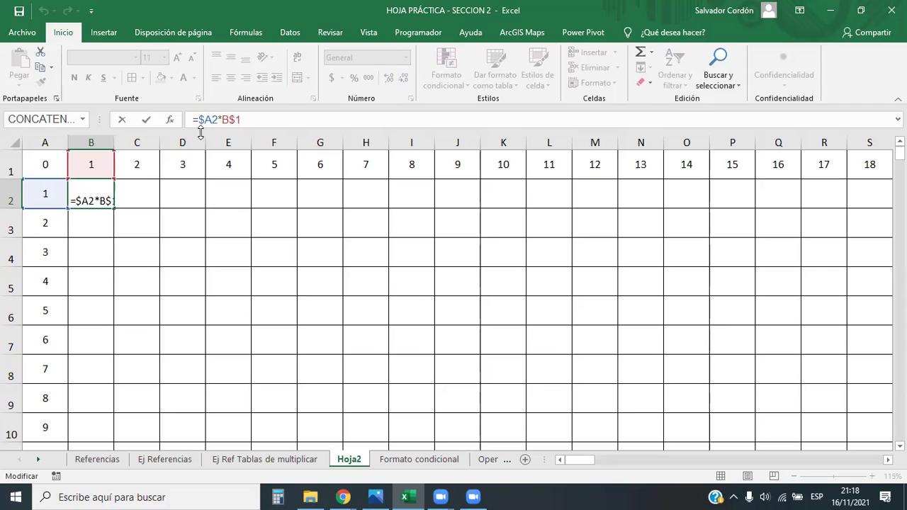
pyautogui.write('$')
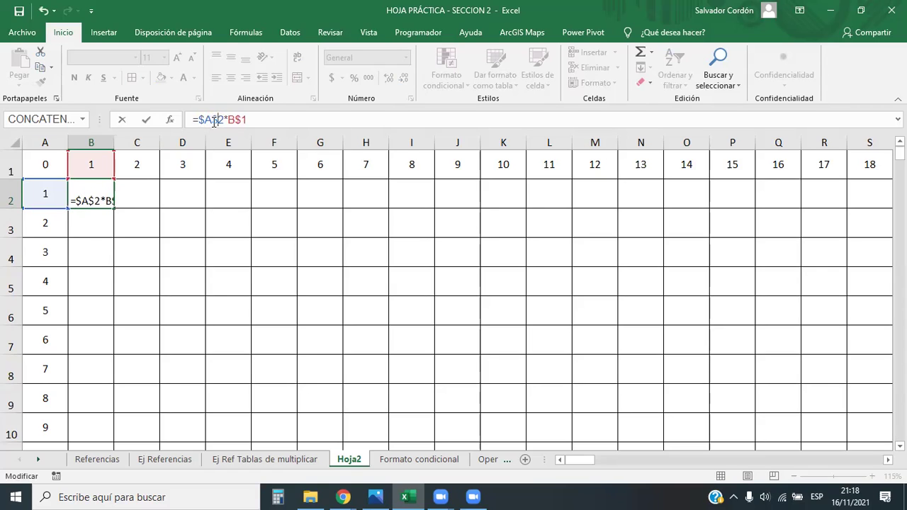
pyautogui.press('Return')
pyautogui.press('Up')
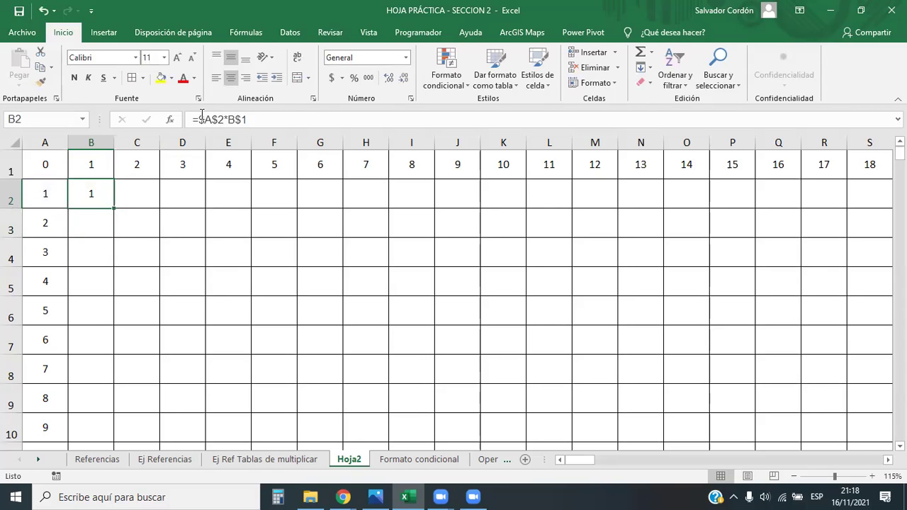
pyautogui.click(202, 119)
pyautogui.press('Return')
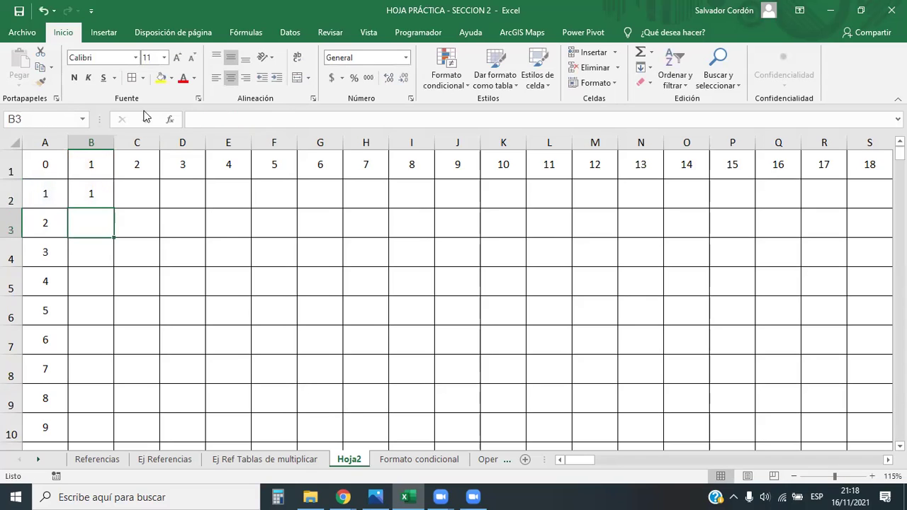
# Fill B2's formula down to B8 and check which cells the formula in B8 references
pyautogui.click(95, 192)
pyautogui.moveTo(113, 207); pyautogui.dragTo(82, 343)
pyautogui.click(40, 194)
pyautogui.click(91, 366)
pyautogui.doubleClick(93, 366)
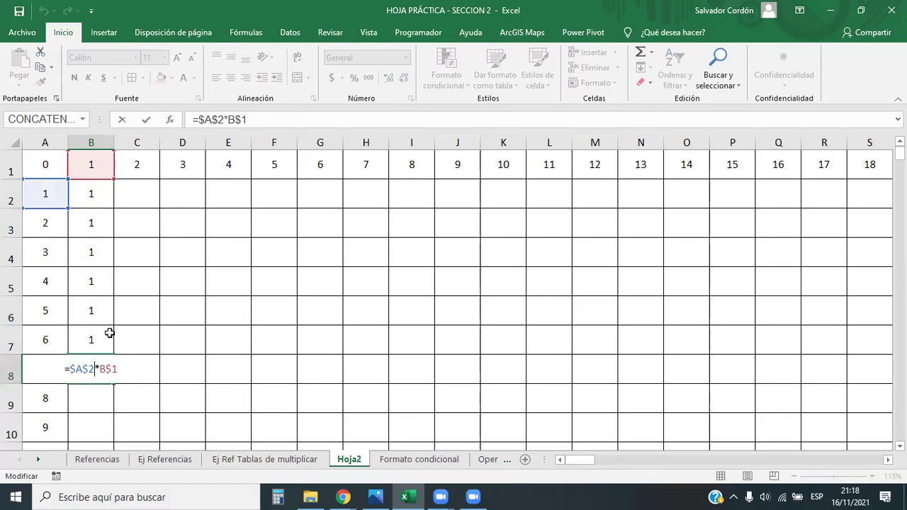
pyautogui.hotkey('ctrl', 'Return')
# Clear the trial results from B3 to B8
pyautogui.click(81, 188)
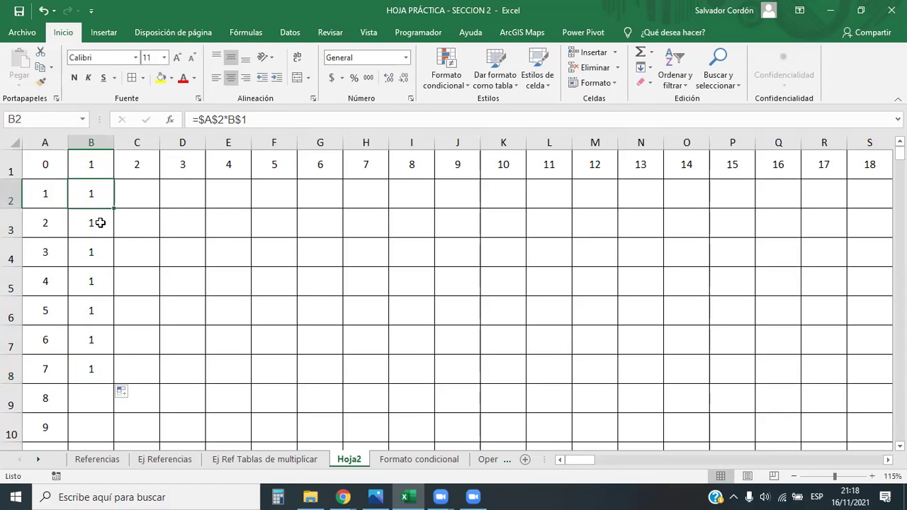
pyautogui.moveTo(95, 220); pyautogui.dragTo(90, 372)
pyautogui.press('Delete')
# Make the second reference in B2's formula fully absolute, so that it reads =$A$2*$B$1
pyautogui.click(84, 185)
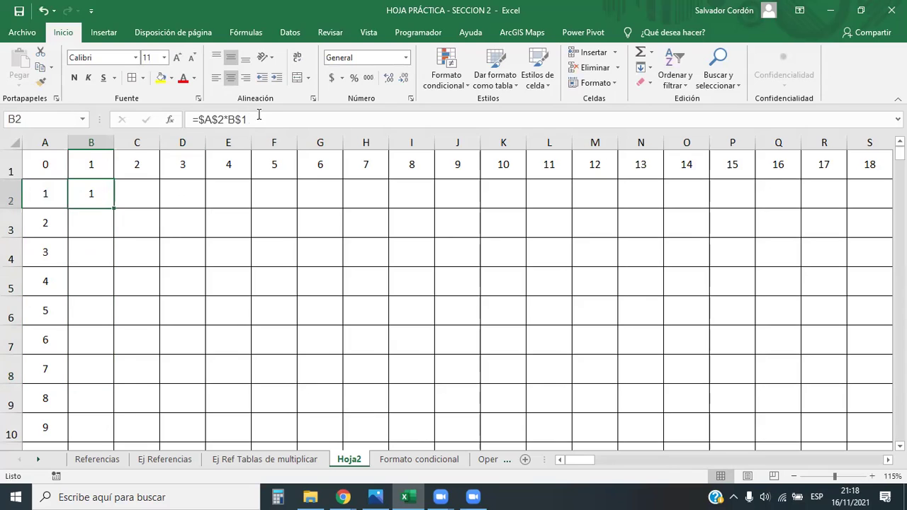
pyautogui.click(235, 119)
pyautogui.press('F4')
pyautogui.press('F4')
pyautogui.press('F4')
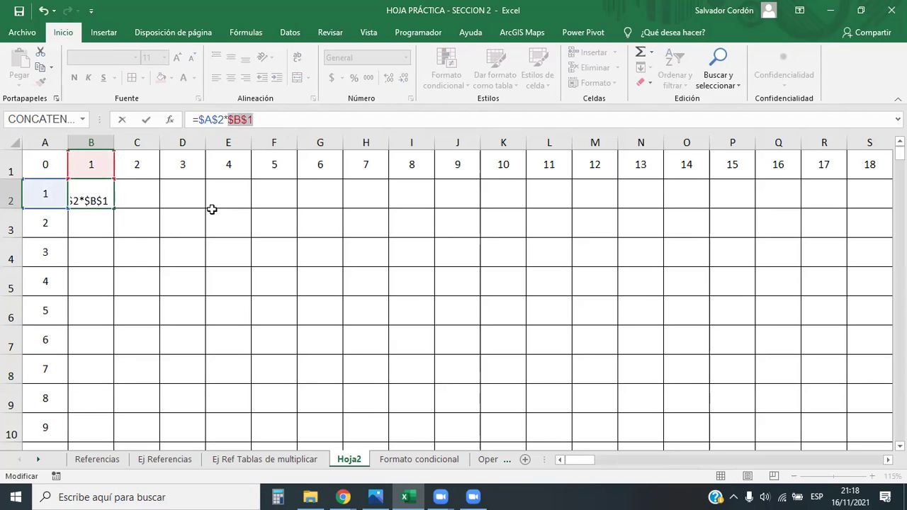
pyautogui.press('Return')
# Fill the B2 formula across row 2 to GS2 and down through row 201 of the table
pyautogui.click(74, 200)
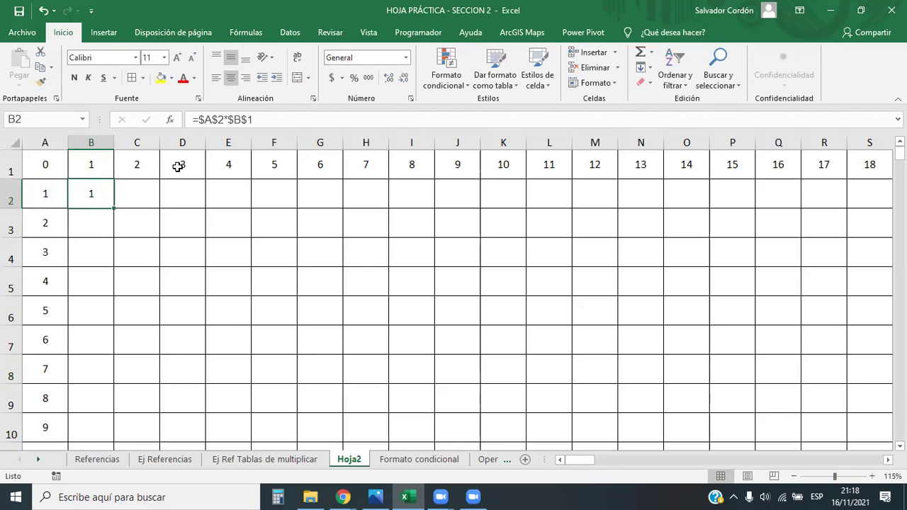
pyautogui.moveTo(112, 209); pyautogui.dragTo(832, 198)
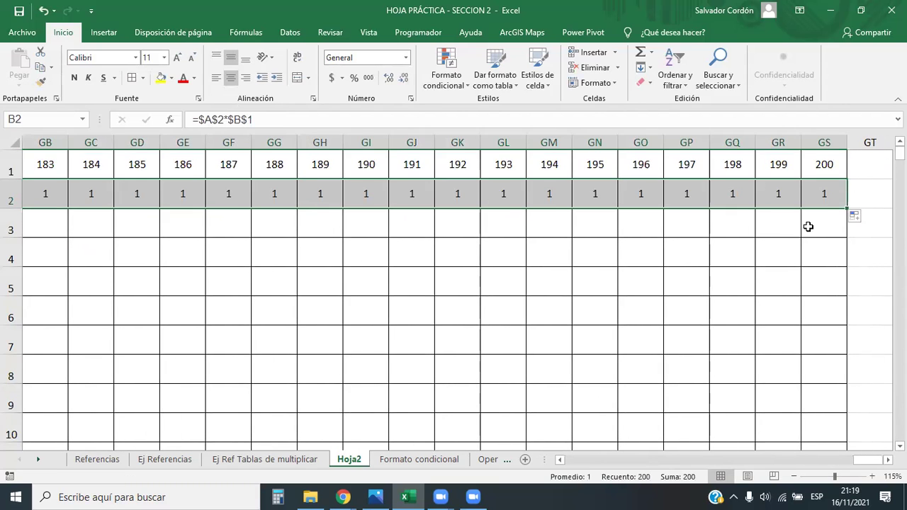
pyautogui.doubleClick(846, 207)
# Examine the outer edges of the filled table, including its last column and row 201
pyautogui.click(826, 225)
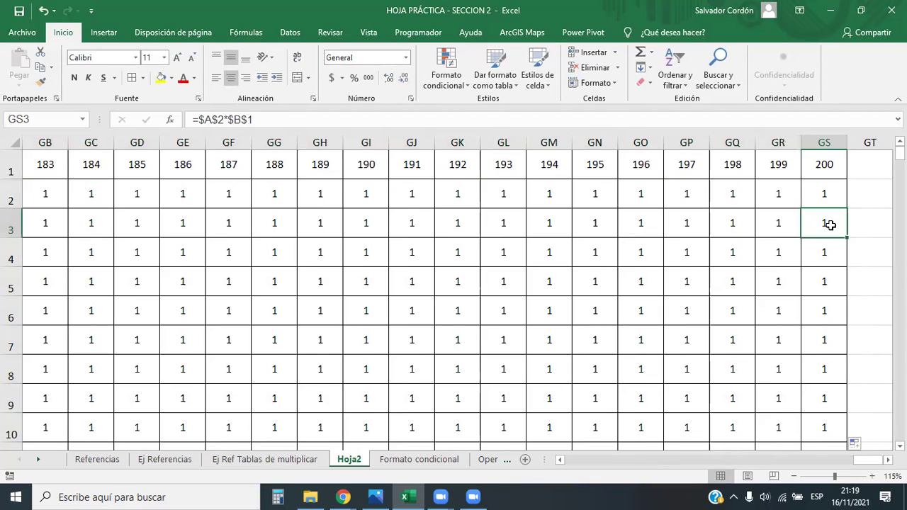
pyautogui.hotkey('ctrl', 'Right')
pyautogui.hotkey('ctrl', 'Down')
pyautogui.hotkey('ctrl', 'Left')
pyautogui.hotkey('ctrl', 'Up')
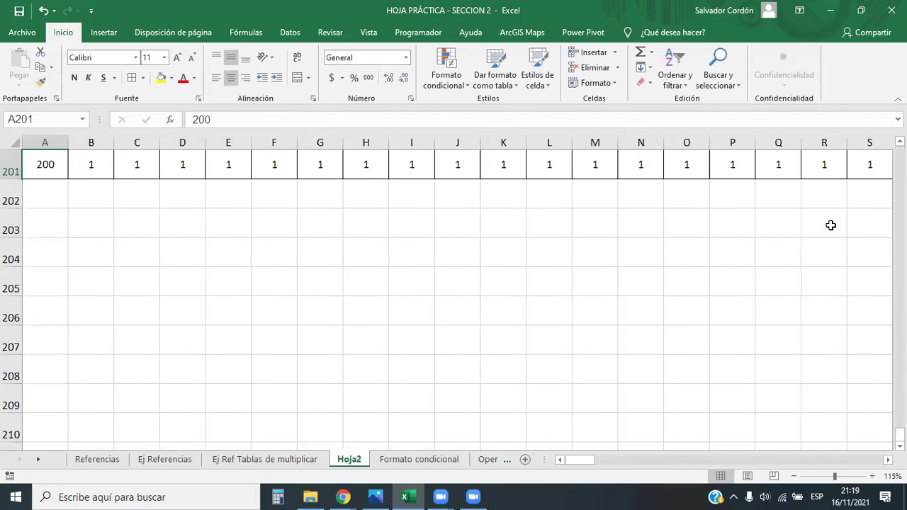
pyautogui.press('Right')
pyautogui.press('Right')
pyautogui.press('Right')
pyautogui.hotkey('ctrl', 'Right')
pyautogui.hotkey('ctrl', 'Left')
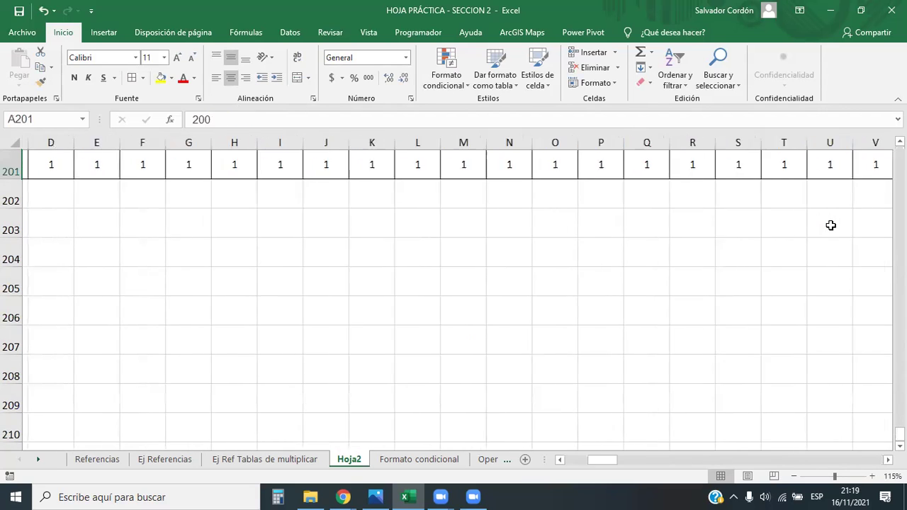
pyautogui.click(9, 163)
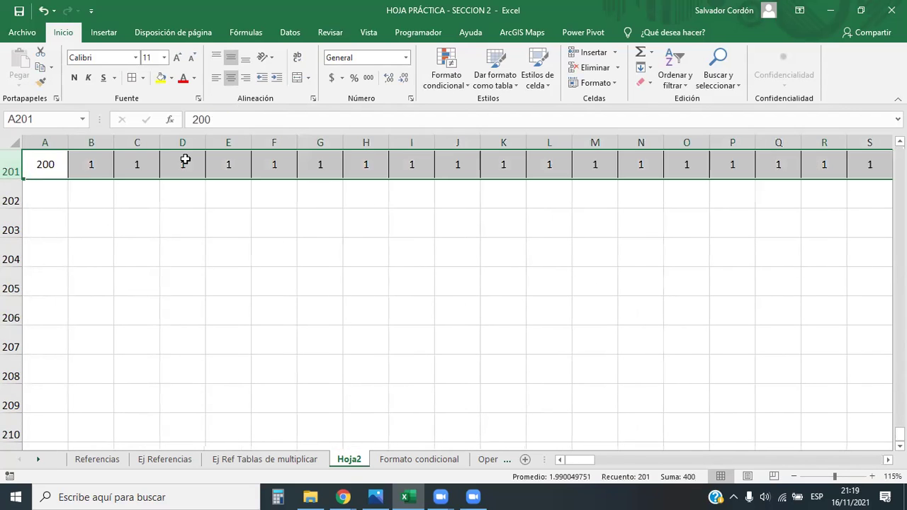
# Examine the formulas of several cells inside the table and check both references in the formula in I7
pyautogui.click(184, 160)
pyautogui.hotkey('ctrl', 'Up')
pyautogui.press('Down')
pyautogui.press('Down')
pyautogui.press('Down')
pyautogui.press('Down')
pyautogui.press('Down')
pyautogui.press('Down')
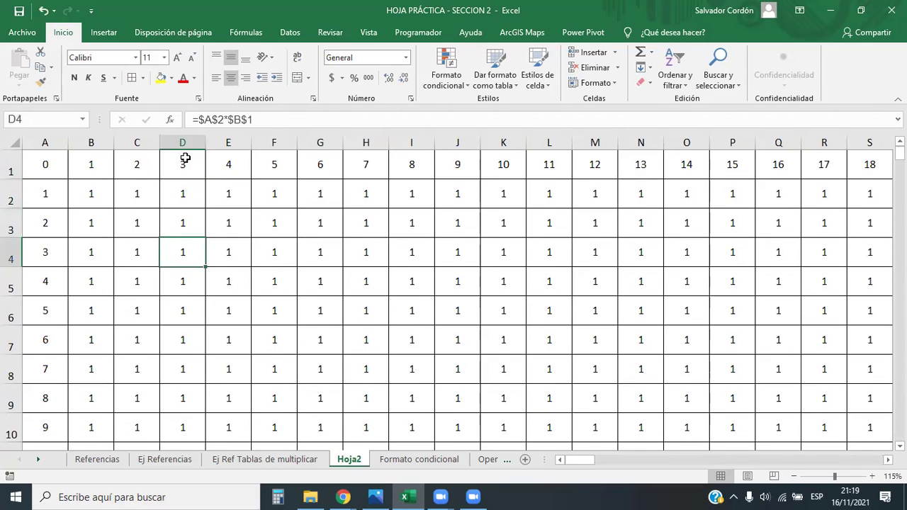
pyautogui.press('Right')
pyautogui.press('Right')
pyautogui.press('Right')
pyautogui.press('Right')
pyautogui.press('Right')
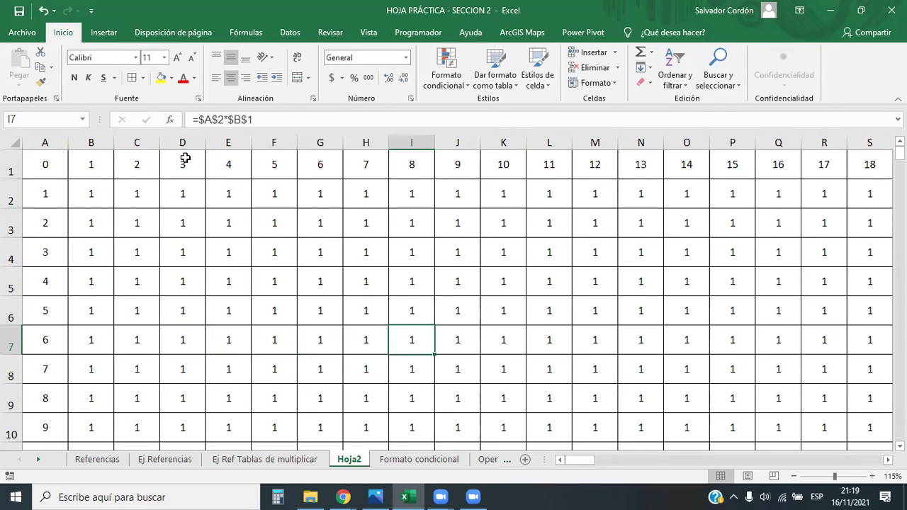
pyautogui.click(204, 119)
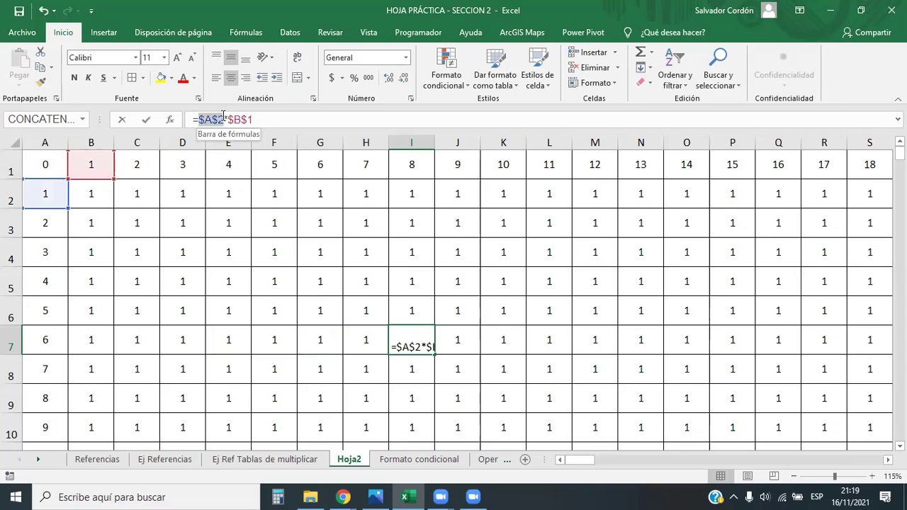
pyautogui.moveTo(227, 120); pyautogui.dragTo(274, 144)
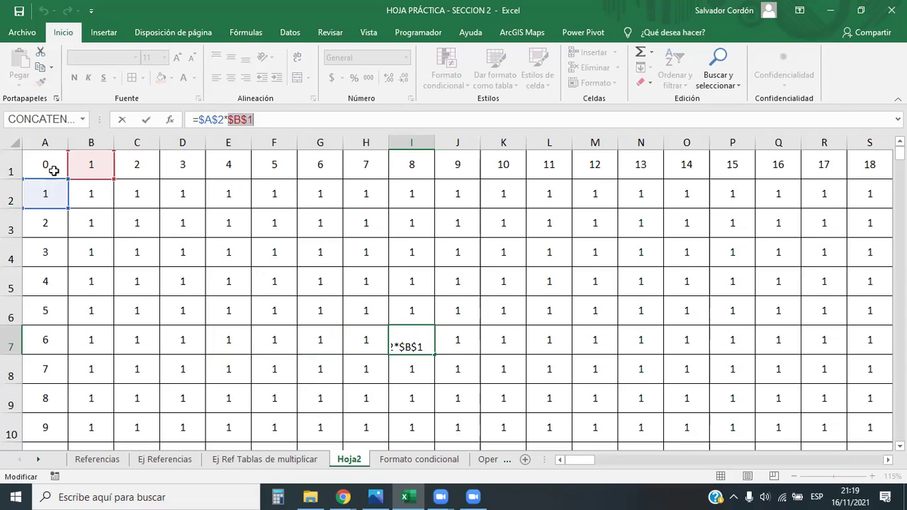
pyautogui.press('Escape')
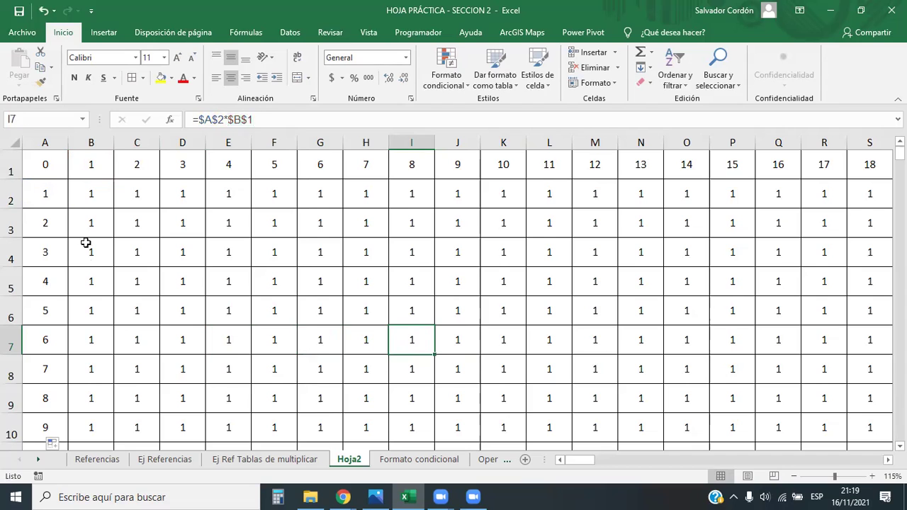
# Clear all filled results from C2 to the table's last column and row
pyautogui.click(134, 167)
pyautogui.click(141, 247)
pyautogui.click(142, 205)
pyautogui.keyDown('ctrl'); pyautogui.scroll(-2, 145, 207); pyautogui.keyUp('ctrl')
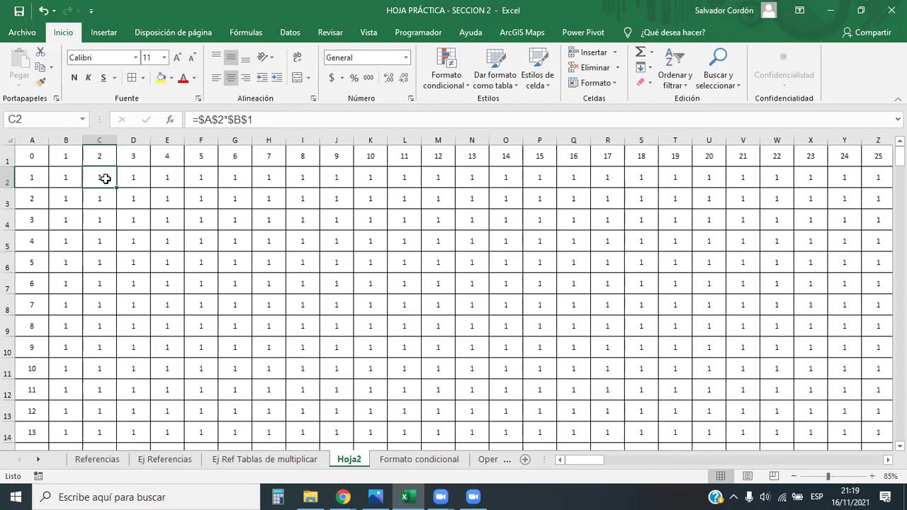
pyautogui.hotkey('ctrl', 'shift', 'Right')
pyautogui.hotkey('ctrl', 'shift', 'Down')
pyautogui.press('Delete')
# Clear the filled results in column B from B3 to the last row, keeping the formula in B2
pyautogui.press('Left')
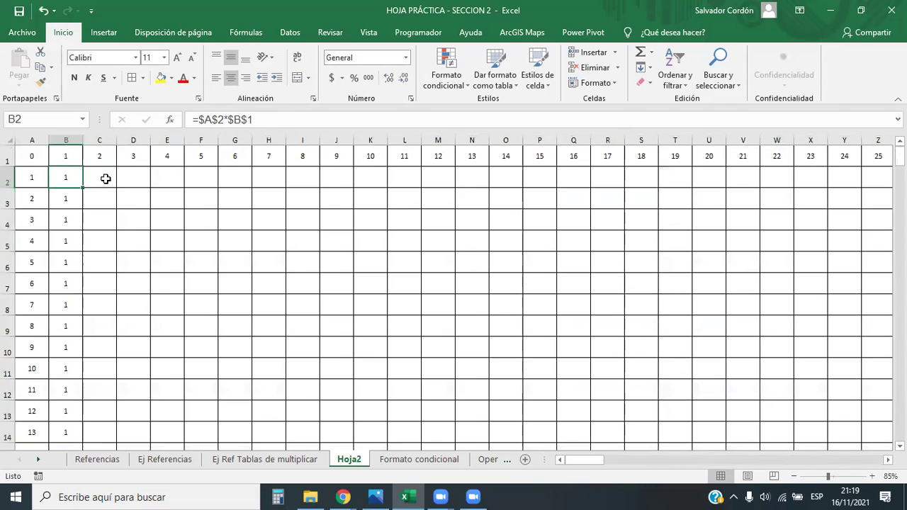
pyautogui.press('Down')
pyautogui.hotkey('ctrl', 'shift', 'Down')
pyautogui.press('Delete')
pyautogui.hotkey('ctrl', 'BackSpace')
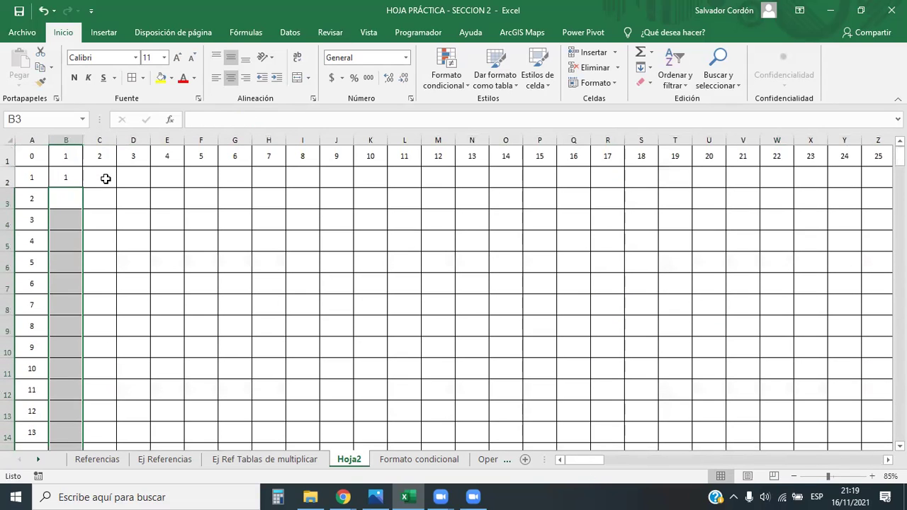
# Change the formula in B2 to =$A2*B$1, locking only column A and row 1
pyautogui.press('Up')
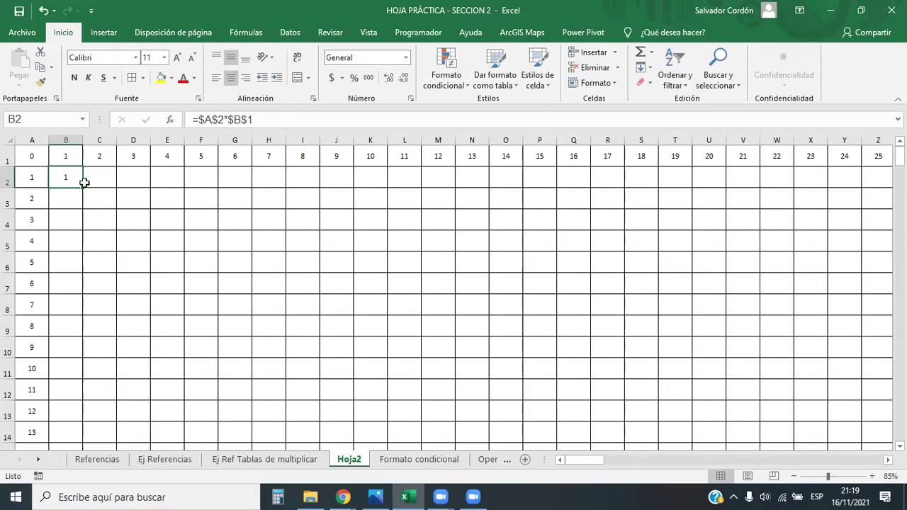
pyautogui.press('F2')
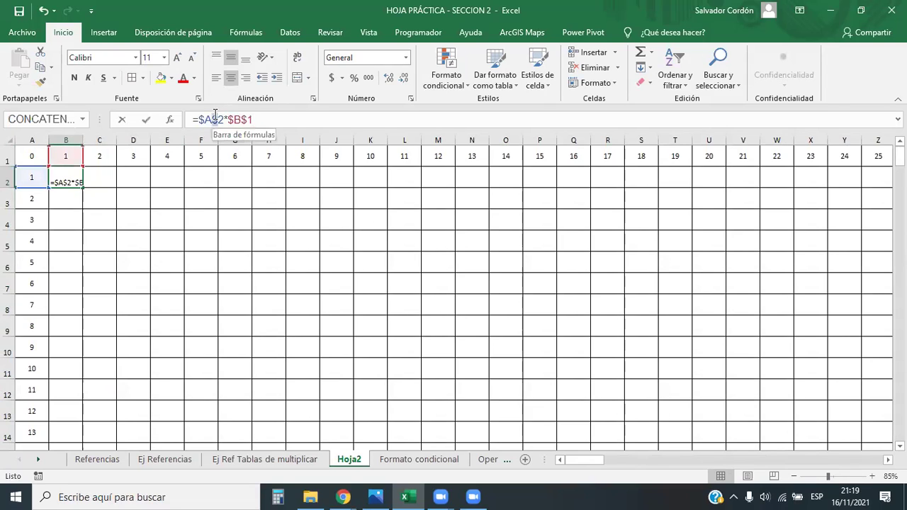
pyautogui.moveTo(212, 118); pyautogui.dragTo(218, 118)
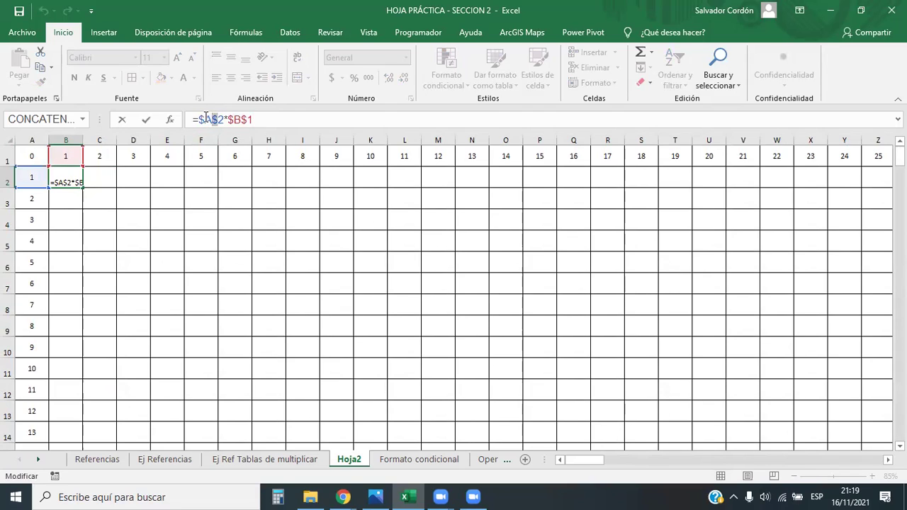
pyautogui.moveTo(201, 119); pyautogui.dragTo(204, 123)
pyautogui.press('Delete')
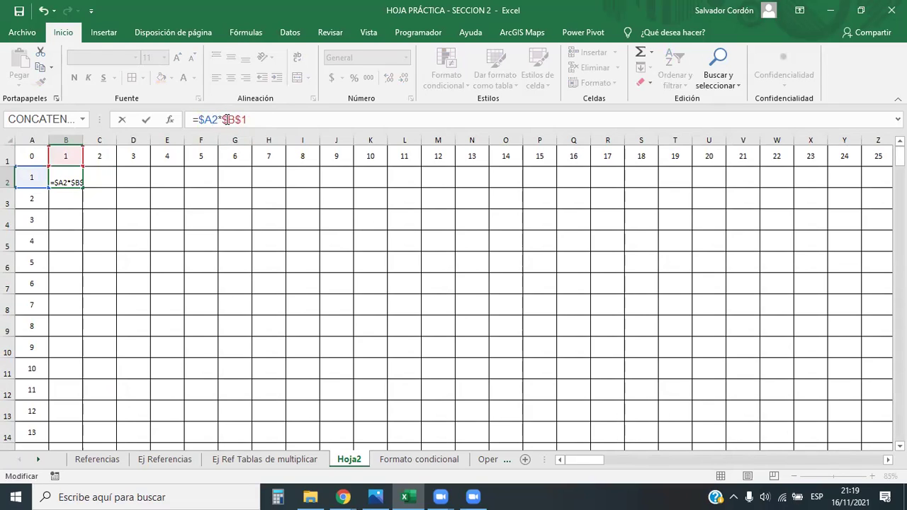
pyautogui.click(228, 119)
pyautogui.press('BackSpace')
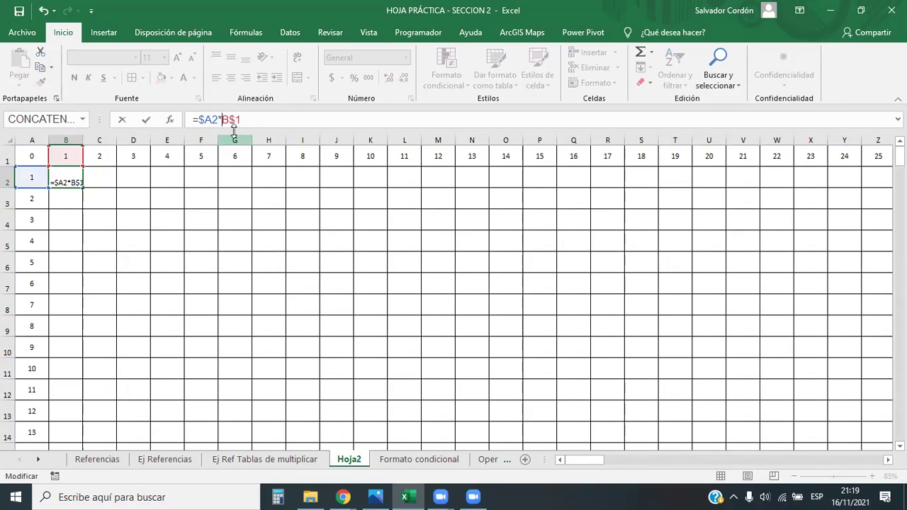
pyautogui.click(230, 119)
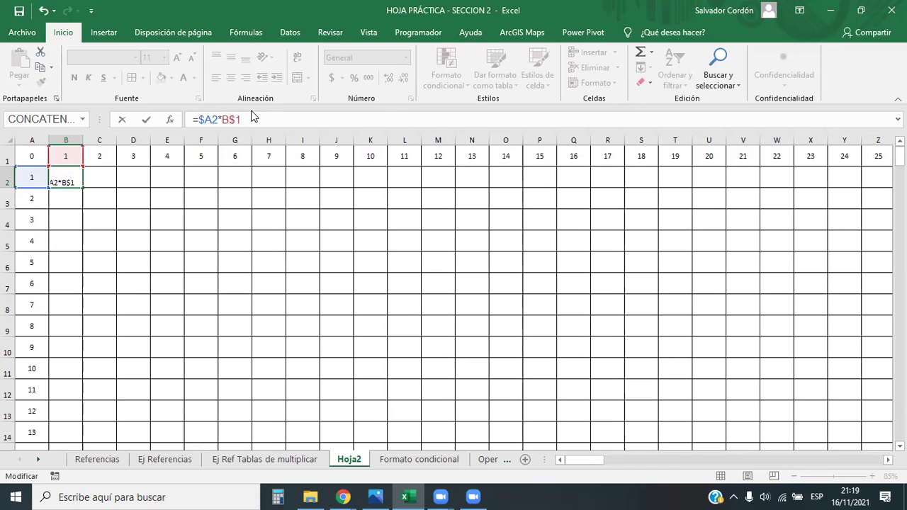
pyautogui.press('Return')
# Fill the B2 formula across row 2 to column GS and down to the table's last row
pyautogui.click(71, 176)
pyautogui.moveTo(83, 187); pyautogui.dragTo(815, 183)
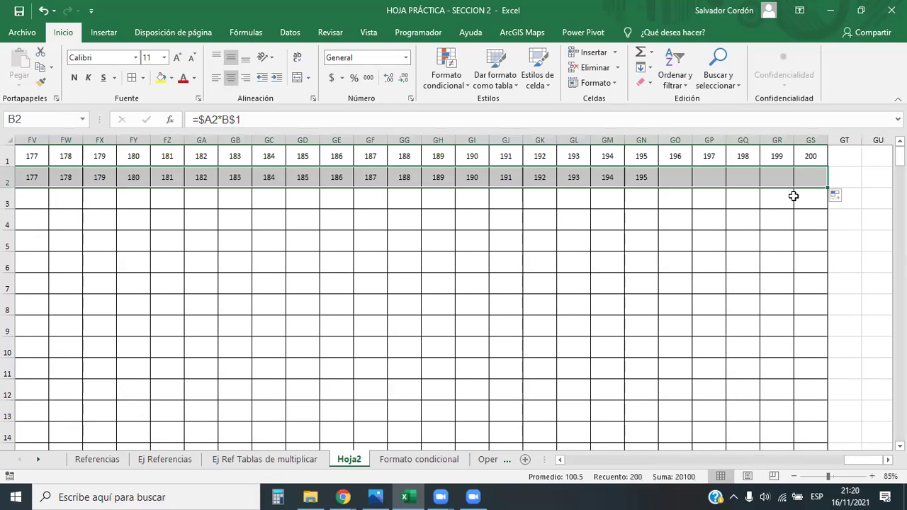
pyautogui.doubleClick(827, 186)
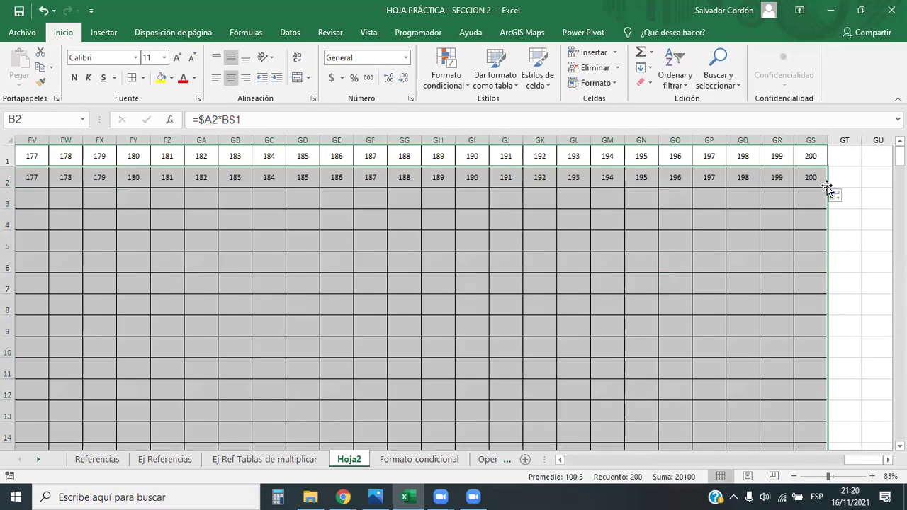
# Examine the filled table's last row and column, and check the formulas in C201, GS201, GH196, B2 and C3
pyautogui.click(658, 224)
pyautogui.hotkey('ctrl', 'Left')
pyautogui.hotkey('ctrl', 'Down')
pyautogui.press('Right')
pyautogui.press('Right')
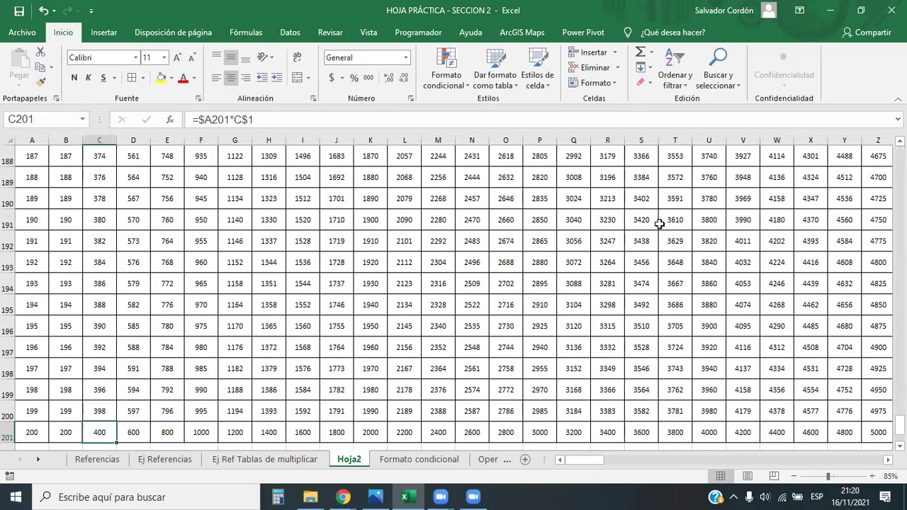
pyautogui.hotkey('ctrl', 'Right')
pyautogui.press('Down')
pyautogui.press('Up')
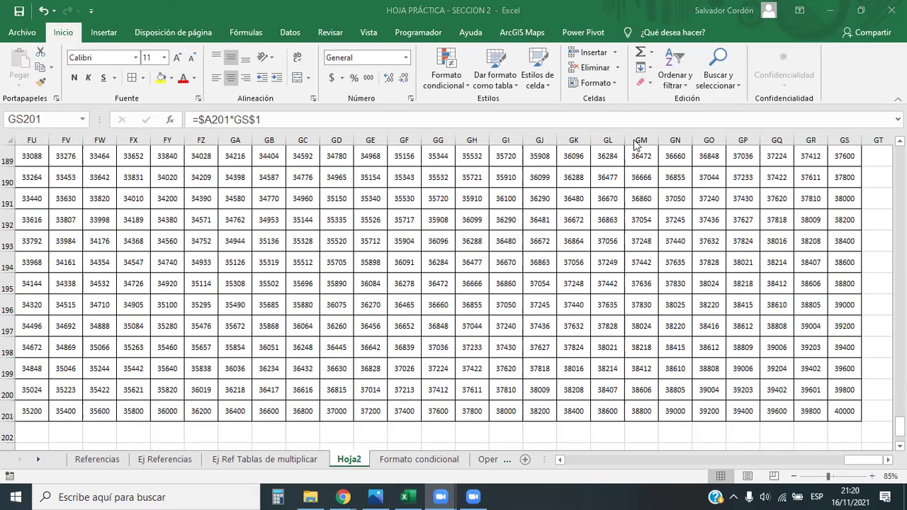
pyautogui.press('F2')
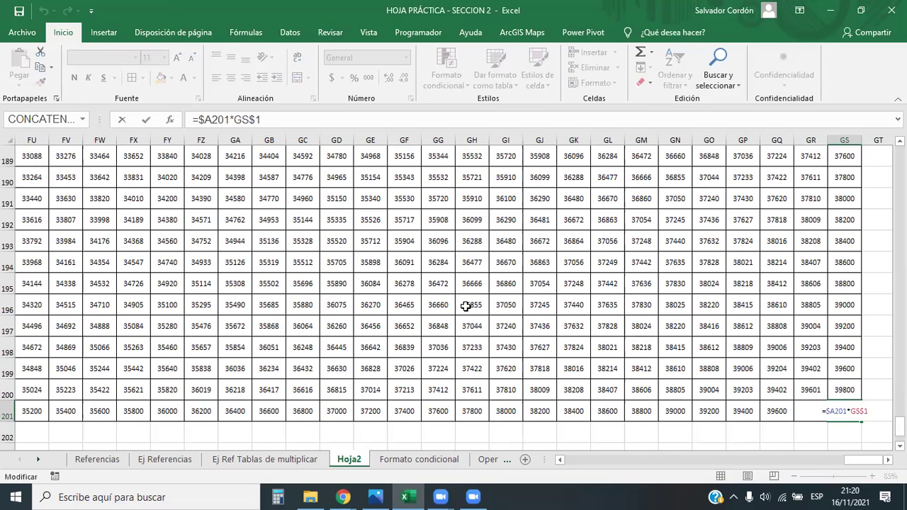
pyautogui.click(465, 306)
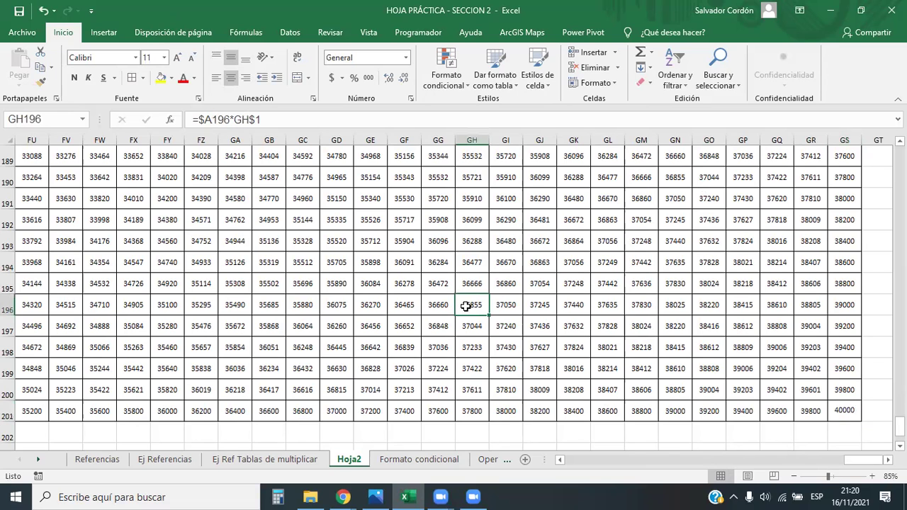
pyautogui.hotkey('ctrl', 'Left')
pyautogui.hotkey('ctrl', 'Up')
pyautogui.press('Right')
pyautogui.press('Down')
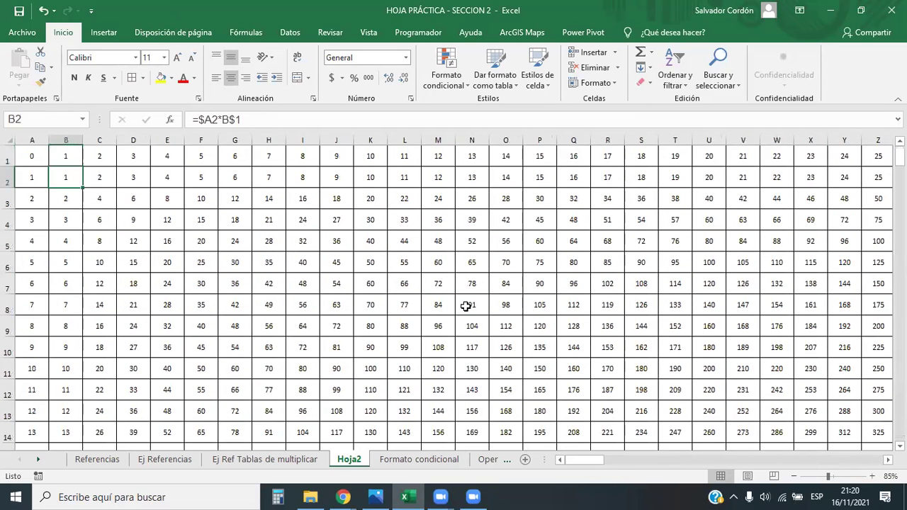
pyautogui.press('Down')
pyautogui.press('Right')
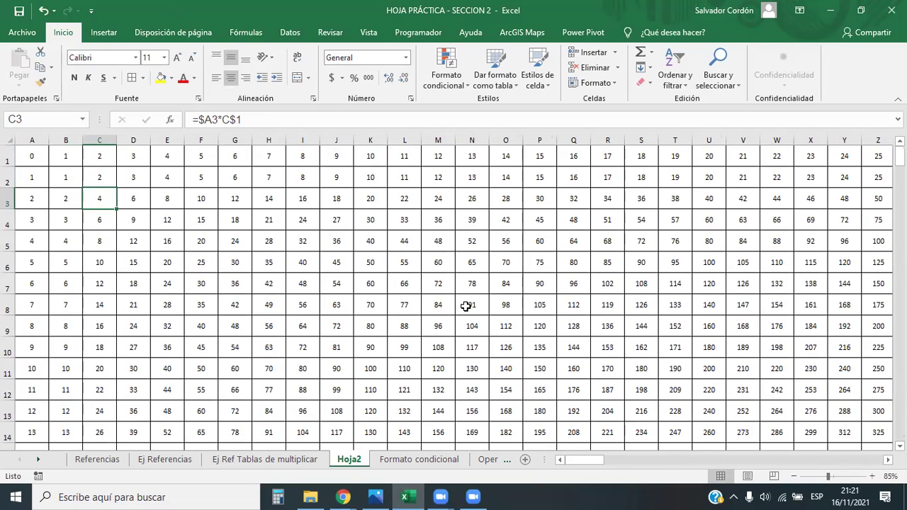
# Fill the header row from A1 to GS1 with a light orange background
pyautogui.click(369, 32)
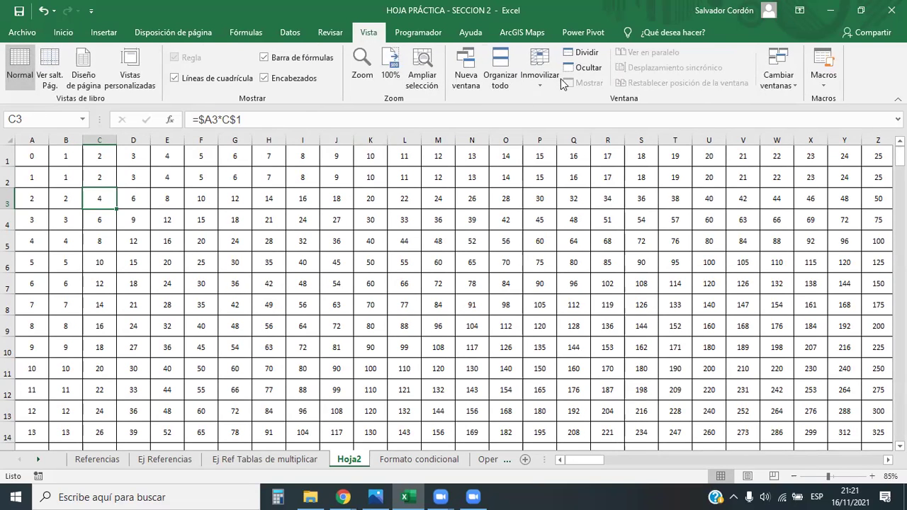
pyautogui.click(472, 261)
pyautogui.click(336, 219)
pyautogui.click(21, 157)
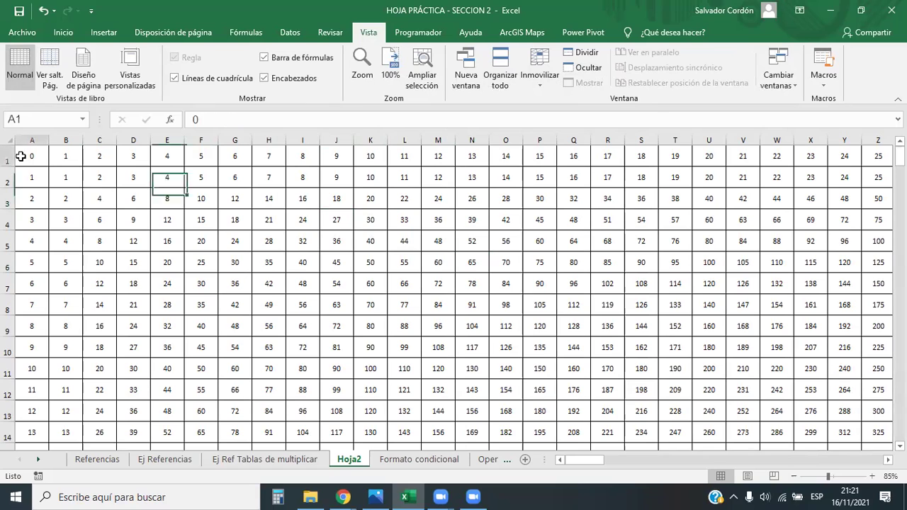
pyautogui.hotkey('ctrl', 'Right')
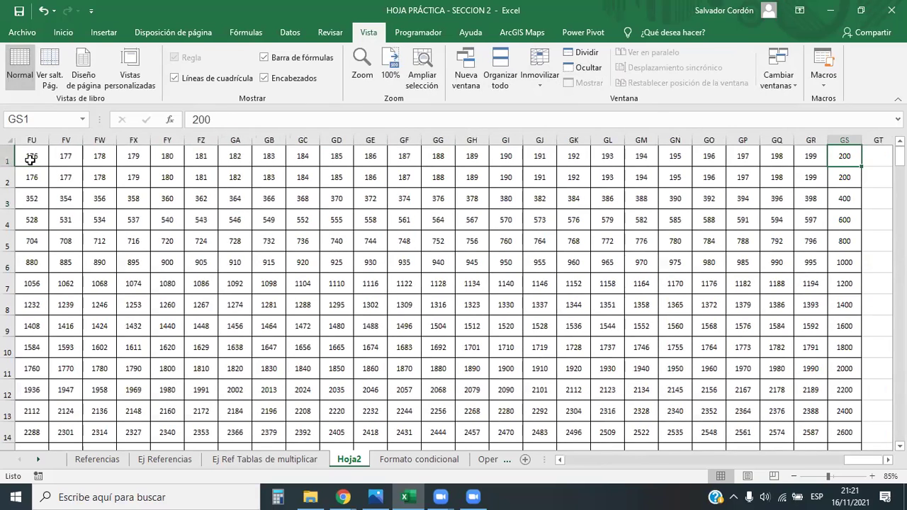
pyautogui.hotkey('ctrl', 'shift', 'Left')
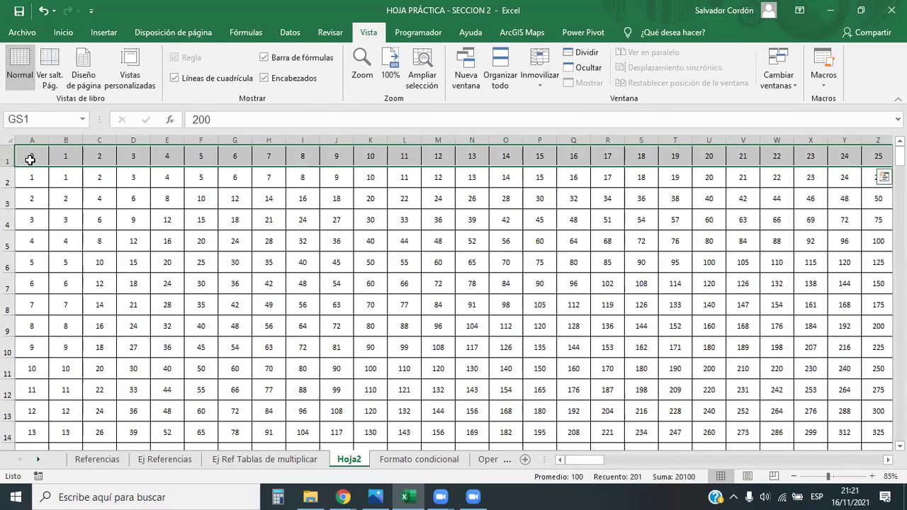
pyautogui.click(60, 32)
pyautogui.click(172, 77)
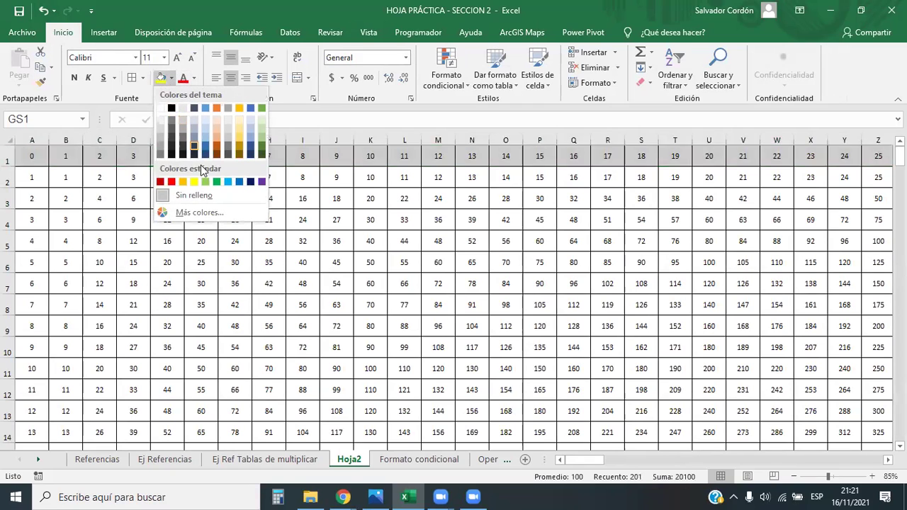
pyautogui.click(216, 130)
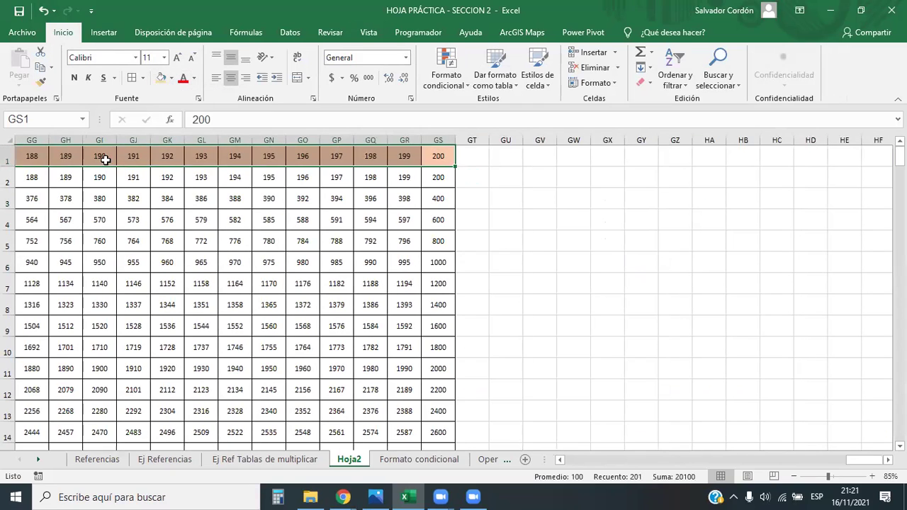
# Fill the header column from A1 to A201 with the same light orange background
pyautogui.click(103, 155)
pyautogui.hotkey('ctrl', 'Left')
pyautogui.hotkey('ctrl', 'shift', 'Down')
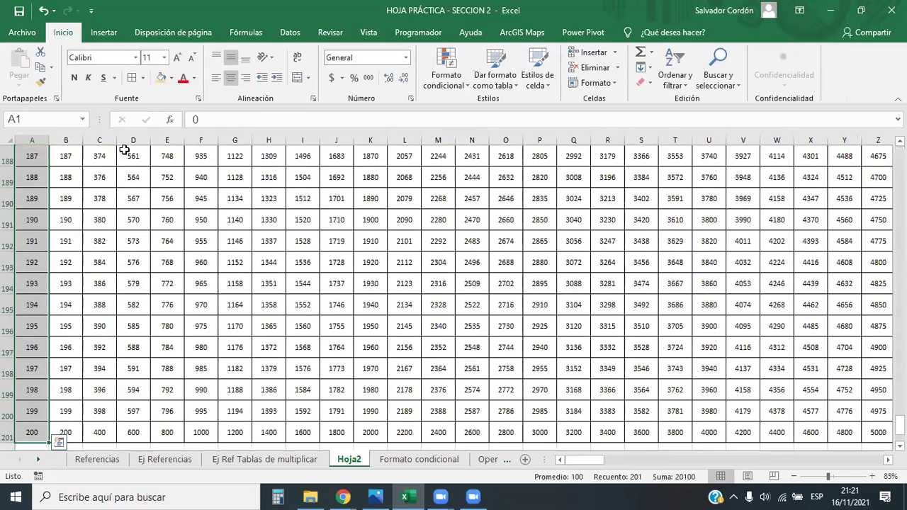
pyautogui.hotkey('ctrl', 'Home')
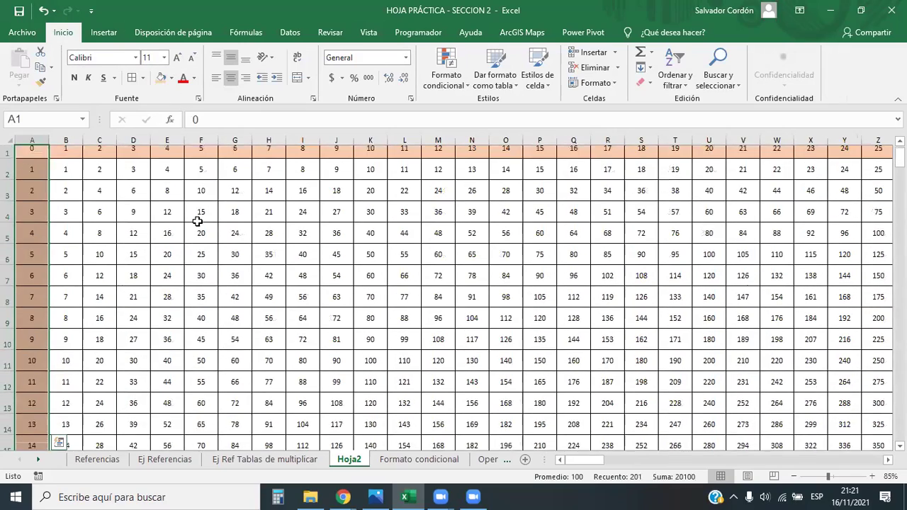
# Examine results deep inside the table, well away from the header row and header column
pyautogui.click(202, 221)
pyautogui.press('Up')
pyautogui.press('Up')
pyautogui.press('Up')
pyautogui.press('Down')
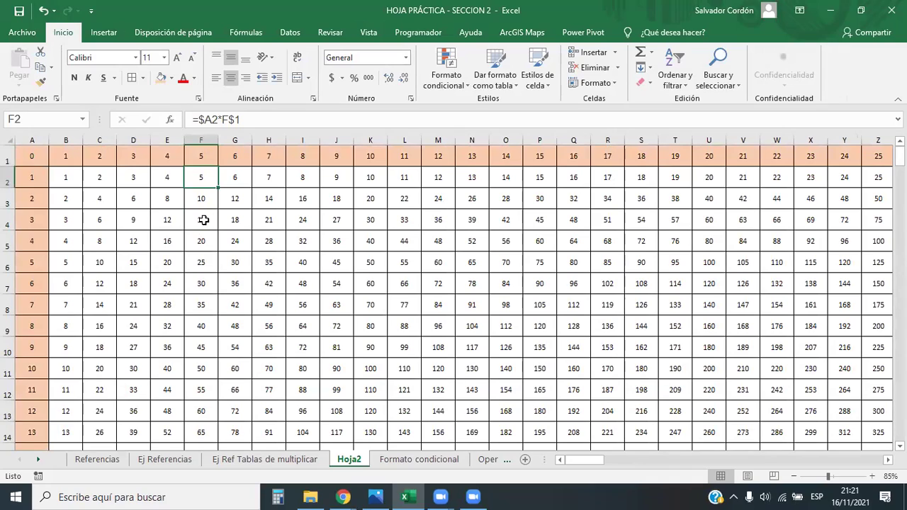
pyautogui.click(203, 220)
pyautogui.click(593, 326)
pyautogui.press('Right')
pyautogui.press('Right')
pyautogui.press('Right')
pyautogui.press('Right')
pyautogui.press('Right')
pyautogui.press('Right')
pyautogui.press('Right')
pyautogui.press('Right')
pyautogui.press('Right')
pyautogui.press('Right')
pyautogui.press('Right')
pyautogui.press('Right')
pyautogui.press('Right')
pyautogui.press('Right')
pyautogui.press('Right')
pyautogui.press('Right')
pyautogui.press('Right')
pyautogui.press('Right')
pyautogui.press('Right')
pyautogui.press('Right')
pyautogui.press('Right')
pyautogui.press('Down')
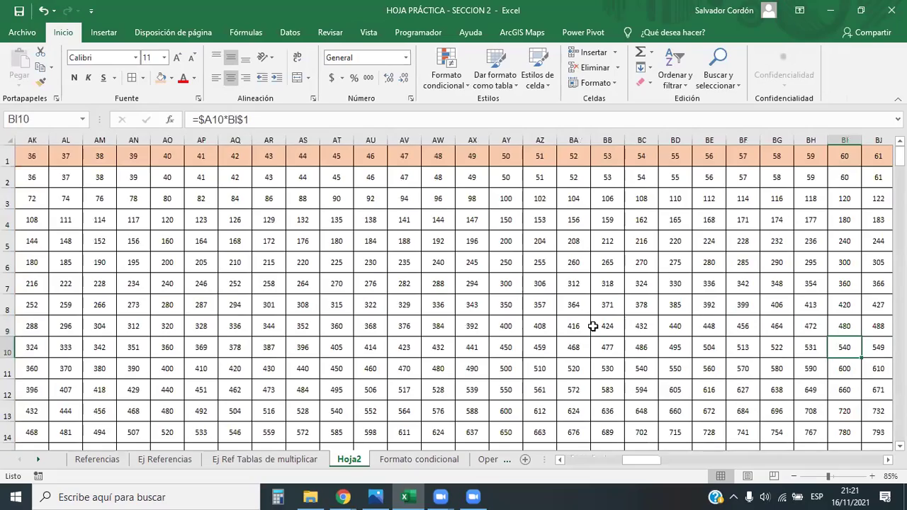
pyautogui.press('Down')
pyautogui.press('Down')
pyautogui.press('Down')
pyautogui.press('Down')
pyautogui.press('Down')
pyautogui.press('Down')
pyautogui.press('Down')
pyautogui.press('Down')
pyautogui.press('Down')
pyautogui.press('Down')
pyautogui.press('Down')
pyautogui.press('Down')
pyautogui.press('Down')
pyautogui.press('Down')
pyautogui.press('Down')
pyautogui.press('Down')
pyautogui.press('Down')
pyautogui.press('Down')
pyautogui.press('Down')
pyautogui.press('Down')
pyautogui.press('Right')
pyautogui.press('Right')
pyautogui.press('Right')
pyautogui.press('Right')
pyautogui.press('Right')
pyautogui.press('Right')
pyautogui.press('Right')
pyautogui.press('Right')
pyautogui.press('Right')
pyautogui.press('Right')
pyautogui.press('Right')
pyautogui.press('Right')
pyautogui.press('Right')
pyautogui.press('Right')
pyautogui.press('Right')
pyautogui.press('Right')
pyautogui.press('Right')
pyautogui.press('Right')
# Highlight cell BQ36 with a yellow fill
pyautogui.click(515, 330)
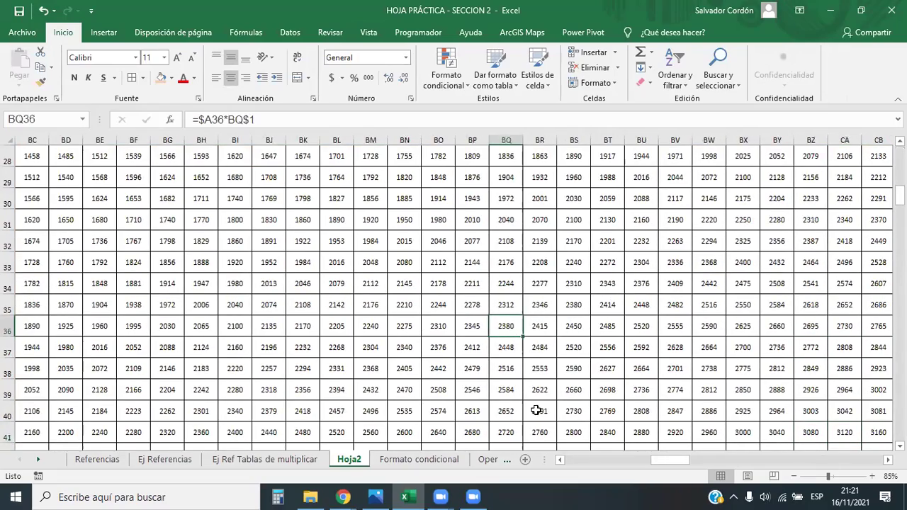
pyautogui.click(171, 78)
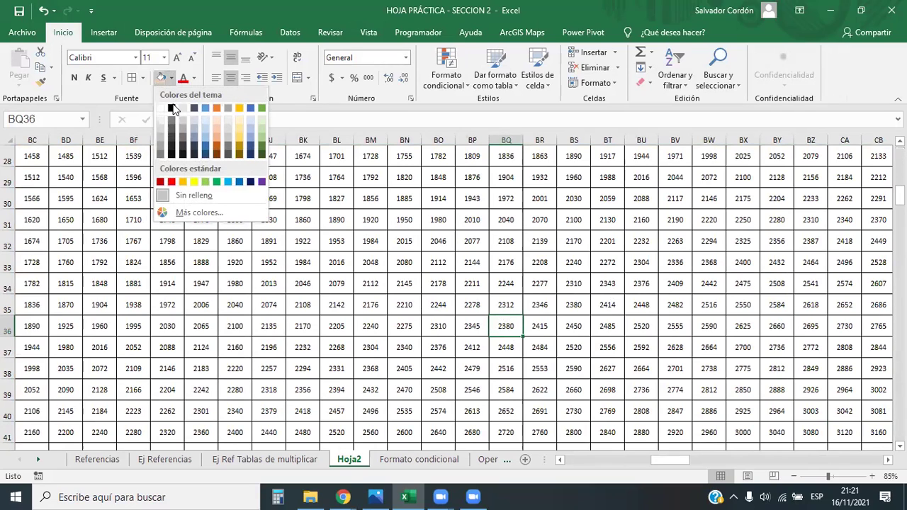
pyautogui.click(194, 182)
pyautogui.click(510, 347)
pyautogui.click(513, 326)
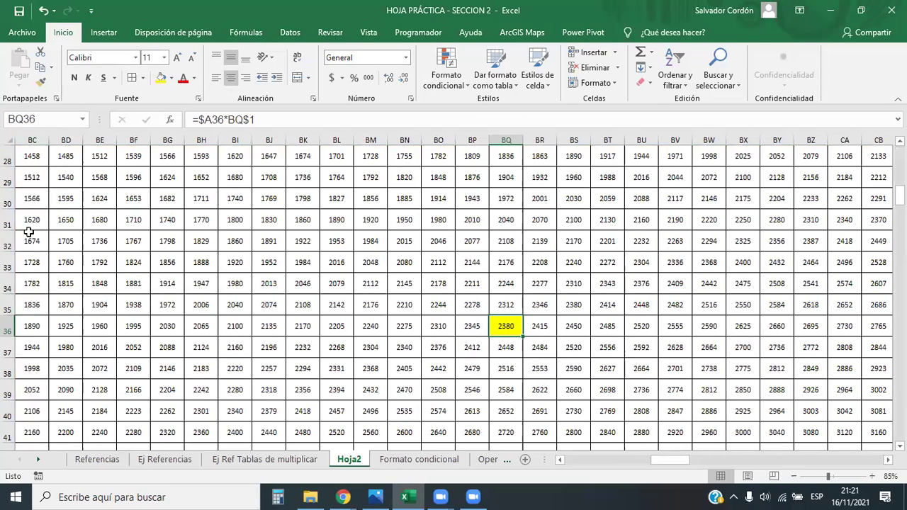
# Trace the highlighted cell's row back to column A, return to the table's start and check the formulas in G5 and B2
pyautogui.click(470, 328)
pyautogui.click(531, 326)
pyautogui.press('Home')
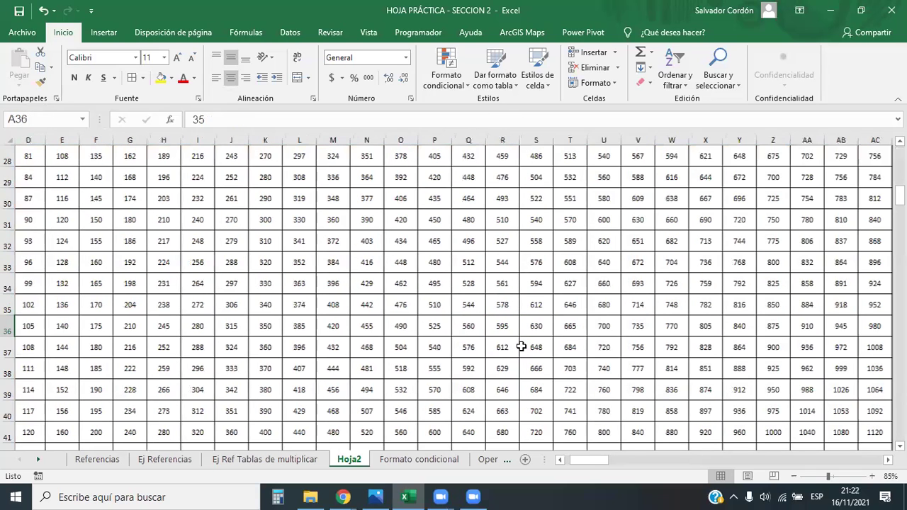
pyautogui.hotkey('ctrl', 'Home')
pyautogui.click(122, 222)
pyautogui.moveTo(41, 161); pyautogui.dragTo(182, 274)
pyautogui.moveTo(99, 177); pyautogui.dragTo(224, 242)
pyautogui.click(224, 241)
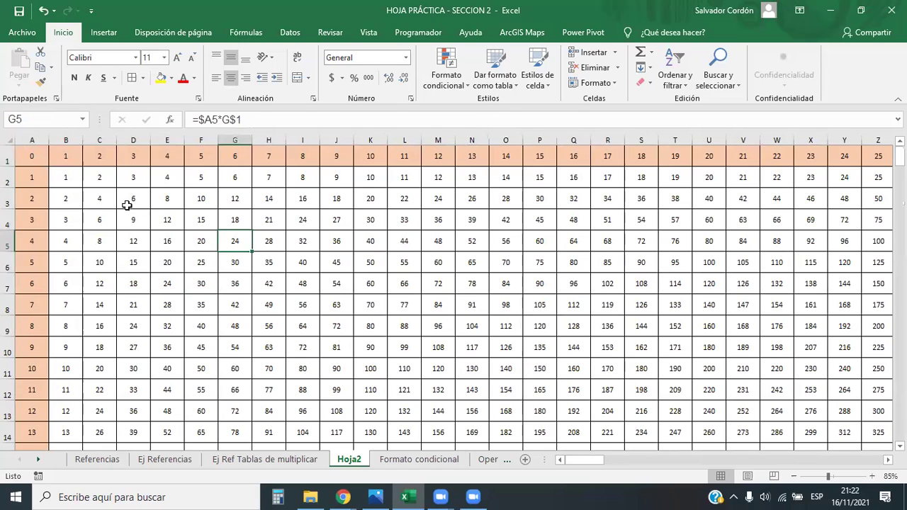
pyautogui.click(67, 179)
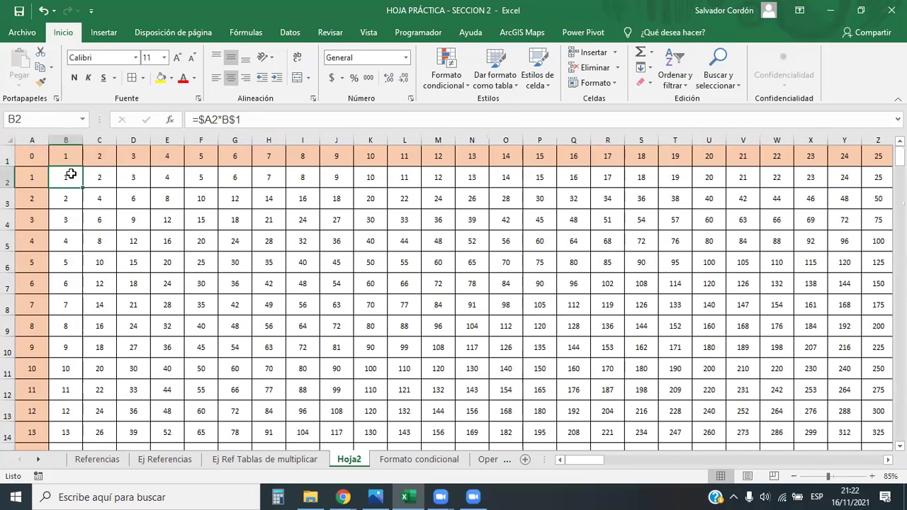
pyautogui.click(255, 119)
pyautogui.press('Return')
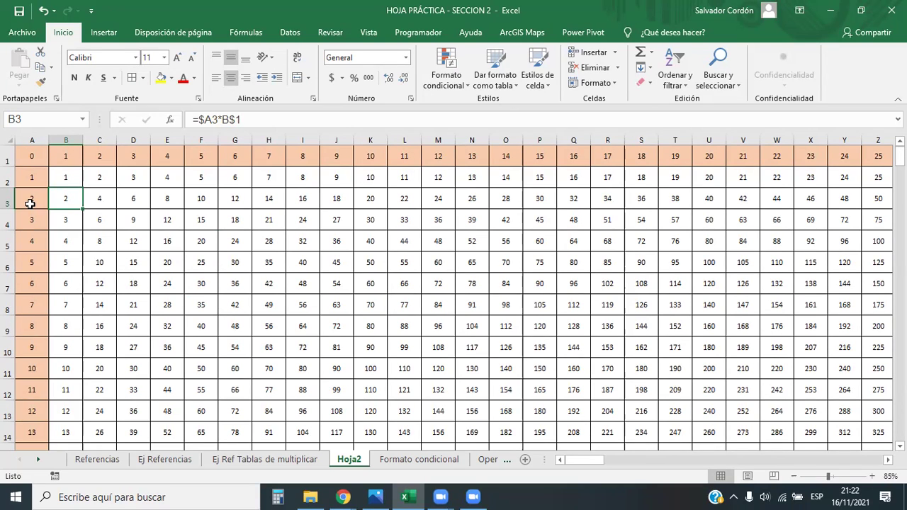
# Freeze the panes at B2 to keep header row 1 and header column A in view
pyautogui.click(75, 182)
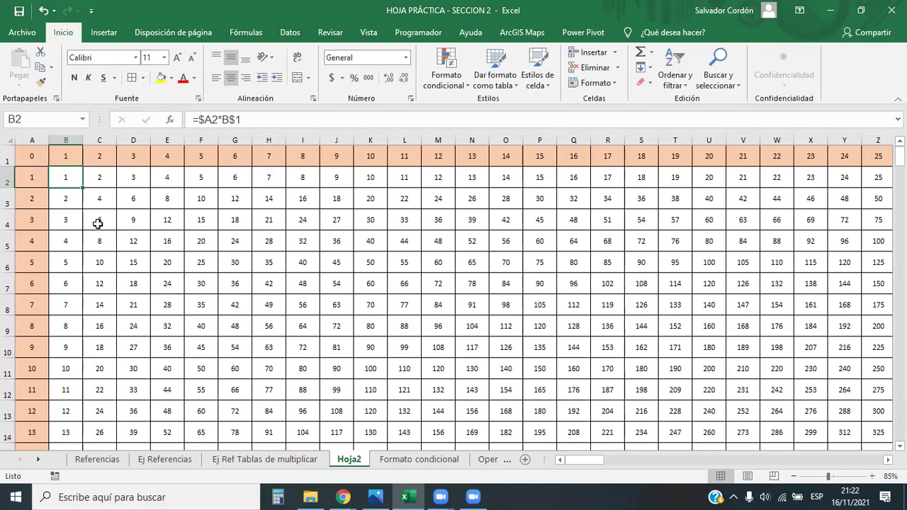
pyautogui.click(369, 36)
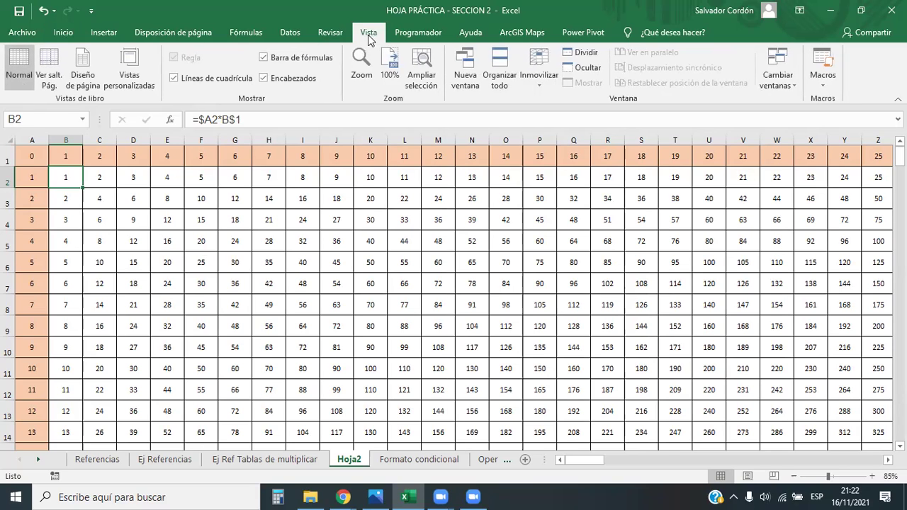
pyautogui.click(540, 74)
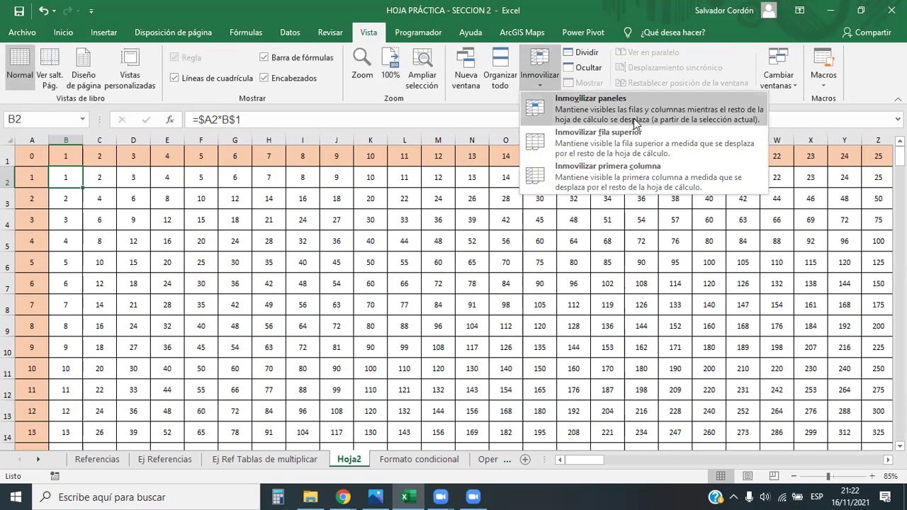
pyautogui.click(591, 113)
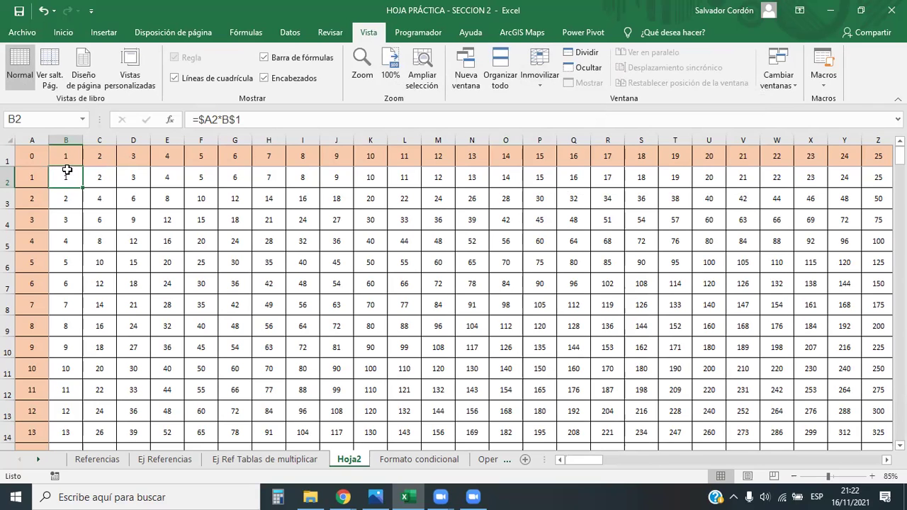
# Review the frozen area by selecting header row 1 and header column A in turn, and return to cell B2
pyautogui.click(9, 162)
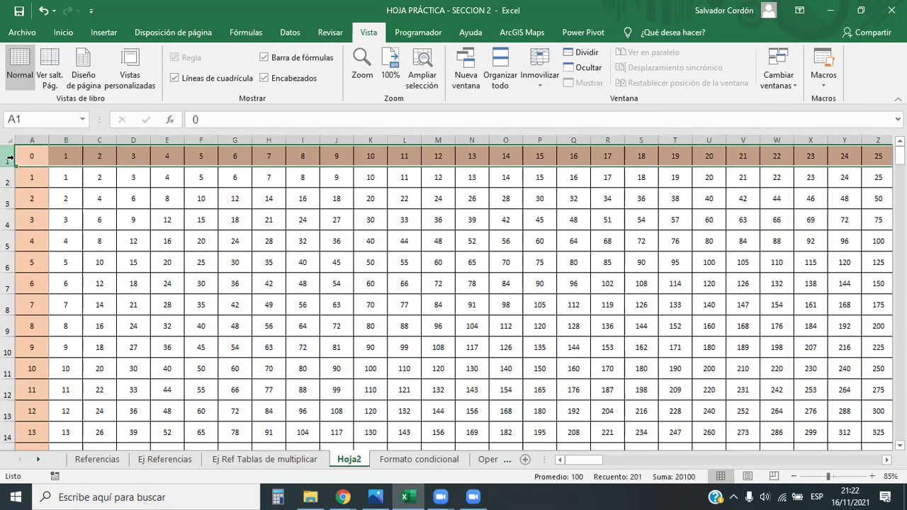
pyautogui.hotkey('ctrl', 'shift', 'Down')
pyautogui.click(10, 174)
pyautogui.click(9, 158)
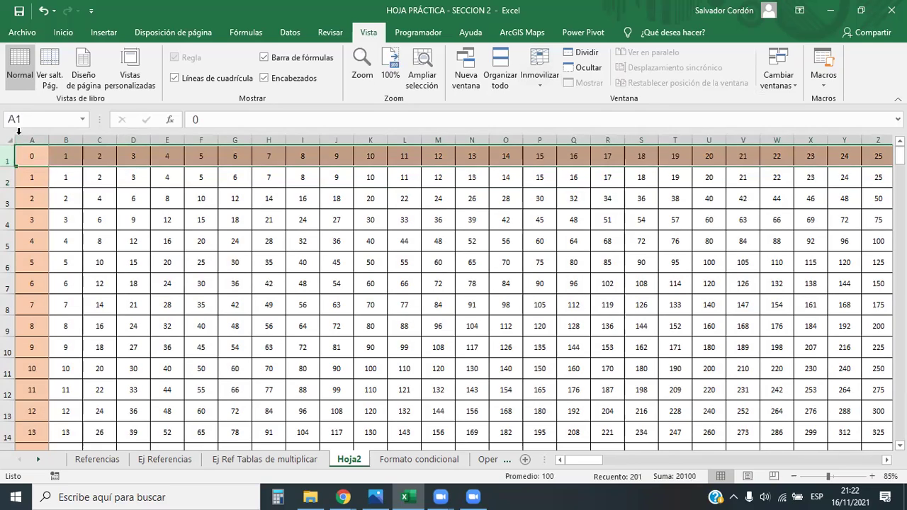
pyautogui.click(32, 140)
pyautogui.click(8, 157)
pyautogui.click(67, 177)
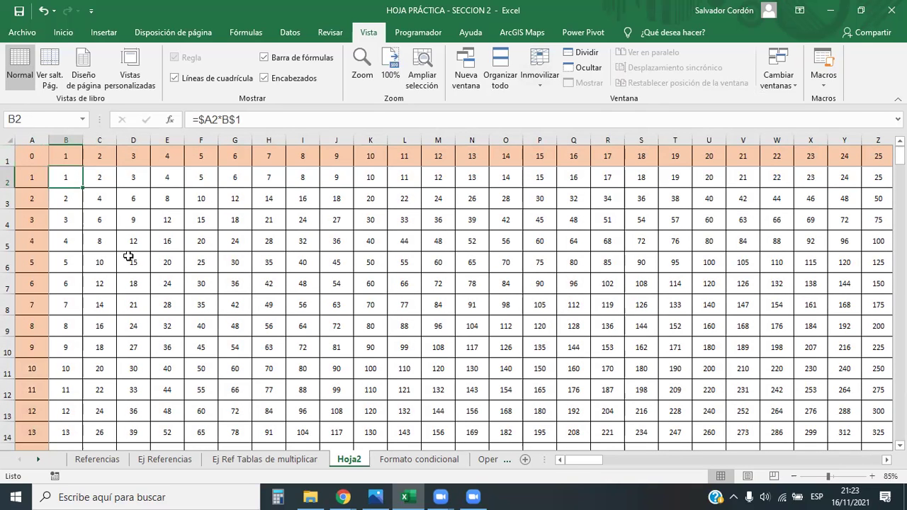
# Move along row 2 from B2 to column FV to test that header column A stays in view
pyautogui.press('Right')
pyautogui.press('Right')
pyautogui.press('Right')
pyautogui.press('Right')
pyautogui.press('Right')
pyautogui.press('Right')
pyautogui.press('Right')
pyautogui.press('Right')
pyautogui.press('Right')
pyautogui.press('Right')
pyautogui.press('Right')
pyautogui.press('Right')
pyautogui.press('Right')
pyautogui.press('Right')
pyautogui.press('Right')
pyautogui.press('Right')
pyautogui.press('Right')
pyautogui.press('Right')
pyautogui.press('Right')
pyautogui.press('Right')
pyautogui.press('Right')
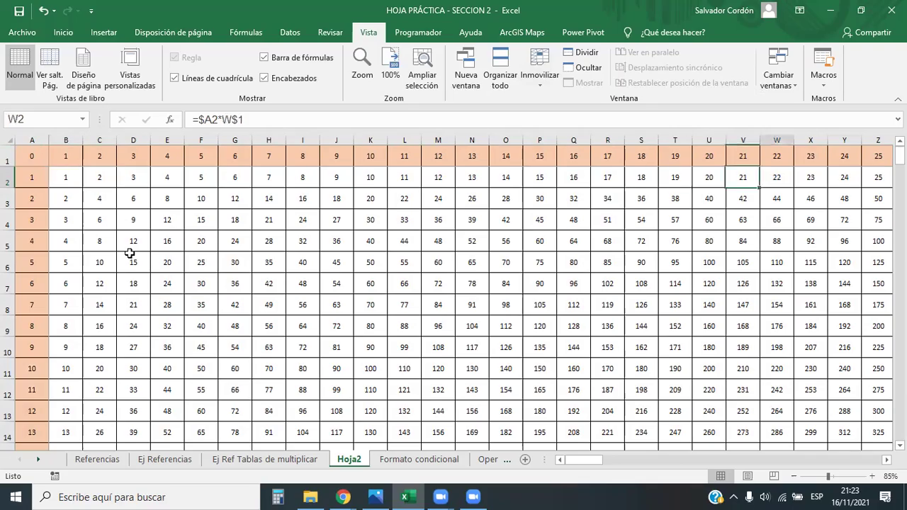
pyautogui.press('Right')
pyautogui.press('Right')
pyautogui.press('Right')
pyautogui.press('Right')
pyautogui.press('Right')
pyautogui.press('Right')
pyautogui.press('Right')
pyautogui.press('Right')
pyautogui.press('Right')
pyautogui.press('Right')
pyautogui.press('Right')
pyautogui.press('Right')
pyautogui.press('Right')
pyautogui.press('Right')
pyautogui.press('Right')
pyautogui.press('Right')
pyautogui.press('Right')
pyautogui.press('Right')
pyautogui.press('Right')
pyautogui.press('Right')
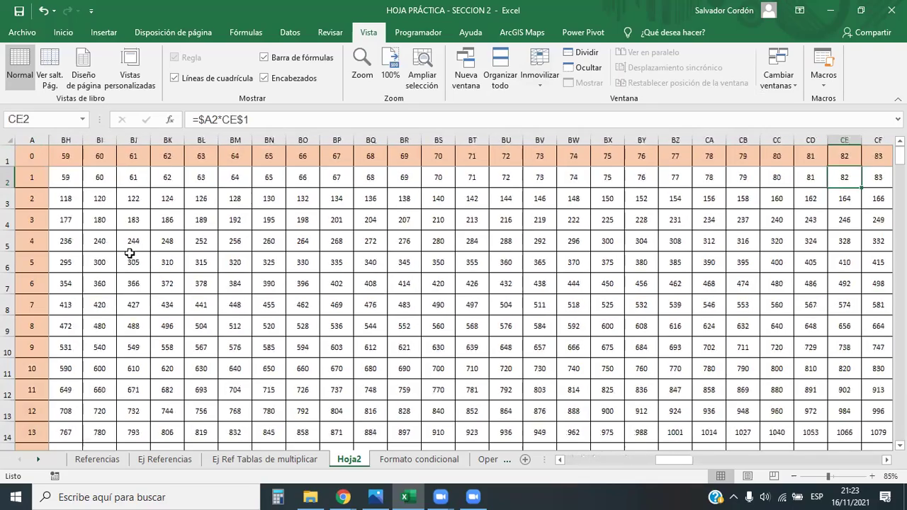
pyautogui.press('Right')
pyautogui.press('Right')
pyautogui.press('Right')
pyautogui.press('Right')
pyautogui.press('Right')
pyautogui.press('Right')
pyautogui.press('Right')
pyautogui.press('Right')
pyautogui.press('Right')
pyautogui.press('Right')
pyautogui.press('Right')
pyautogui.press('Right')
pyautogui.press('Right')
pyautogui.press('Right')
pyautogui.press('Right')
pyautogui.press('Right')
pyautogui.press('Right')
pyautogui.press('Right')
pyautogui.press('Right')
pyautogui.press('Right')
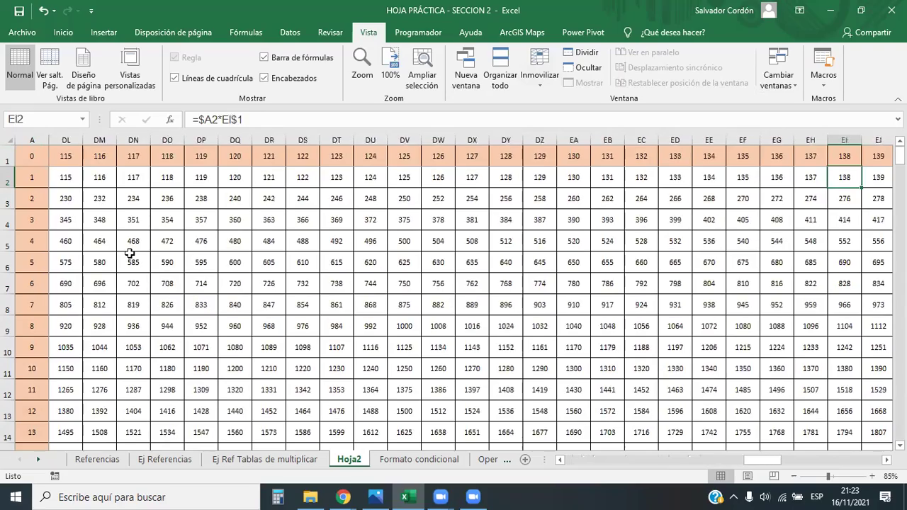
pyautogui.press('Right')
pyautogui.press('Right')
pyautogui.press('Right')
pyautogui.press('Right')
pyautogui.press('Right')
# Move down column FV to row 89 to test that header row 1 stays in view
pyautogui.press('Down')
pyautogui.press('Down')
pyautogui.press('Down')
pyautogui.press('Down')
pyautogui.press('Down')
pyautogui.press('Down')
pyautogui.press('Down')
pyautogui.press('Down')
pyautogui.press('Down')
pyautogui.press('Down')
pyautogui.press('Down')
pyautogui.press('Down')
pyautogui.press('Down')
pyautogui.press('Down')
pyautogui.press('Down')
pyautogui.press('Down')
pyautogui.press('Down')
pyautogui.press('Down')
pyautogui.press('Down')
pyautogui.press('Down')
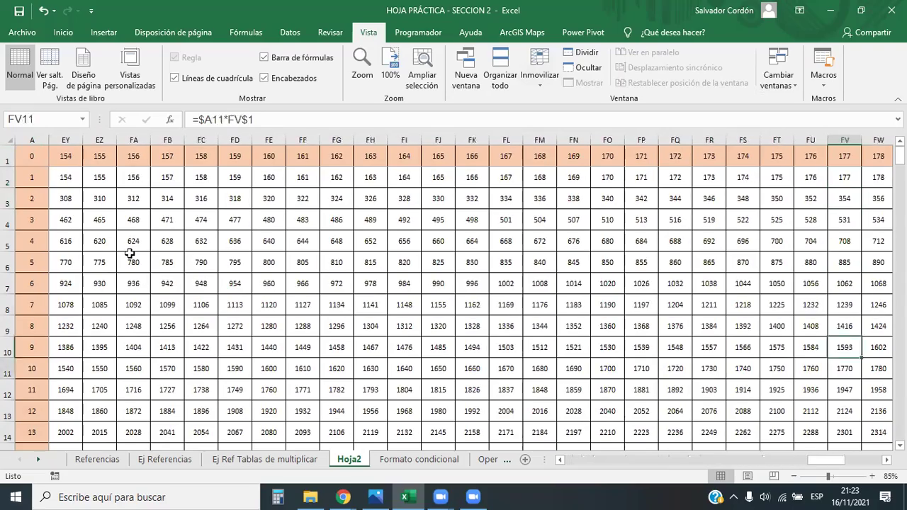
pyautogui.press('Down')
pyautogui.press('Down')
pyautogui.press('Down')
pyautogui.press('Down')
pyautogui.press('Down')
pyautogui.press('Down')
pyautogui.press('Down')
pyautogui.press('Down')
pyautogui.press('Down')
pyautogui.press('Down')
pyautogui.press('Down')
pyautogui.press('Down')
pyautogui.press('Down')
pyautogui.press('Down')
pyautogui.press('Down')
pyautogui.press('Down')
pyautogui.press('Down')
pyautogui.press('Down')
pyautogui.press('Down')
pyautogui.press('Down')
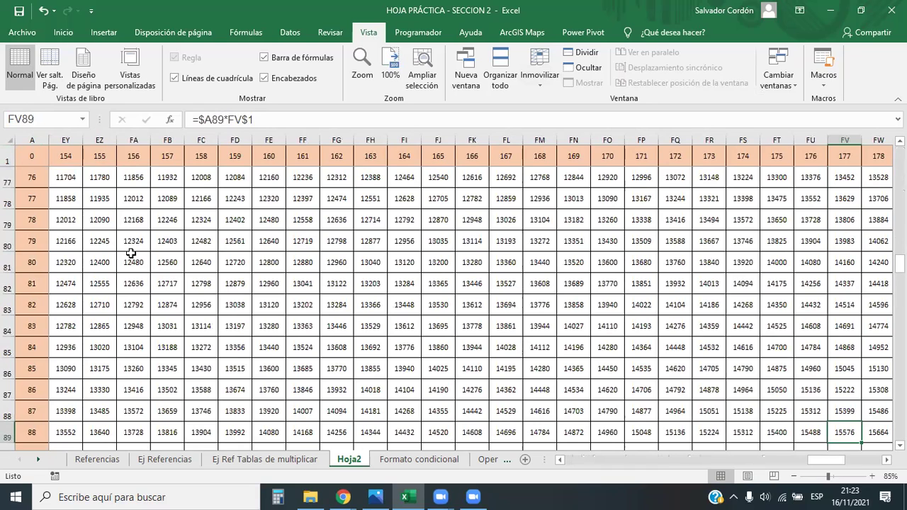
# Examine the frozen header column beside rows 77 to 89 and its corner cell A1, and select all of column A
pyautogui.click(26, 150)
pyautogui.hotkey('ctrl', 'shift', 'Down')
pyautogui.click(191, 222)
pyautogui.moveTo(31, 178); pyautogui.dragTo(18, 390)
pyautogui.click(40, 241)
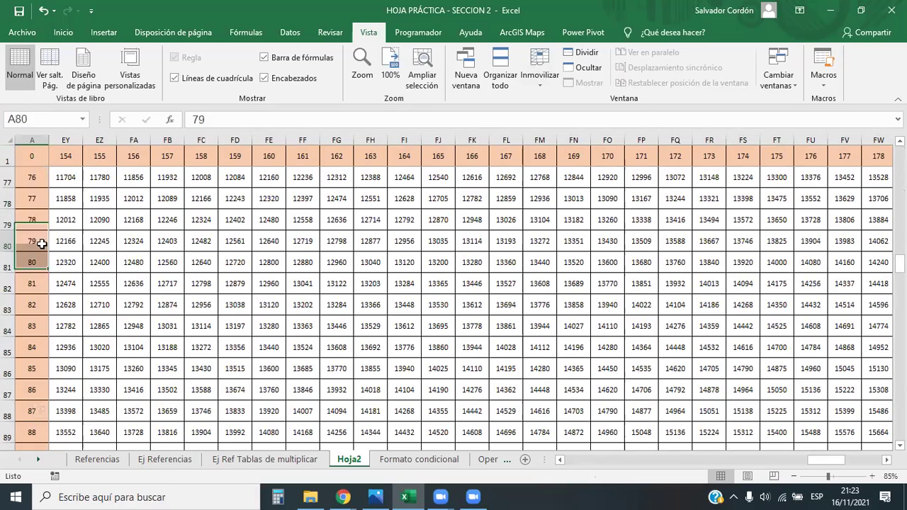
pyautogui.click(53, 197)
pyautogui.click(33, 161)
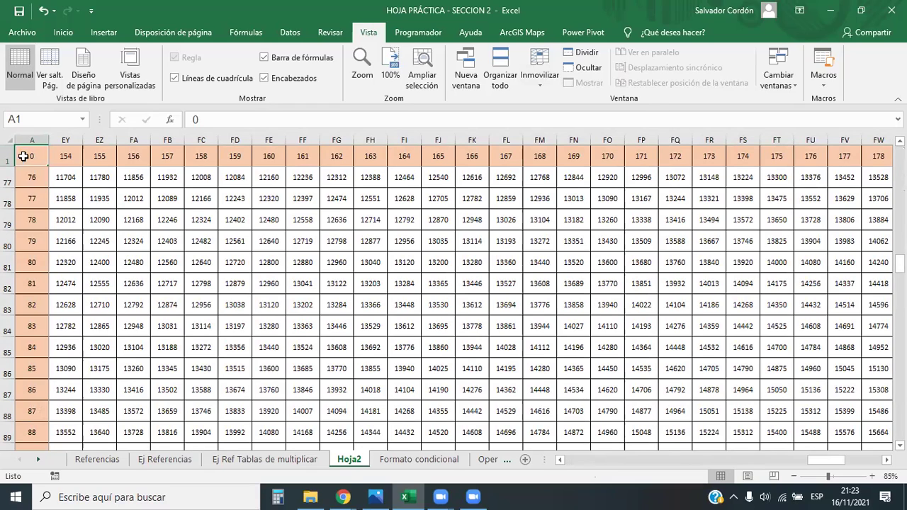
pyautogui.click(31, 140)
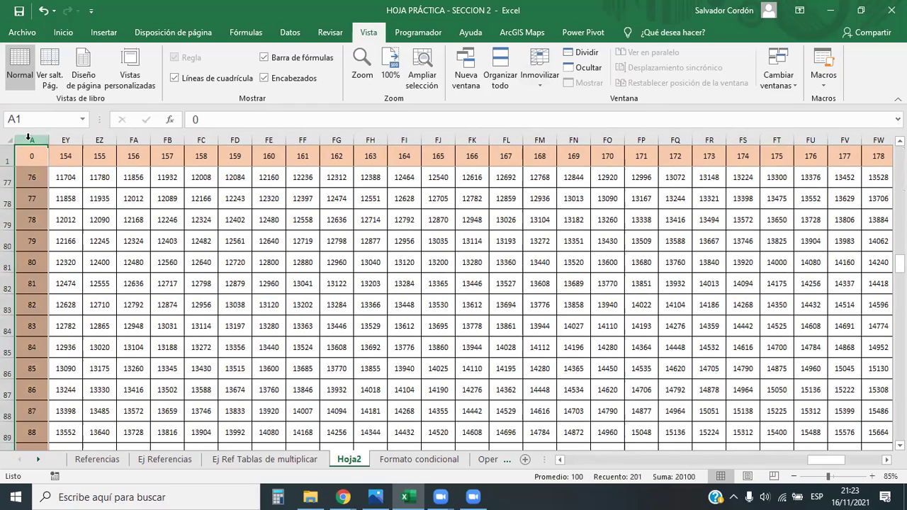
# Check results around FN88, move down to row 107 and across neighbouring columns, comparing them with the frozen headers
pyautogui.click(263, 201)
pyautogui.click(472, 305)
pyautogui.click(573, 410)
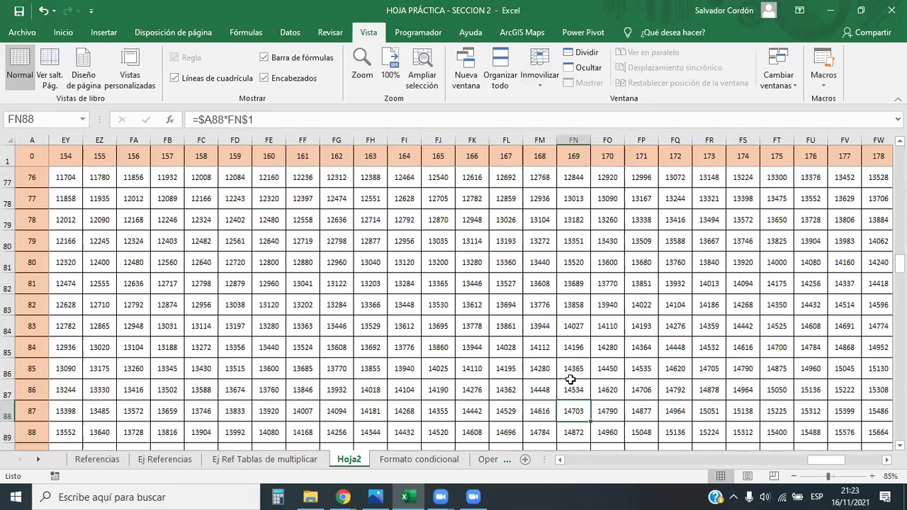
pyautogui.scroll(-1, 565, 383)
pyautogui.press('Down')
pyautogui.press('Down')
pyautogui.press('Down')
pyautogui.press('Down')
pyautogui.press('Down')
pyautogui.press('Down')
pyautogui.press('Down')
pyautogui.press('Down')
pyautogui.press('Down')
pyautogui.press('Down')
pyautogui.press('Down')
pyautogui.press('Down')
pyautogui.press('Down')
pyautogui.press('Down')
pyautogui.press('Down')
pyautogui.press('Down')
pyautogui.press('Down')
pyautogui.press('Down')
pyautogui.press('Down')
pyautogui.press('Right')
pyautogui.press('Right')
pyautogui.press('Right')
pyautogui.press('Right')
pyautogui.press('Right')
pyautogui.press('Right')
pyautogui.press('Right')
pyautogui.press('Right')
pyautogui.press('Left')
pyautogui.press('Left')
pyautogui.press('Left')
pyautogui.press('Left')
pyautogui.press('Left')
pyautogui.press('Left')
pyautogui.press('Left')
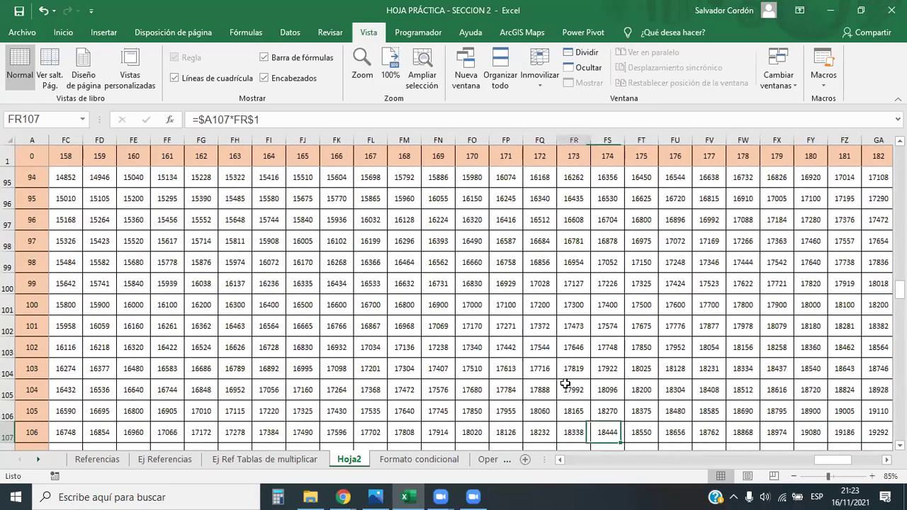
# Move back along row 106 from column FR to column A, checking results against the frozen headers
pyautogui.press('Up')
pyautogui.press('Left')
pyautogui.press('Left')
pyautogui.press('Left')
pyautogui.press('Left')
pyautogui.press('Left')
pyautogui.press('Left')
pyautogui.press('Left')
pyautogui.press('Left')
pyautogui.press('Left')
pyautogui.press('Left')
pyautogui.press('Left')
pyautogui.press('Left')
pyautogui.press('Left')
pyautogui.press('Left')
pyautogui.press('Left')
pyautogui.press('Left')
pyautogui.press('Left')
pyautogui.press('Left')
pyautogui.press('Left')
pyautogui.press('Left')
pyautogui.press('Left')
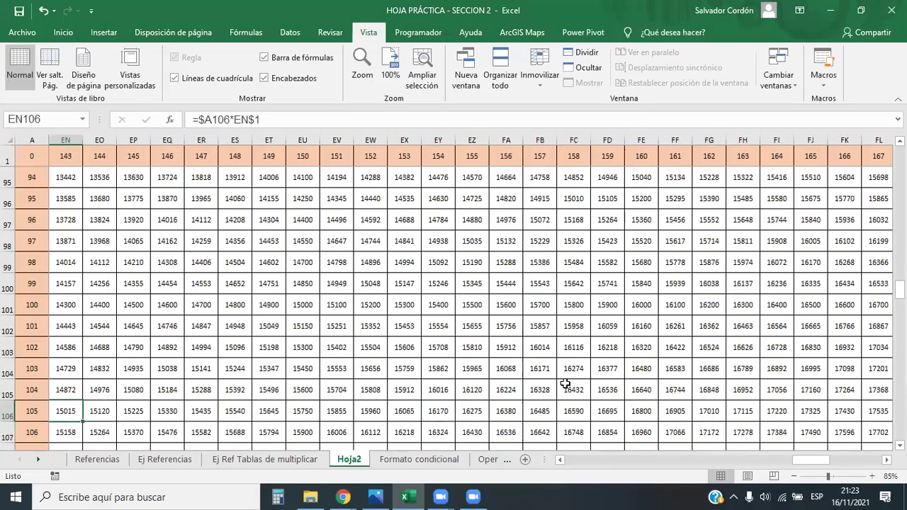
pyautogui.press('Left')
pyautogui.press('Left')
pyautogui.press('Left')
pyautogui.press('Left')
pyautogui.press('Left')
pyautogui.press('Left')
pyautogui.press('Left')
pyautogui.press('Left')
pyautogui.press('Left')
pyautogui.press('Left')
pyautogui.press('Left')
pyautogui.press('Left')
pyautogui.press('Left')
pyautogui.press('Left')
pyautogui.press('Left')
pyautogui.press('Left')
pyautogui.press('Left')
pyautogui.press('Left')
pyautogui.press('Left')
pyautogui.press('Left')
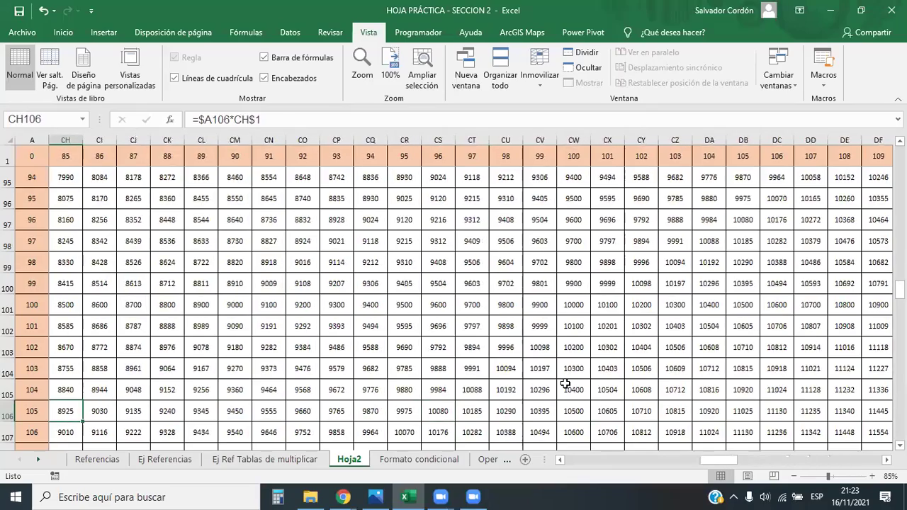
pyautogui.press('Left')
pyautogui.press('Left')
pyautogui.press('Left')
pyautogui.press('Left')
pyautogui.press('Left')
pyautogui.press('Left')
pyautogui.press('Left')
pyautogui.press('Left')
pyautogui.press('Left')
pyautogui.press('Left')
pyautogui.press('Left')
pyautogui.press('Left')
pyautogui.press('Left')
pyautogui.press('Left')
pyautogui.press('Left')
pyautogui.press('Left')
pyautogui.press('Left')
pyautogui.press('Left')
pyautogui.press('Left')
pyautogui.press('Left')
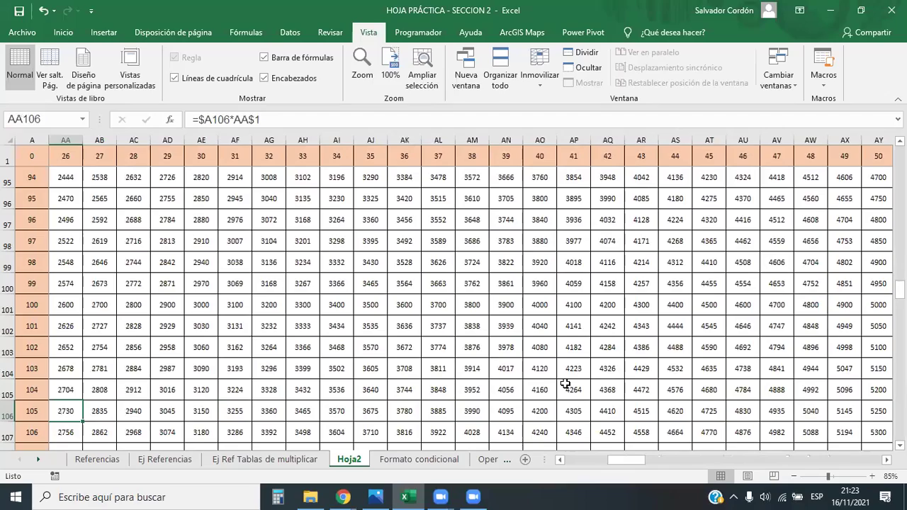
# Move up column A from row 106 to row 91, checking that header row 1 stays in view
pyautogui.press('Up')
pyautogui.press('Up')
pyautogui.press('Up')
pyautogui.press('Up')
pyautogui.press('Up')
pyautogui.press('Up')
pyautogui.press('Up')
pyautogui.press('Up')
pyautogui.press('Up')
pyautogui.press('Up')
pyautogui.press('Up')
pyautogui.press('Up')
pyautogui.press('Up')
pyautogui.press('Up')
pyautogui.press('Up')
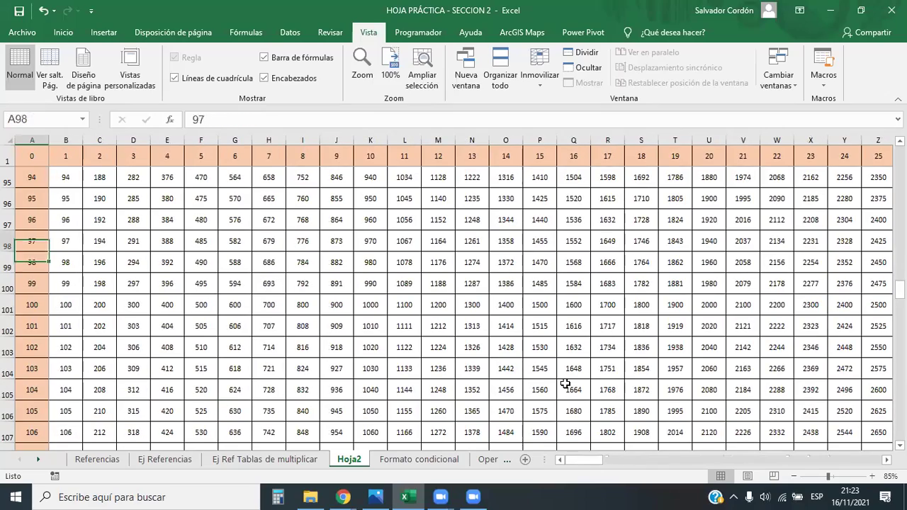
# Move across row 91 past column AU and back, checking that header column A stays in view
pyautogui.press('Right')
pyautogui.press('Right')
pyautogui.press('Right')
pyautogui.press('Right')
pyautogui.press('Right')
pyautogui.press('Right')
pyautogui.press('Right')
pyautogui.press('Right')
pyautogui.press('Right')
pyautogui.press('Right')
pyautogui.press('Right')
pyautogui.press('Right')
pyautogui.press('Right')
pyautogui.press('Right')
pyautogui.press('Right')
pyautogui.press('Right')
pyautogui.press('Right')
pyautogui.press('Right')
pyautogui.press('Right')
pyautogui.press('Right')
pyautogui.press('Right')
pyautogui.press('Right')
pyautogui.press('Right')
pyautogui.press('Right')
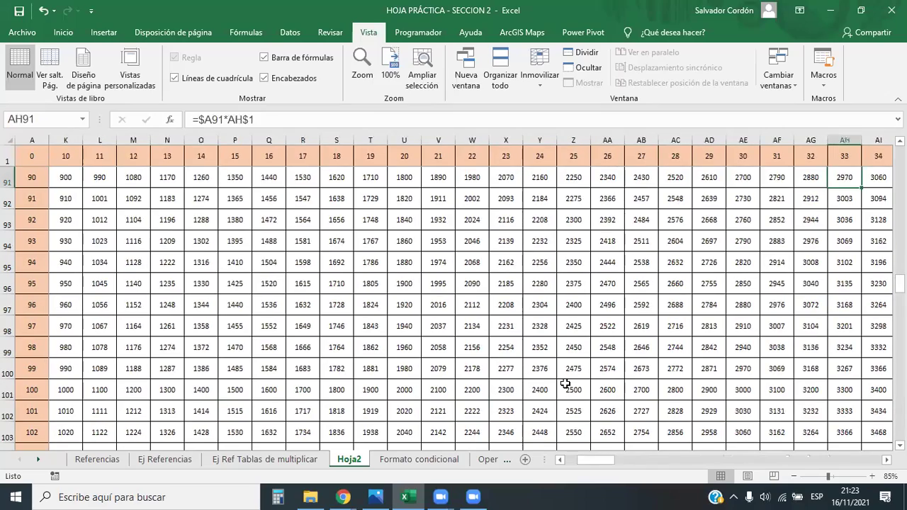
pyautogui.press('Right')
pyautogui.press('Right')
pyautogui.press('Left')
pyautogui.press('Left')
pyautogui.press('Left')
pyautogui.press('Left')
pyautogui.press('Left')
pyautogui.press('Left')
pyautogui.press('Left')
pyautogui.press('Left')
pyautogui.press('Left')
pyautogui.press('Left')
pyautogui.press('Left')
pyautogui.press('Left')
pyautogui.press('Left')
pyautogui.press('Left')
pyautogui.press('Left')
pyautogui.press('Left')
pyautogui.press('Left')
pyautogui.press('Left')
pyautogui.press('Left')
pyautogui.press('Left')
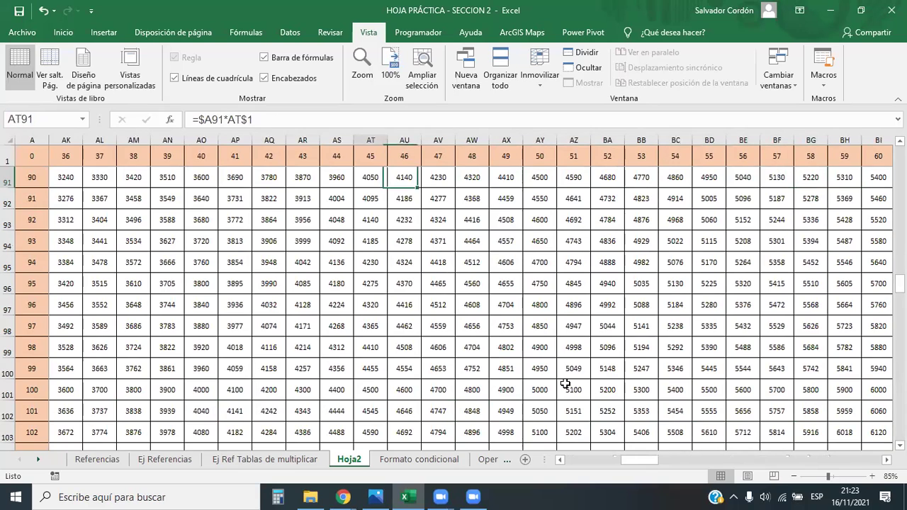
# Move down to row 109 and across from column AJ, comparing results with the frozen headers
pyautogui.press('Down')
pyautogui.press('Down')
pyautogui.press('Down')
pyautogui.press('Down')
pyautogui.press('Down')
pyautogui.press('Down')
pyautogui.press('Down')
pyautogui.press('Down')
pyautogui.press('Down')
pyautogui.press('Down')
pyautogui.press('Down')
pyautogui.press('Down')
pyautogui.press('Down')
pyautogui.press('Down')
pyautogui.press('Down')
pyautogui.press('Down')
pyautogui.press('Down')
pyautogui.press('Down')
pyautogui.press('Right')
pyautogui.press('Right')
pyautogui.press('Right')
pyautogui.press('Right')
pyautogui.press('Right')
pyautogui.press('Right')
pyautogui.press('Right')
pyautogui.press('Right')
pyautogui.press('Right')
pyautogui.press('Right')
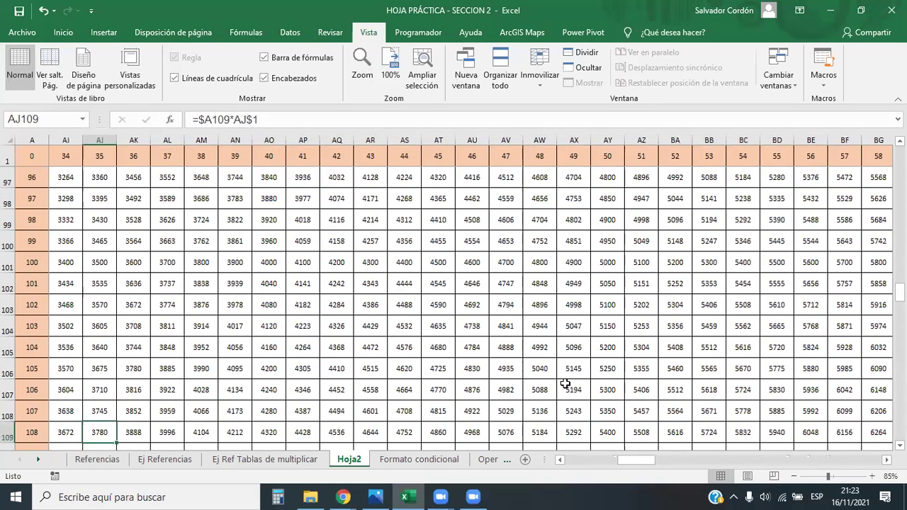
# Go to cell AT105 and inspect which header cells its formula references, leaving edit mode without changes
pyautogui.press('Up')
pyautogui.press('Up')
pyautogui.press('Up')
pyautogui.press('Up')
pyautogui.press('Up')
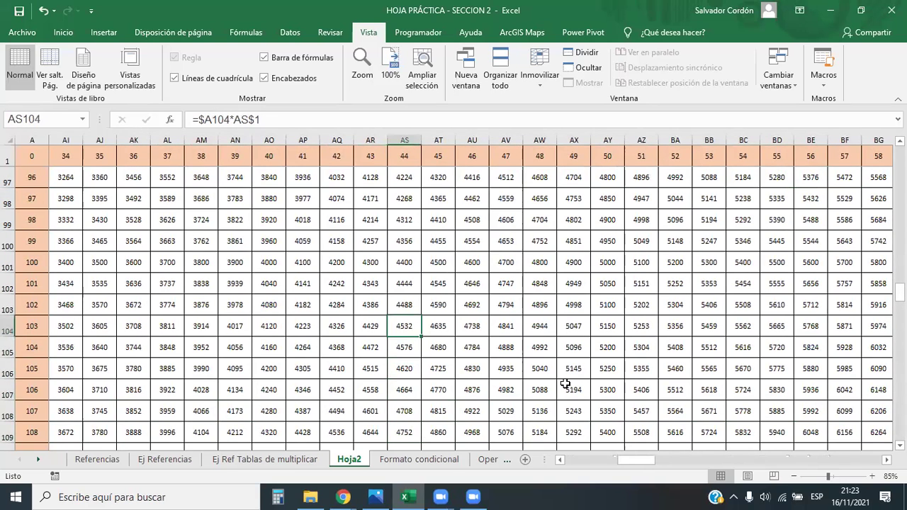
pyautogui.press('Right')
pyautogui.press('Down')
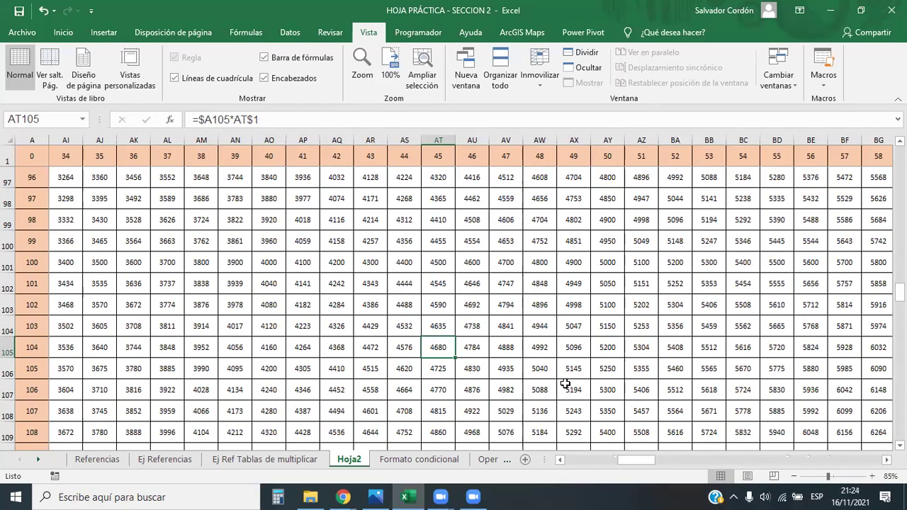
pyautogui.doubleClick(434, 350)
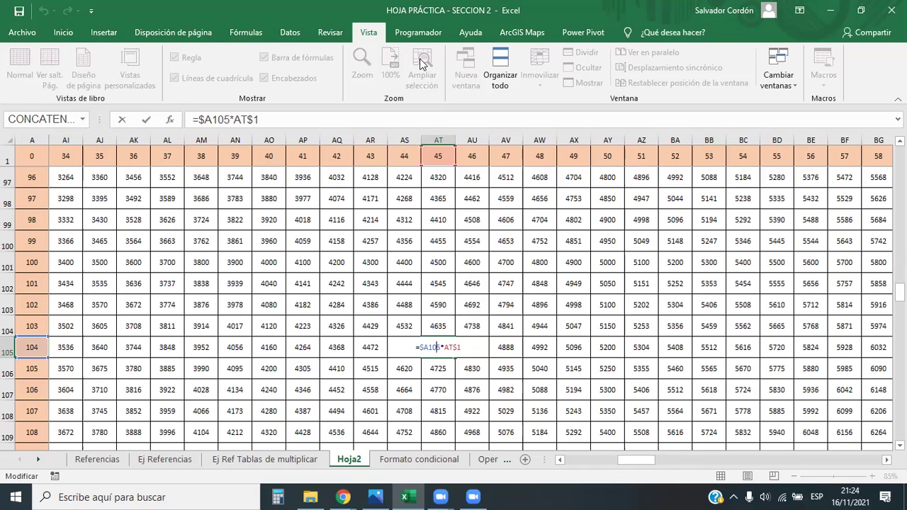
pyautogui.press('Escape')
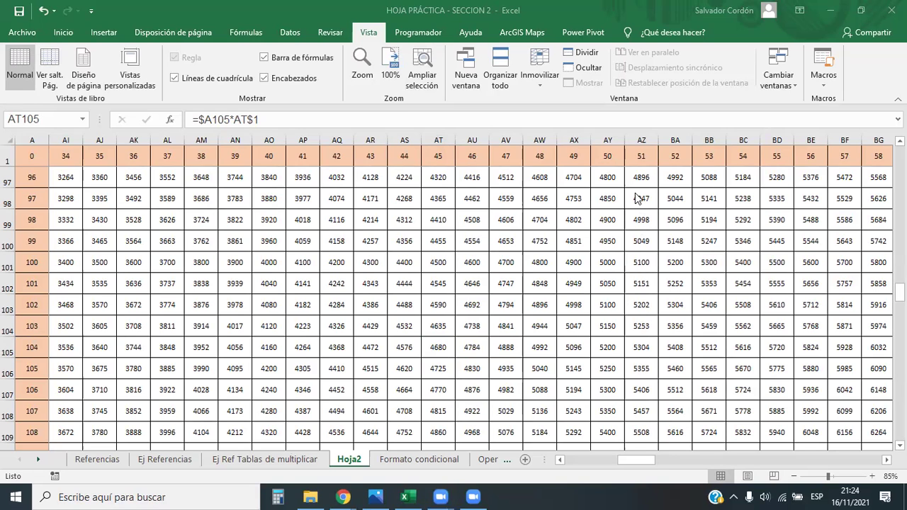
# Open the Ej Referencias sheet and review the payroll table's empty deduction cells and the percentage headers in D4:F4
pyautogui.click(152, 459)
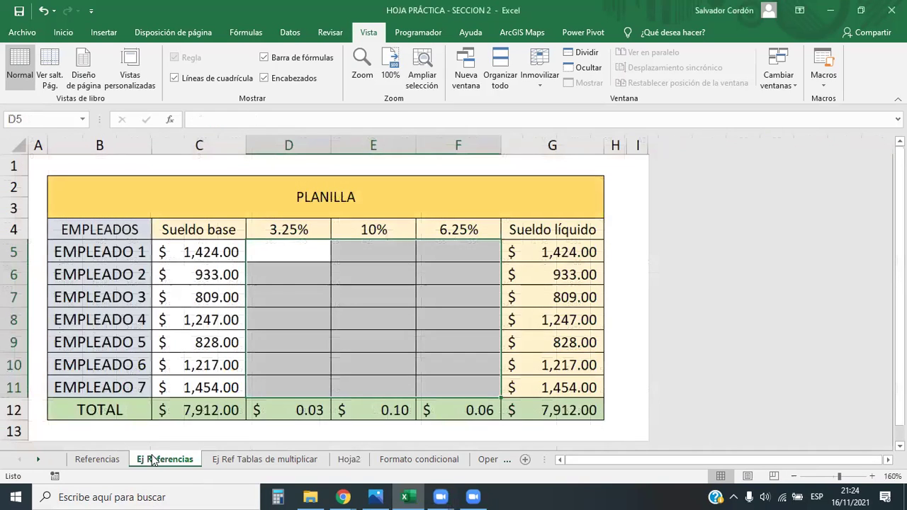
pyautogui.click(283, 293)
pyautogui.click(274, 244)
pyautogui.click(322, 202)
pyautogui.click(374, 297)
pyautogui.click(294, 252)
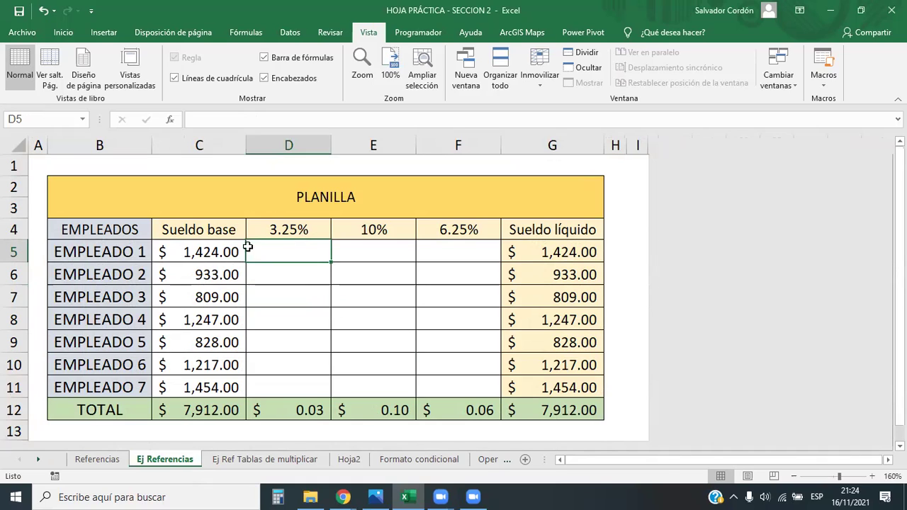
pyautogui.moveTo(273, 227); pyautogui.dragTo(429, 231)
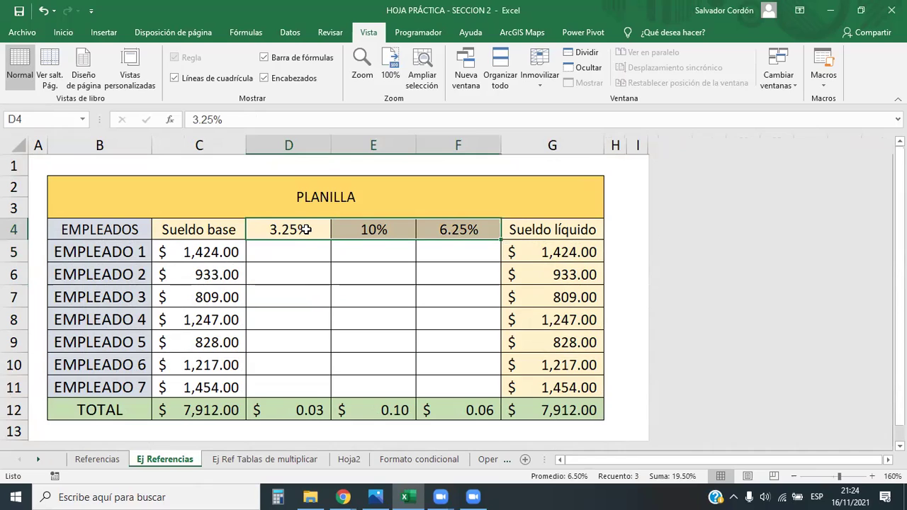
pyautogui.click(294, 253)
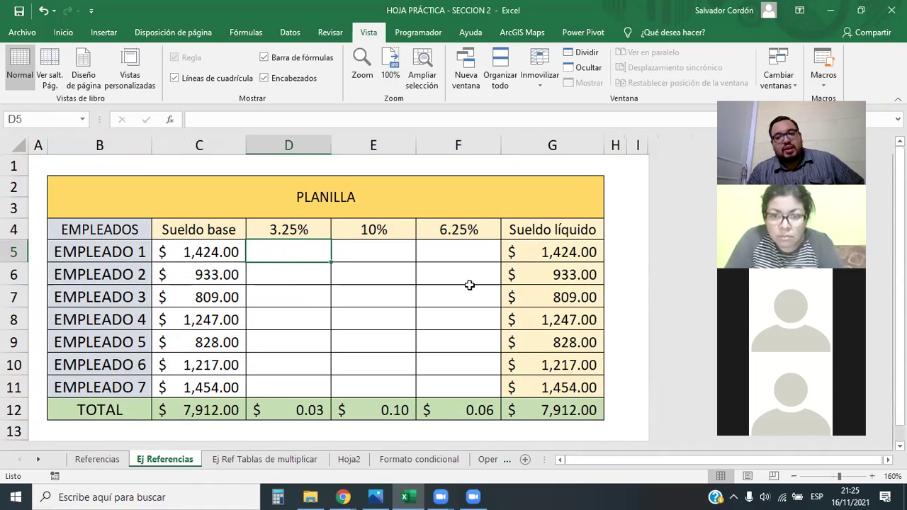
# In cell D5, build the formula =C5*D4 to multiply the first employee's base salary by the deduction rate
pyautogui.click(276, 269)
pyautogui.click(277, 247)
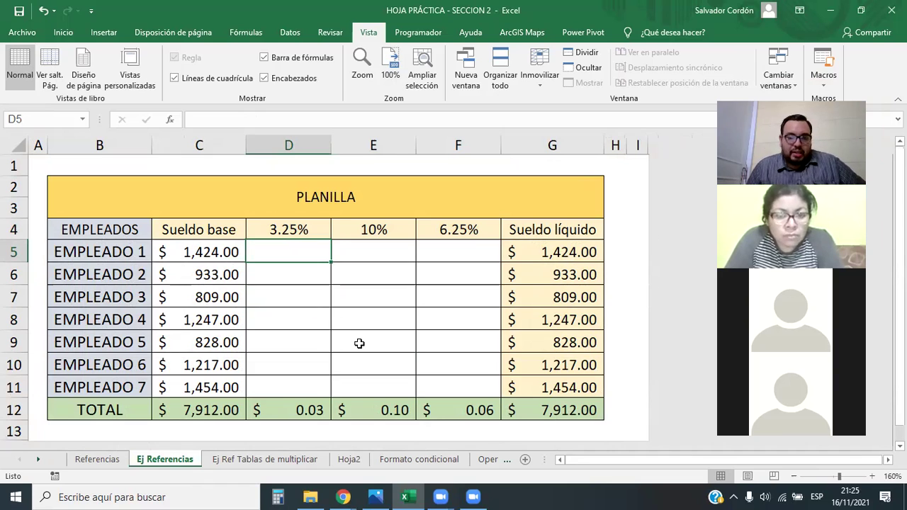
pyautogui.write('=')
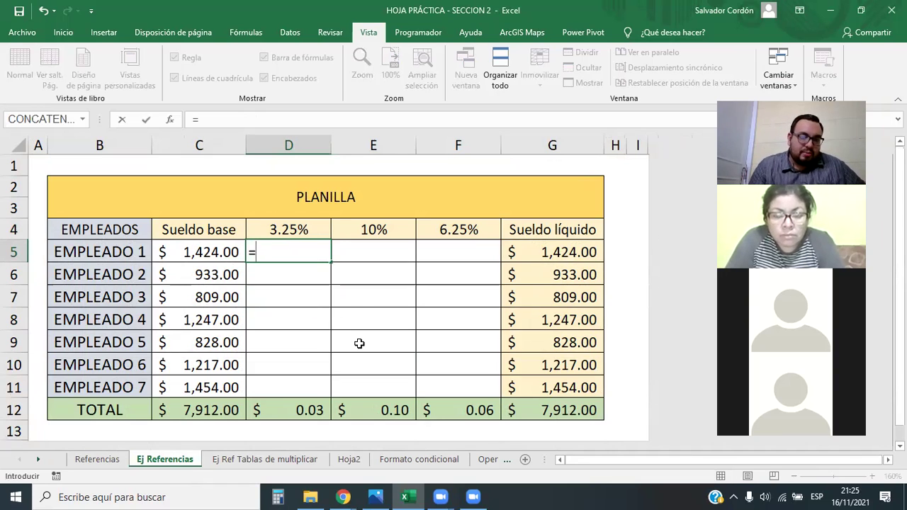
pyautogui.click(192, 253)
pyautogui.write('*')
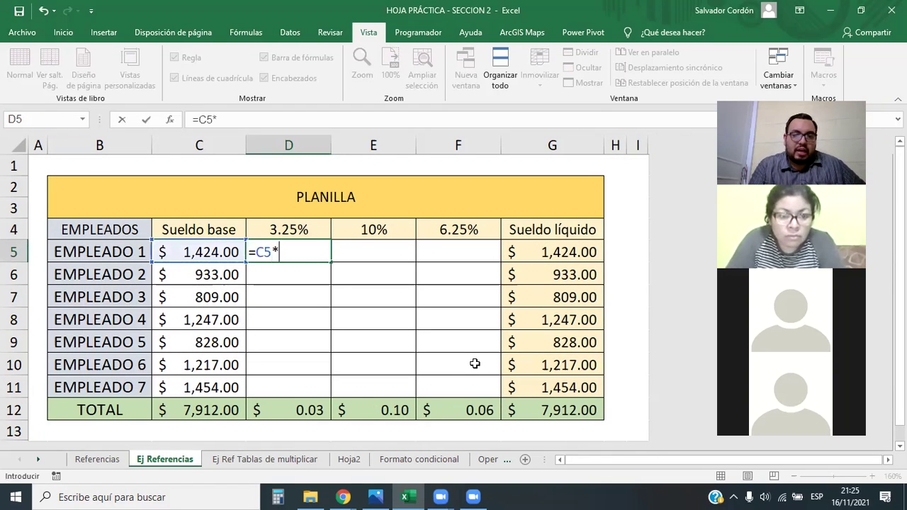
pyautogui.click(282, 223)
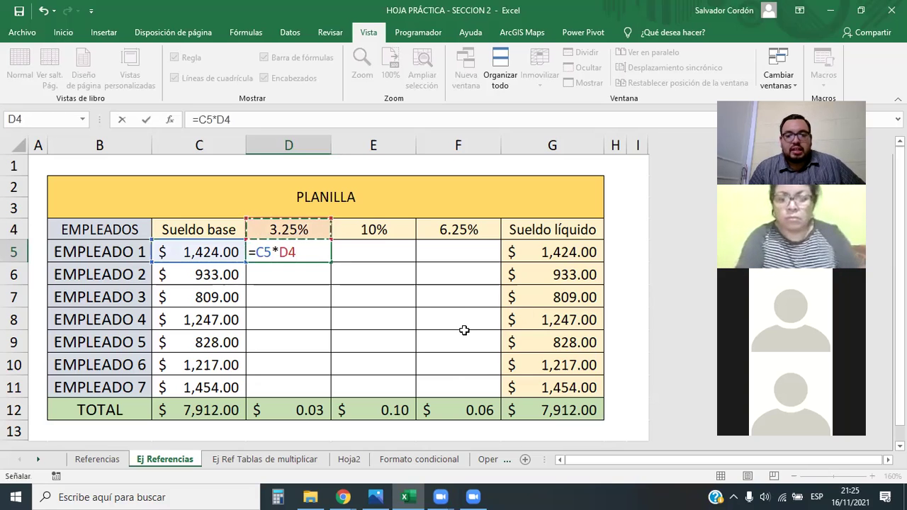
# Lock column C and row 4 in the D5 formula so it reads =$C5*D$4, and commit it
pyautogui.click(255, 253)
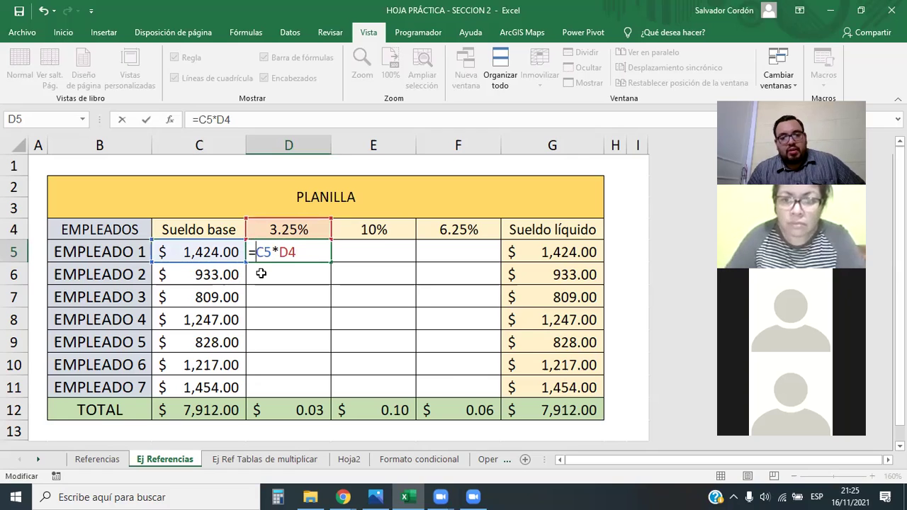
pyautogui.scroll(-1, 229, 269)
pyautogui.scroll(1, 241, 325)
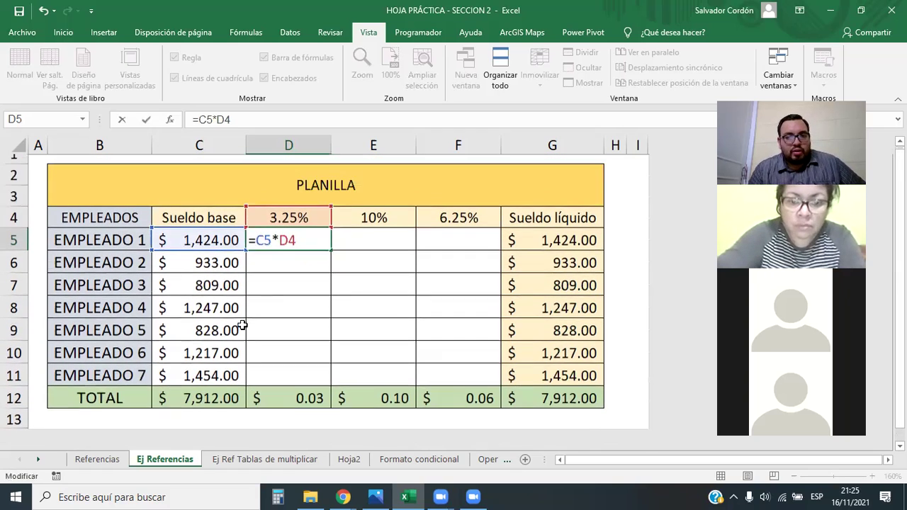
pyautogui.scroll(1, 241, 325)
pyautogui.write('$')
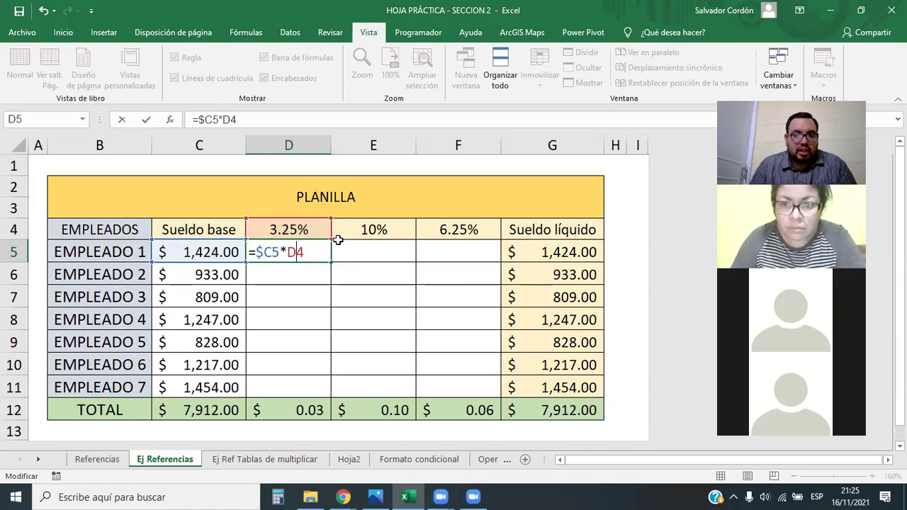
pyautogui.press('Left')
pyautogui.write('$')
pyautogui.press('Return')
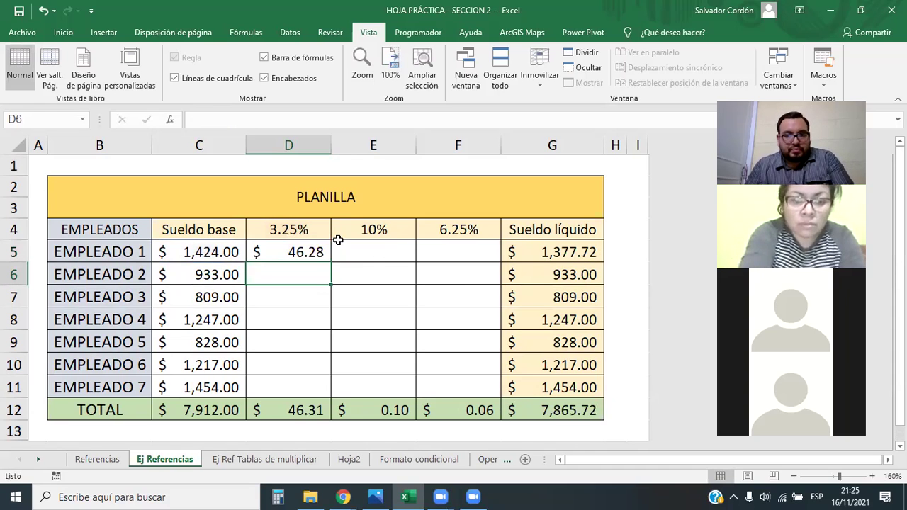
# Fill the D5 formula across and down through F11, and check the copied references in E6 and E7
pyautogui.click(322, 257)
pyautogui.moveTo(330, 262); pyautogui.dragTo(488, 396)
pyautogui.click(345, 274)
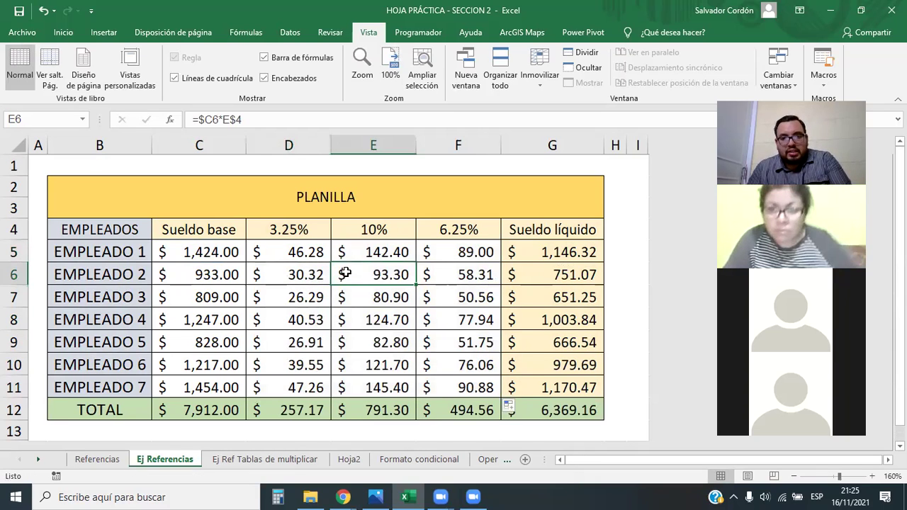
pyautogui.click(336, 303)
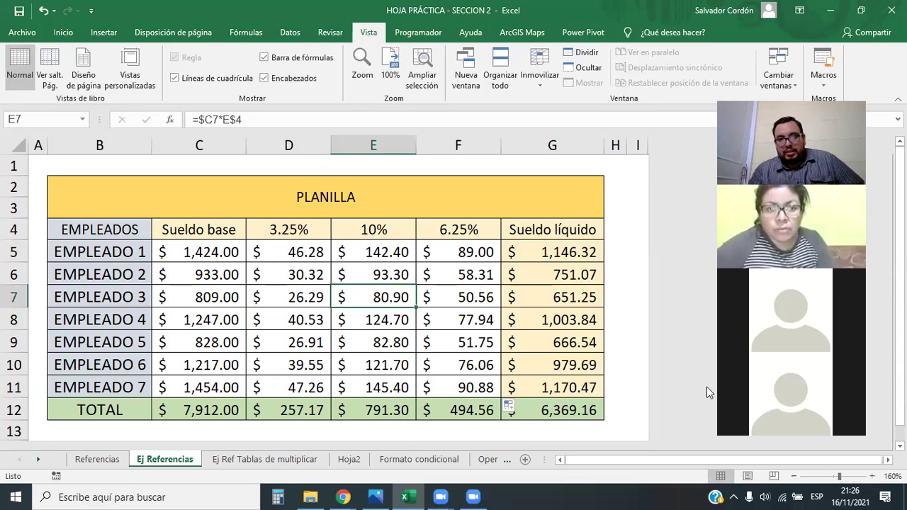
# Review the D5 formula, the filled deduction range D5:F11 and the percentage headers in D4:F4
pyautogui.moveTo(645, 240); pyautogui.dragTo(638, 277)
pyautogui.click(275, 252)
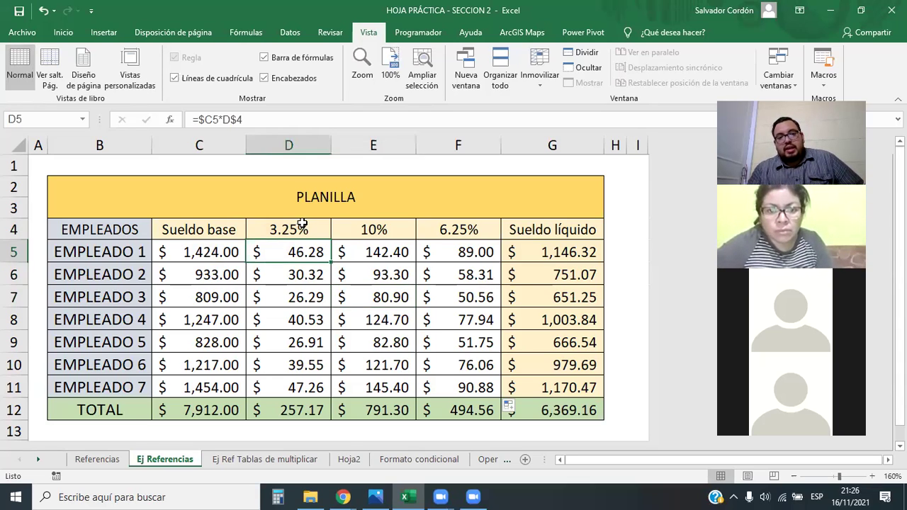
pyautogui.click(341, 294)
pyautogui.moveTo(312, 252); pyautogui.dragTo(486, 381)
pyautogui.click(473, 298)
pyautogui.moveTo(274, 226); pyautogui.dragTo(467, 229)
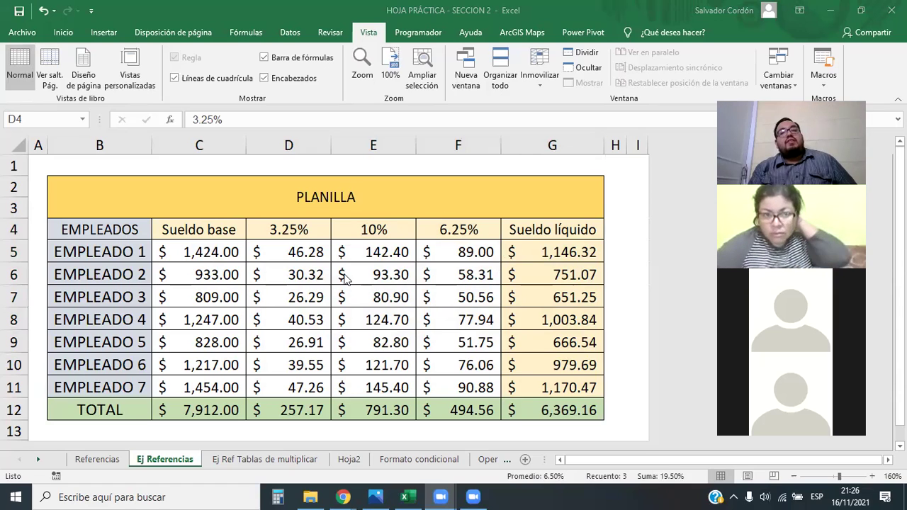
# Try replacing the percentage header in D4 with the text ISSS
pyautogui.click(303, 227)
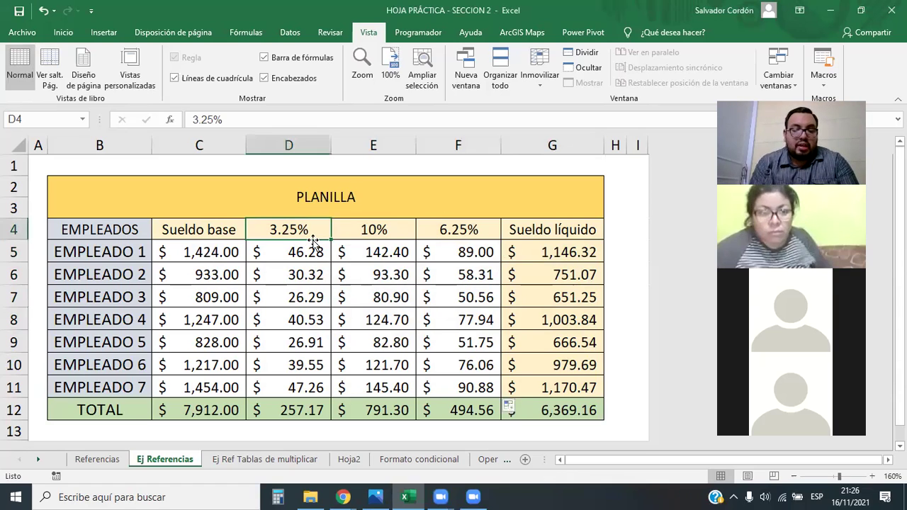
pyautogui.write('iss')
pyautogui.press('BackSpace')
pyautogui.press('BackSpace')
pyautogui.press('BackSpace')
pyautogui.write('O')
pyautogui.press('BackSpace')
pyautogui.write('ISSS')
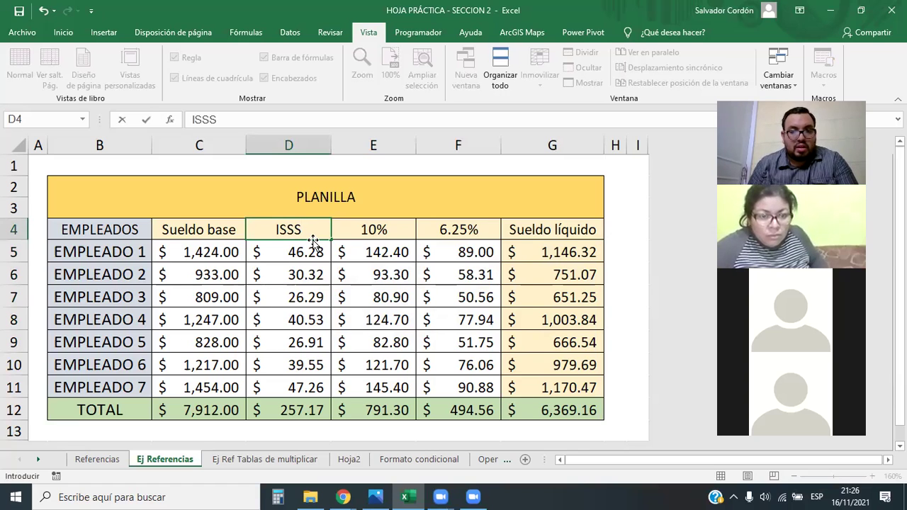
pyautogui.press('Return')
# Try replacing the percentage header in E4 with the text RENTA
pyautogui.click(374, 228)
pyautogui.write('RA')
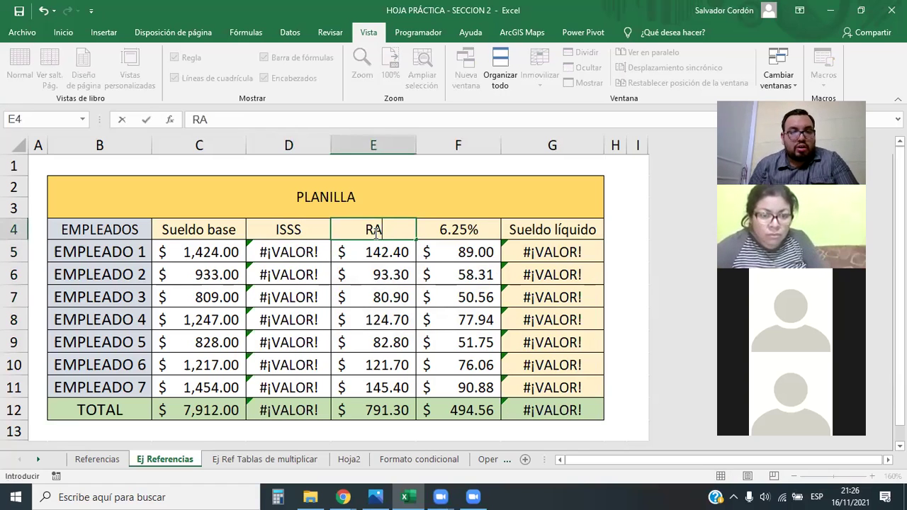
pyautogui.write('ENTA')
pyautogui.press('Return')
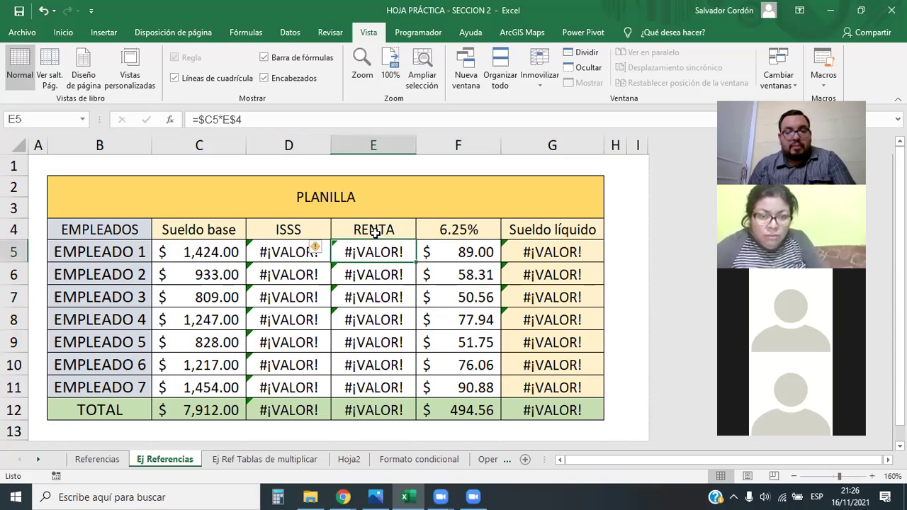
# Examine the results in the ISSS and RENTA columns, comparing the D5 formula with its source cells C5 and D4
pyautogui.moveTo(306, 246); pyautogui.dragTo(399, 389)
pyautogui.click(293, 259)
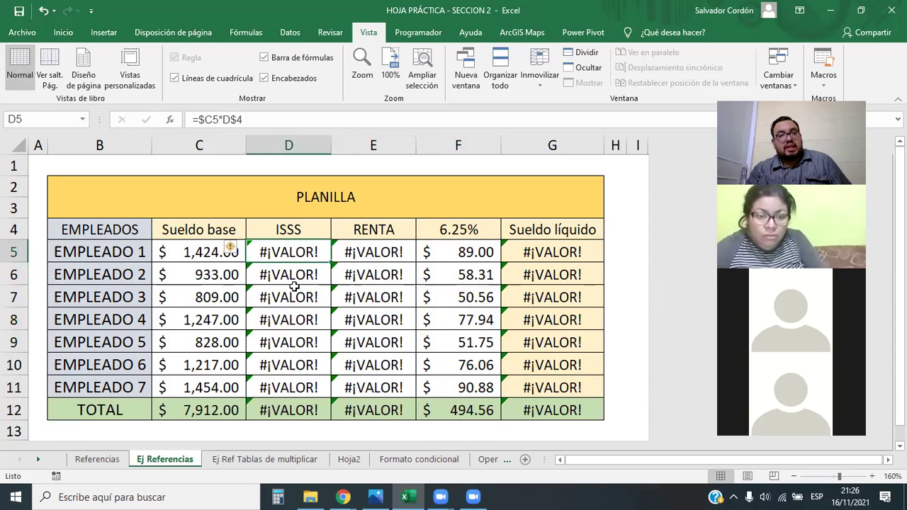
pyautogui.click(199, 252)
pyautogui.click(281, 229)
pyautogui.click(285, 249)
pyautogui.click(287, 228)
pyautogui.click(187, 253)
pyautogui.click(285, 229)
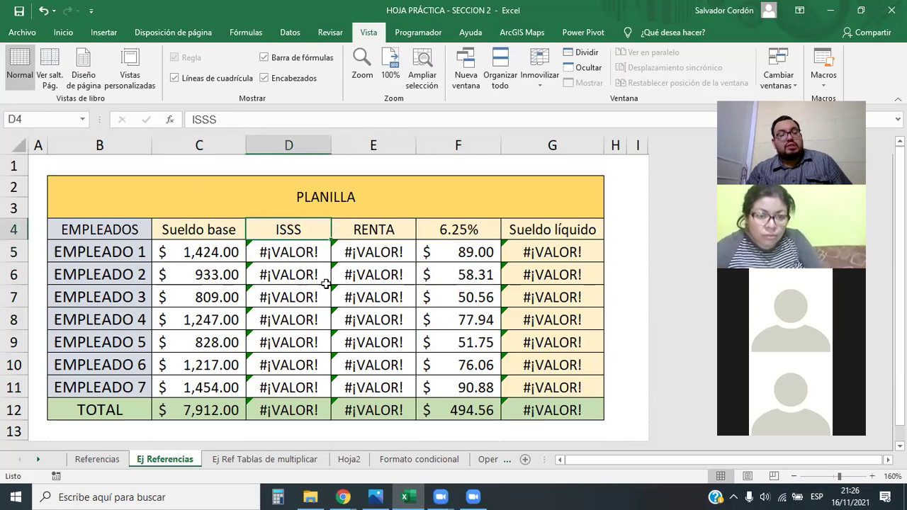
pyautogui.click(205, 251)
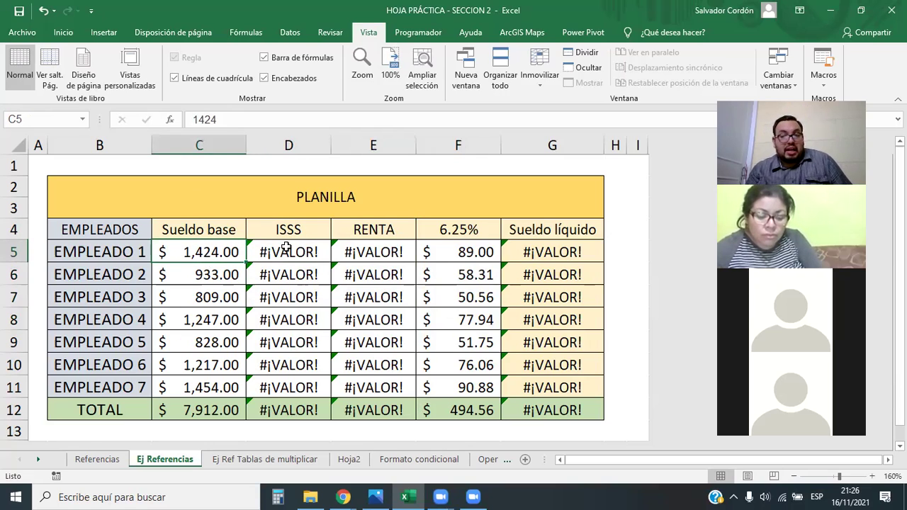
# Undo the text changes to the headers in E4 and D4
pyautogui.moveTo(298, 243); pyautogui.dragTo(380, 380)
pyautogui.hotkey('ctrl', 'z')
pyautogui.hotkey('ctrl', 'z')
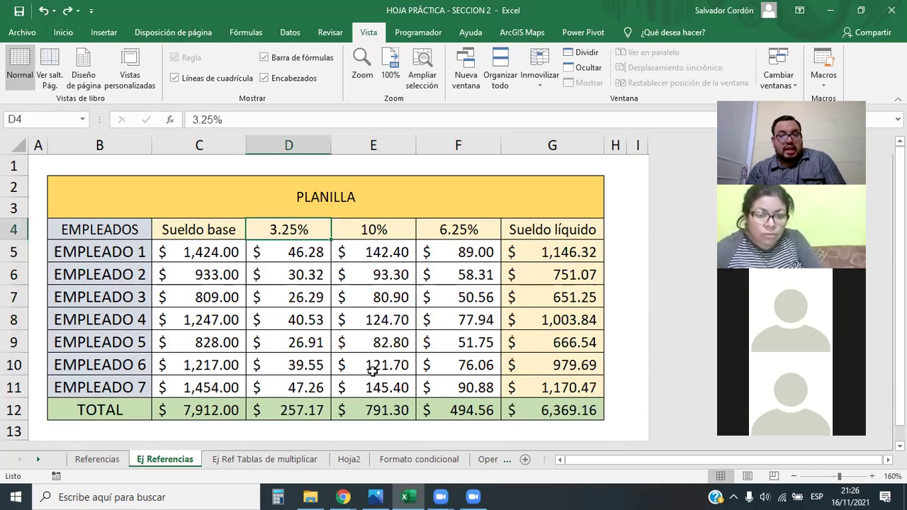
pyautogui.click(361, 324)
# Review the rate headers D4:F4, the base salaries C5:C11 and the deductions D5:F11 that depend on them
pyautogui.moveTo(293, 228); pyautogui.dragTo(440, 229)
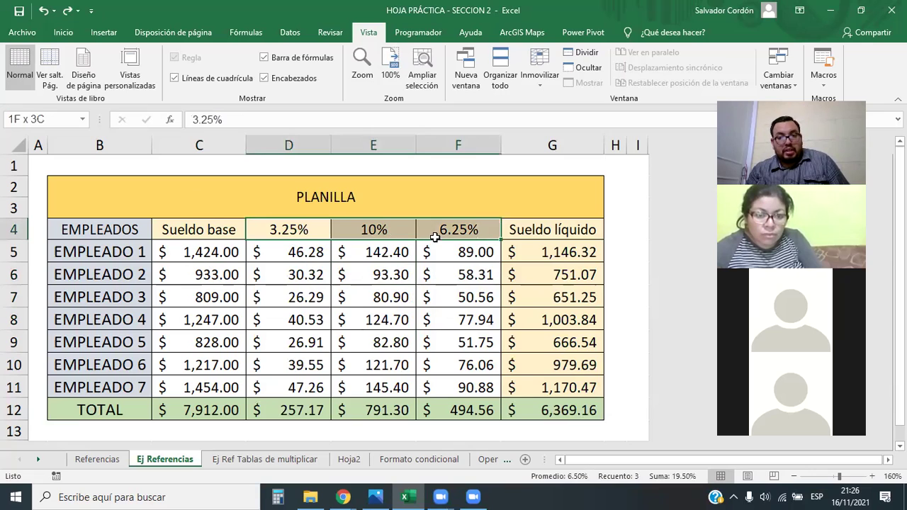
pyautogui.click(360, 292)
pyautogui.moveTo(285, 227); pyautogui.dragTo(426, 230)
pyautogui.moveTo(217, 249); pyautogui.dragTo(216, 388)
pyautogui.moveTo(287, 229); pyautogui.dragTo(441, 229)
pyautogui.click(365, 296)
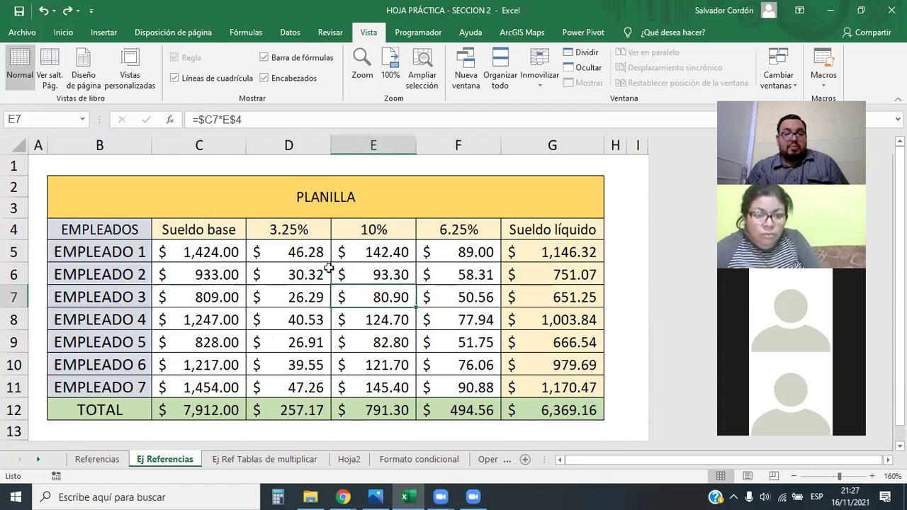
pyautogui.click(311, 256)
pyautogui.moveTo(312, 257); pyautogui.dragTo(461, 388)
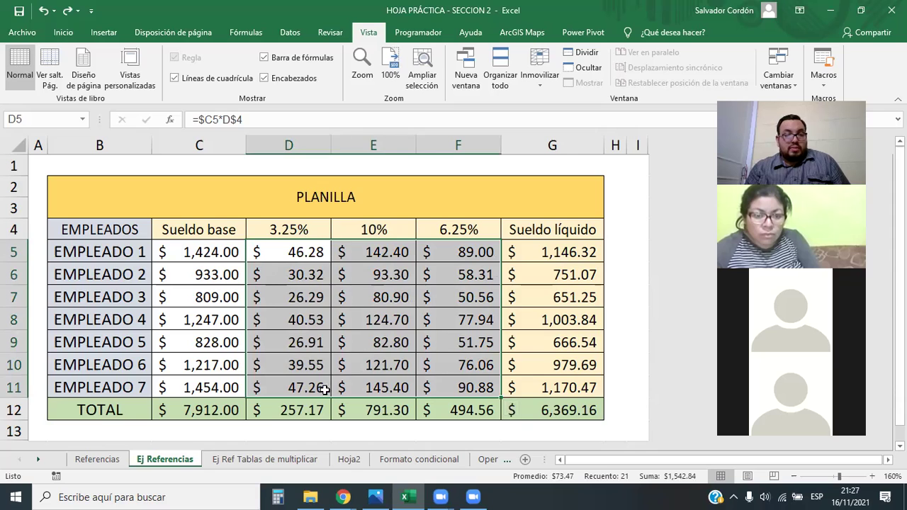
# Open the Ej Ref Tablas de multiplicar sheet and inspect the mixed-reference formulas in E6 and B2
pyautogui.click(264, 459)
pyautogui.click(217, 287)
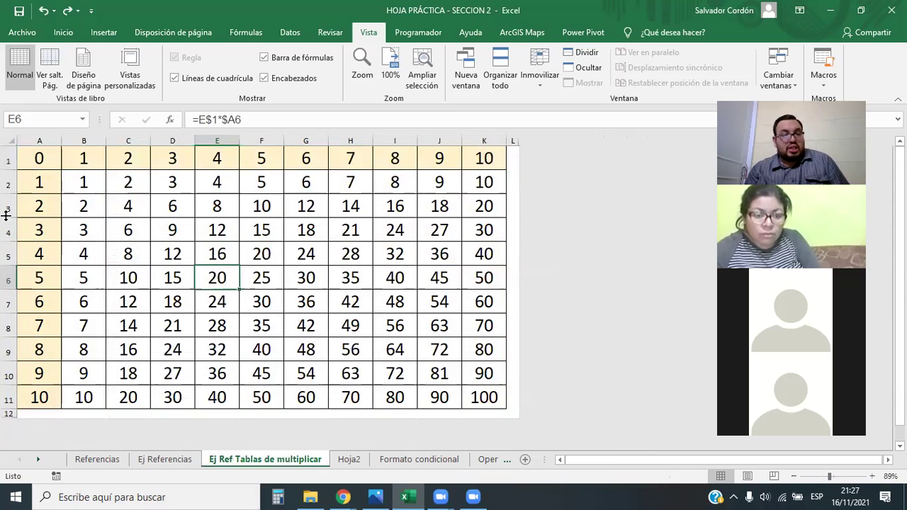
pyautogui.click(85, 182)
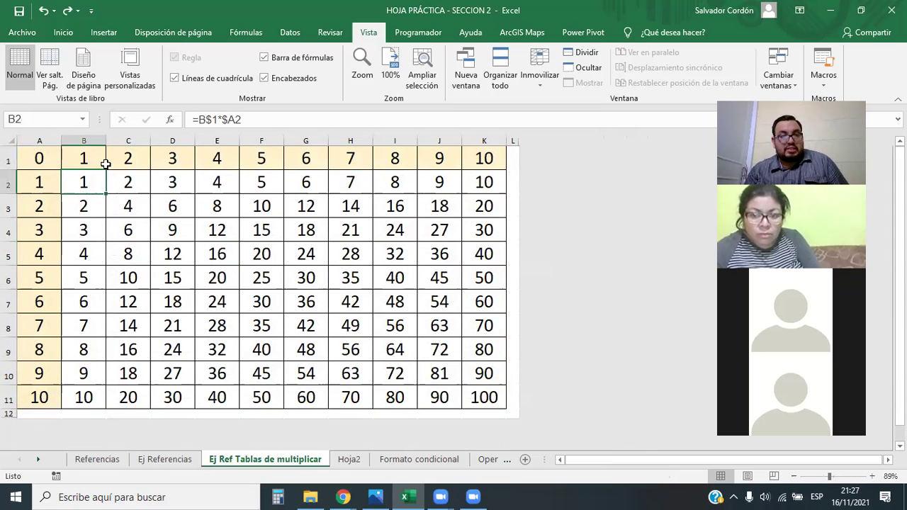
pyautogui.click(63, 32)
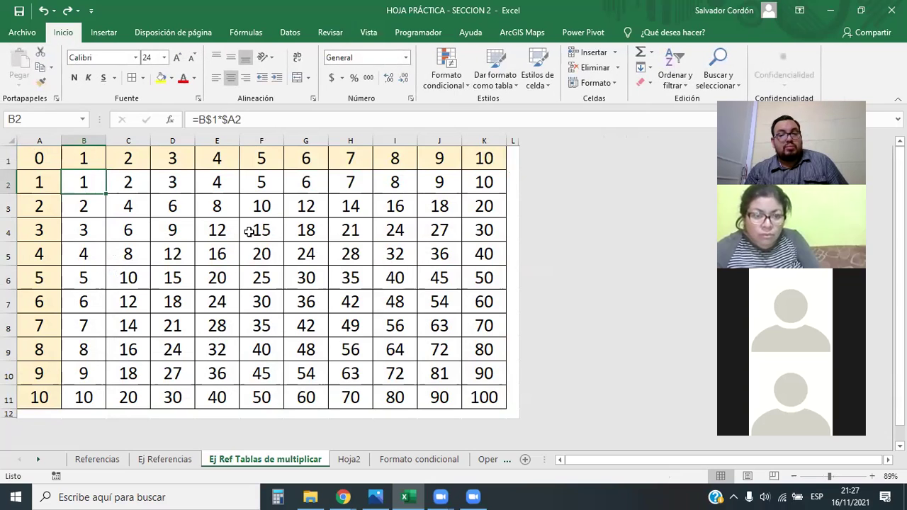
# Change the formula in B2 to =B$1-$A2 and fill it across the whole grid through K11
pyautogui.click(222, 119)
pyautogui.press('BackSpace')
pyautogui.write('-')
pyautogui.press('Return')
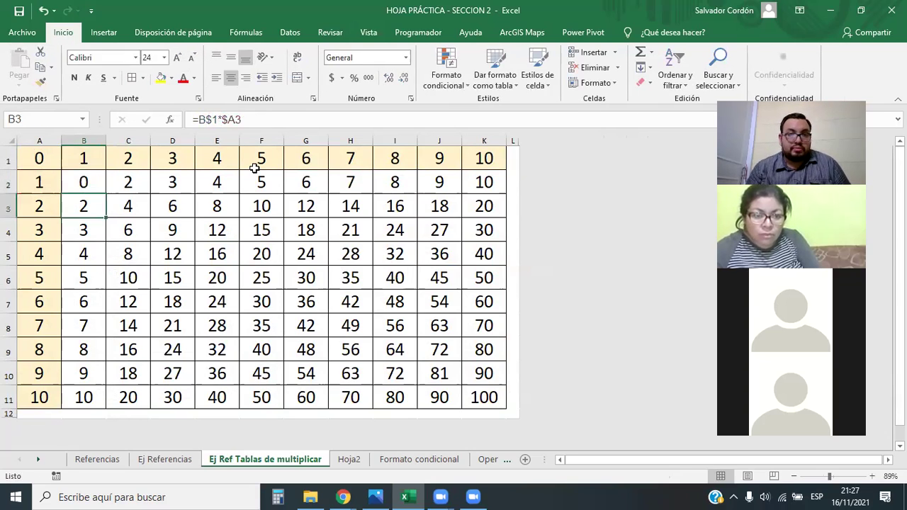
pyautogui.click(84, 182)
pyautogui.moveTo(106, 193); pyautogui.dragTo(500, 197)
pyautogui.doubleClick(506, 194)
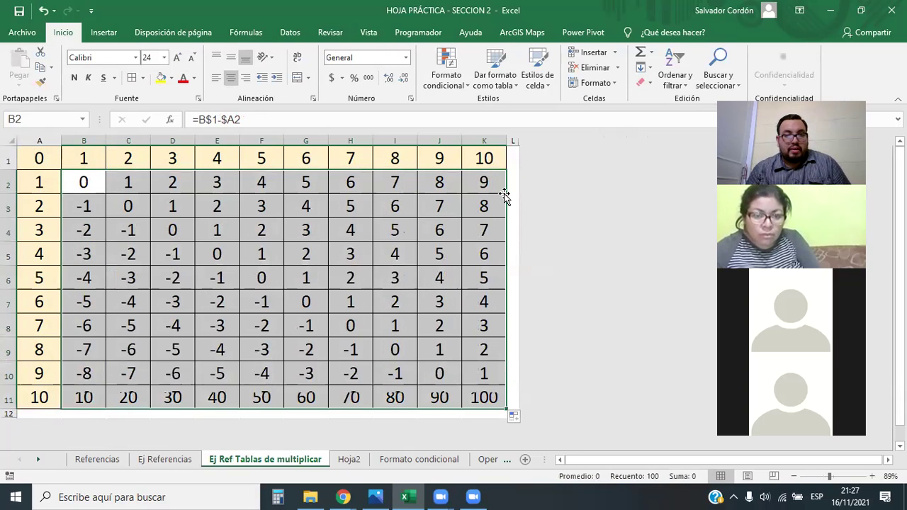
# Review the subtraction formula in B2, highlighting its B$1 reference without changing it
pyautogui.click(83, 182)
pyautogui.click(241, 199)
pyautogui.click(85, 182)
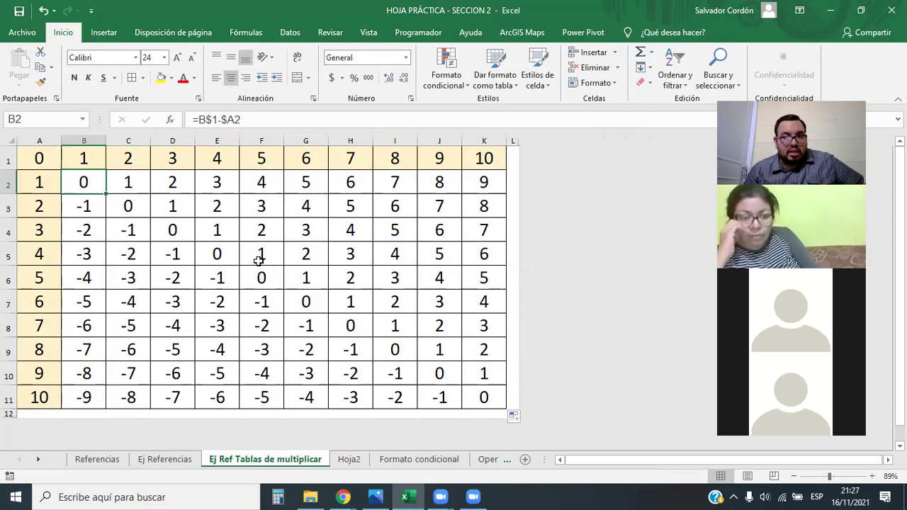
pyautogui.click(216, 119)
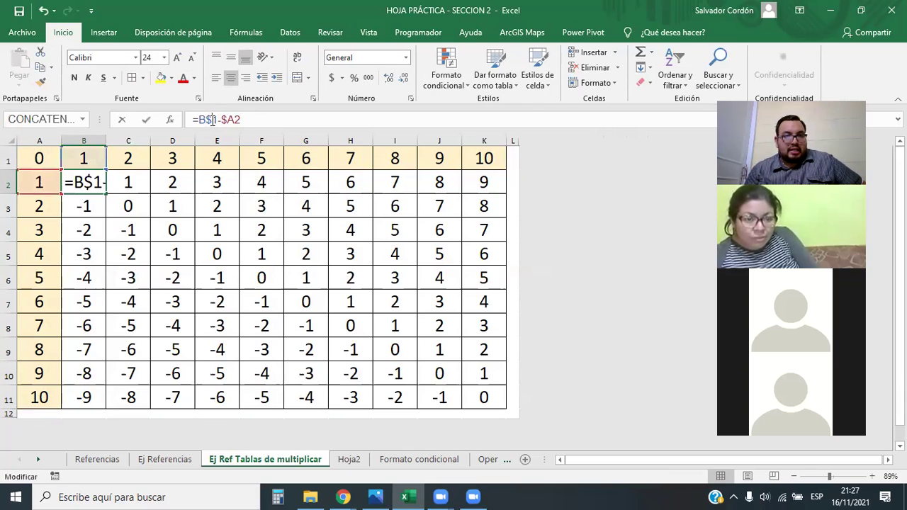
pyautogui.moveTo(217, 119); pyautogui.dragTo(198, 119)
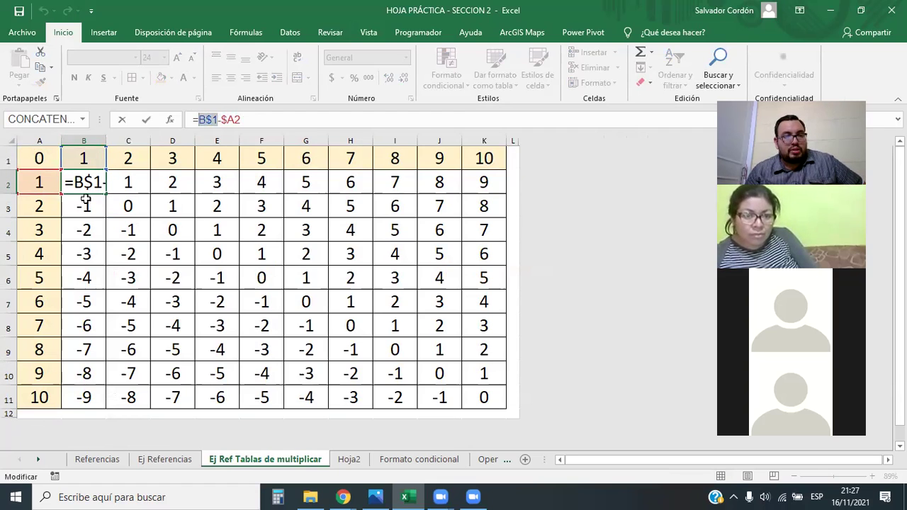
pyautogui.press('Return')
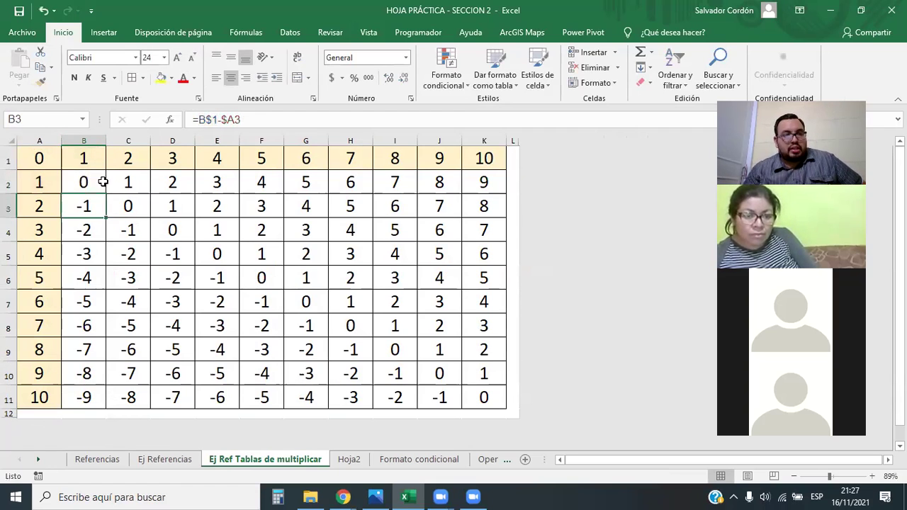
pyautogui.click(81, 182)
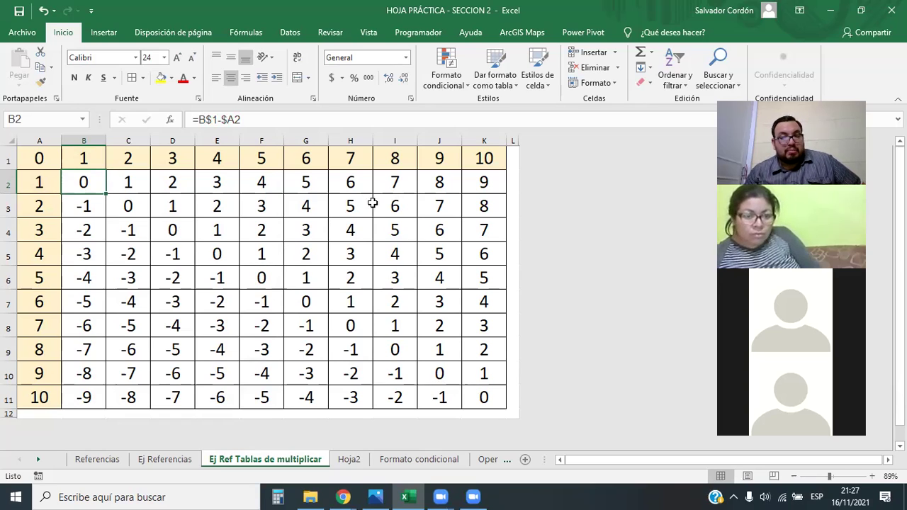
# Examine the subtraction results above the grid's diagonal and compare them with the formula in B2
pyautogui.moveTo(238, 185); pyautogui.dragTo(421, 241)
pyautogui.click(429, 272)
pyautogui.click(342, 204)
pyautogui.moveTo(243, 182); pyautogui.dragTo(377, 231)
pyautogui.click(350, 277)
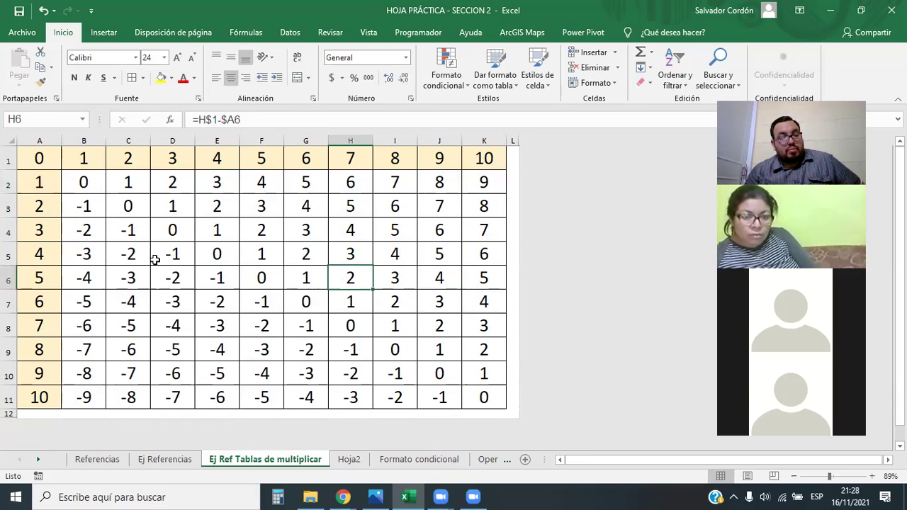
pyautogui.click(82, 186)
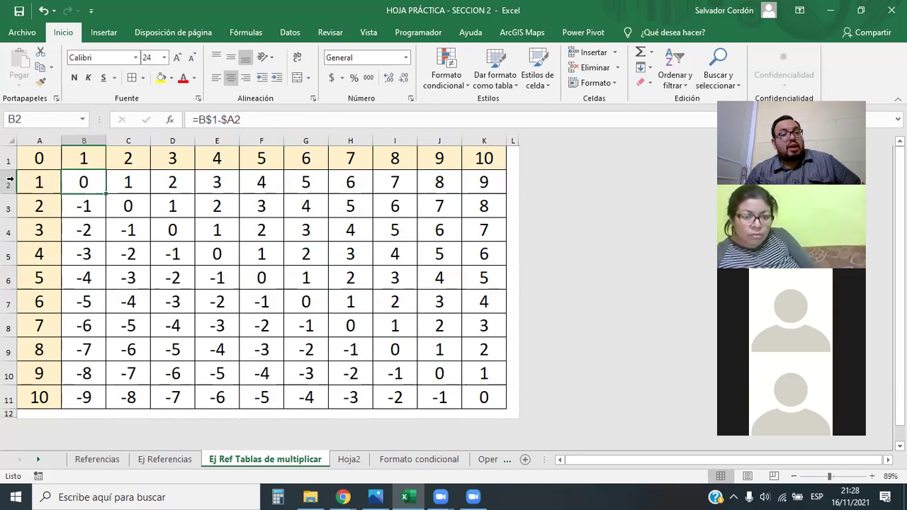
# Clear the contents of B2:K11 and enter the formula =A2*B1 in B2
pyautogui.moveTo(104, 189); pyautogui.dragTo(467, 392)
pyautogui.press('Delete')
pyautogui.click(82, 187)
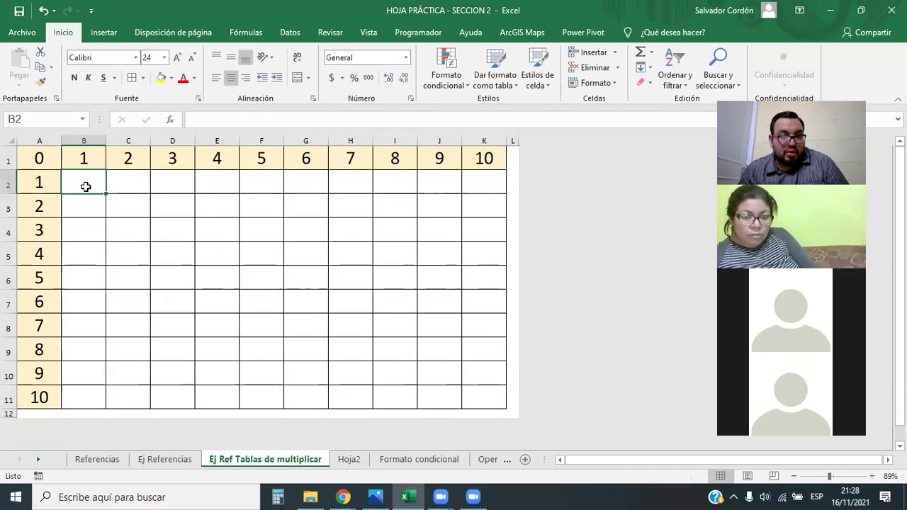
pyautogui.write('=')
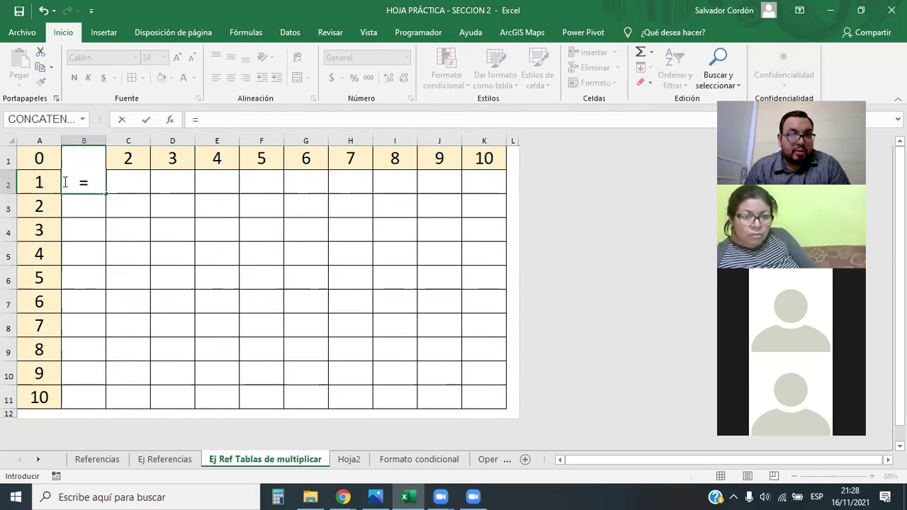
pyautogui.click(28, 177)
pyautogui.write('*')
pyautogui.press('Up')
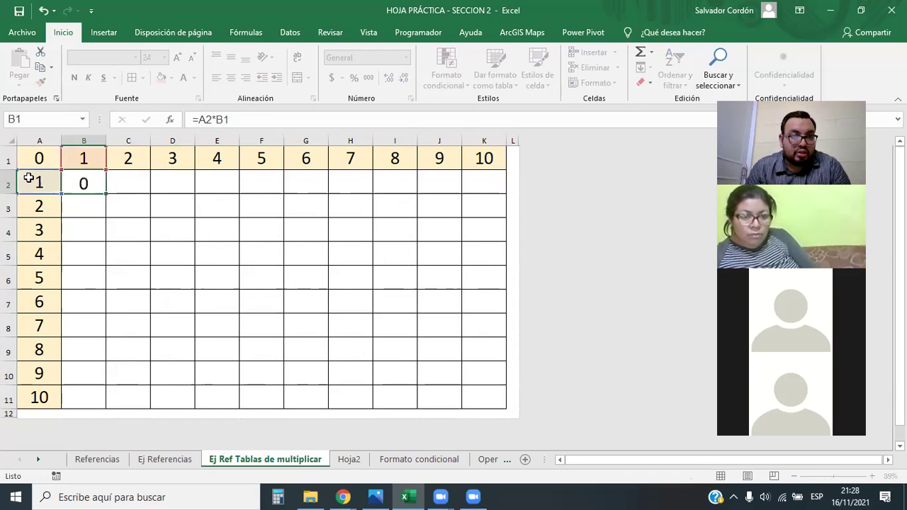
pyautogui.press('Return')
# Make the references in B2 mixed as =$A2*B$1 and fill the formula across and down to K11
pyautogui.click(81, 178)
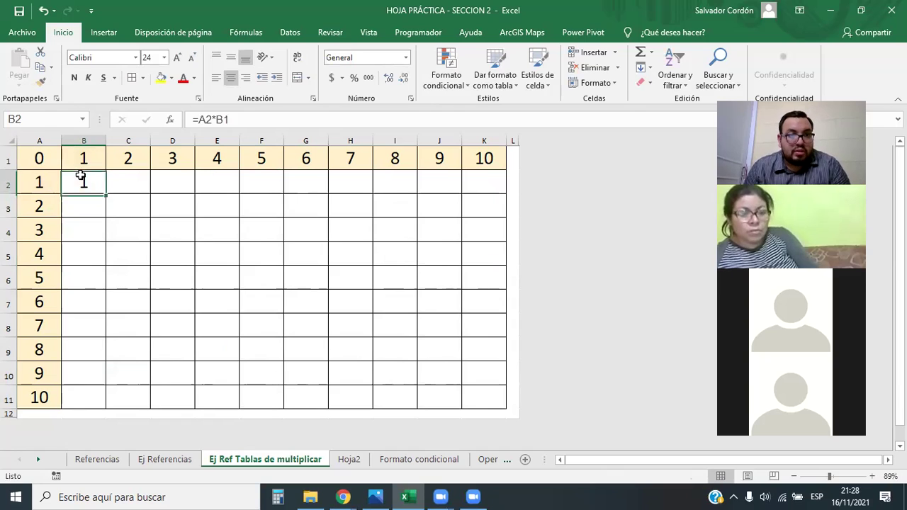
pyautogui.click(198, 119)
pyautogui.click(198, 120)
pyautogui.write('$')
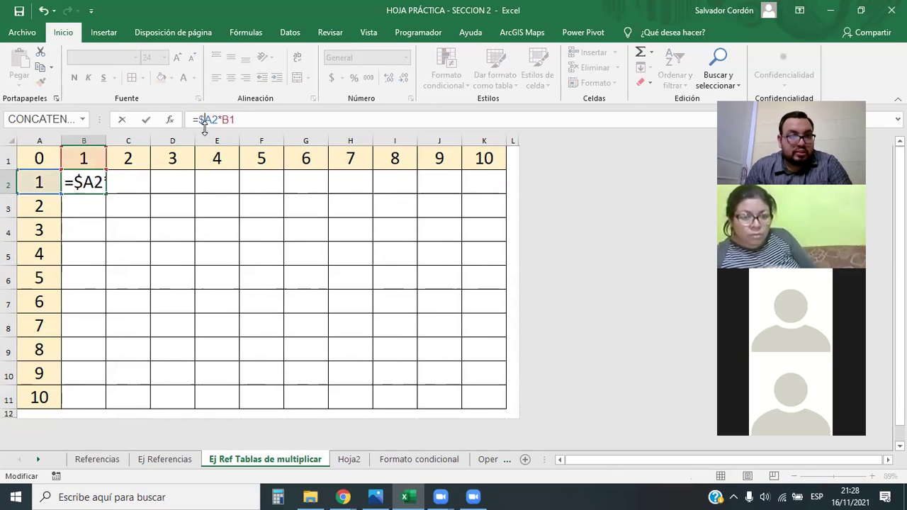
pyautogui.click(229, 120)
pyautogui.write('$')
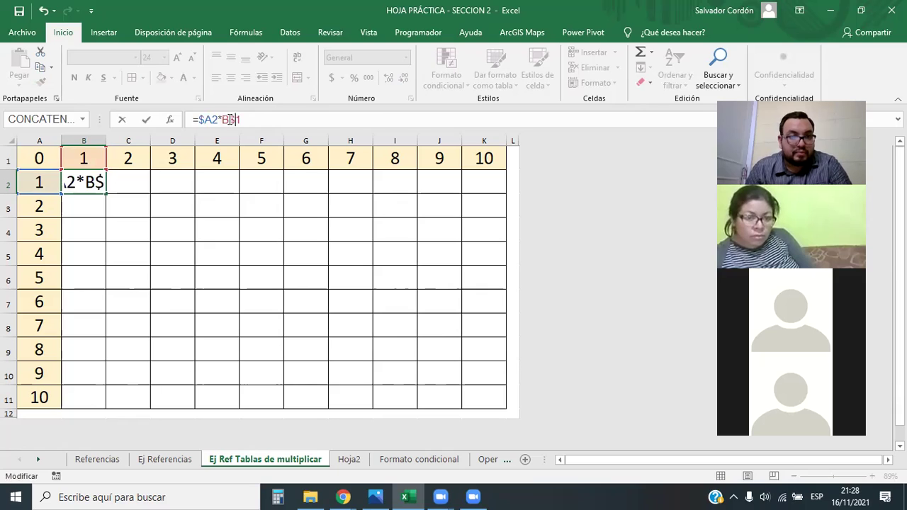
pyautogui.press('Return')
pyautogui.click(91, 178)
pyautogui.moveTo(106, 193); pyautogui.dragTo(498, 195)
pyautogui.doubleClick(504, 193)
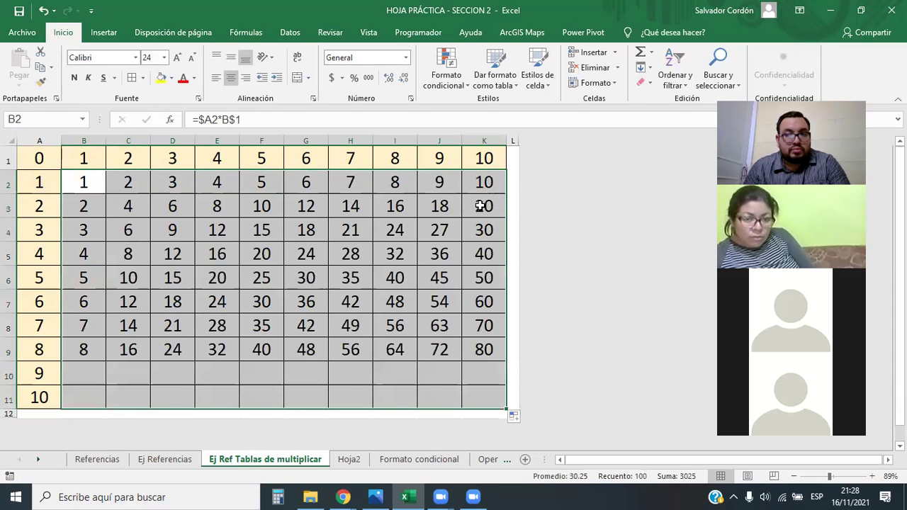
# Change the formula in B2 to =$A2-B$1 and fill it over B2:K11
pyautogui.click(100, 182)
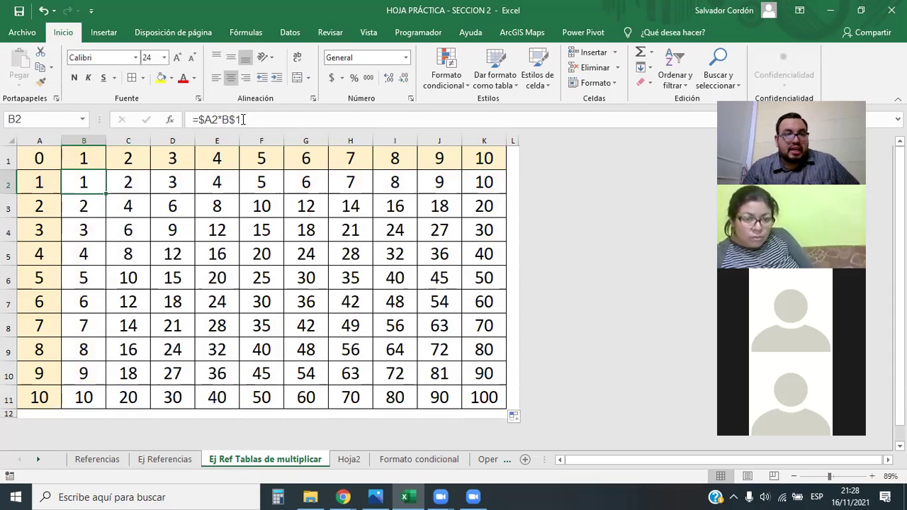
pyautogui.click(223, 119)
pyautogui.press('BackSpace')
pyautogui.write('-')
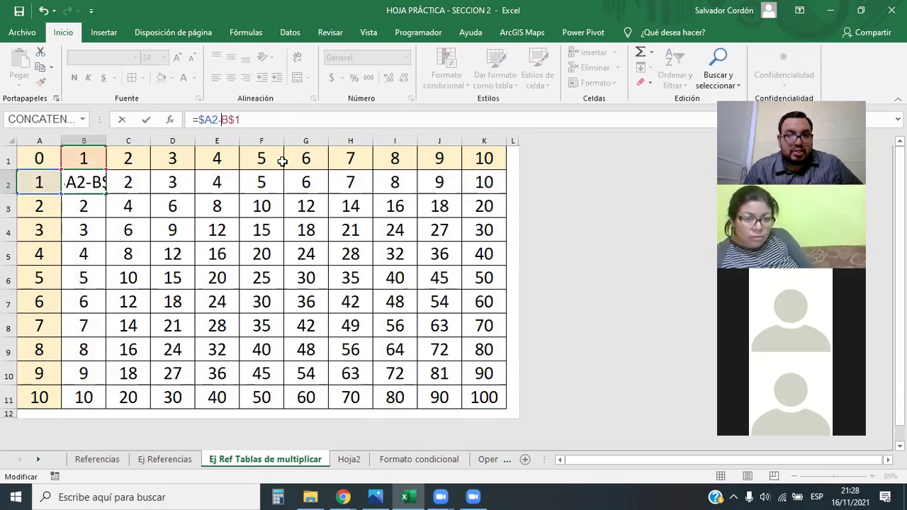
pyautogui.press('Return')
pyautogui.click(101, 180)
pyautogui.click(108, 195)
pyautogui.click(97, 185)
pyautogui.moveTo(105, 194); pyautogui.dragTo(484, 400)
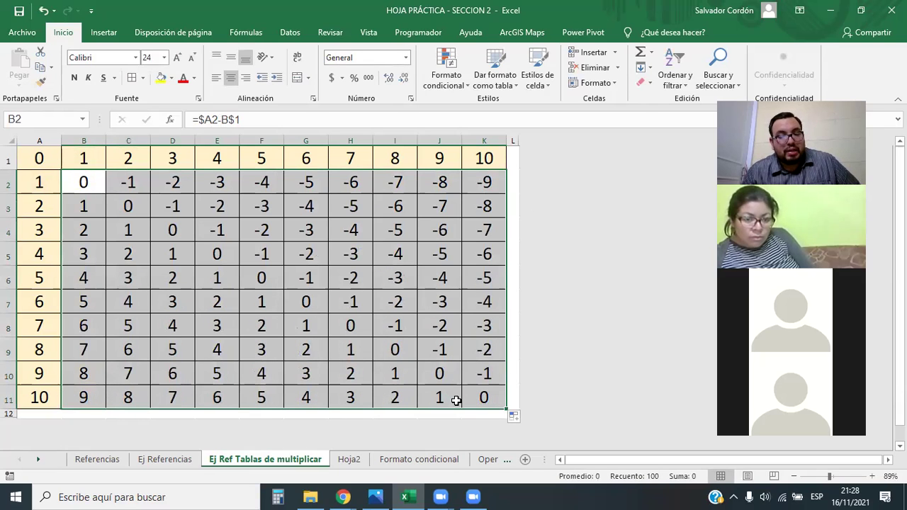
# Examine the new subtraction results together with cell A2 and the formula in B2
pyautogui.moveTo(306, 183); pyautogui.dragTo(413, 236)
pyautogui.click(36, 181)
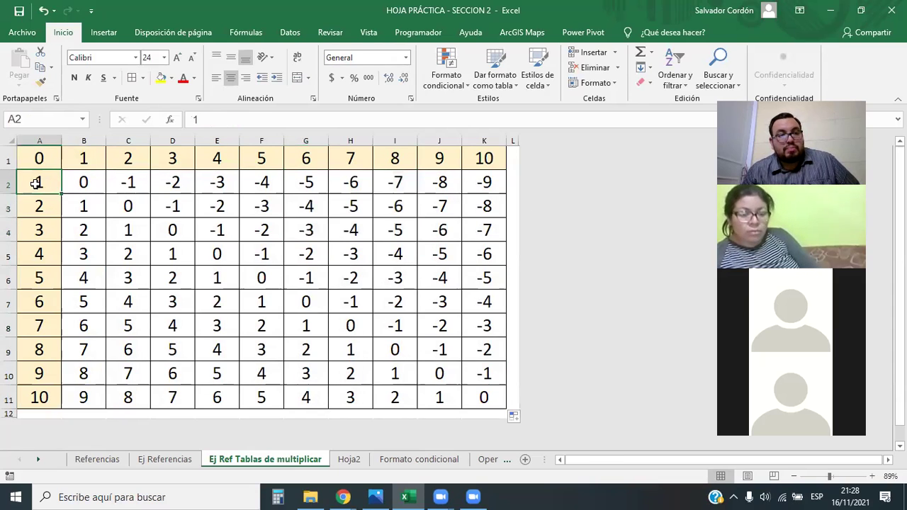
pyautogui.click(91, 184)
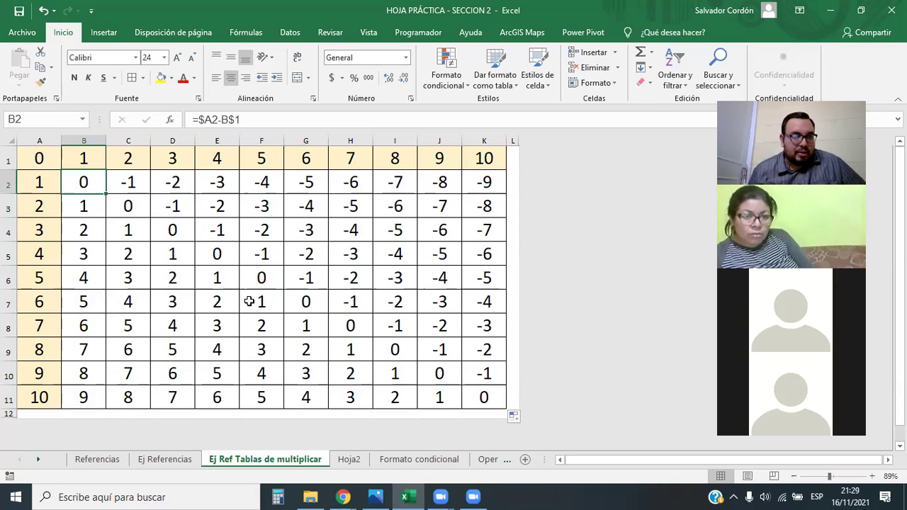
# Change the formula in B2 to the division =$A2/B$1 and fill it over B2:K11
pyautogui.click(222, 119)
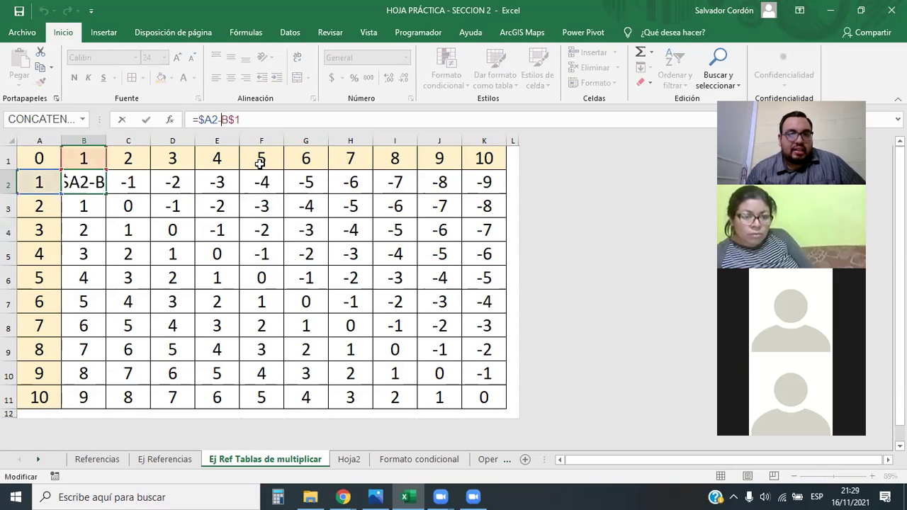
pyautogui.press('Return')
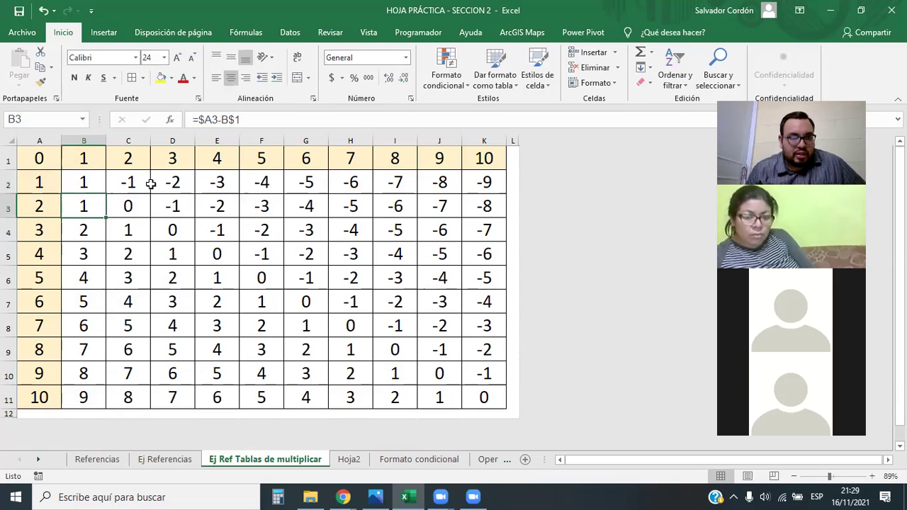
pyautogui.click(96, 178)
pyautogui.moveTo(105, 191); pyautogui.dragTo(485, 406)
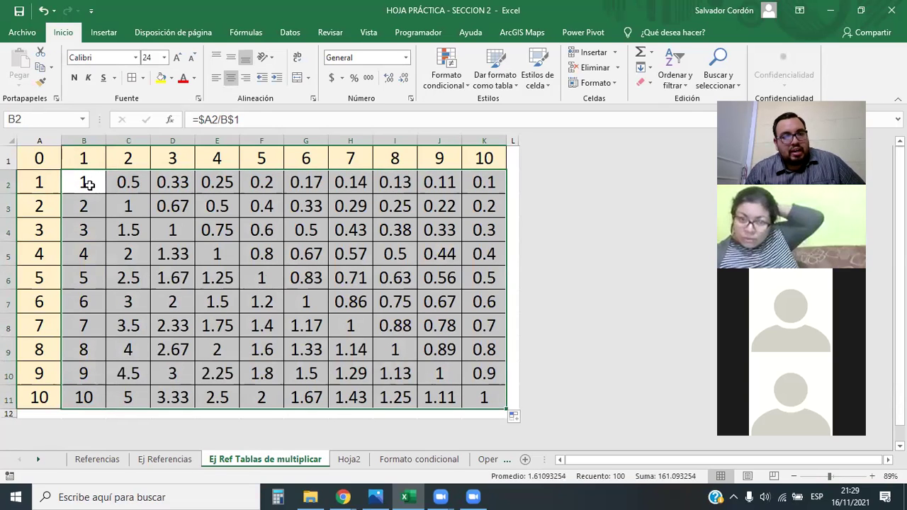
# Compare the division results in the grid's areas above and below the diagonal
pyautogui.click(87, 183)
pyautogui.moveTo(207, 188); pyautogui.dragTo(417, 236)
pyautogui.click(362, 197)
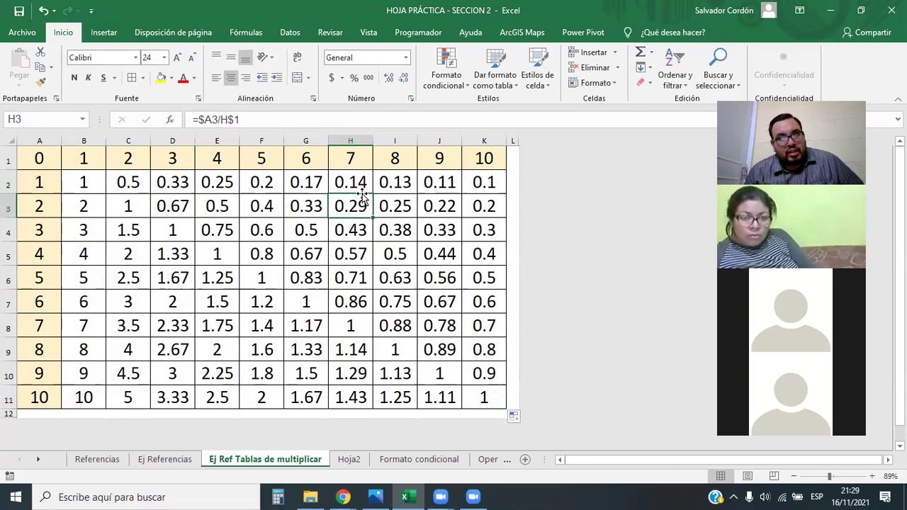
pyautogui.moveTo(85, 253); pyautogui.dragTo(191, 362)
pyautogui.click(173, 319)
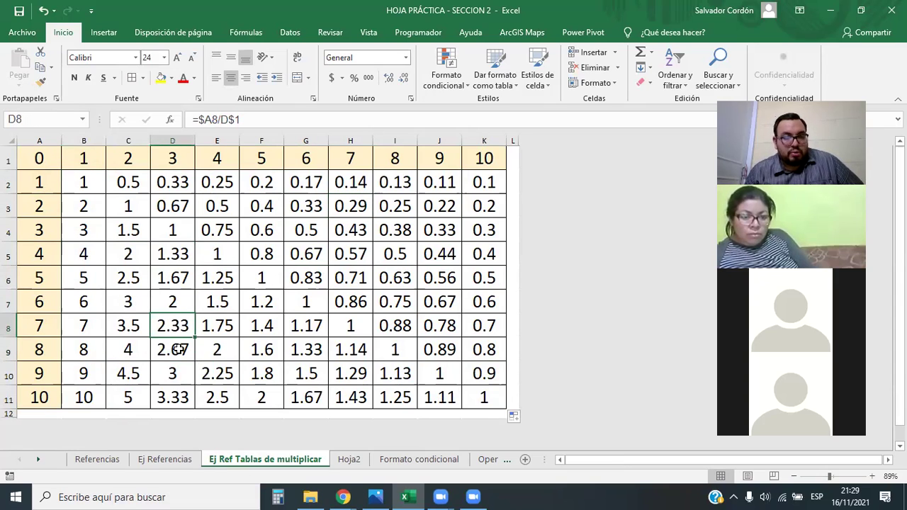
pyautogui.moveTo(128, 301); pyautogui.dragTo(212, 382)
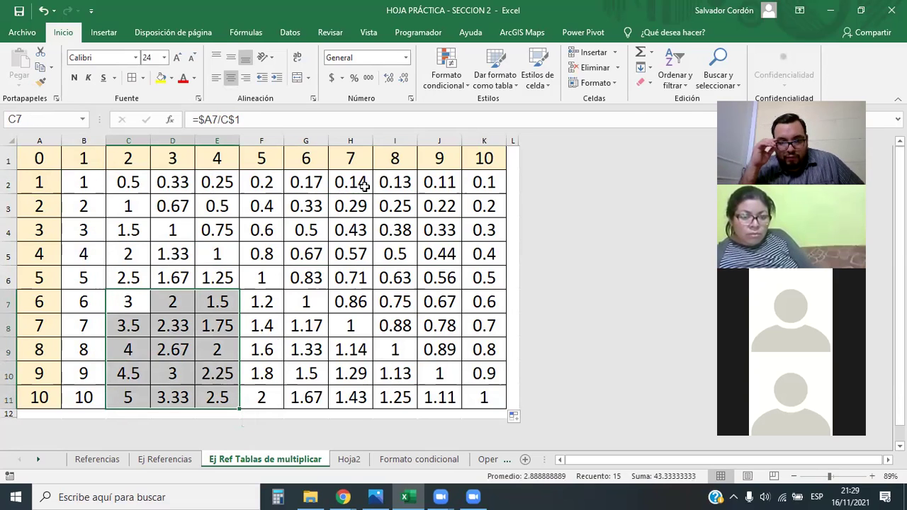
pyautogui.moveTo(358, 183); pyautogui.dragTo(452, 265)
pyautogui.moveTo(84, 277); pyautogui.dragTo(243, 348)
pyautogui.moveTo(128, 278); pyautogui.dragTo(217, 373)
# Review the division formula in B2, highlighting its B$1 divisor without changing it
pyautogui.click(80, 180)
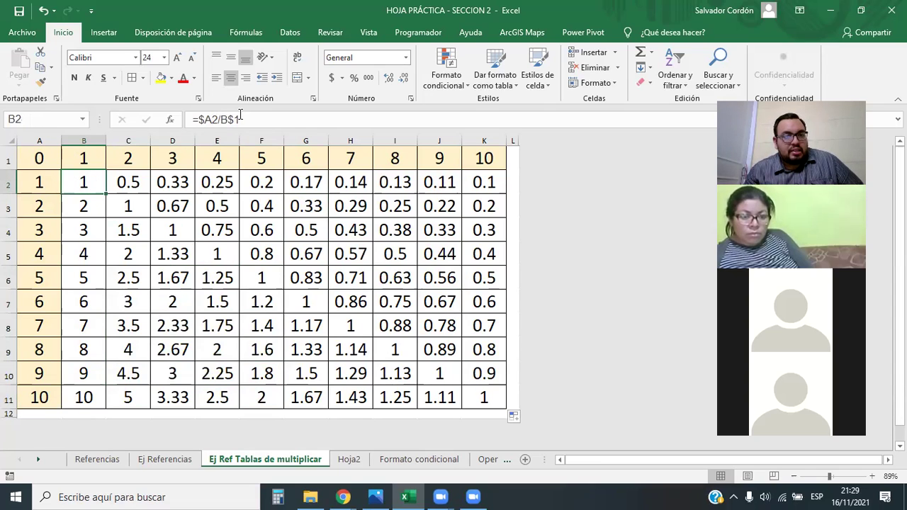
pyautogui.click(214, 118)
pyautogui.moveTo(240, 119); pyautogui.dragTo(222, 119)
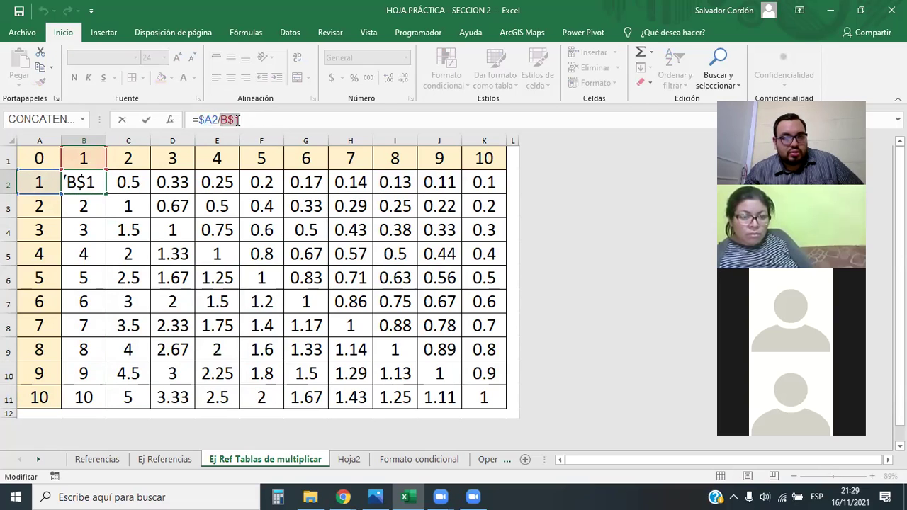
pyautogui.click(247, 119)
pyautogui.press('Return')
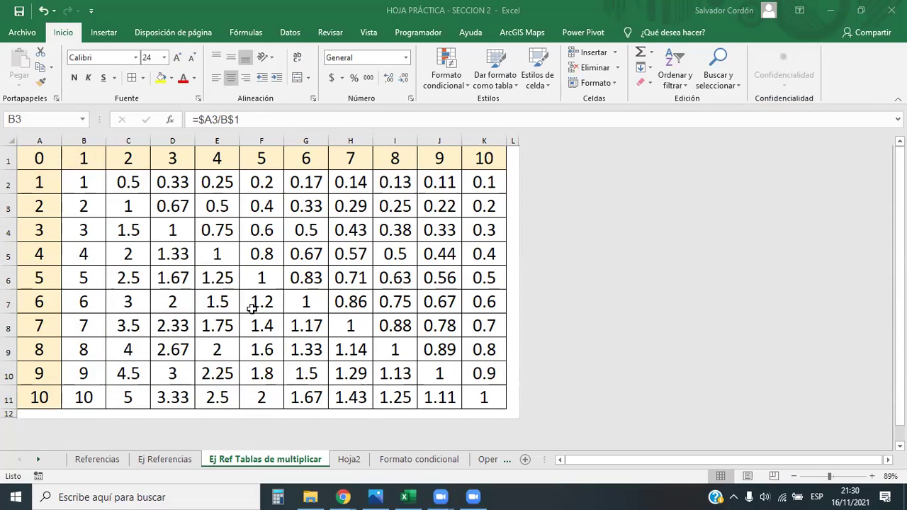
pyautogui.click(479, 396)
pyautogui.moveTo(479, 397); pyautogui.dragTo(84, 157)
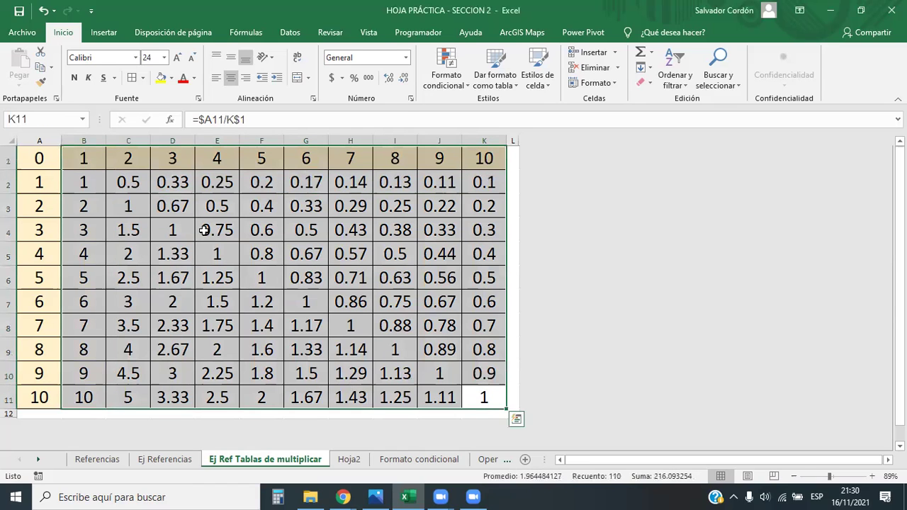
# Open the Formato condicional sheet and select cell A1
pyautogui.click(394, 459)
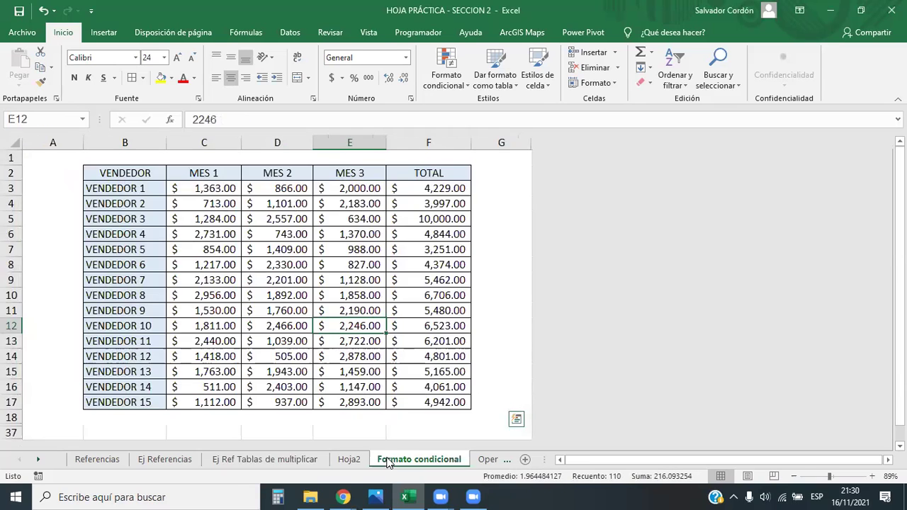
pyautogui.click(47, 172)
pyautogui.click(43, 156)
# Switch to Chrome and view the lesson page "2.3 - Objetivo de la lección" about conditional formatting
pyautogui.click(347, 497)
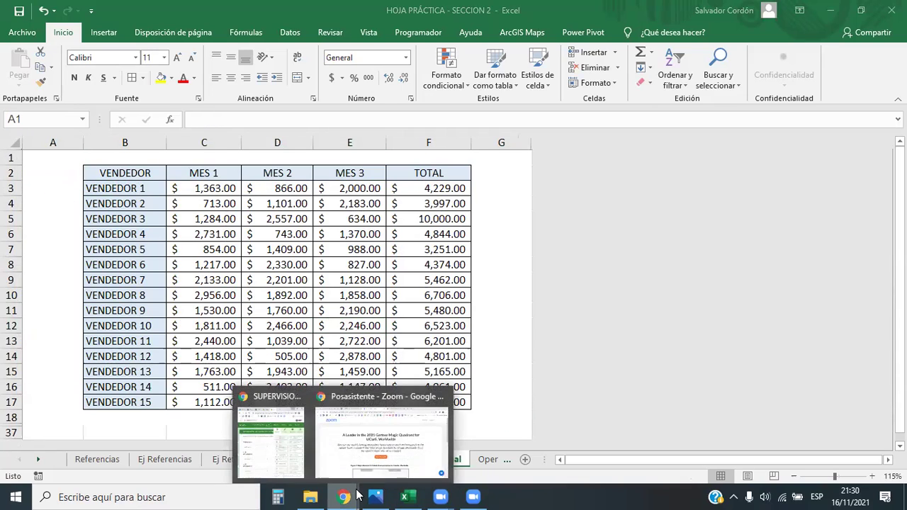
pyautogui.click(389, 447)
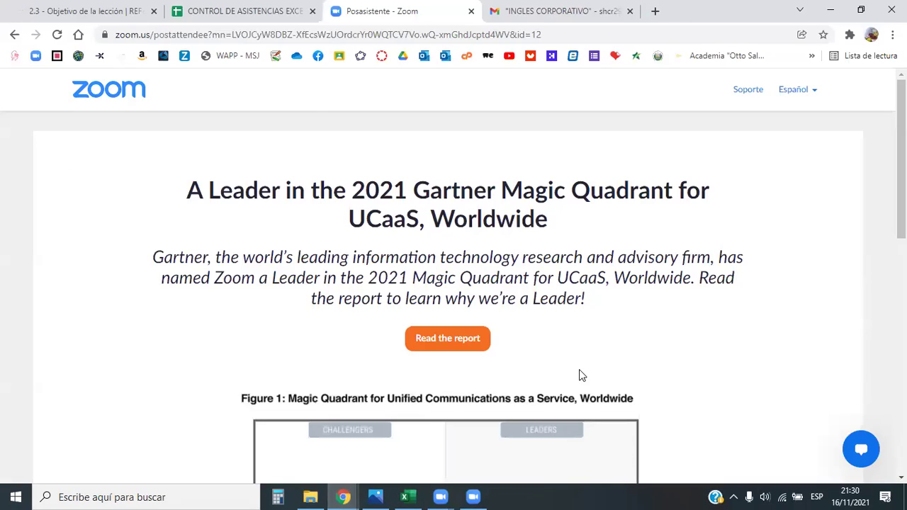
pyautogui.click(75, 10)
pyautogui.scroll(2, 370, 278)
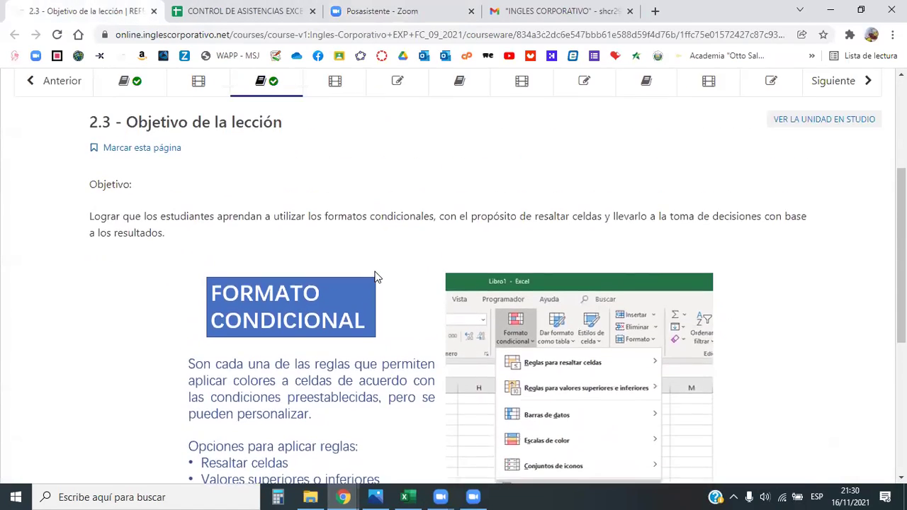
# Read the lesson page's definition of conditional formatting and its list of options for applying rules
pyautogui.scroll(-1, 373, 279)
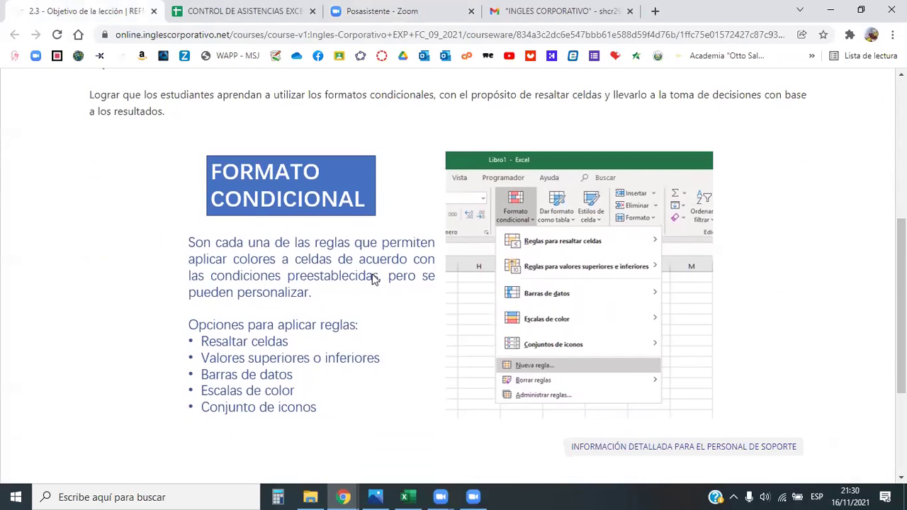
pyautogui.scroll(2, 413, 296)
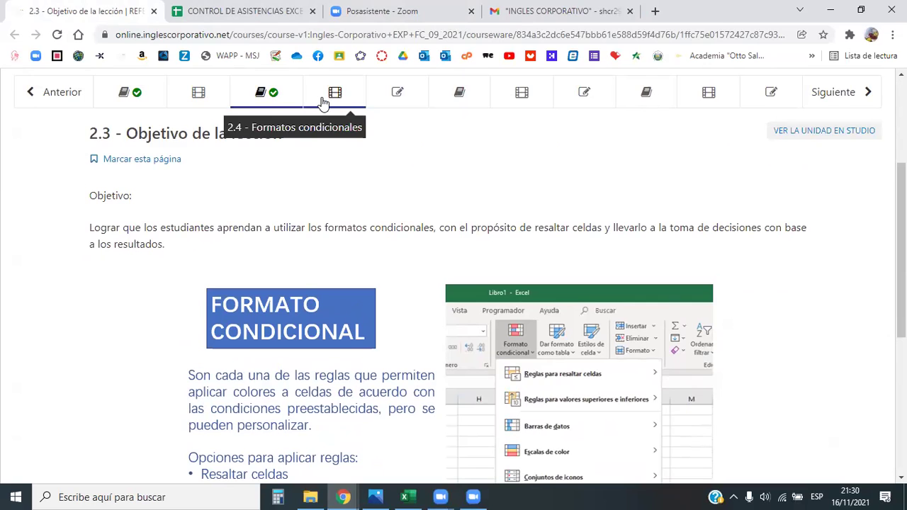
pyautogui.scroll(1, 407, 322)
pyautogui.scroll(-2, 404, 309)
pyautogui.scroll(1, 401, 301)
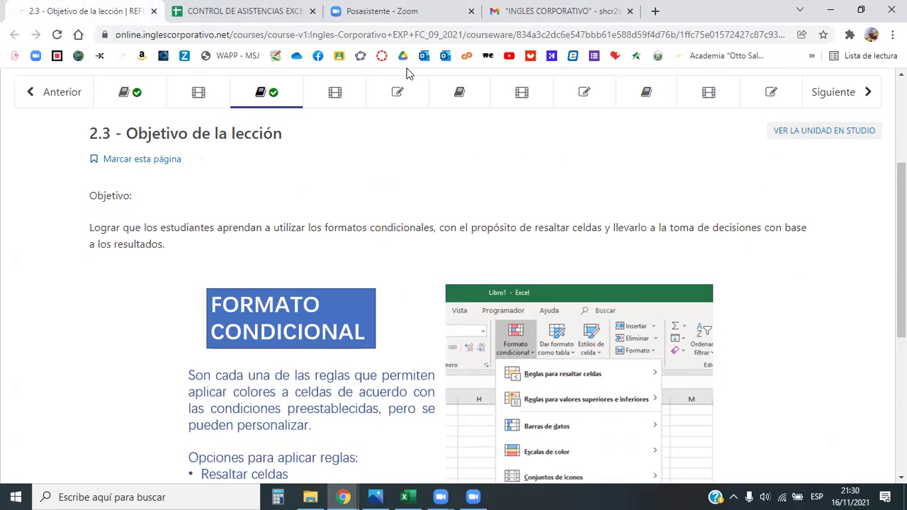
pyautogui.scroll(-2, 427, 145)
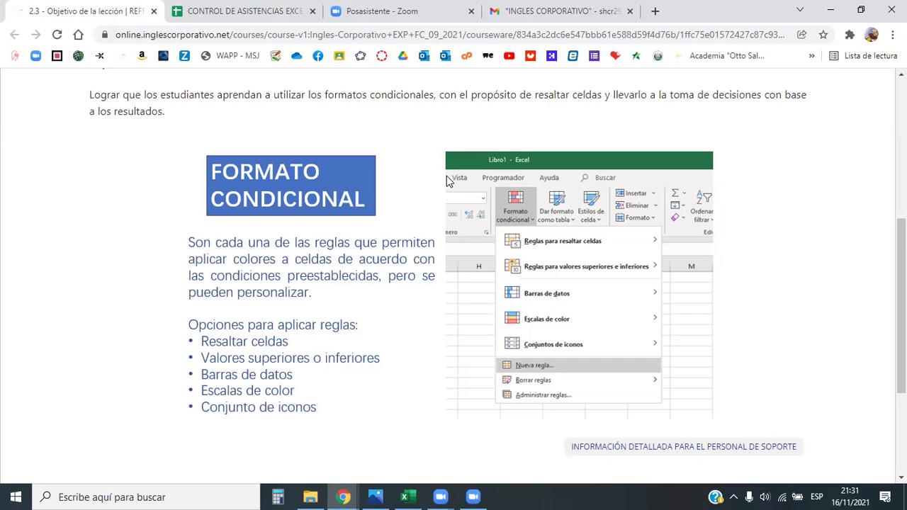
# Switch to Excel and review the sales table's vendor names in B3:B17 and the month headers in C2:E2
pyautogui.click(404, 497)
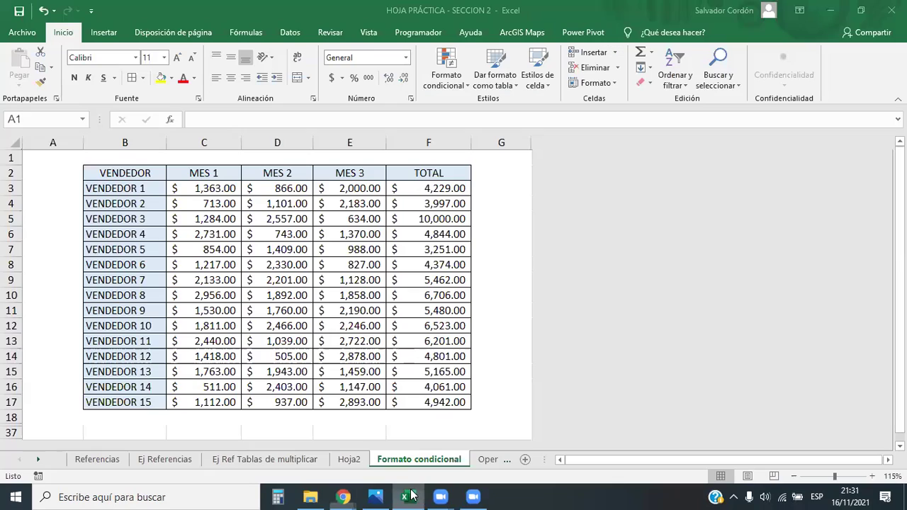
pyautogui.click(324, 338)
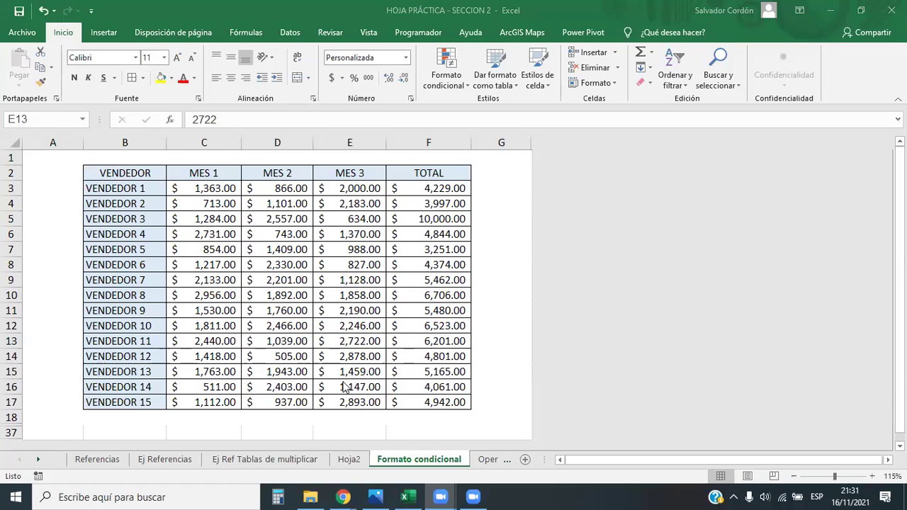
pyautogui.click(156, 218)
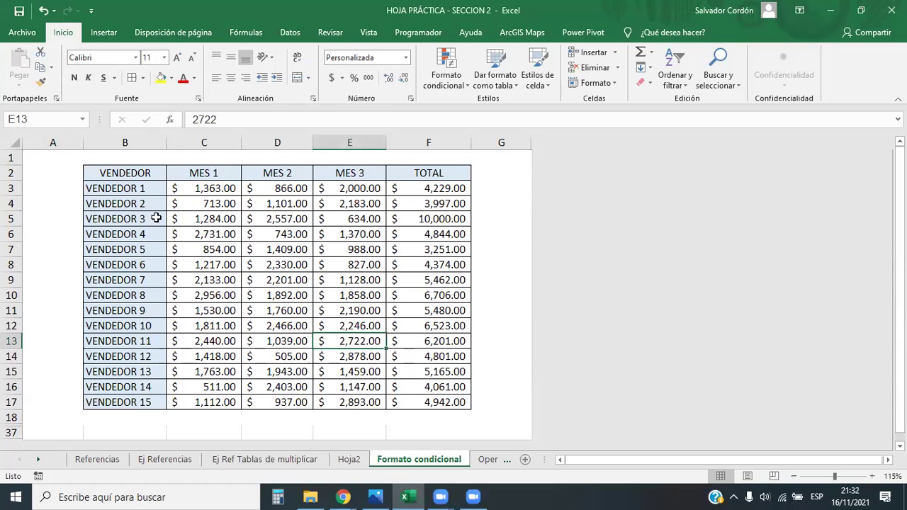
pyautogui.moveTo(145, 188); pyautogui.dragTo(134, 400)
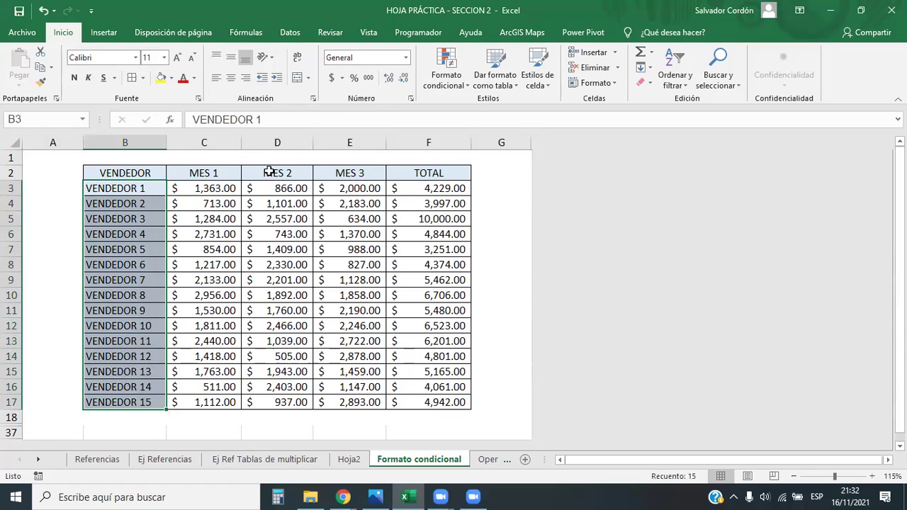
pyautogui.click(219, 174)
pyautogui.click(290, 175)
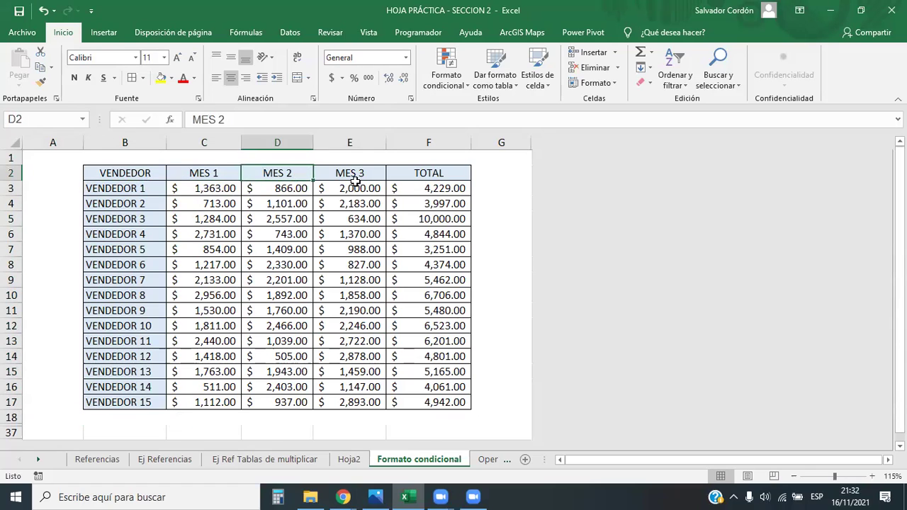
pyautogui.click(355, 185)
pyautogui.moveTo(349, 174); pyautogui.dragTo(188, 174)
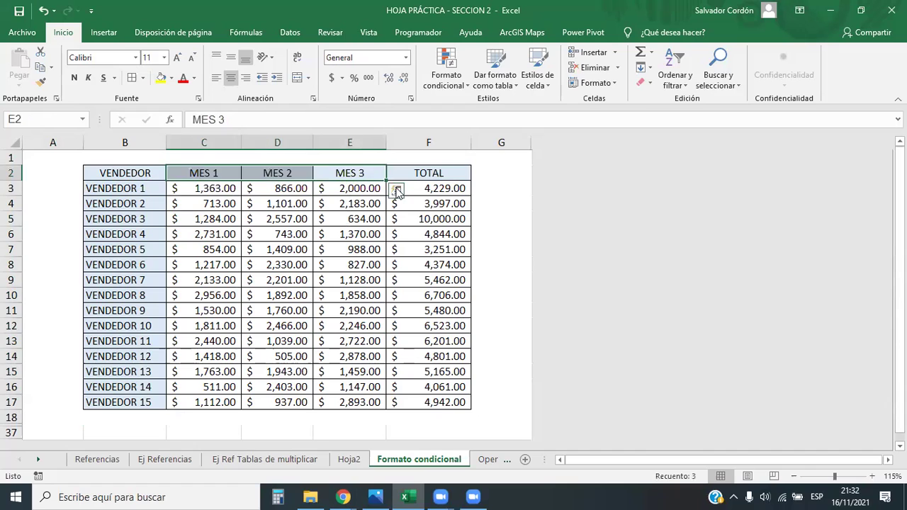
# Examine the TOTAL column of the sales table, selecting its values in F3:F17
pyautogui.click(428, 173)
pyautogui.click(428, 142)
pyautogui.click(419, 248)
pyautogui.moveTo(421, 193); pyautogui.dragTo(433, 402)
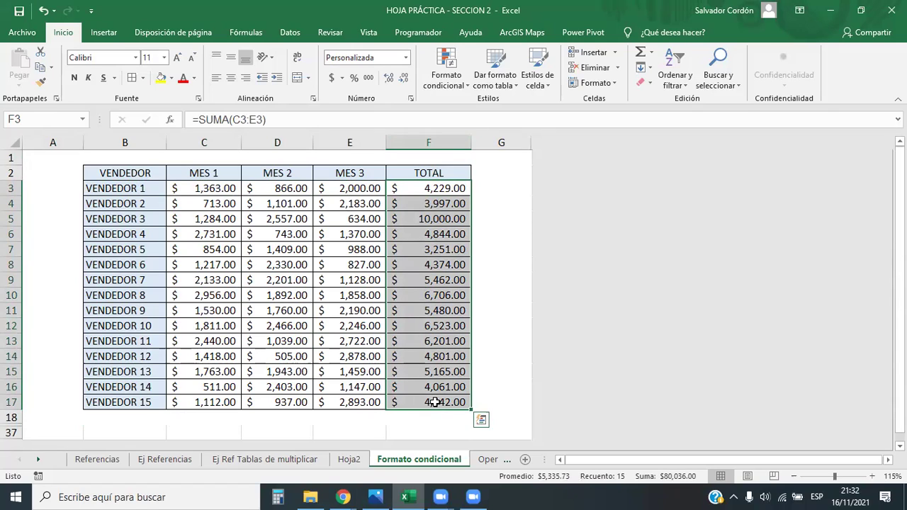
# Fill the SUMA(C3:E3) formula from F3 down through F17 and check the copied totals
pyautogui.click(438, 188)
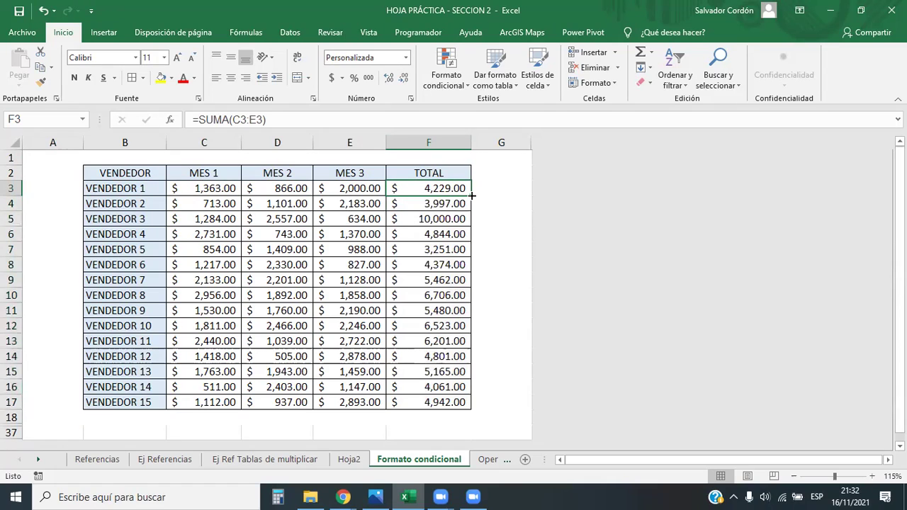
pyautogui.moveTo(472, 196); pyautogui.dragTo(472, 401)
pyautogui.click(428, 264)
pyautogui.click(422, 189)
pyautogui.click(445, 278)
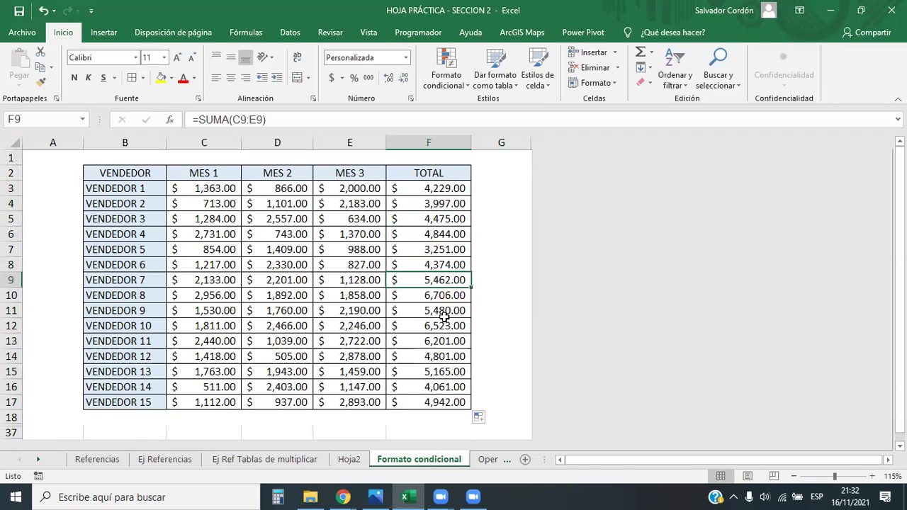
pyautogui.moveTo(444, 317); pyautogui.dragTo(450, 327)
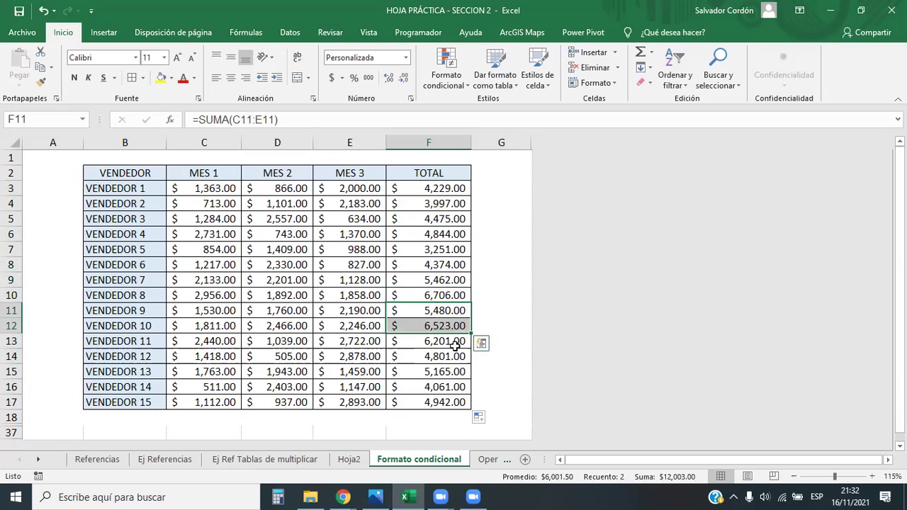
pyautogui.moveTo(441, 188); pyautogui.dragTo(441, 404)
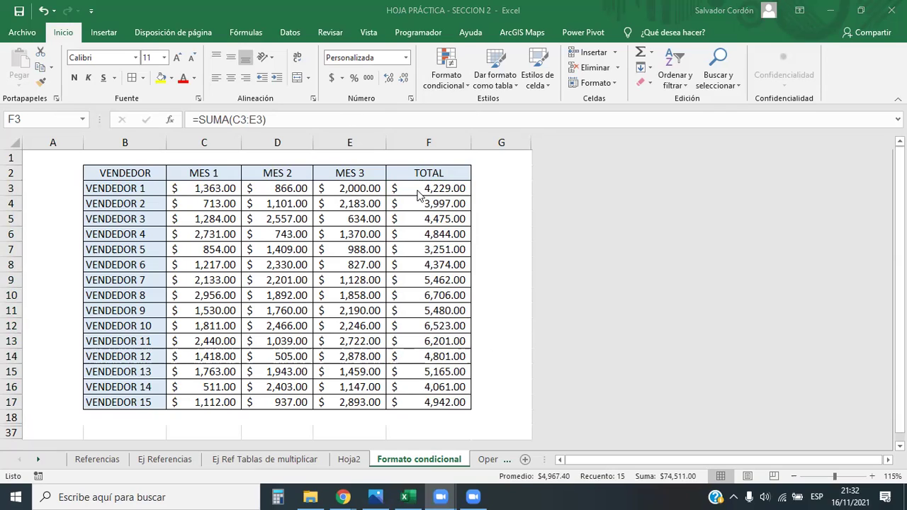
# Add a greater-than-4500 highlight rule to totals F3:F17, formatted as Relleno verde con texto verde oscuro
pyautogui.click(466, 216)
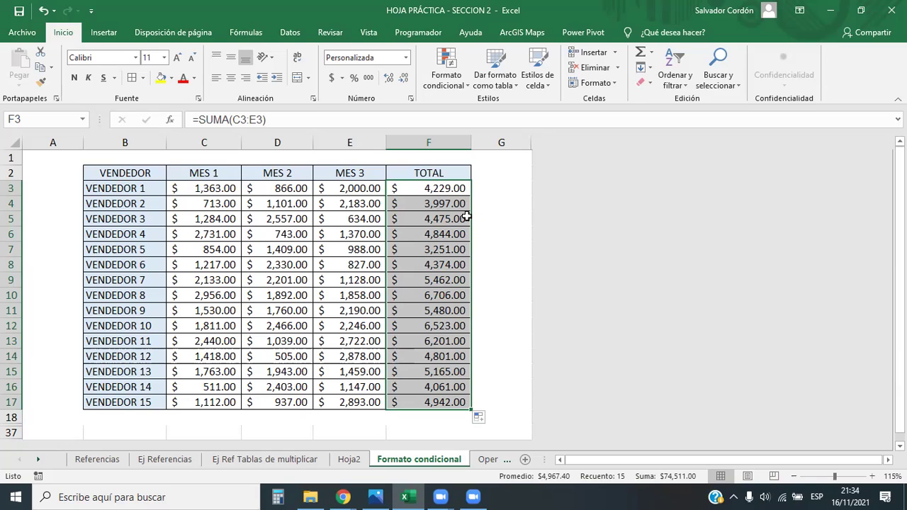
pyautogui.click(506, 194)
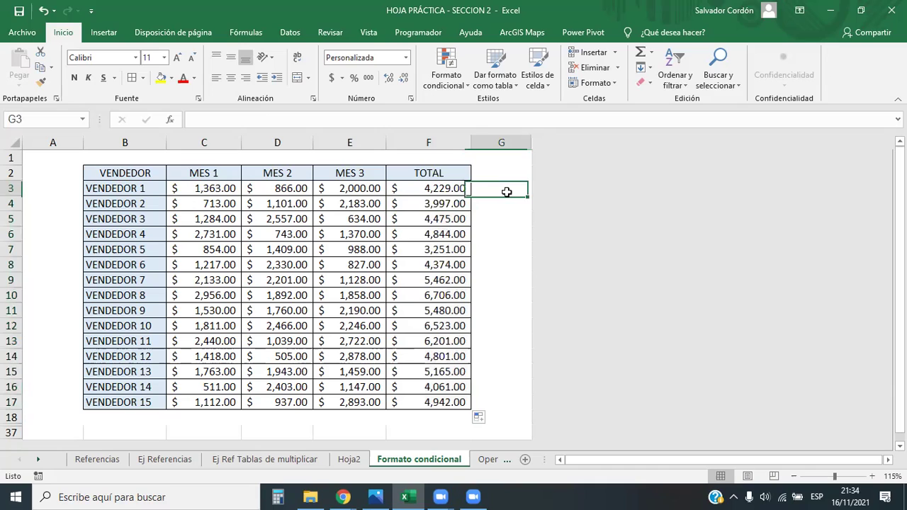
pyautogui.moveTo(458, 189); pyautogui.dragTo(433, 402)
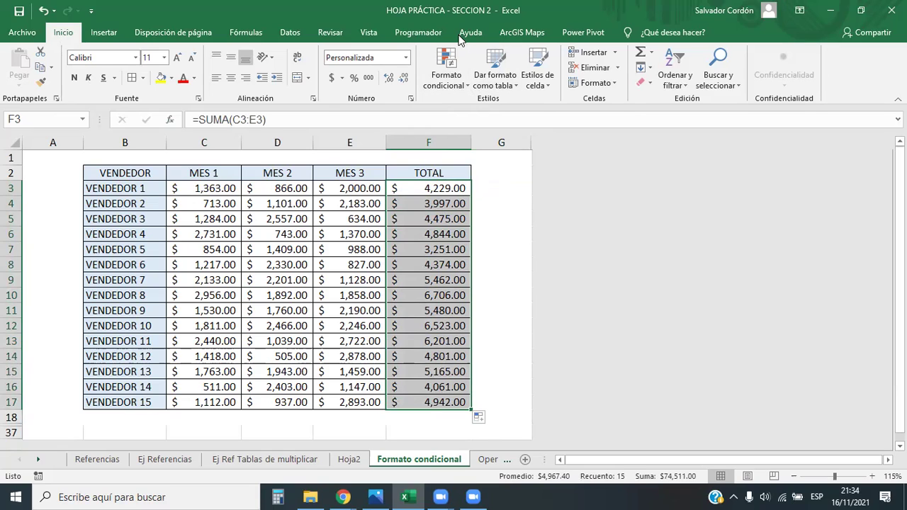
pyautogui.click(445, 91)
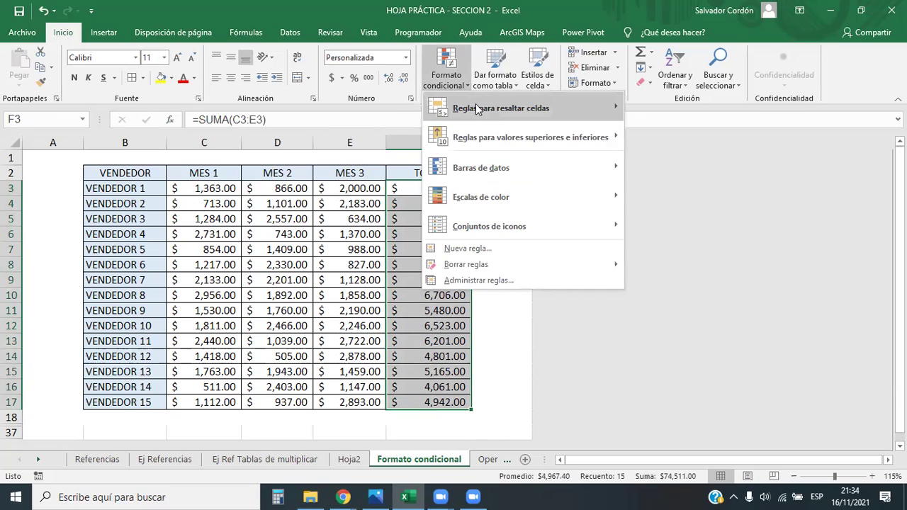
pyautogui.moveTo(488, 112)
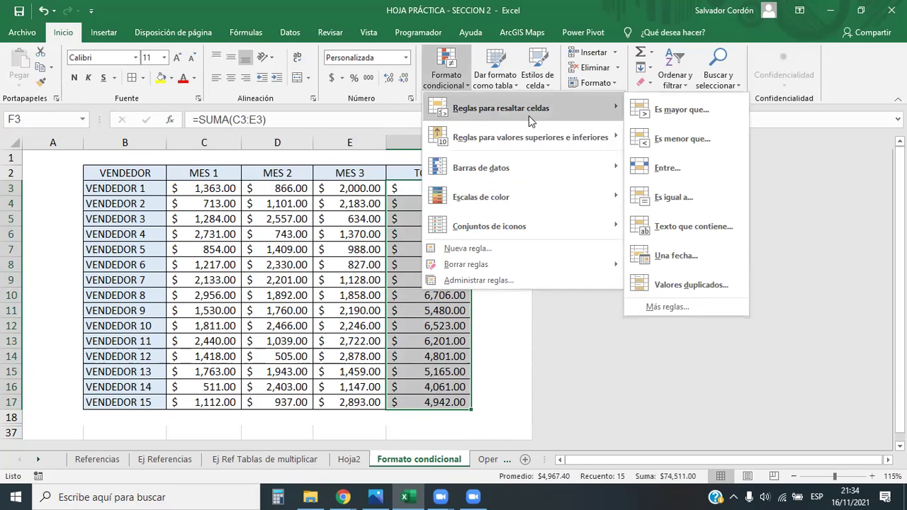
pyautogui.click(673, 111)
pyautogui.moveTo(602, 243); pyautogui.dragTo(567, 159)
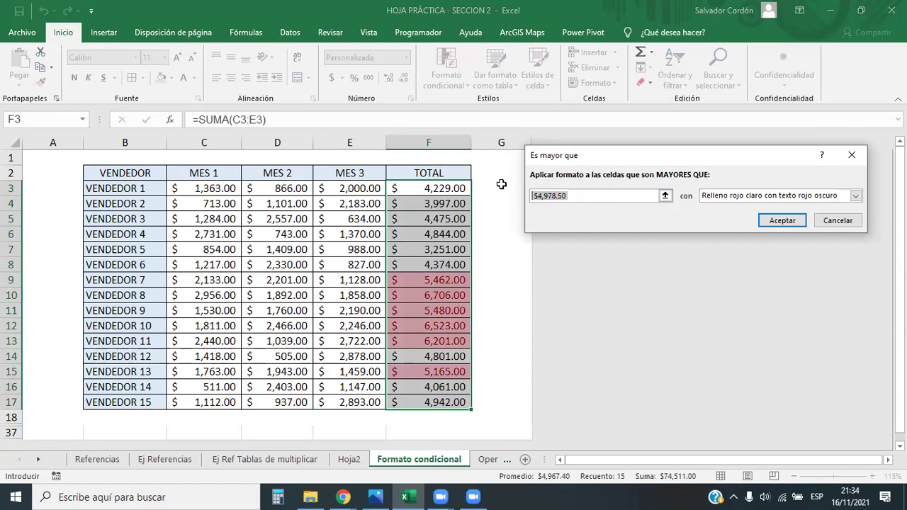
pyautogui.write('4500')
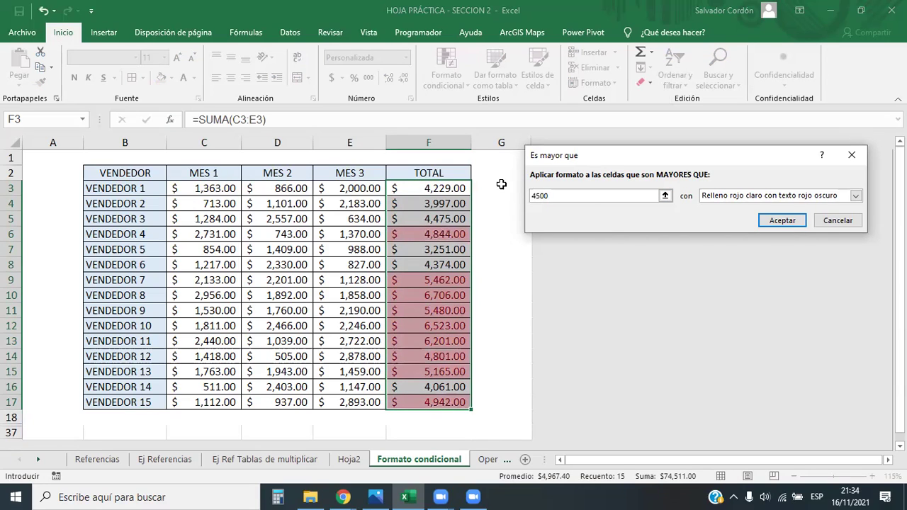
pyautogui.click(787, 204)
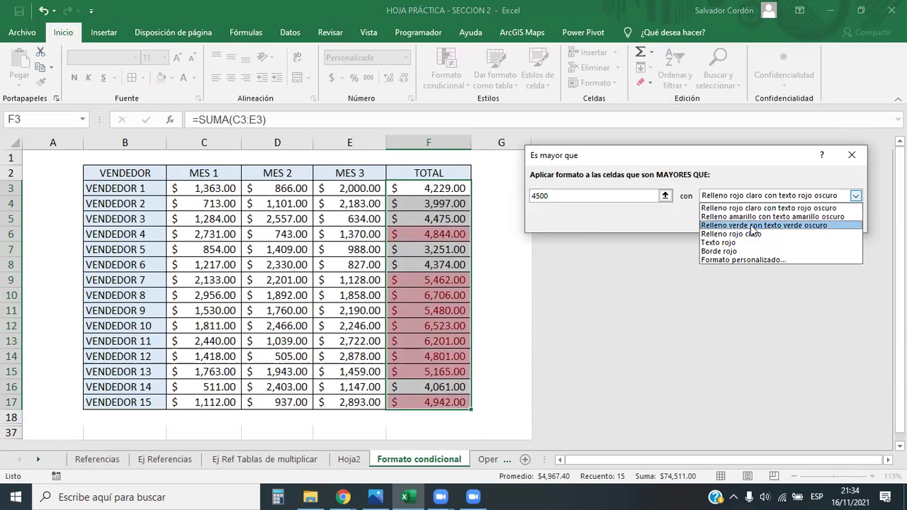
pyautogui.click(738, 224)
pyautogui.click(781, 221)
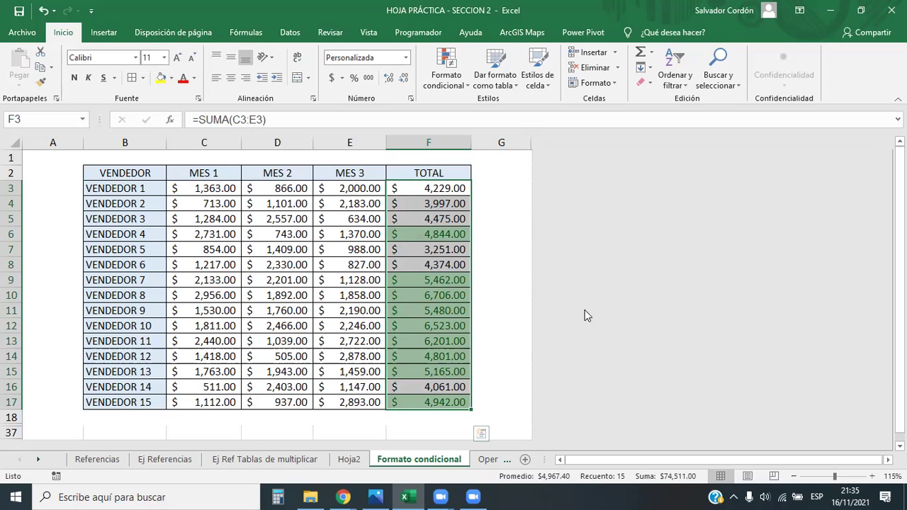
# Add a less-than-4500 highlight rule to totals F3:F17, formatted as Relleno rojo claro con texto rojo oscuro
pyautogui.moveTo(442, 196); pyautogui.dragTo(470, 407)
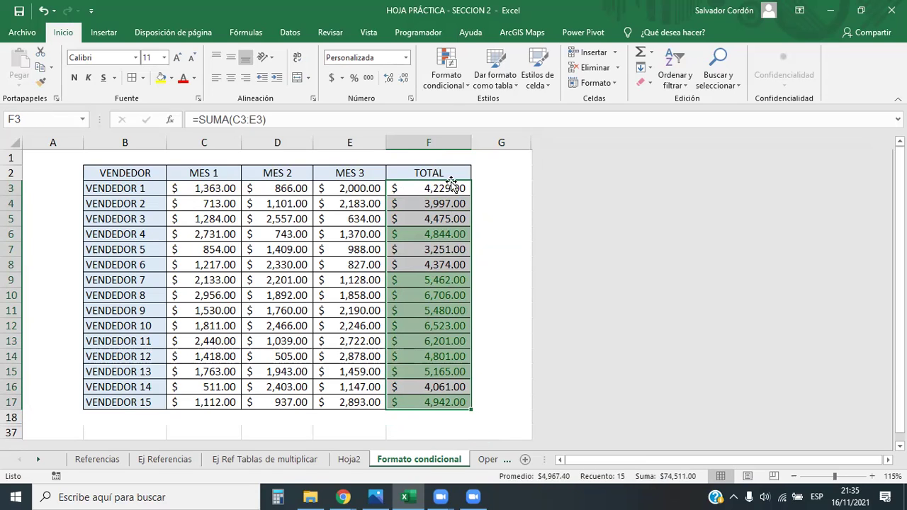
pyautogui.click(449, 84)
pyautogui.moveTo(550, 108)
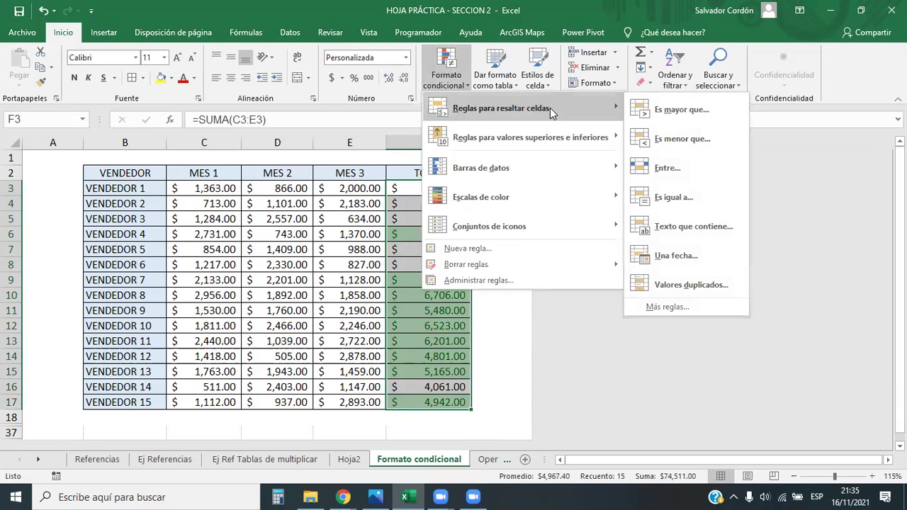
pyautogui.click(656, 141)
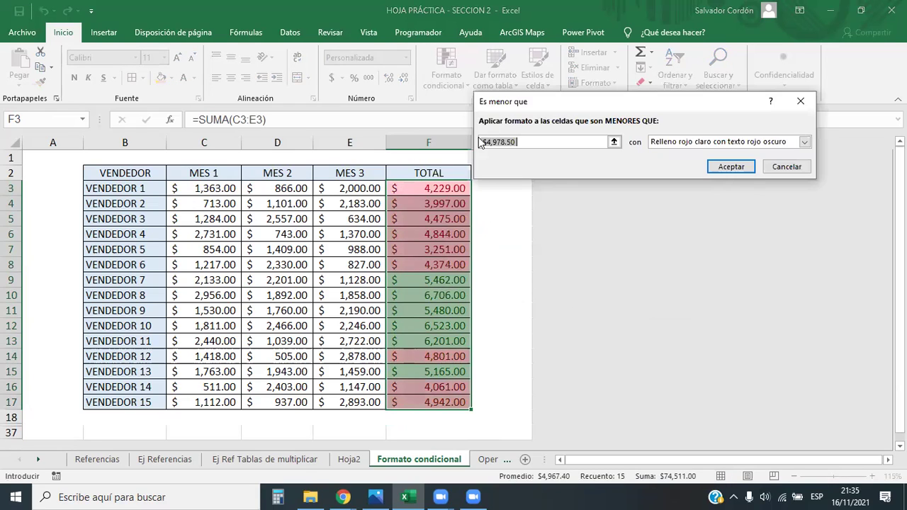
pyautogui.write('4500')
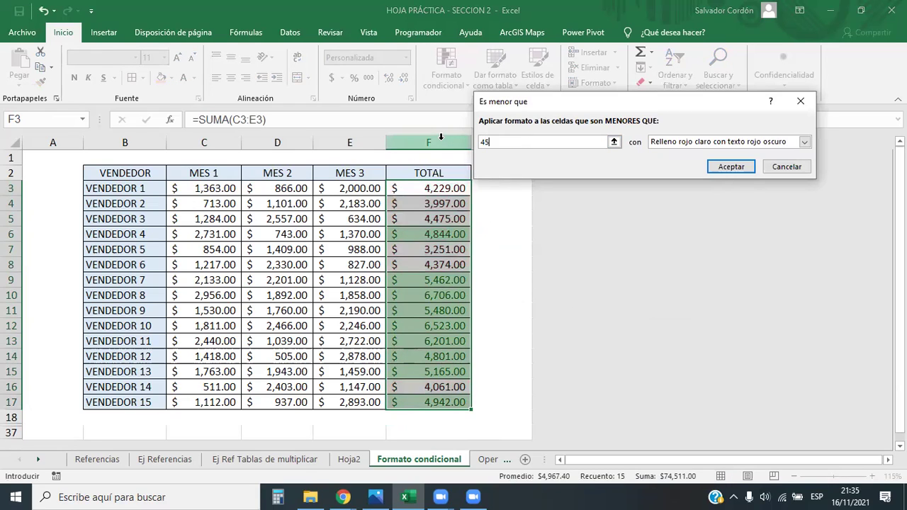
pyautogui.click(726, 166)
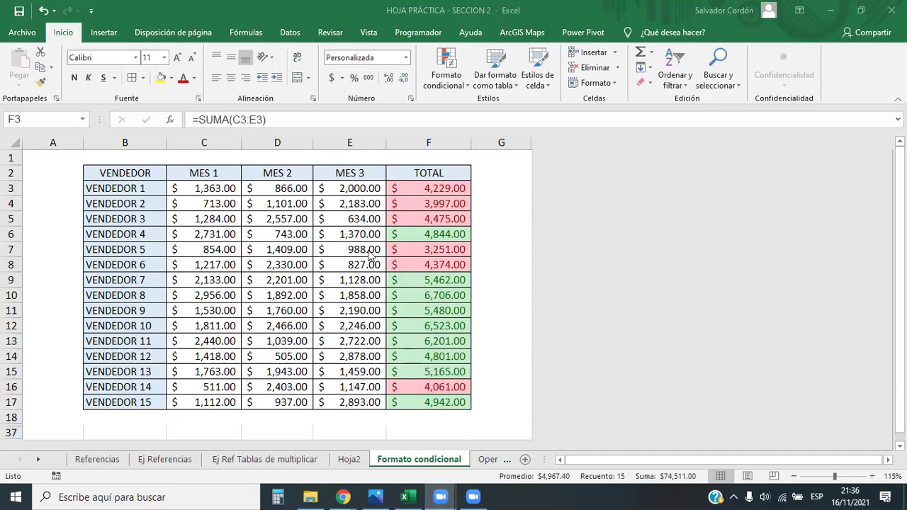
# Replace VENDEDOR 1's three monthly sales with 1,000, 2,500 and 1,000, and select the row's total in F3
pyautogui.moveTo(217, 188); pyautogui.dragTo(364, 189)
pyautogui.press('Delete')
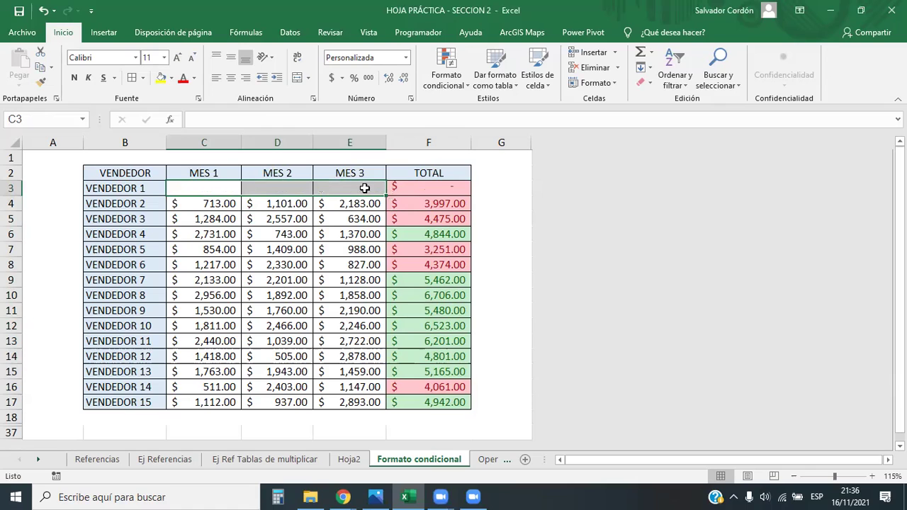
pyautogui.click(226, 190)
pyautogui.write('1,000')
pyautogui.press('Tab')
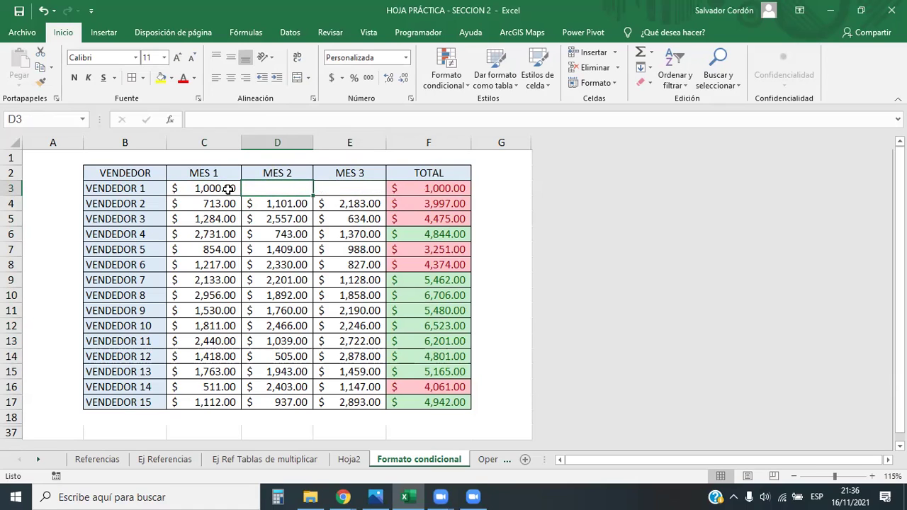
pyautogui.write('2500')
pyautogui.press('Return')
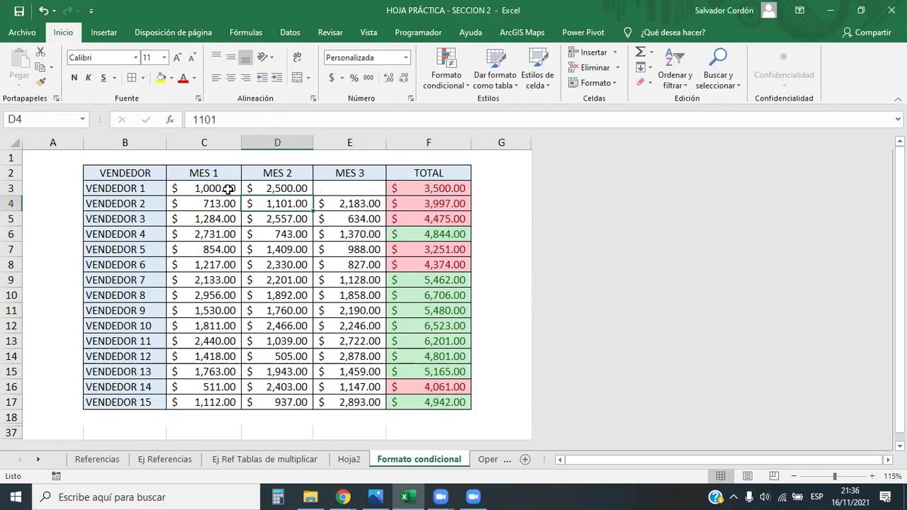
pyautogui.press('Right')
pyautogui.press('Up')
pyautogui.write('1000')
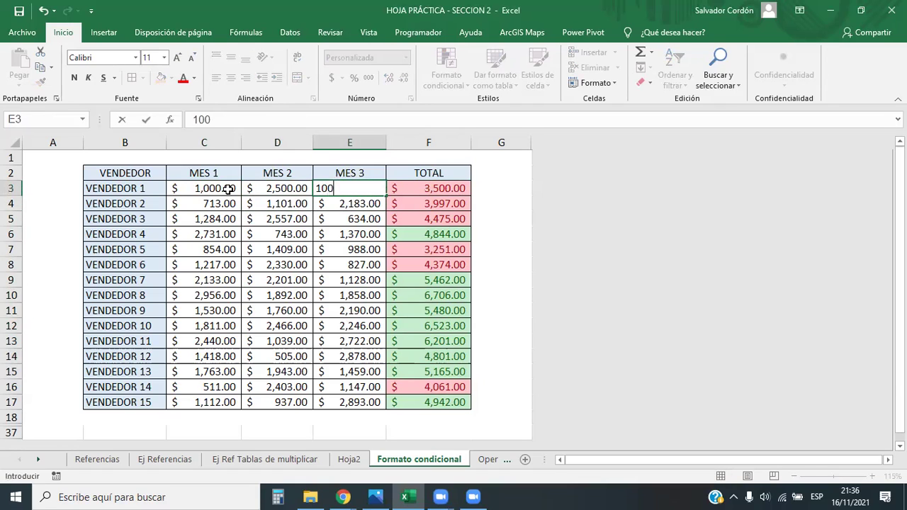
pyautogui.press('Return')
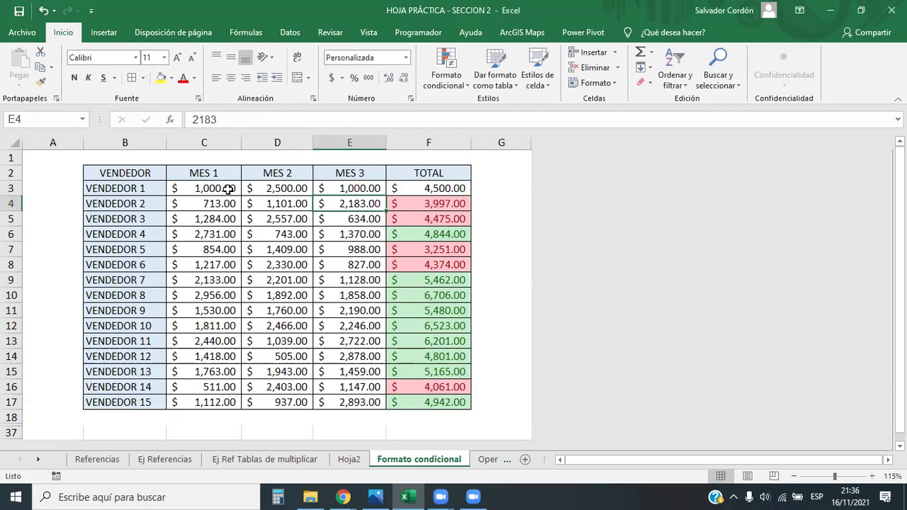
pyautogui.click(429, 190)
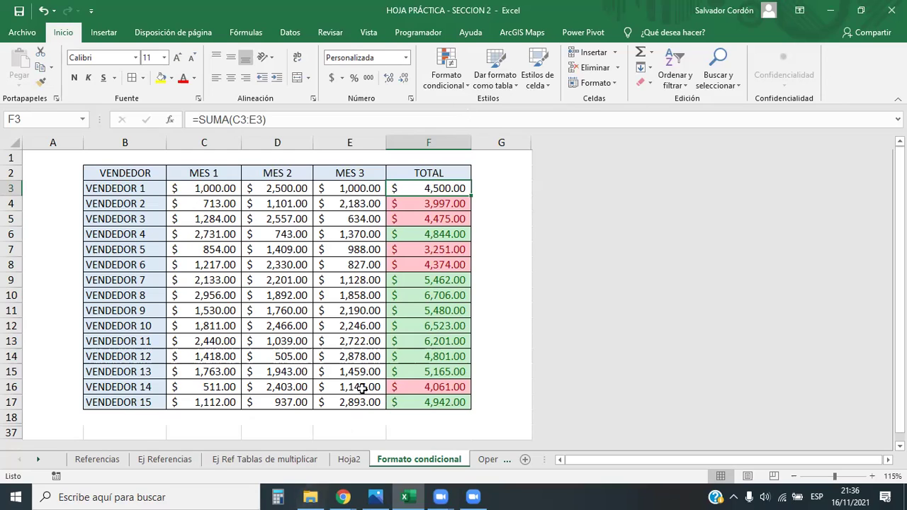
# Open the conditional formatting rules manager for totals F3:F17 and place it clear of the table
pyautogui.moveTo(440, 185); pyautogui.dragTo(433, 400)
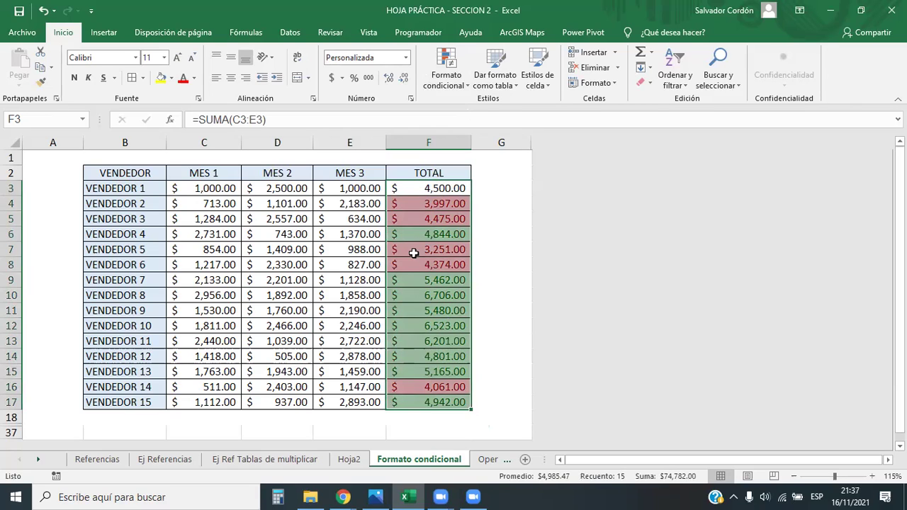
pyautogui.click(443, 84)
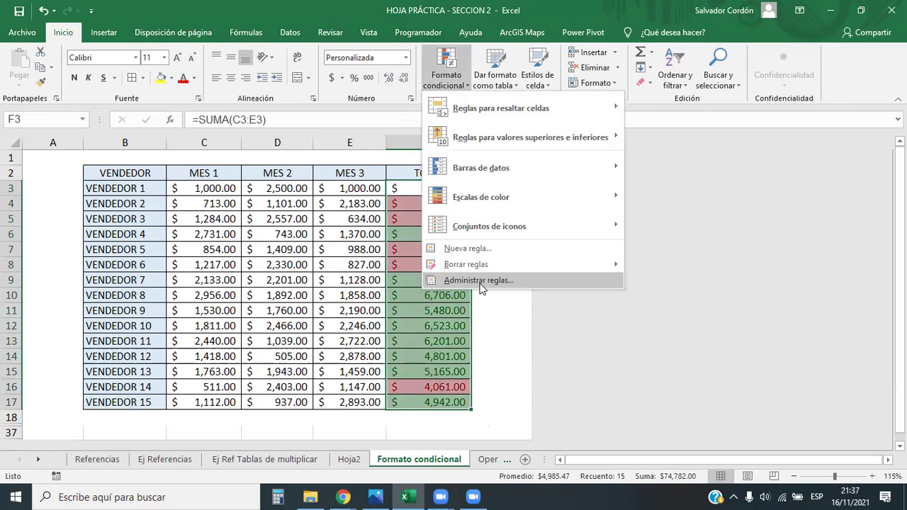
pyautogui.click(479, 281)
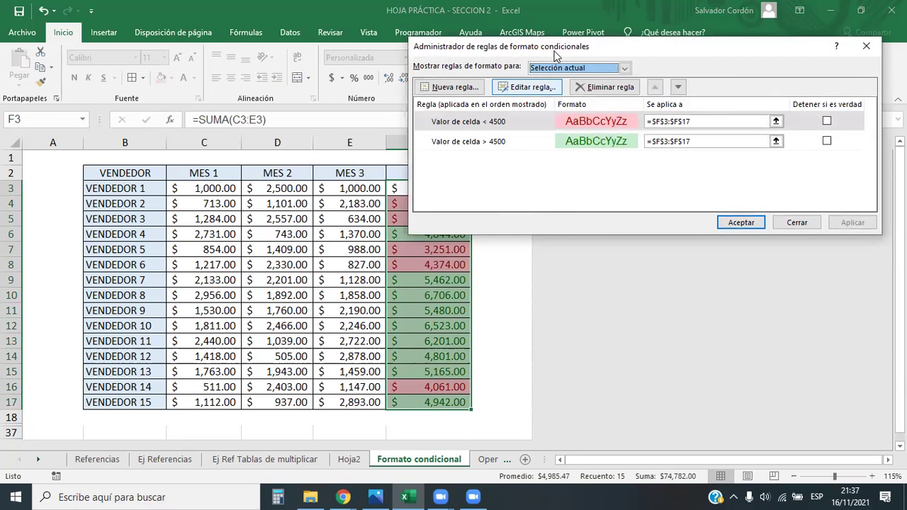
pyautogui.moveTo(556, 55); pyautogui.dragTo(636, 191)
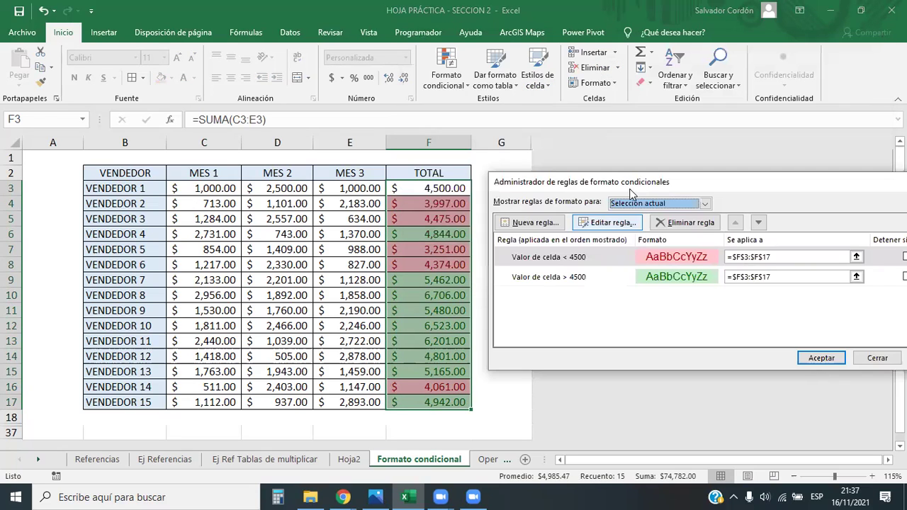
# Change the comparison of the green greater-than-4500 rule to "mayor o igual que" and apply the updated rules
pyautogui.click(567, 277)
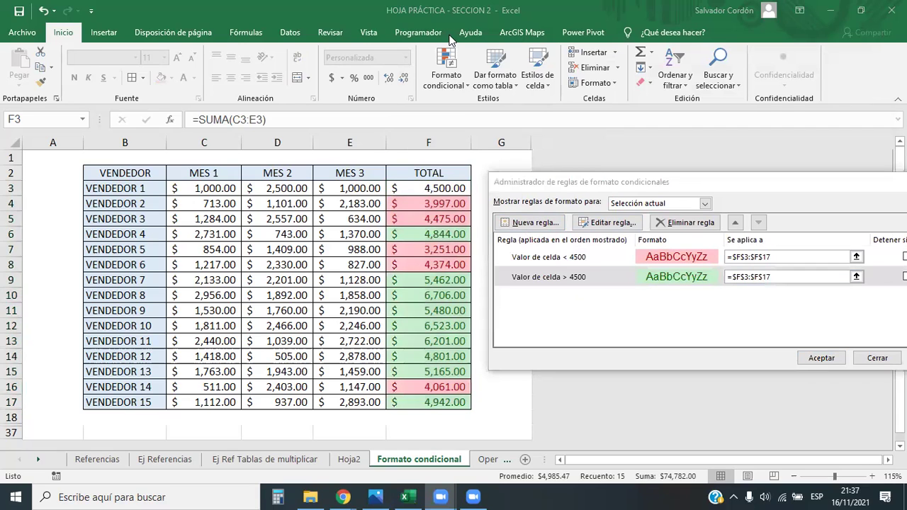
pyautogui.click(558, 276)
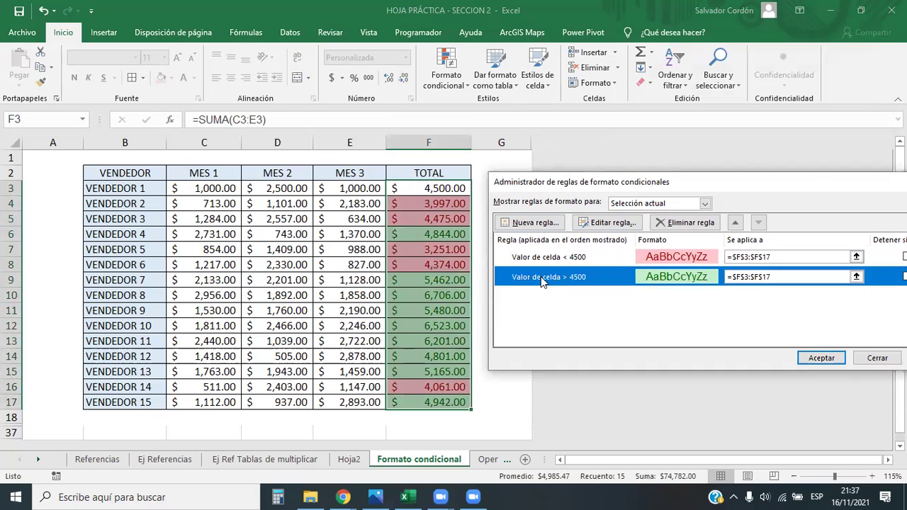
pyautogui.doubleClick(541, 276)
pyautogui.click(885, 160)
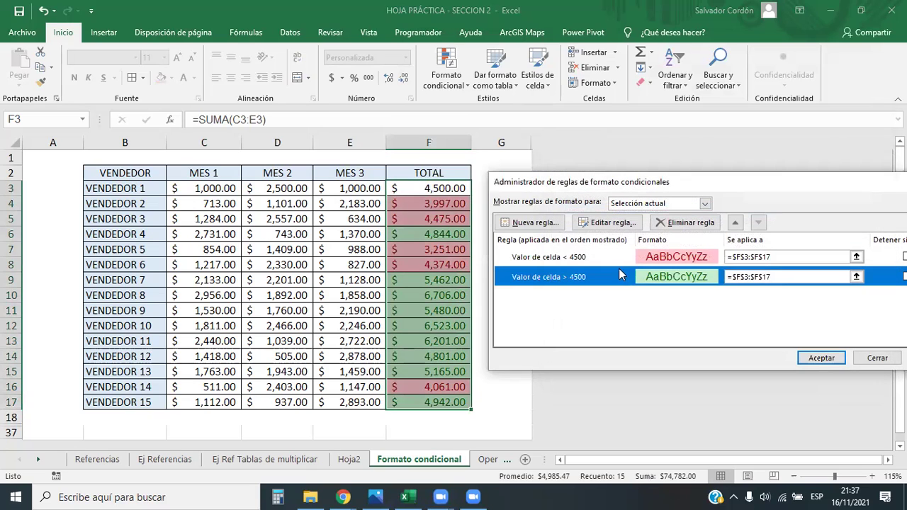
pyautogui.doubleClick(558, 277)
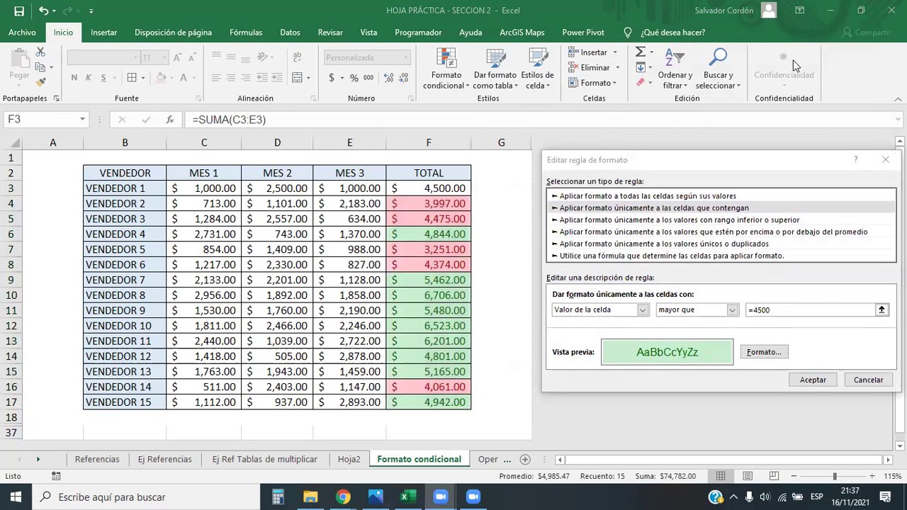
pyautogui.click(641, 163)
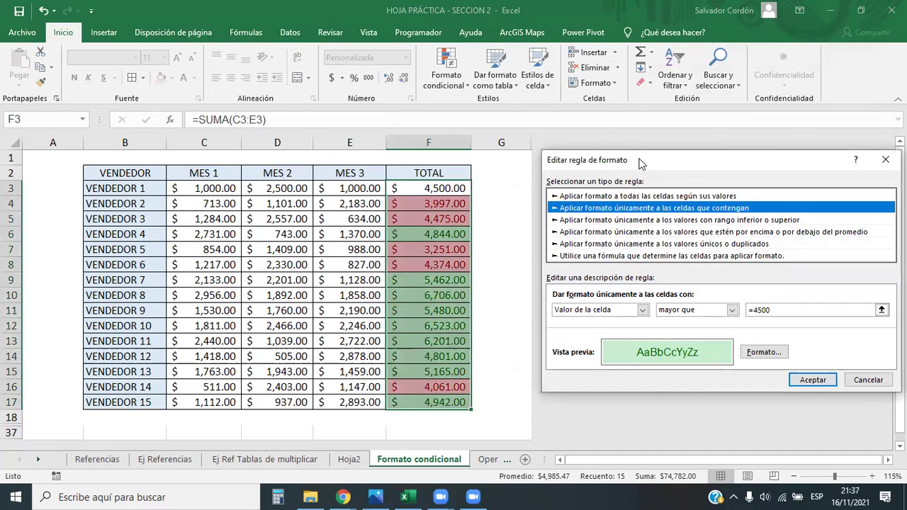
pyautogui.moveTo(641, 163); pyautogui.dragTo(589, 89)
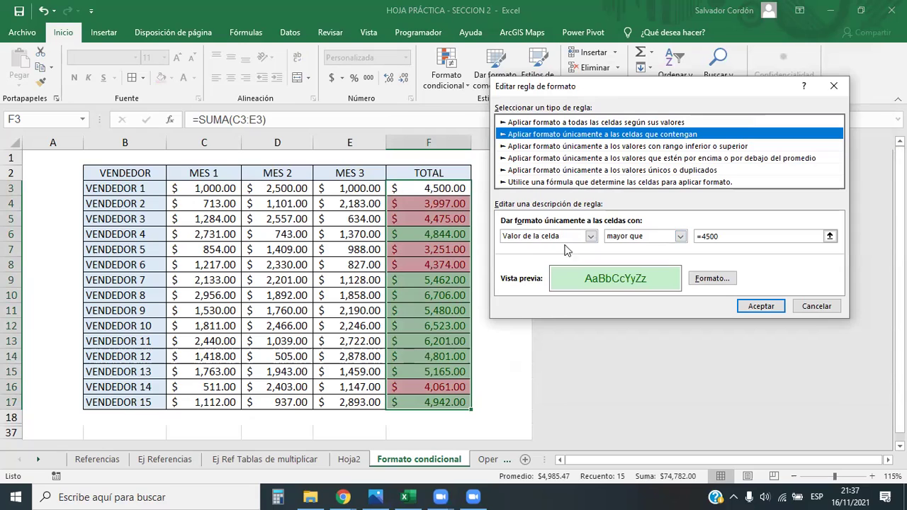
pyautogui.click(680, 237)
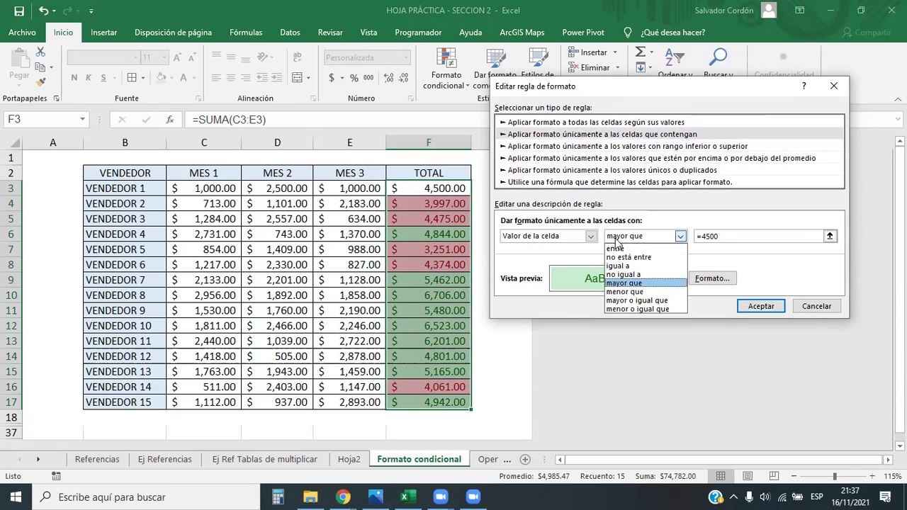
pyautogui.click(636, 300)
pyautogui.click(760, 312)
pyautogui.click(814, 358)
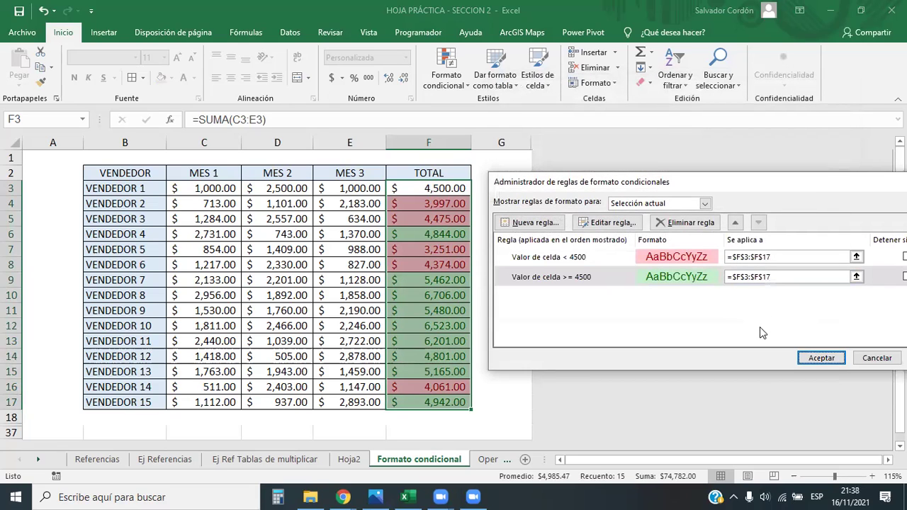
pyautogui.click(819, 358)
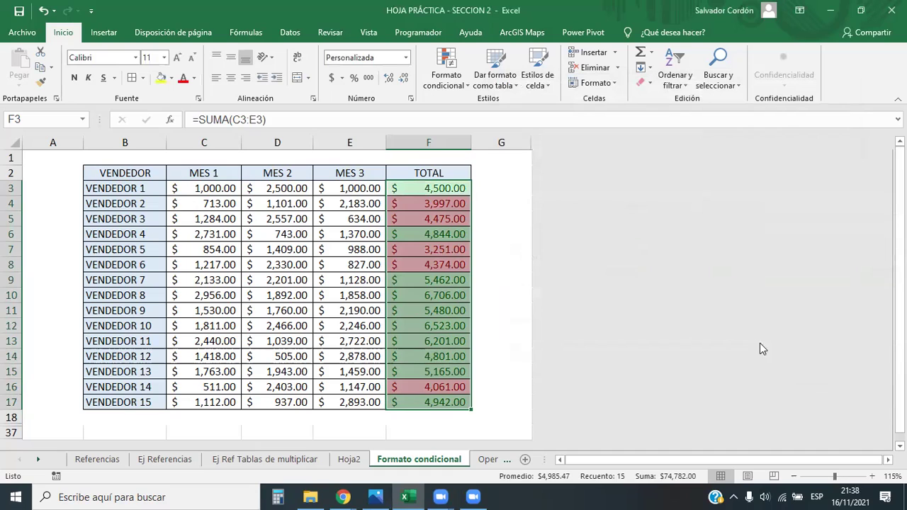
# Review the red and green highlighting across vendor totals F3:F17
pyautogui.click(352, 220)
pyautogui.moveTo(457, 192); pyautogui.dragTo(466, 401)
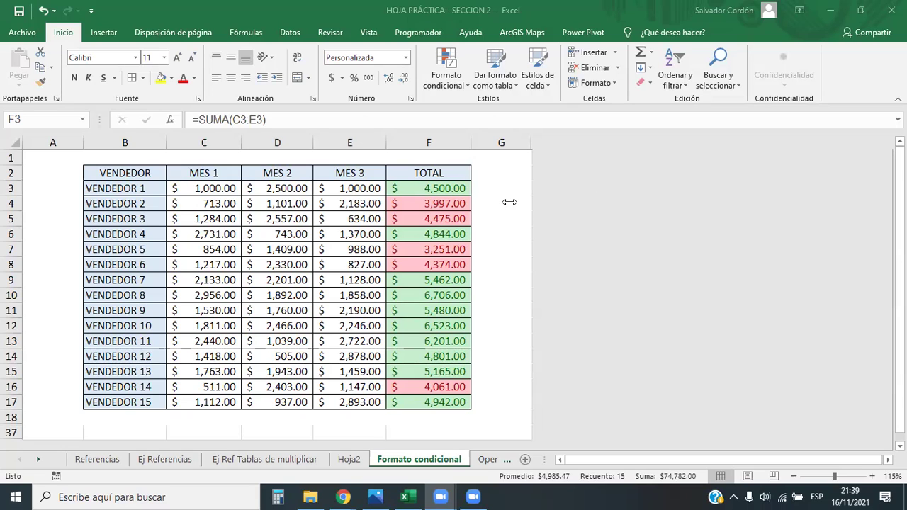
pyautogui.moveTo(419, 186); pyautogui.dragTo(438, 401)
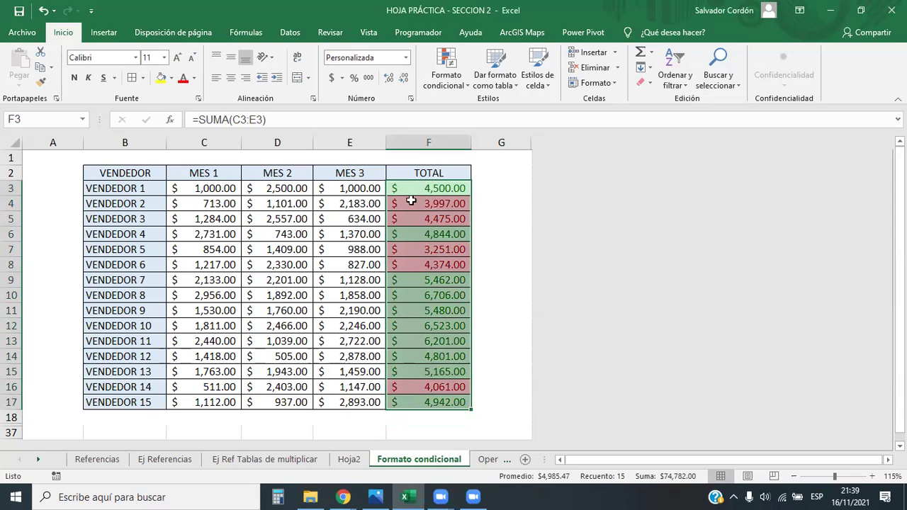
# Add a new worksheet and enter PRODUCTO 1 in cell C3
pyautogui.click(524, 459)
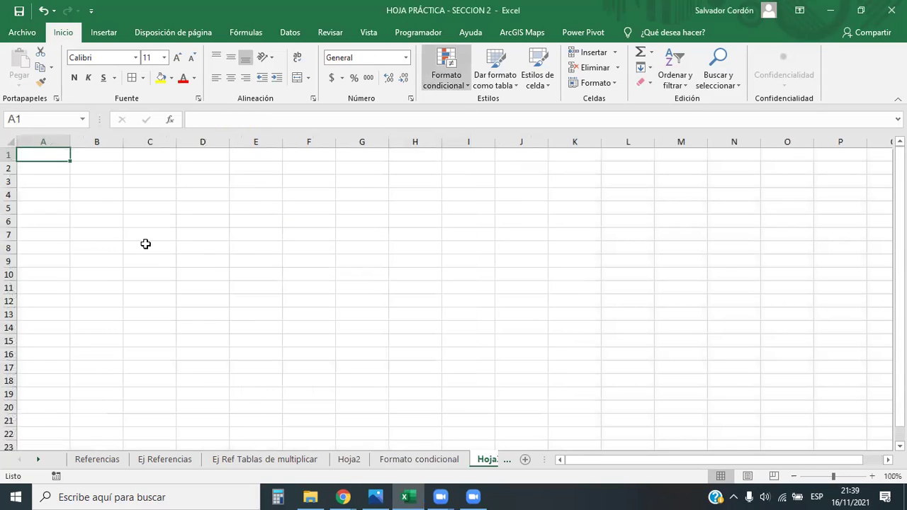
pyautogui.click(169, 180)
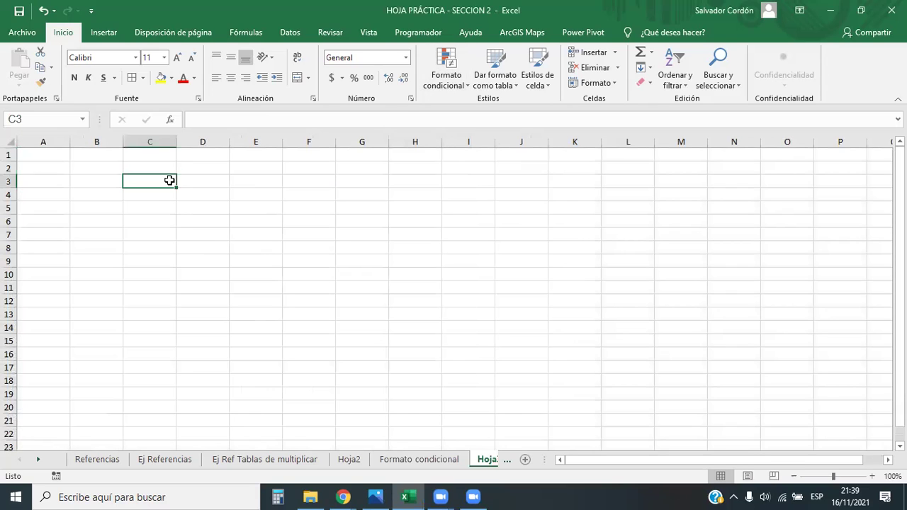
pyautogui.write('pRODUT')
pyautogui.press('BackSpace')
pyautogui.press('BackSpace')
pyautogui.press('BackSpace')
pyautogui.press('BackSpace')
pyautogui.press('BackSpace')
pyautogui.press('BackSpace')
pyautogui.write('PROD')
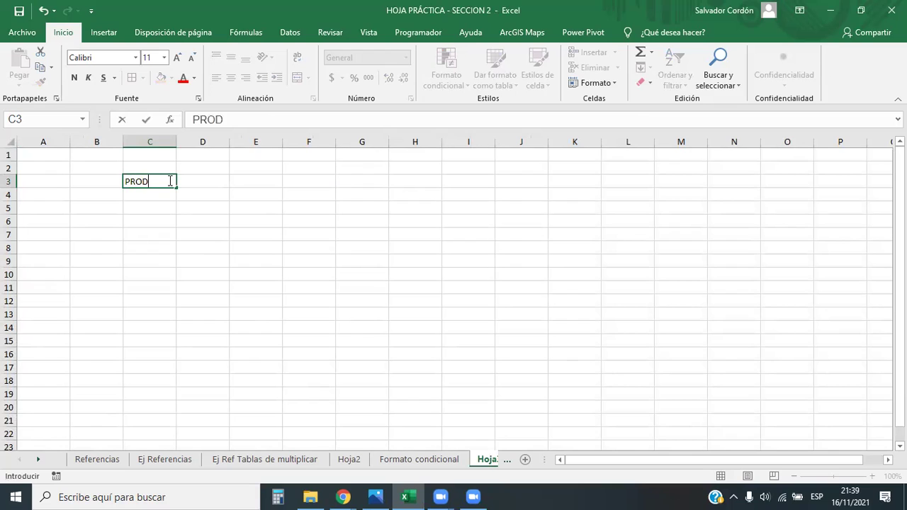
pyautogui.write('UCTO 1')
pyautogui.press('Return')
# Fill the product series from C3 down to PRODUCTO 12 in C14 and widen column C to fit
pyautogui.click(171, 181)
pyautogui.moveTo(176, 188); pyautogui.dragTo(178, 337)
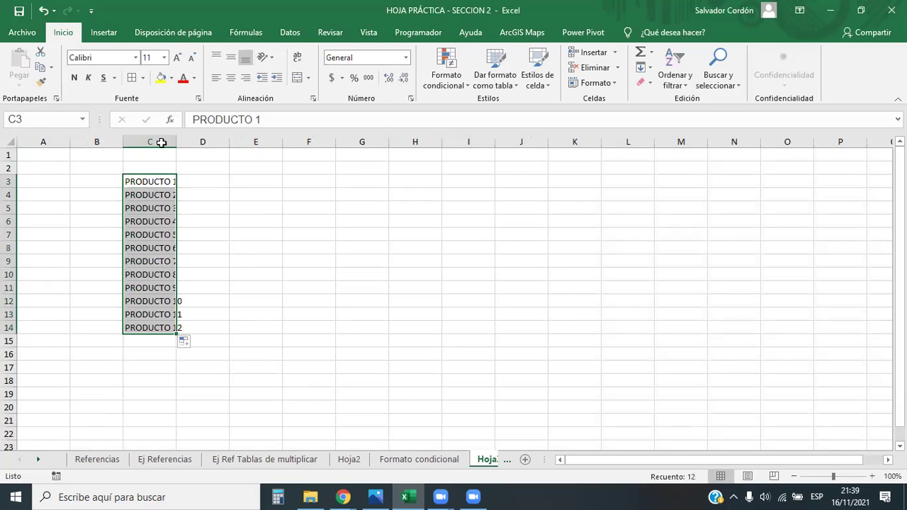
pyautogui.moveTo(171, 143); pyautogui.dragTo(214, 142)
# Enter the quantities 1, 24, 5, 4 and 7 for PRODUCTO 1 to 5 in D3:D7
pyautogui.click(320, 184)
pyautogui.press('Left')
pyautogui.press('Left')
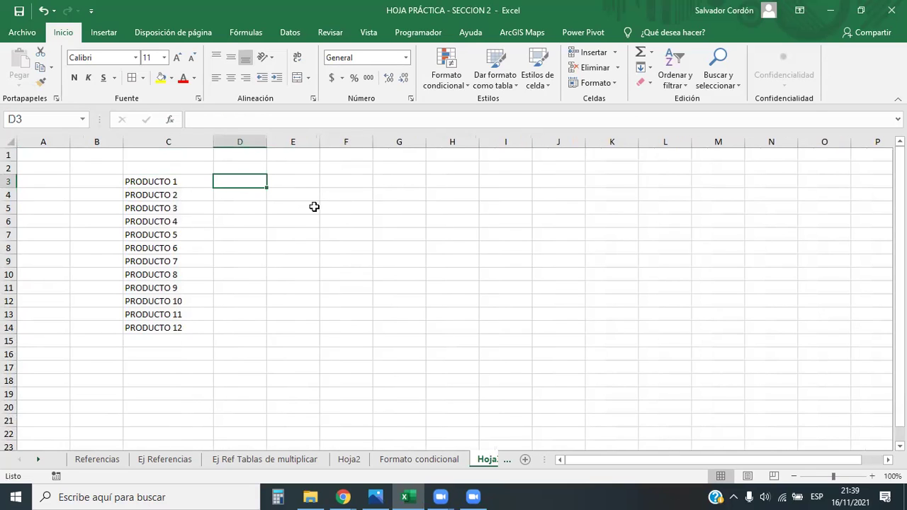
pyautogui.write('1')
pyautogui.press('Return')
pyautogui.write('24')
pyautogui.press('Return')
pyautogui.write('5')
pyautogui.press('Return')
pyautogui.write('4')
pyautogui.press('Return')
pyautogui.write('7')
pyautogui.press('Return')
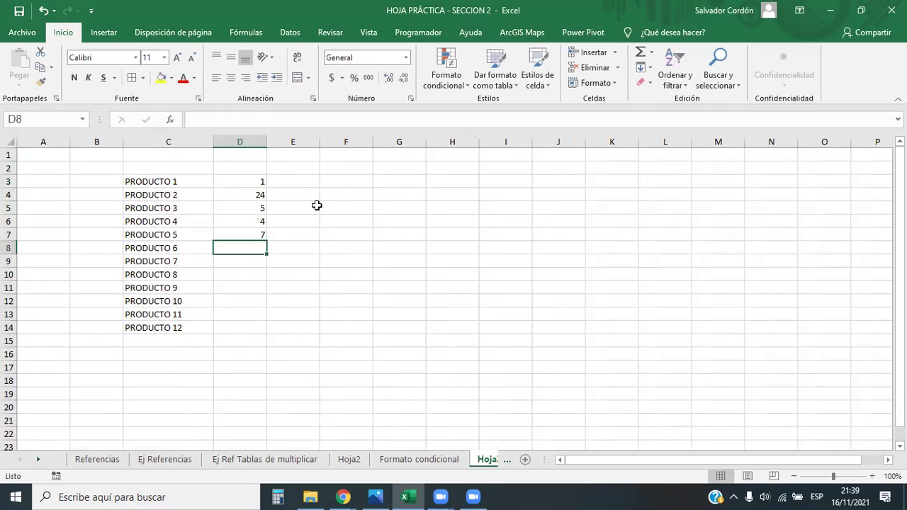
# Enter the quantities 2, 9, 1, 25, 4, 7 and 2 for PRODUCTO 6 to 12 in D8:D14
pyautogui.write('2')
pyautogui.press('Return')
pyautogui.write('9')
pyautogui.press('Return')
pyautogui.write('1')
pyautogui.press('Return')
pyautogui.write('25')
pyautogui.press('Return')
pyautogui.write('4')
pyautogui.press('Return')
pyautogui.write('7')
pyautogui.press('Return')
pyautogui.write('2')
pyautogui.press('Return')
pyautogui.moveTo(255, 182)
pyautogui.mouseDown()
pyautogui.moveTo(248, 328)
pyautogui.moveTo(235, 191)
pyautogui.moveTo(244, 182)
pyautogui.mouseUp()
pyautogui.click(283, 287)
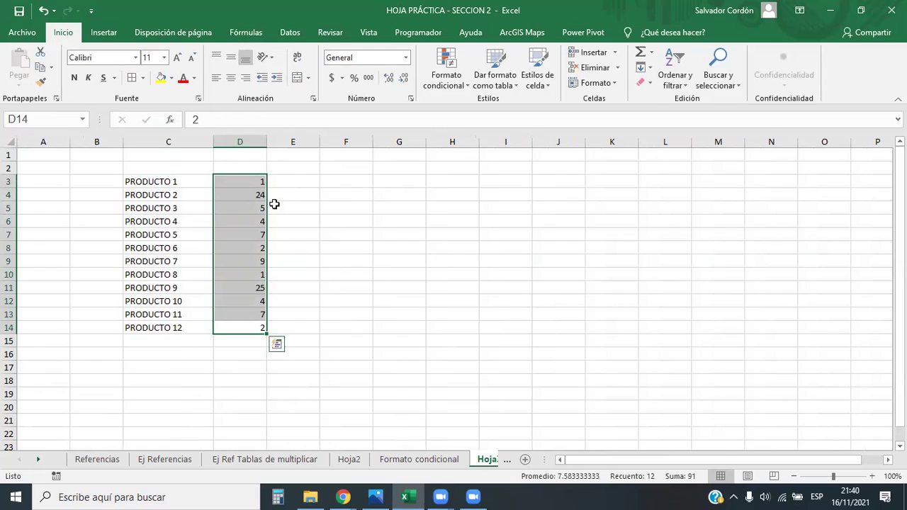
pyautogui.click(381, 255)
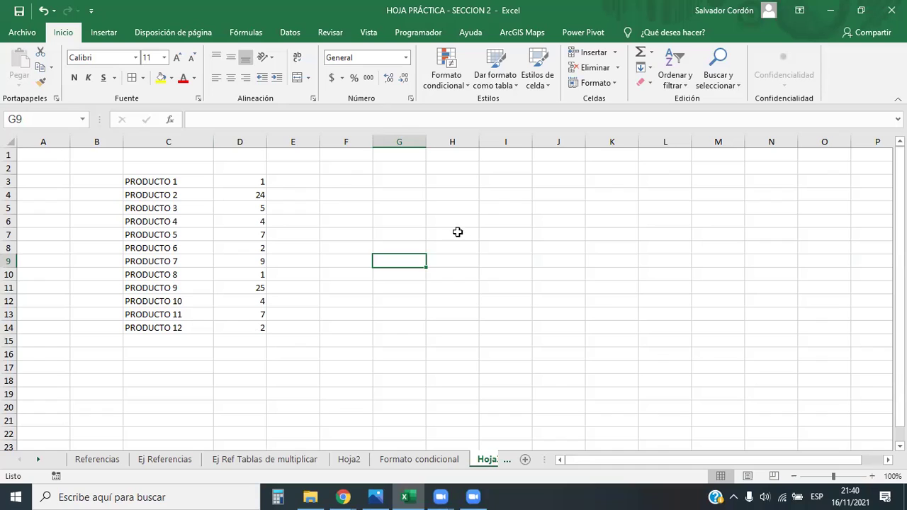
# Add a less-than-5 highlight rule to quantities D3:D14, formatted as Relleno rojo claro con texto rojo oscuro
pyautogui.moveTo(259, 181); pyautogui.dragTo(255, 331)
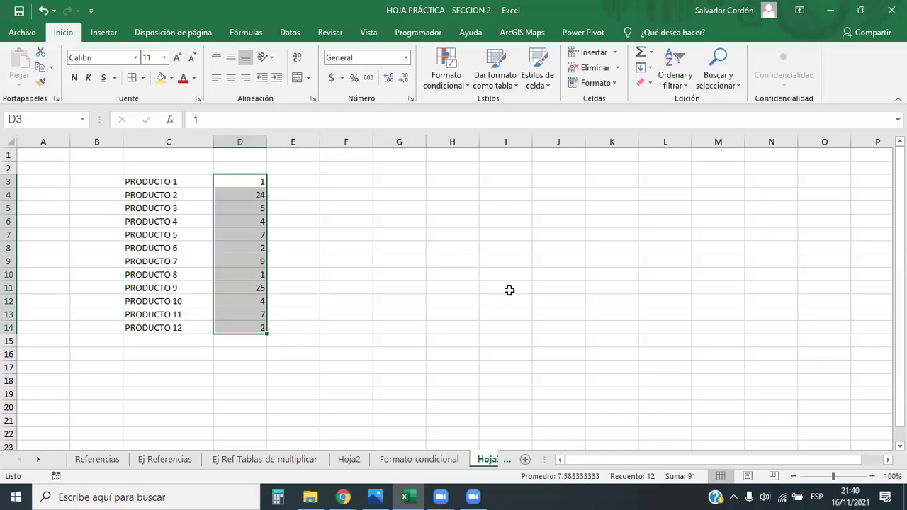
pyautogui.click(450, 79)
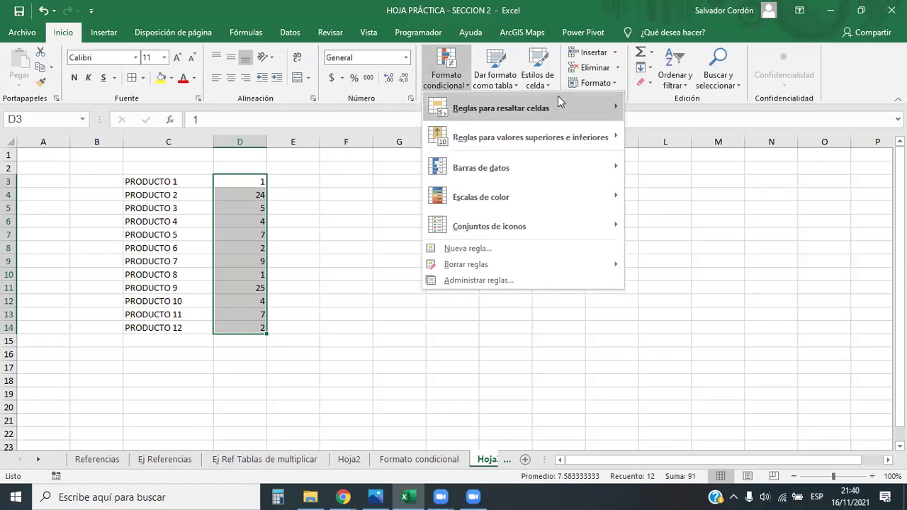
pyautogui.moveTo(602, 99)
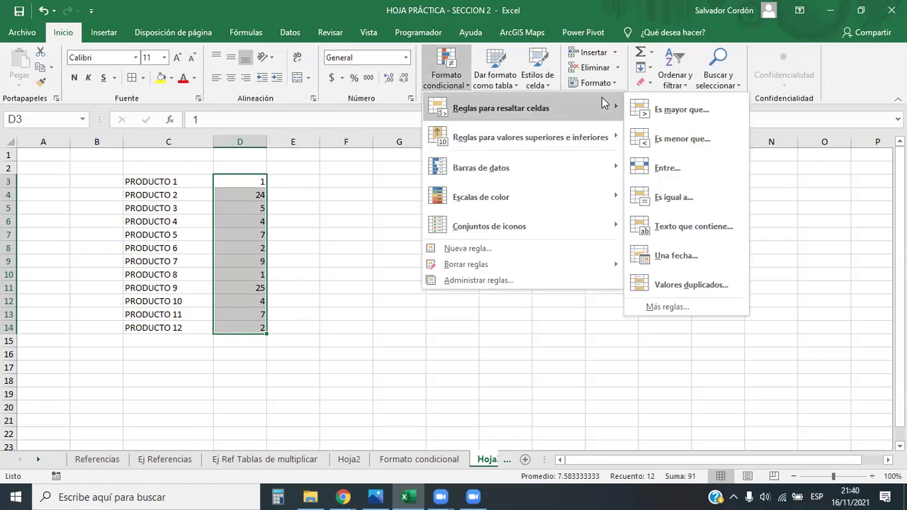
pyautogui.click(674, 142)
pyautogui.moveTo(725, 239); pyautogui.dragTo(555, 180)
pyautogui.doubleClick(423, 221)
pyautogui.write('5')
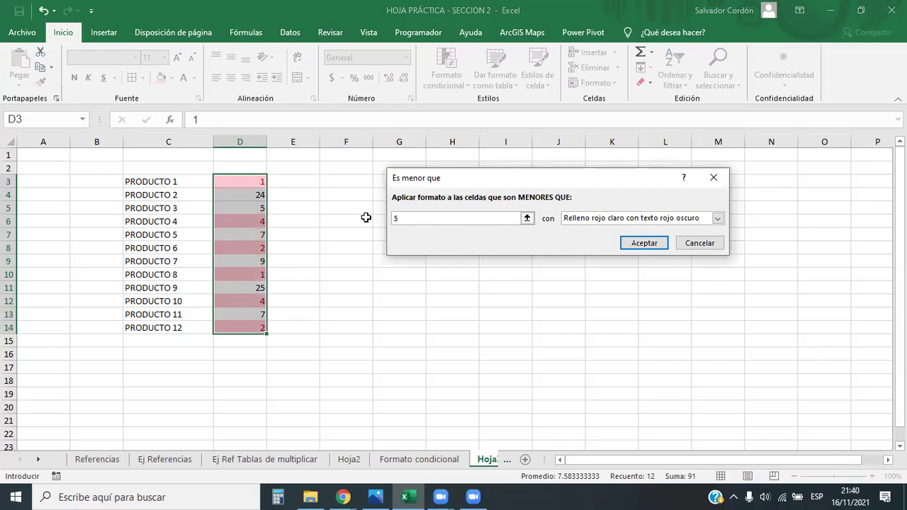
pyautogui.press('Return')
pyautogui.click(366, 217)
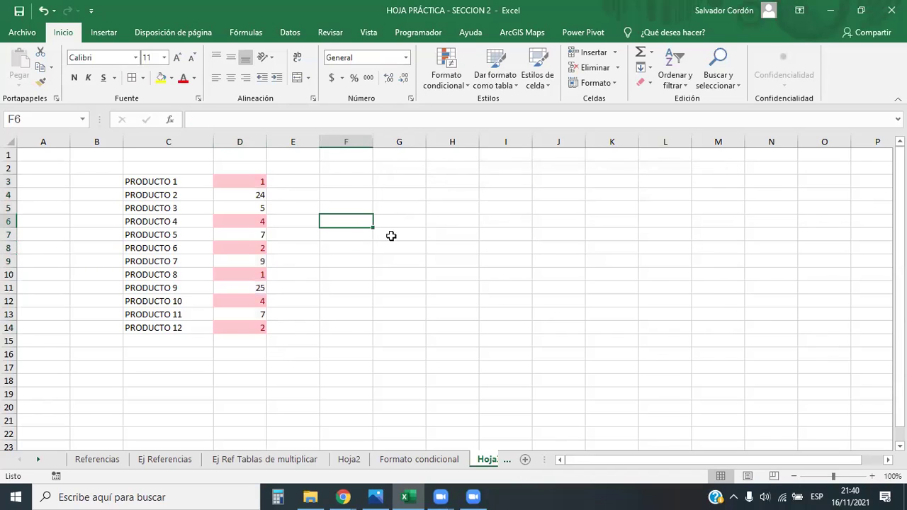
# Center the quantities in D3:D14 horizontally
pyautogui.moveTo(260, 182); pyautogui.dragTo(253, 322)
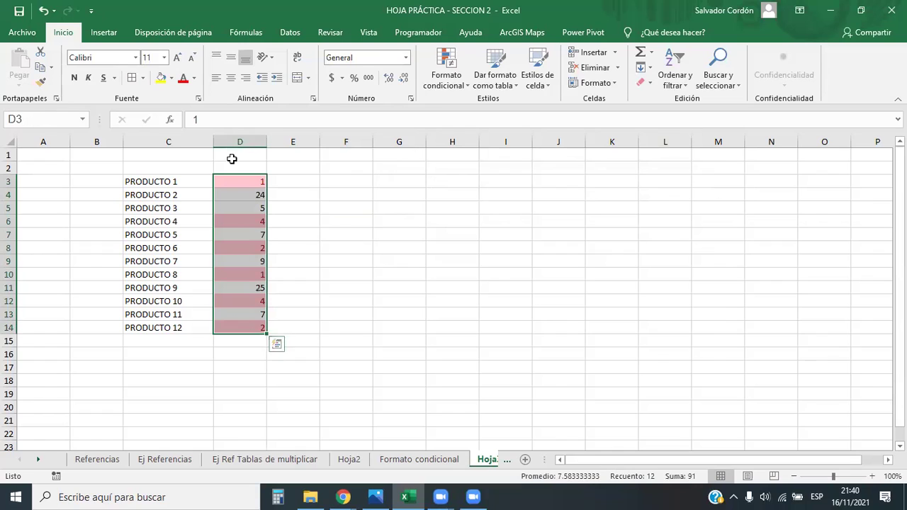
pyautogui.click(230, 77)
pyautogui.click(399, 248)
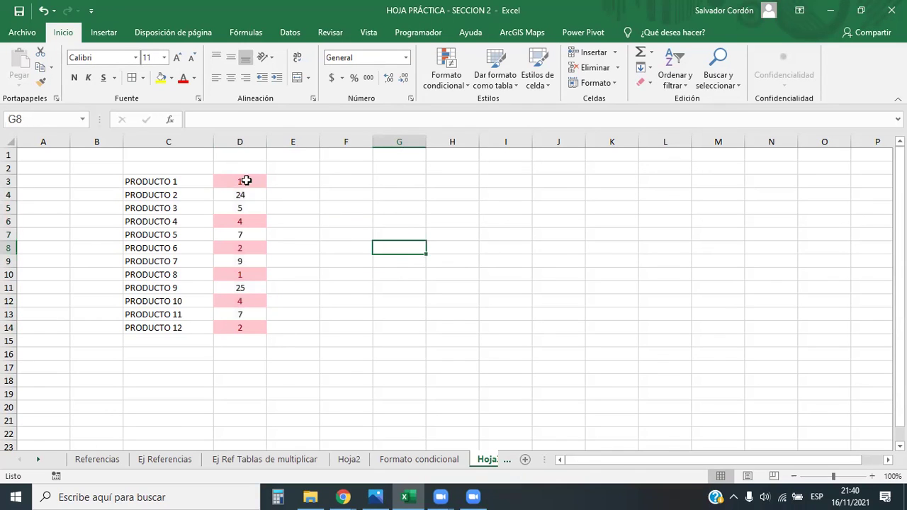
pyautogui.moveTo(245, 182); pyautogui.dragTo(241, 196)
pyautogui.click(510, 279)
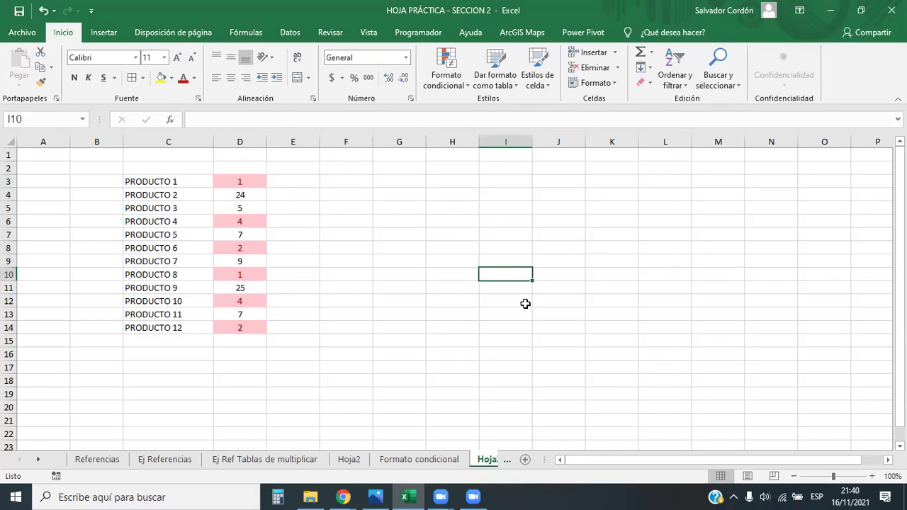
# Set PRODUCTO 1's quantity in D3 to 30 and check its highlighting against the rule
pyautogui.click(263, 181)
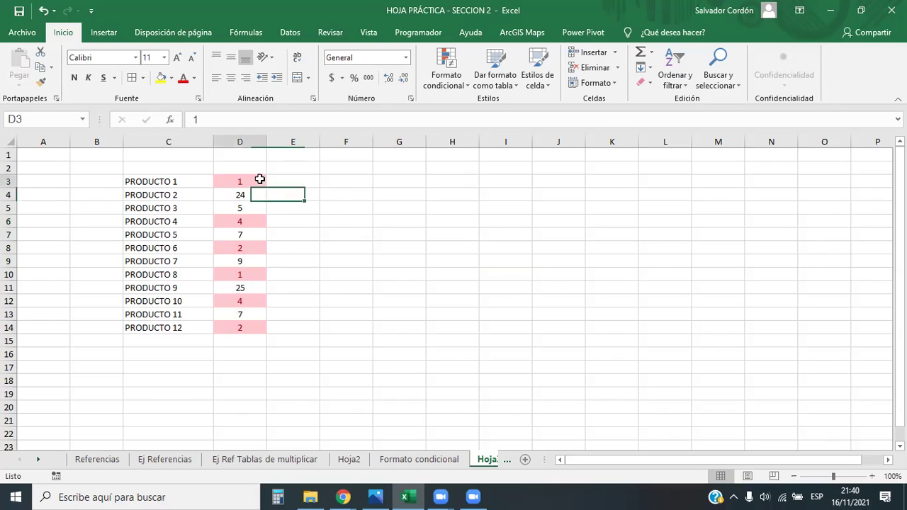
pyautogui.write('30')
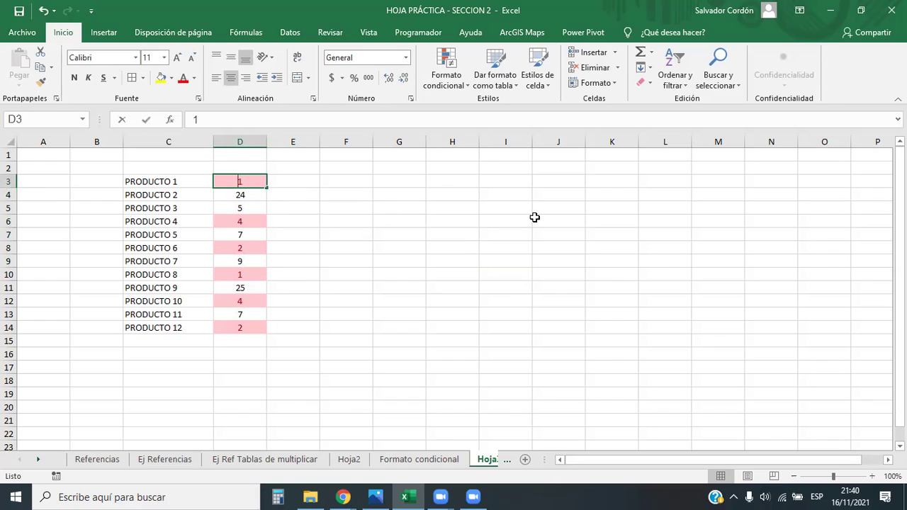
pyautogui.press('Return')
pyautogui.click(534, 217)
pyautogui.moveTo(240, 182); pyautogui.dragTo(239, 207)
pyautogui.click(345, 207)
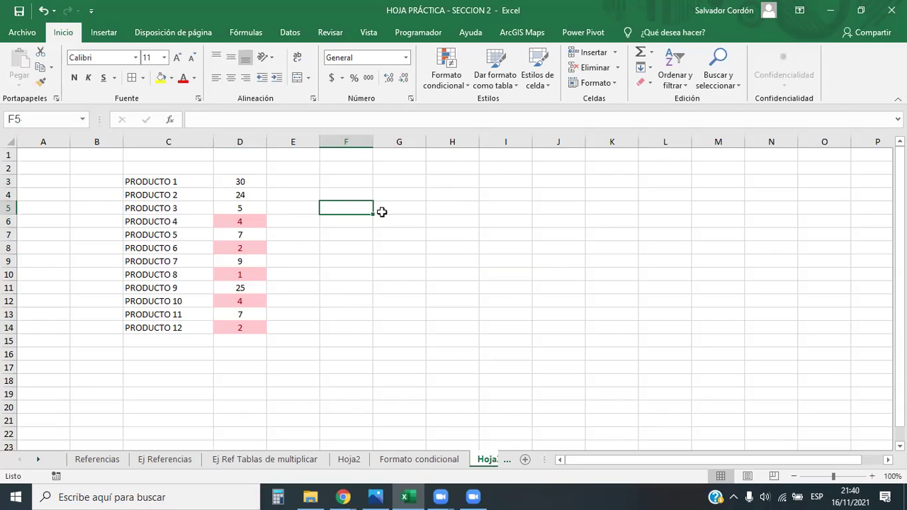
pyautogui.click(247, 183)
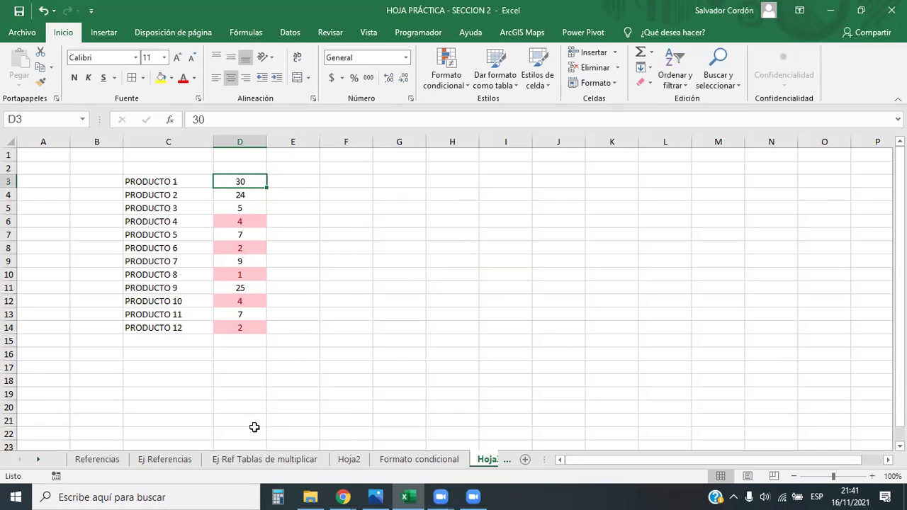
# On the Formato condicional sheet, clear the conditional formatting rules from the TOTAL cells F3:F16
pyautogui.click(418, 459)
pyautogui.click(365, 231)
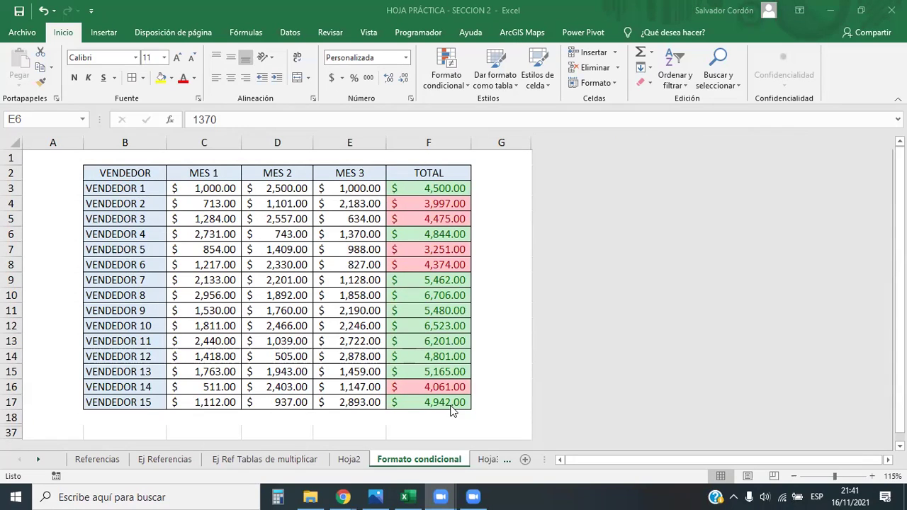
pyautogui.click(449, 355)
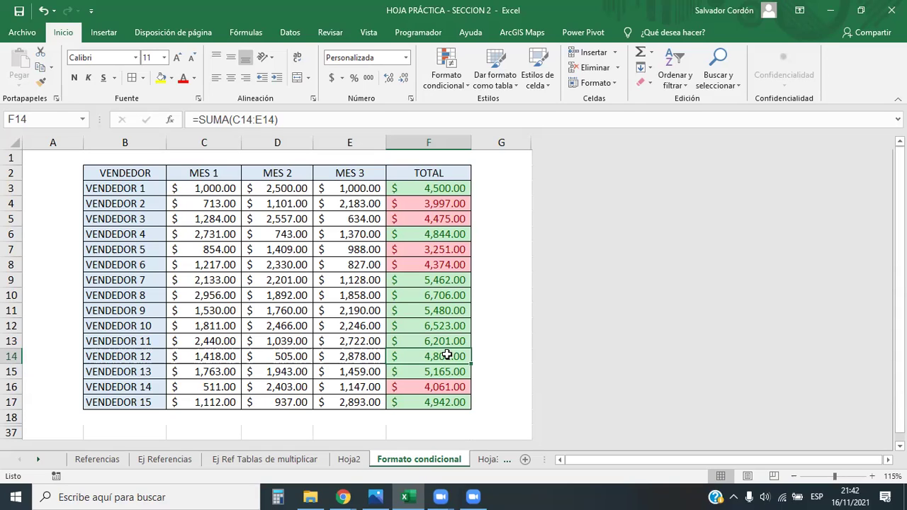
pyautogui.click(432, 311)
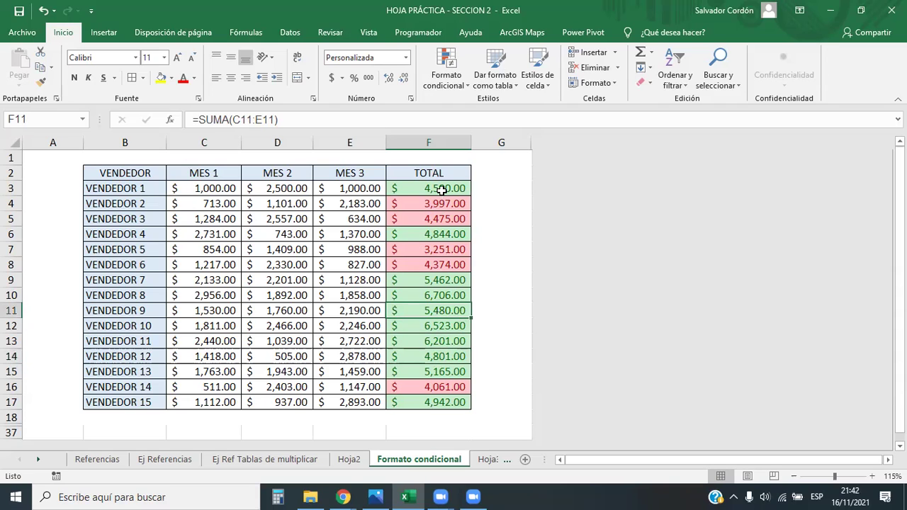
pyautogui.moveTo(441, 189); pyautogui.dragTo(429, 386)
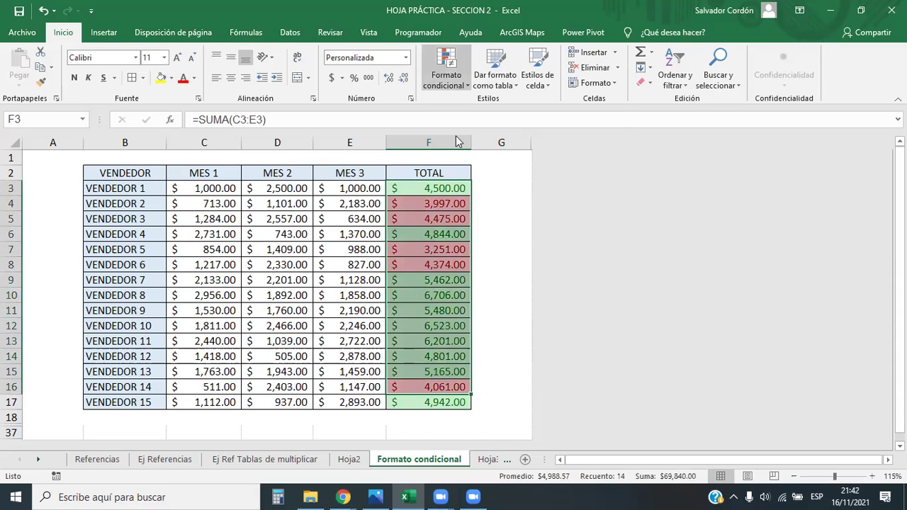
pyautogui.moveTo(479, 266)
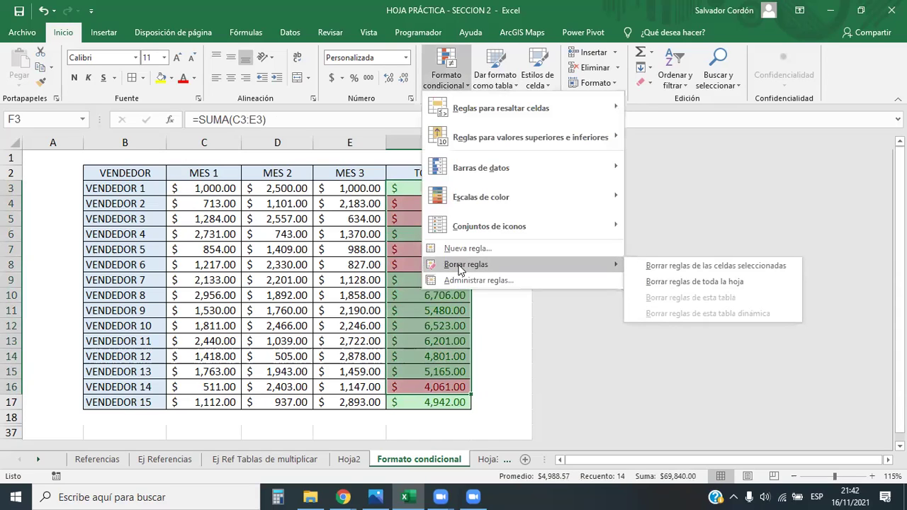
pyautogui.moveTo(521, 264)
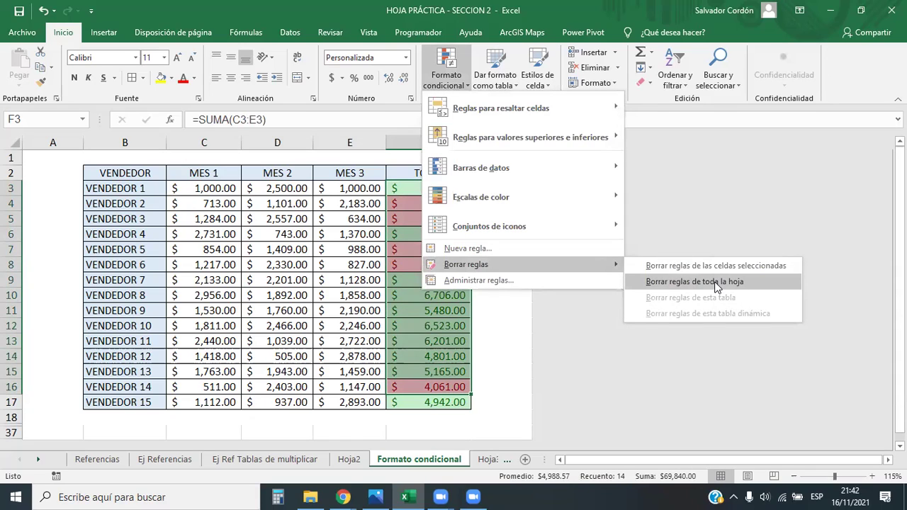
pyautogui.click(682, 267)
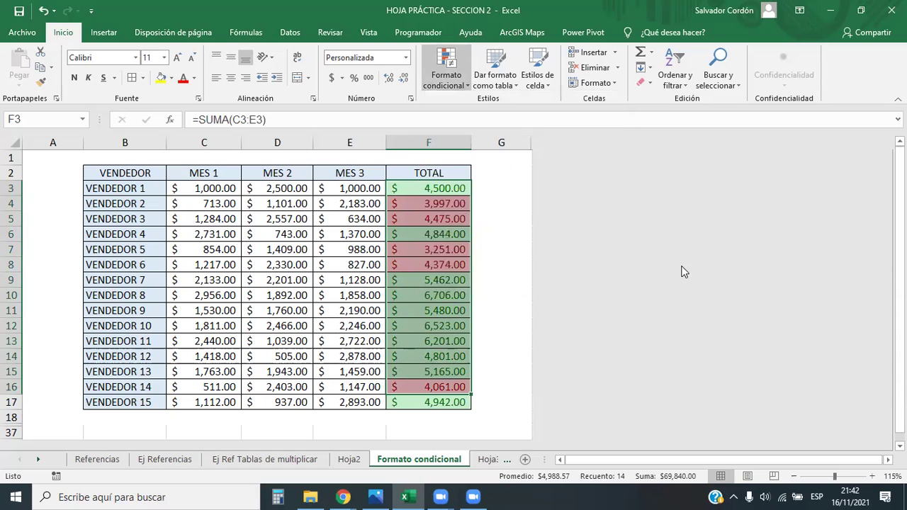
# Clear the conditional formatting rules from the whole TOTAL range F3:F17, including VENDEDOR 15's cell
pyautogui.click(425, 310)
pyautogui.click(432, 248)
pyautogui.moveTo(429, 188); pyautogui.dragTo(436, 386)
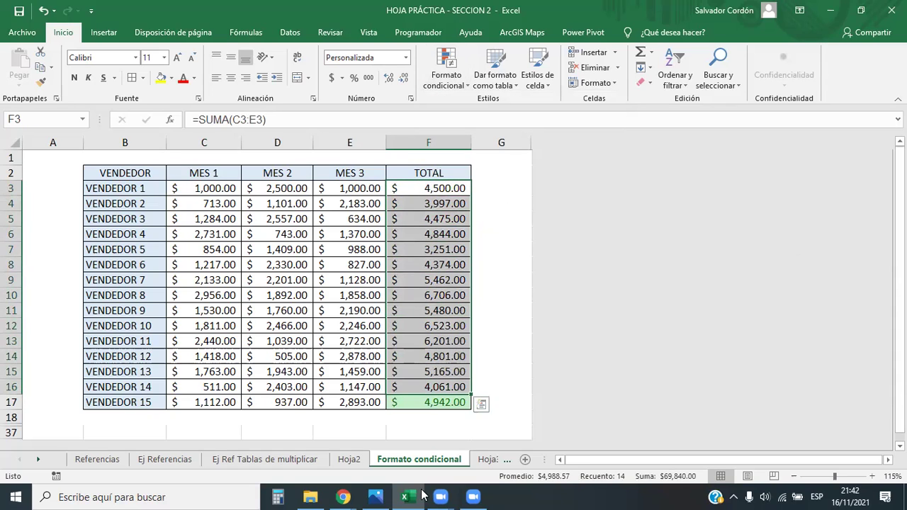
pyautogui.click(421, 386)
pyautogui.moveTo(450, 188); pyautogui.dragTo(436, 401)
pyautogui.click(446, 75)
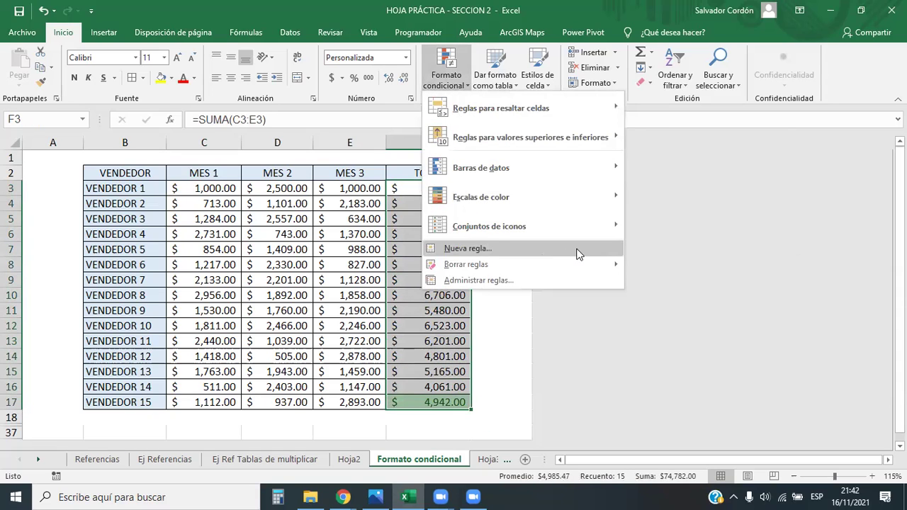
pyautogui.moveTo(587, 264)
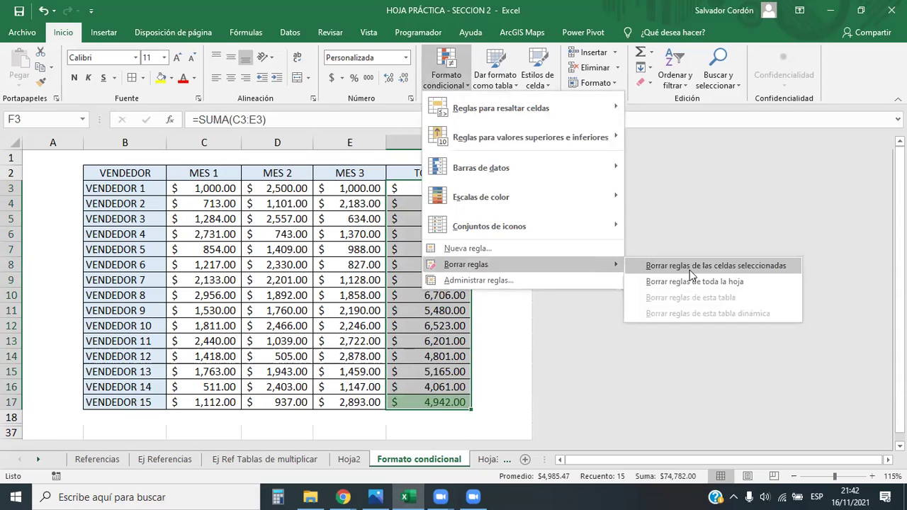
pyautogui.click(690, 270)
pyautogui.click(479, 265)
# Add a greater-than-5500 highlight rule to totals F3:F17, formatted as Relleno verde con texto verde oscuro
pyautogui.moveTo(440, 189); pyautogui.dragTo(439, 401)
pyautogui.click(503, 254)
pyautogui.moveTo(445, 190); pyautogui.dragTo(443, 401)
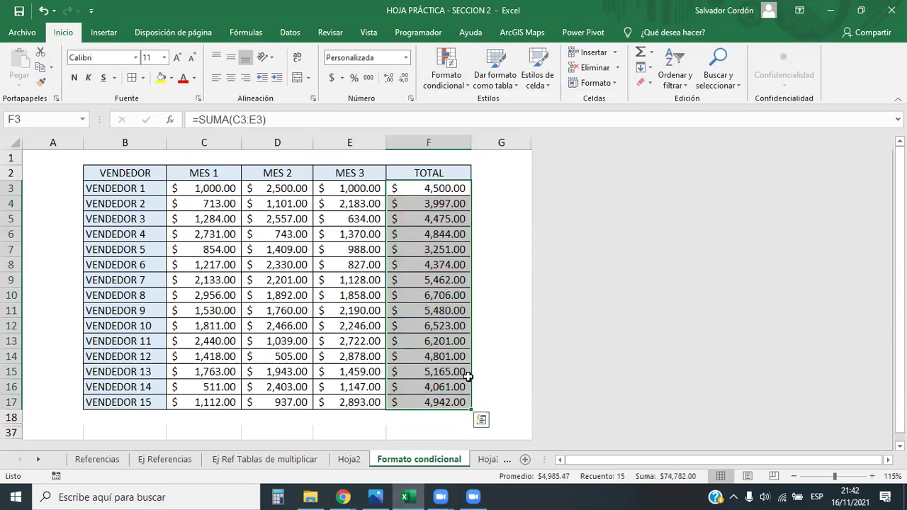
pyautogui.click(445, 70)
pyautogui.moveTo(507, 104)
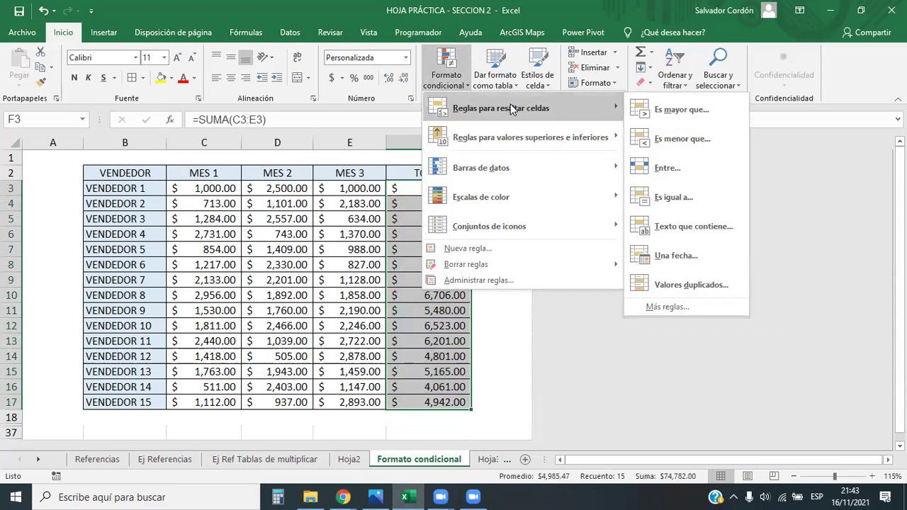
pyautogui.click(699, 110)
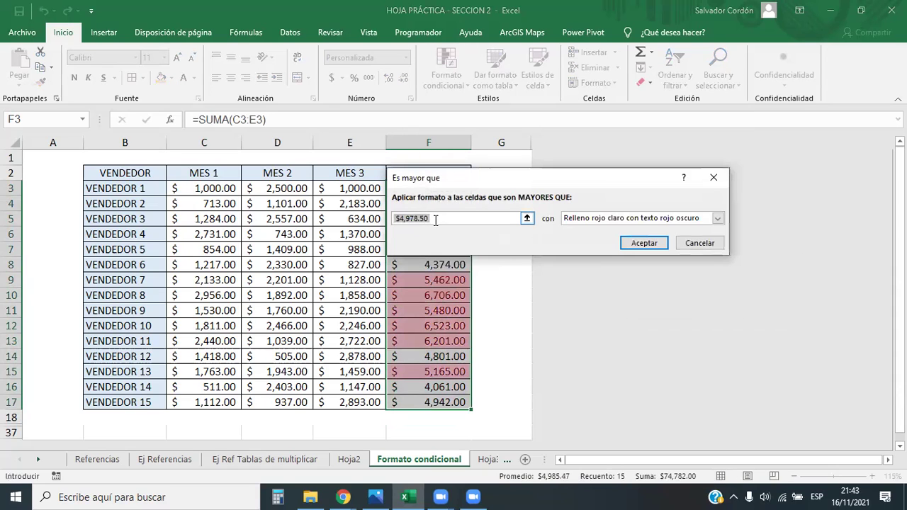
pyautogui.write('5500')
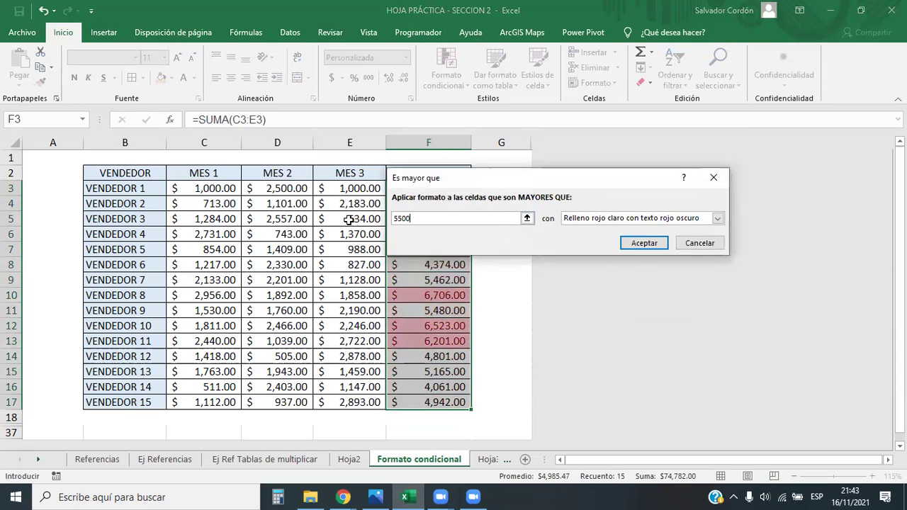
pyautogui.click(717, 218)
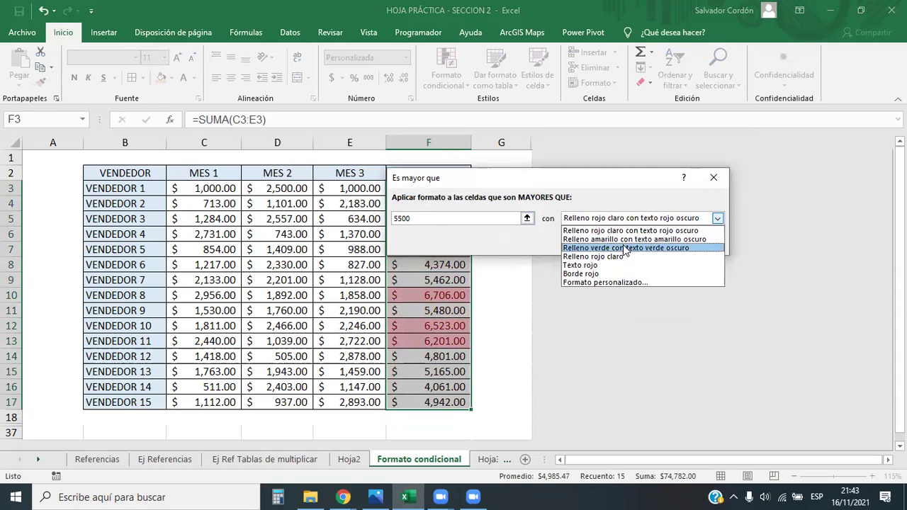
pyautogui.click(623, 248)
pyautogui.click(639, 244)
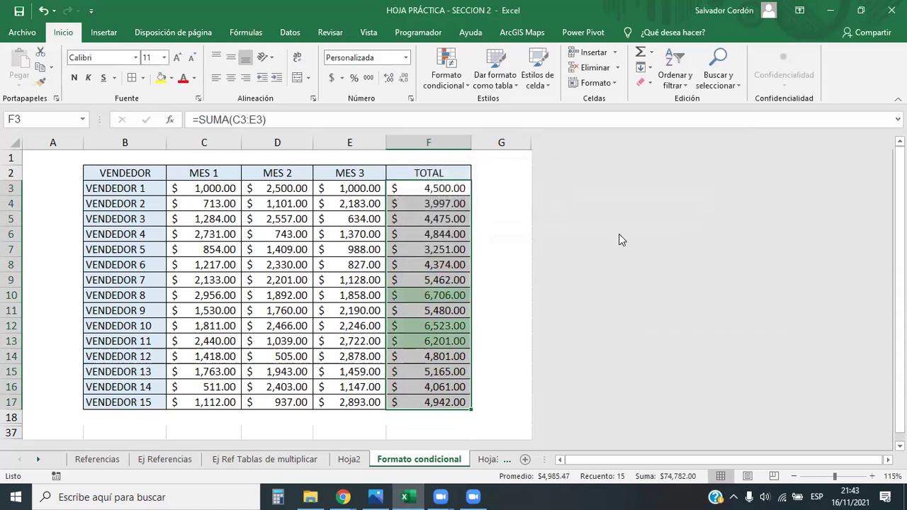
# Add a less-than-4500 highlight rule to totals F3:F17, formatted as Relleno rojo claro con texto rojo oscuro
pyautogui.click(445, 71)
pyautogui.moveTo(550, 114)
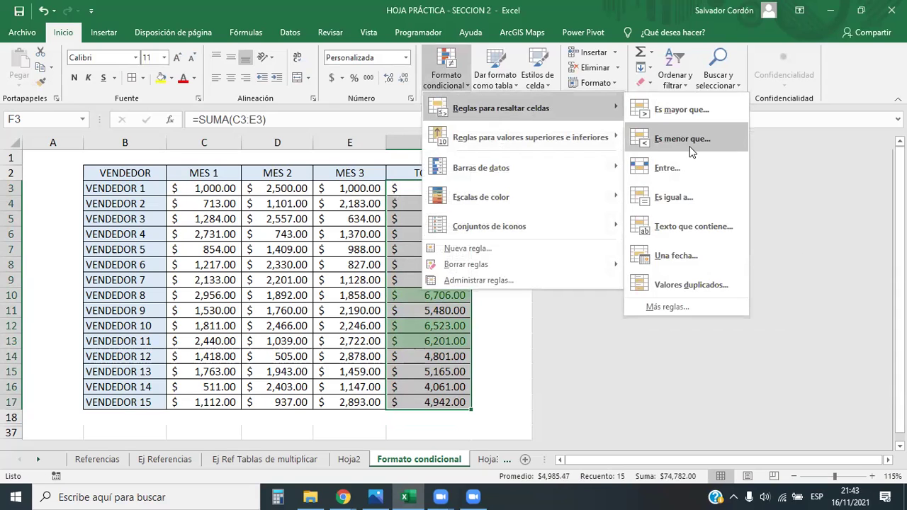
pyautogui.click(668, 138)
pyautogui.click(397, 218)
pyautogui.doubleClick(397, 218)
pyautogui.write('4500')
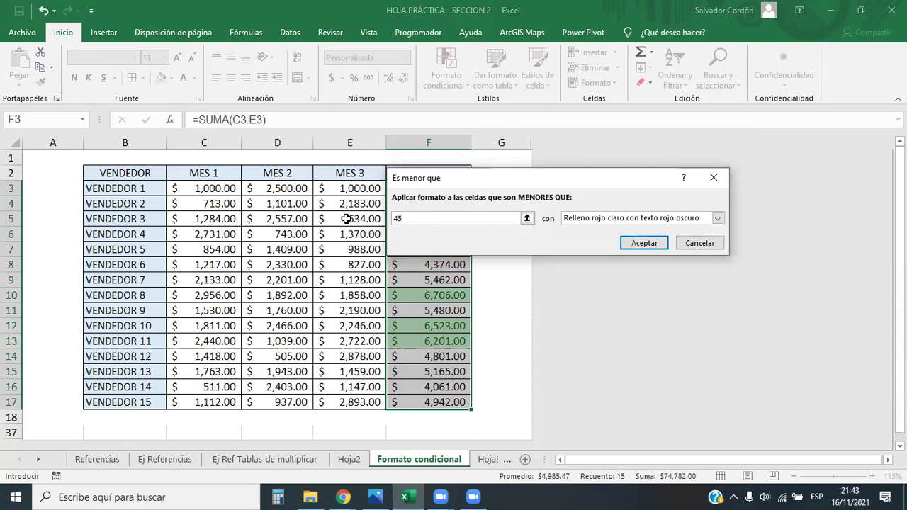
pyautogui.click(644, 243)
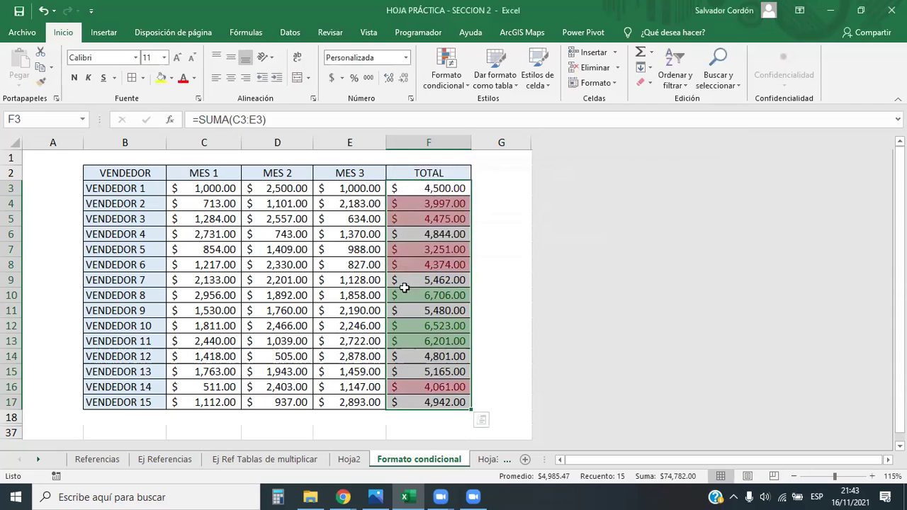
pyautogui.click(358, 264)
# Add a between-4500-and-5500 highlight rule to totals F3:F17, formatted as Relleno amarillo con texto amarillo oscuro
pyautogui.moveTo(464, 191); pyautogui.dragTo(451, 401)
pyautogui.click(447, 83)
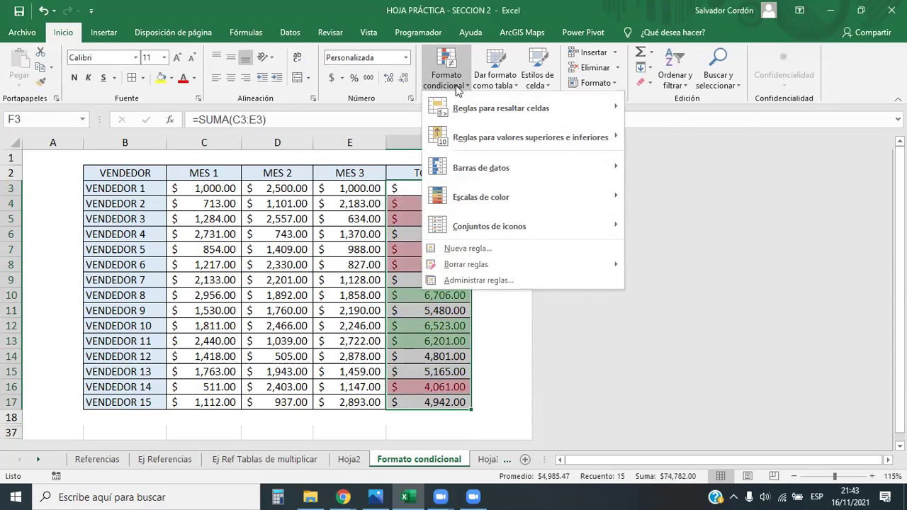
pyautogui.moveTo(504, 105)
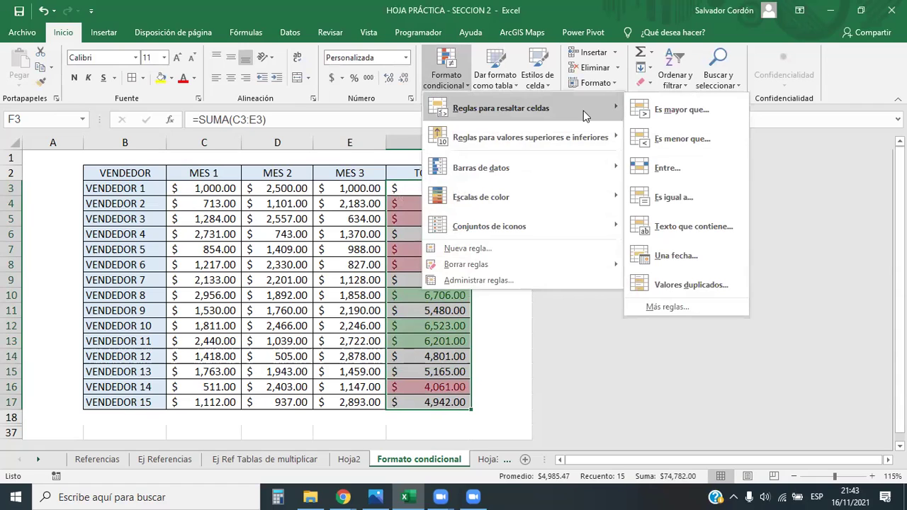
pyautogui.click(655, 170)
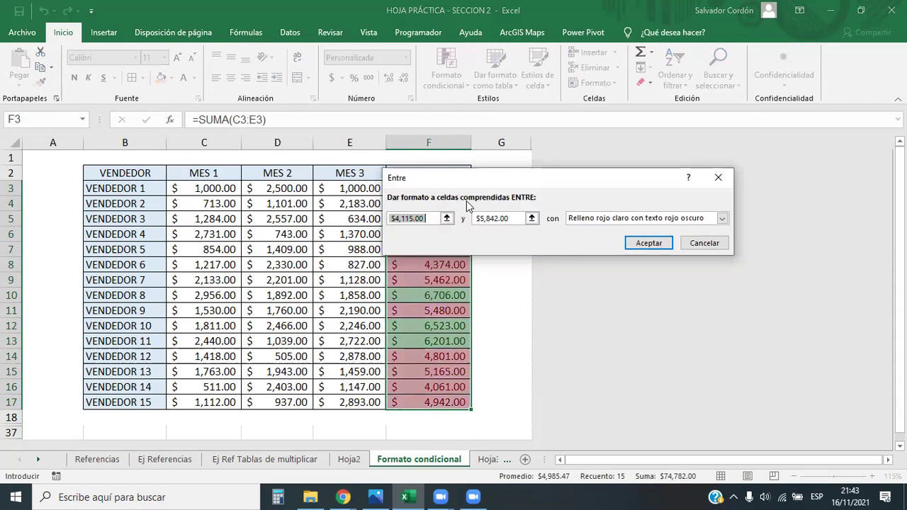
pyautogui.moveTo(464, 178); pyautogui.dragTo(634, 170)
pyautogui.write('4500')
pyautogui.press('Tab')
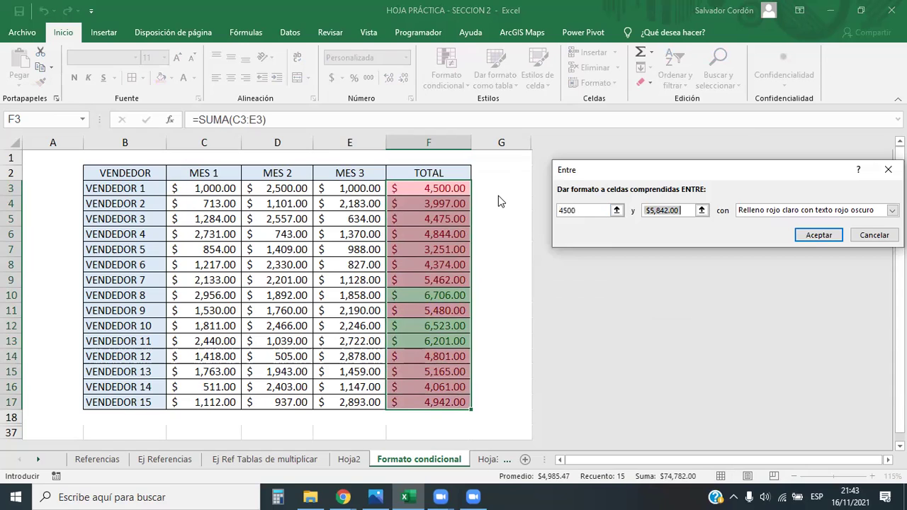
pyautogui.write('5500')
pyautogui.click(773, 211)
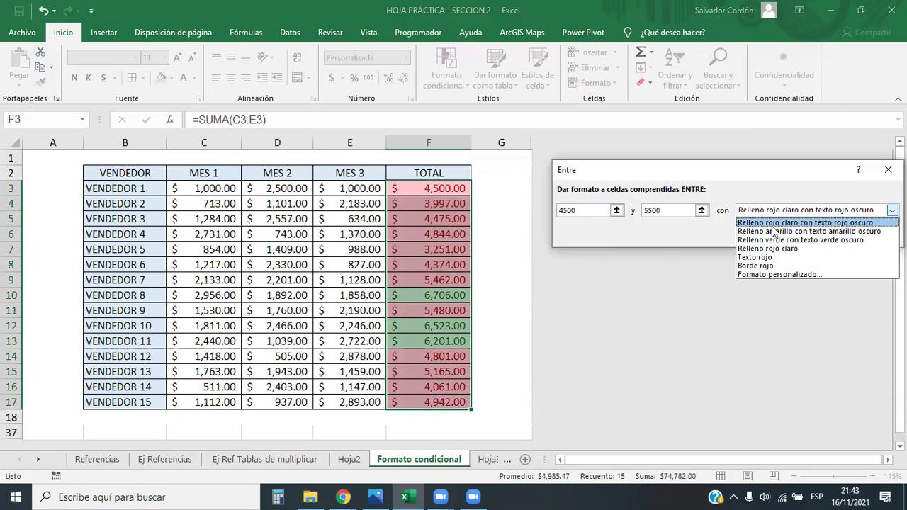
pyautogui.click(772, 228)
pyautogui.click(816, 235)
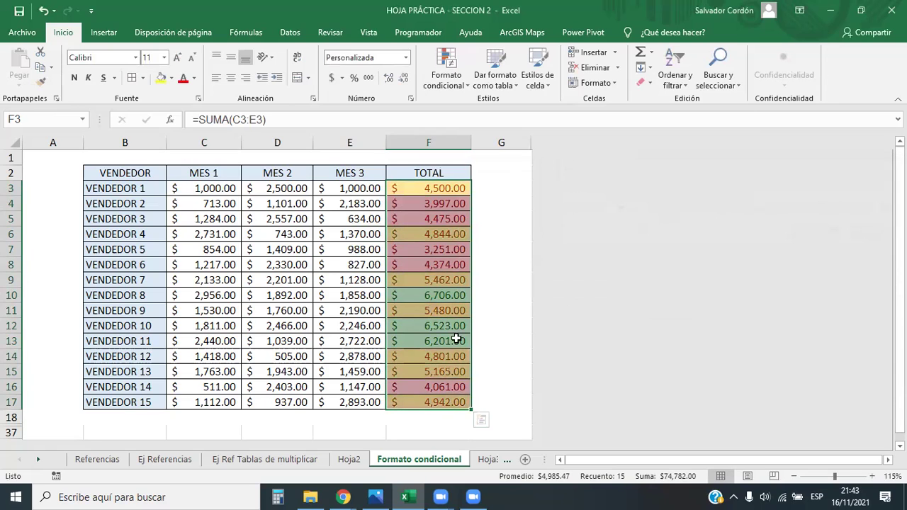
pyautogui.click(220, 279)
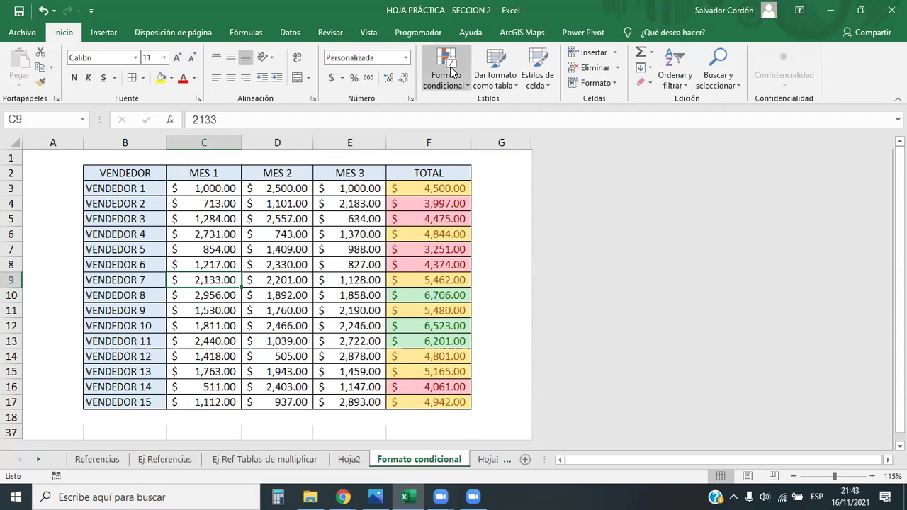
# Sort the vendor table by TOTAL from largest to smallest, expanding the selection to the adjacent columns
pyautogui.moveTo(446, 188); pyautogui.dragTo(421, 402)
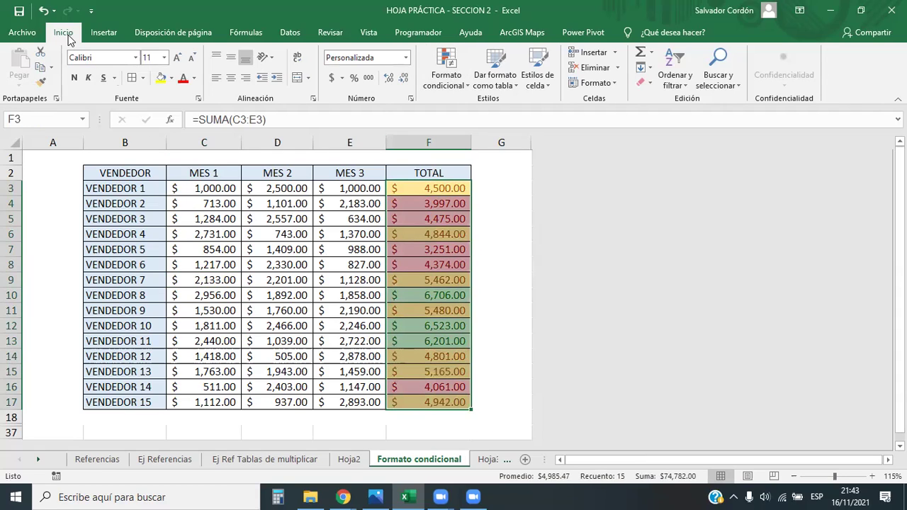
pyautogui.click(684, 80)
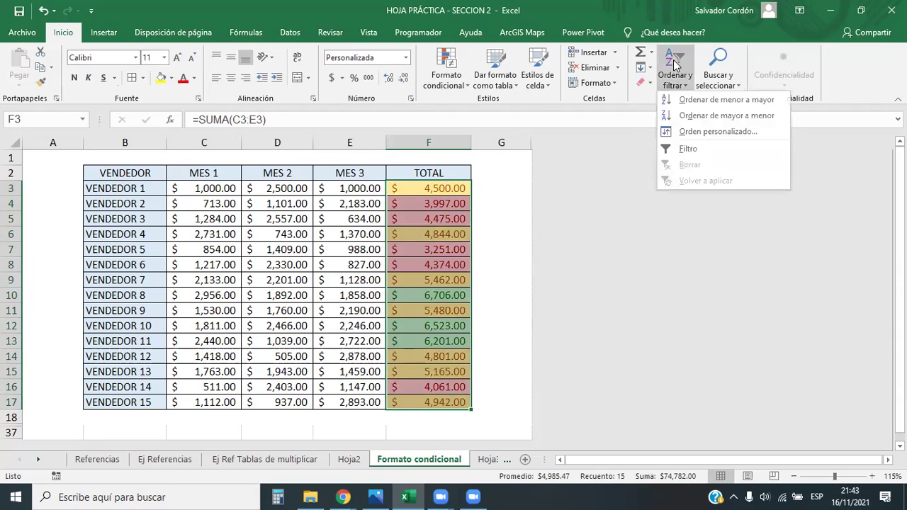
pyautogui.click(725, 115)
pyautogui.moveTo(679, 182); pyautogui.dragTo(597, 231)
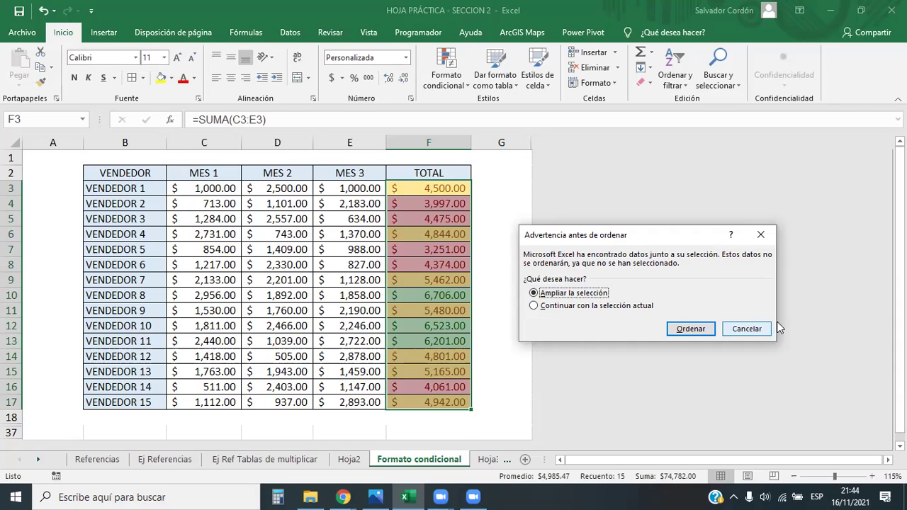
pyautogui.click(694, 330)
pyautogui.click(361, 343)
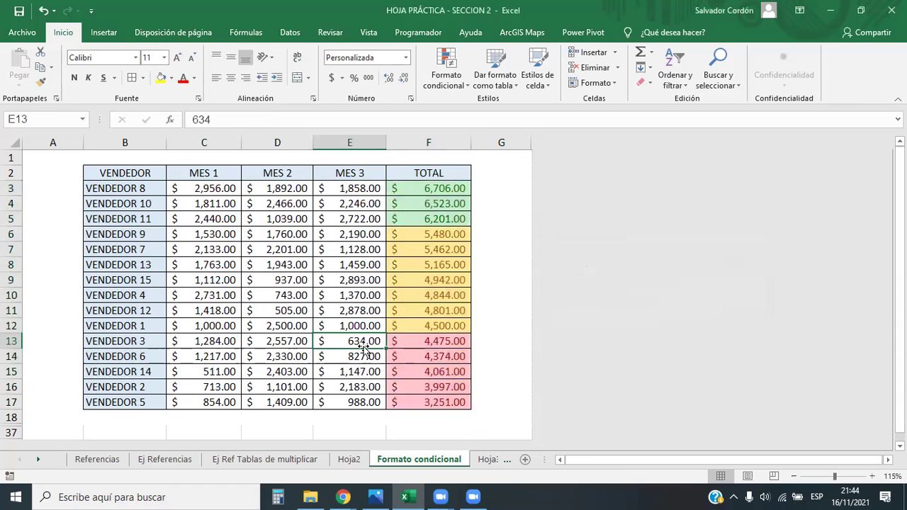
# Examine the green, yellow and red groups of vendors in the sorted table by selecting their totals and rows
pyautogui.moveTo(440, 188); pyautogui.dragTo(440, 218)
pyautogui.moveTo(11, 188); pyautogui.dragTo(11, 326)
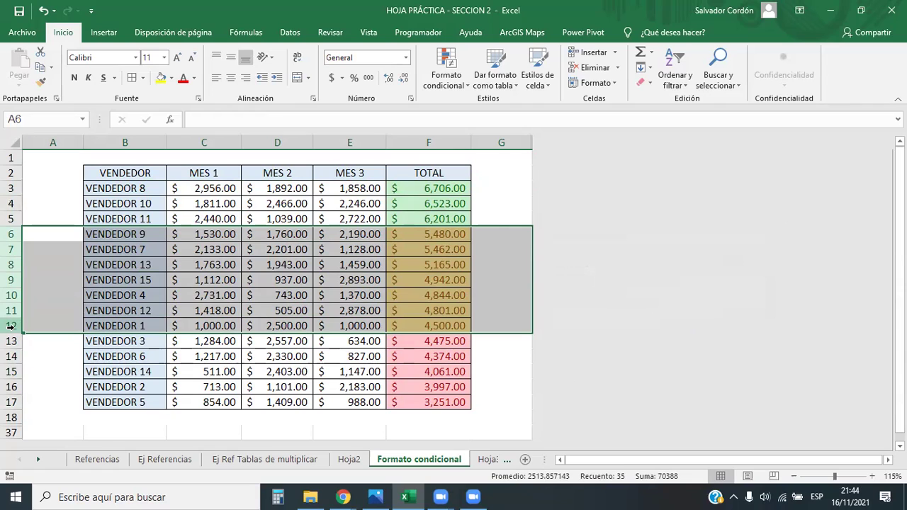
pyautogui.click(429, 371)
pyautogui.moveTo(440, 340); pyautogui.dragTo(441, 401)
pyautogui.moveTo(10, 341); pyautogui.dragTo(6, 401)
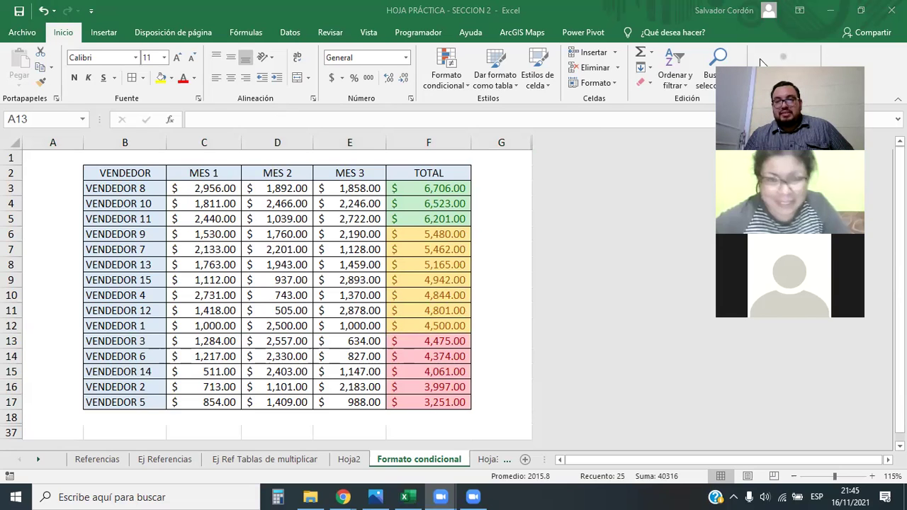
# Undo the descending sort of the vendor table
pyautogui.moveTo(433, 189); pyautogui.dragTo(437, 297)
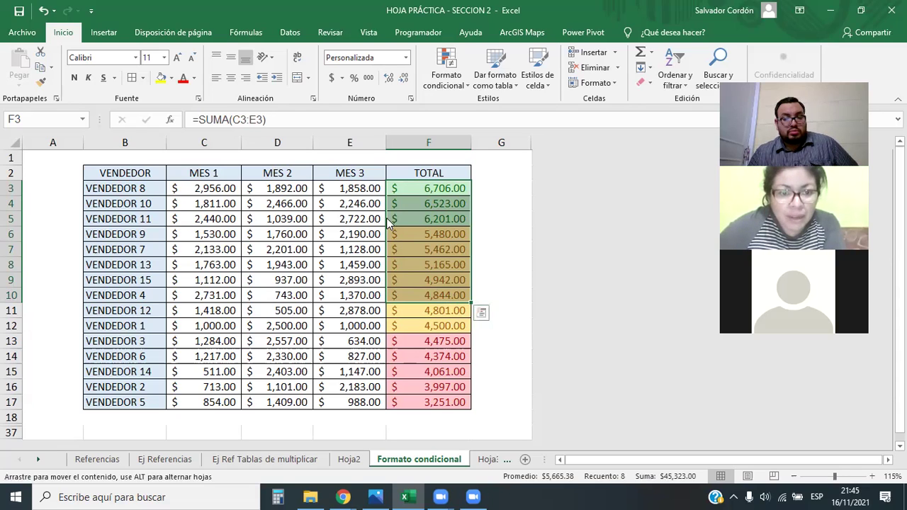
pyautogui.moveTo(427, 190); pyautogui.dragTo(435, 389)
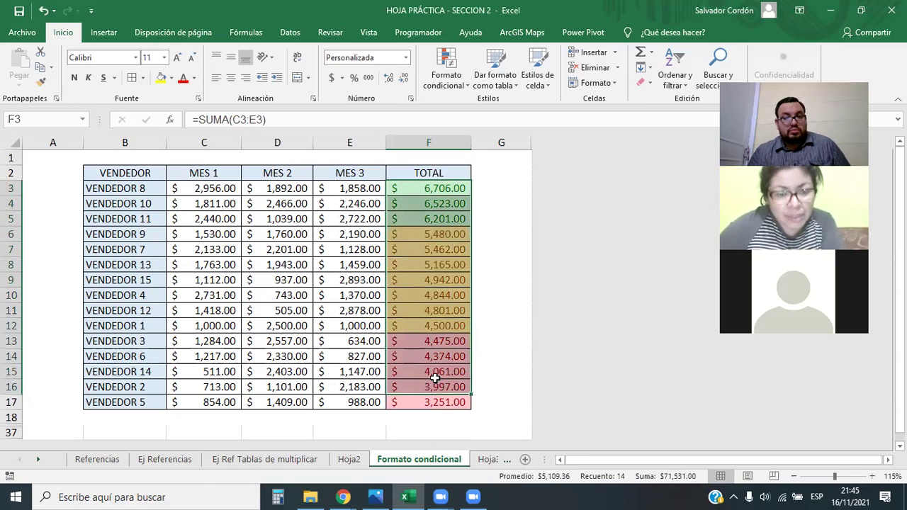
pyautogui.hotkey('ctrl', 'z')
pyautogui.hotkey('ctrl', 'z')
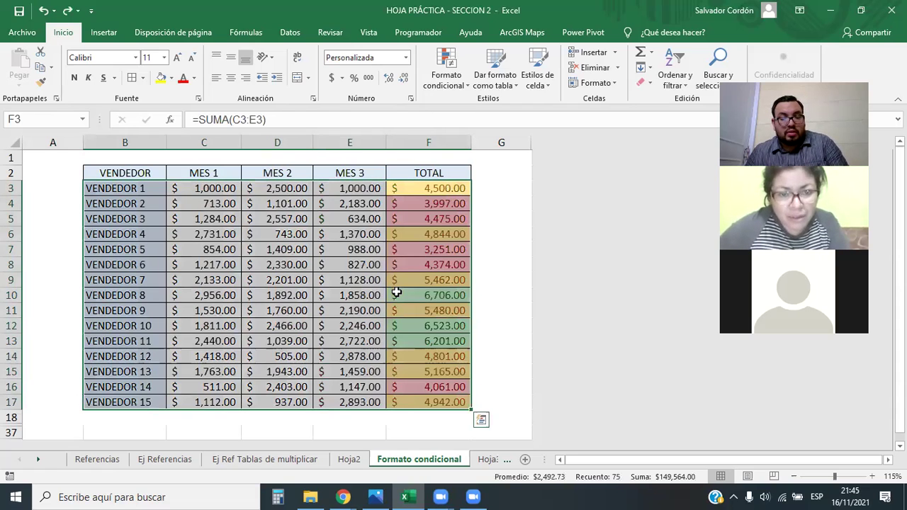
# Sort the vendor table from largest to smallest based on totals F3:F17, expanding the selection to the adjacent data
pyautogui.click(321, 259)
pyautogui.moveTo(437, 190); pyautogui.dragTo(441, 402)
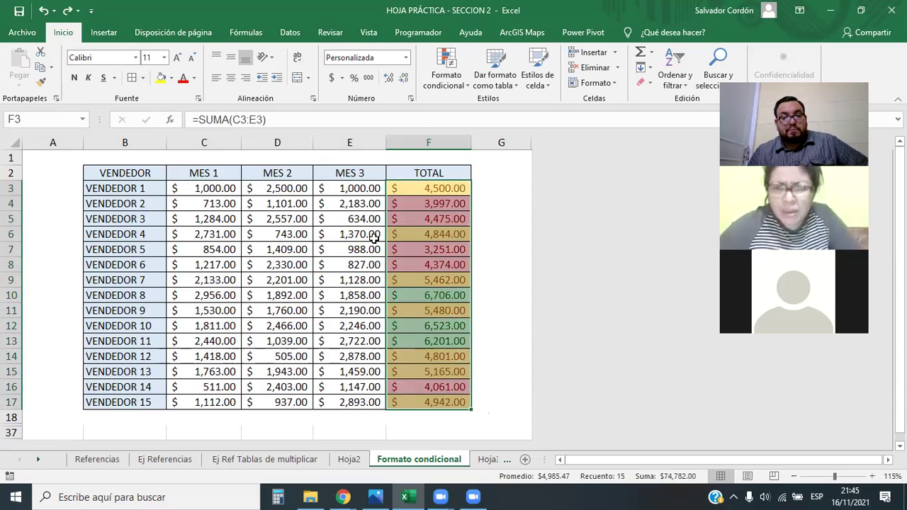
pyautogui.click(405, 201)
pyautogui.click(348, 221)
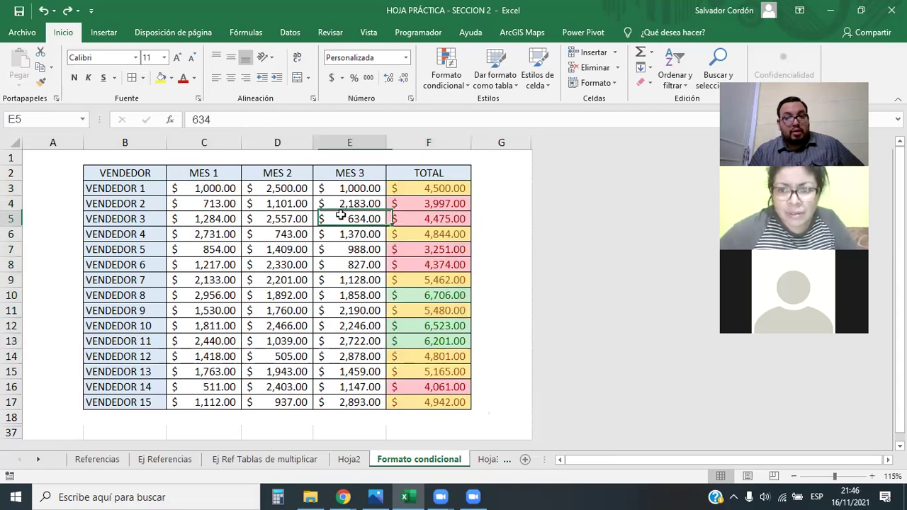
pyautogui.moveTo(423, 186); pyautogui.dragTo(422, 392)
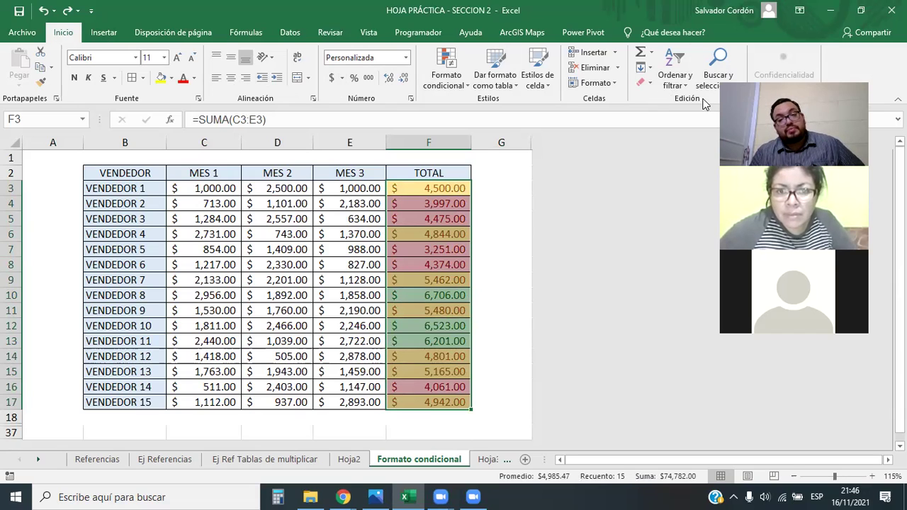
pyautogui.click(674, 78)
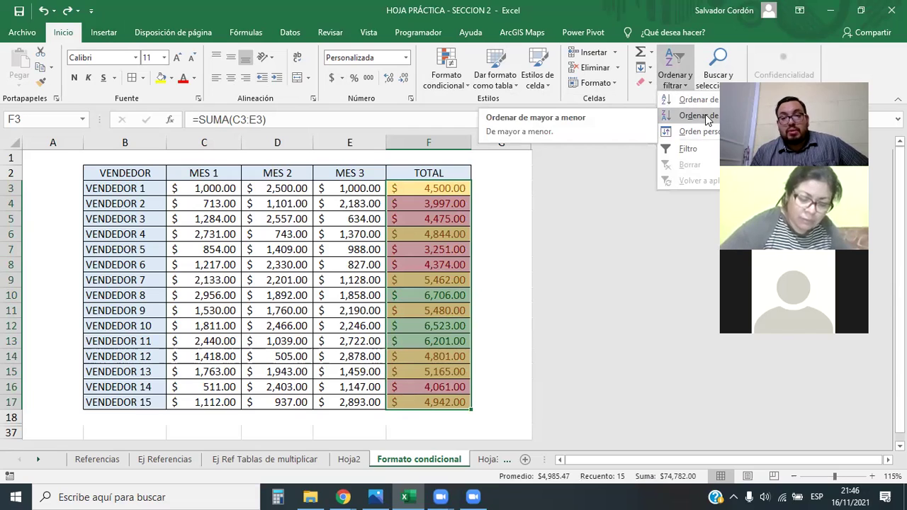
pyautogui.click(705, 117)
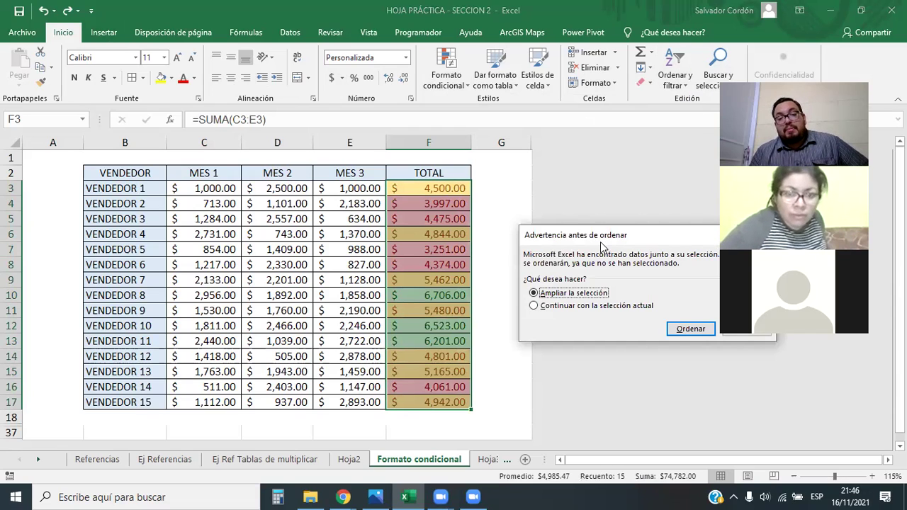
pyautogui.moveTo(601, 243); pyautogui.dragTo(177, 53)
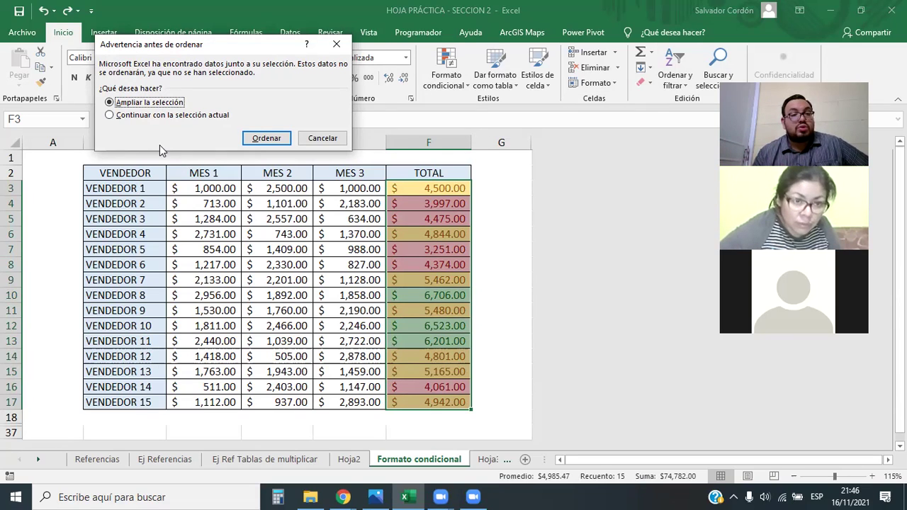
pyautogui.click(262, 137)
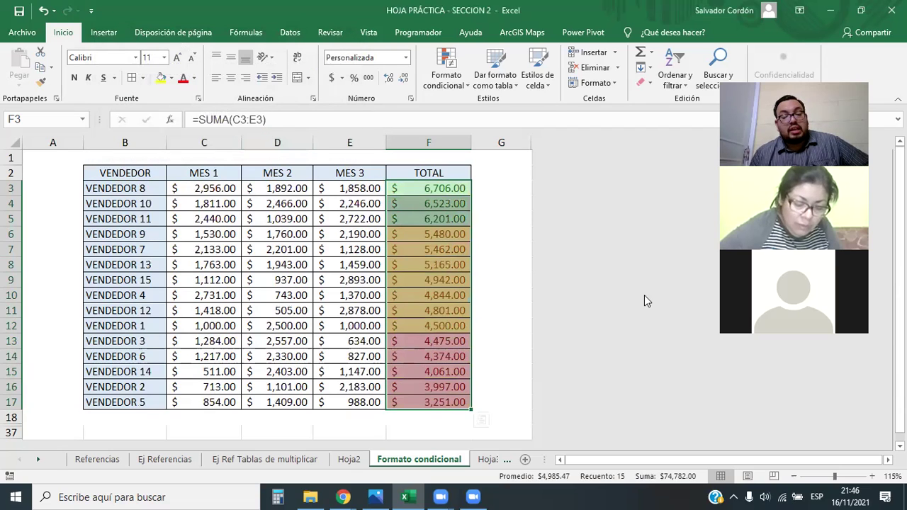
# Examine the color groups of the sorted totals F3:F17 and the table's header row
pyautogui.click(481, 232)
pyautogui.click(294, 232)
pyautogui.moveTo(445, 188); pyautogui.dragTo(432, 397)
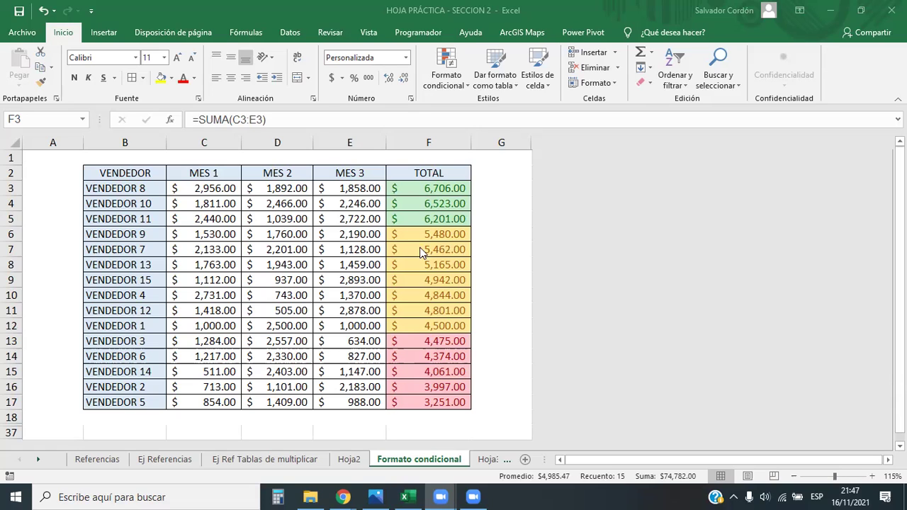
pyautogui.press('Up')
pyautogui.moveTo(322, 177); pyautogui.dragTo(135, 177)
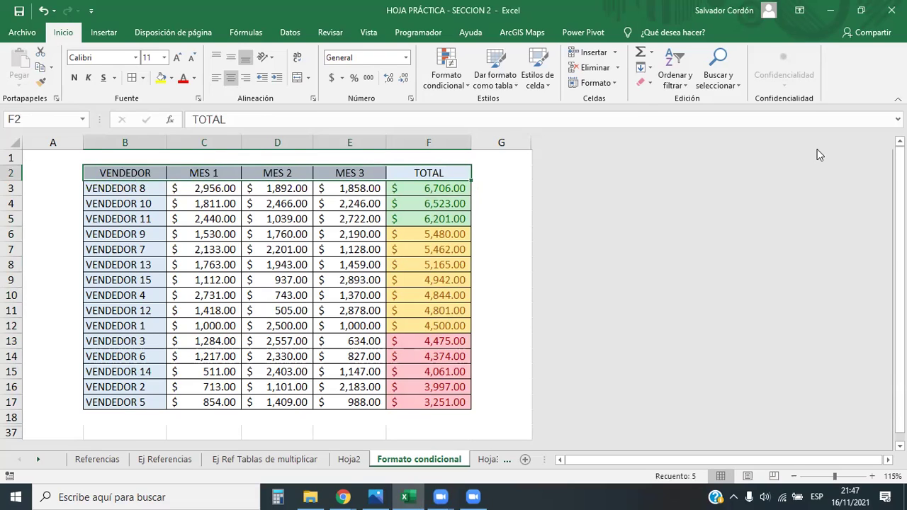
pyautogui.click(378, 189)
pyautogui.moveTo(391, 188); pyautogui.dragTo(449, 401)
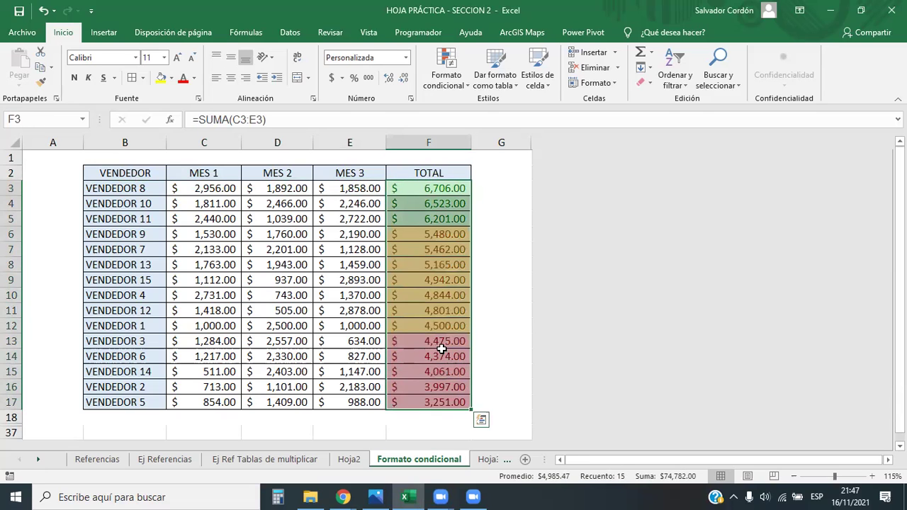
# Undo the descending sort of the vendor table
pyautogui.hotkey('ctrl', 'z')
pyautogui.click(463, 203)
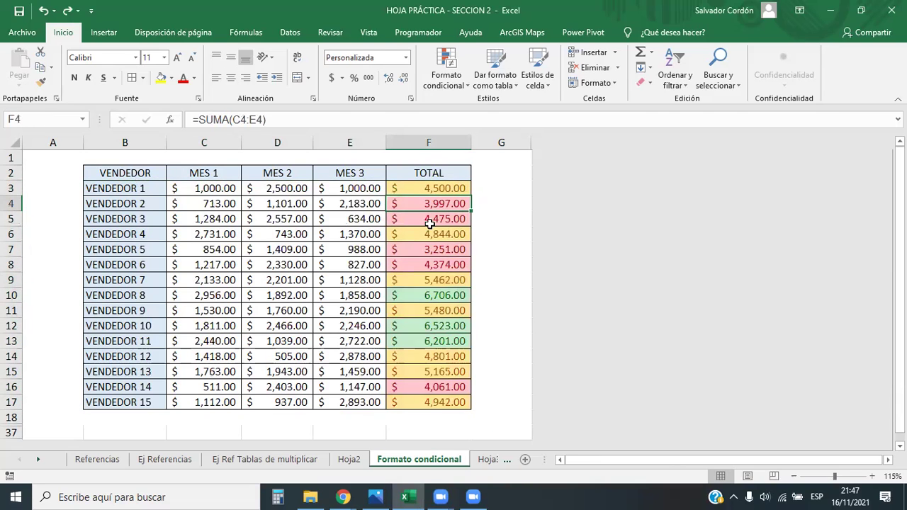
pyautogui.click(364, 220)
# Add filters to the vendor table's header row, B2:F2
pyautogui.moveTo(139, 175); pyautogui.dragTo(152, 386)
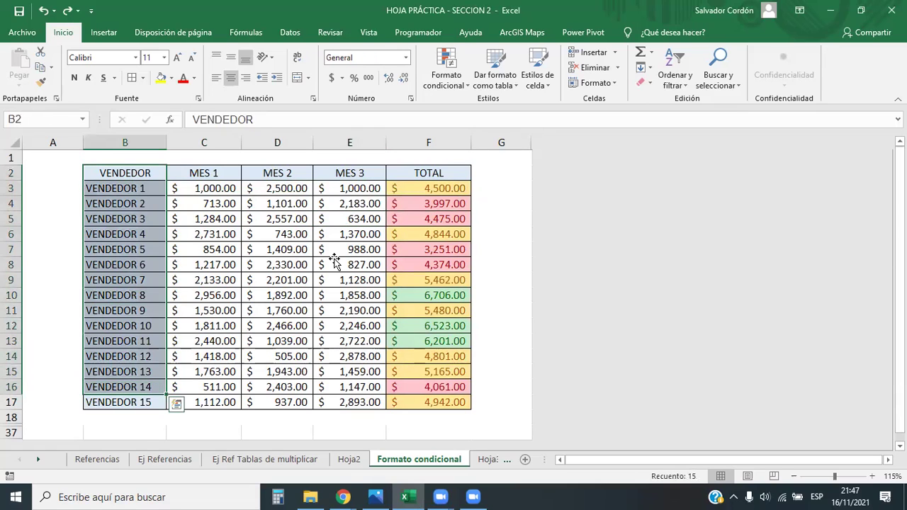
pyautogui.moveTo(105, 174); pyautogui.dragTo(461, 175)
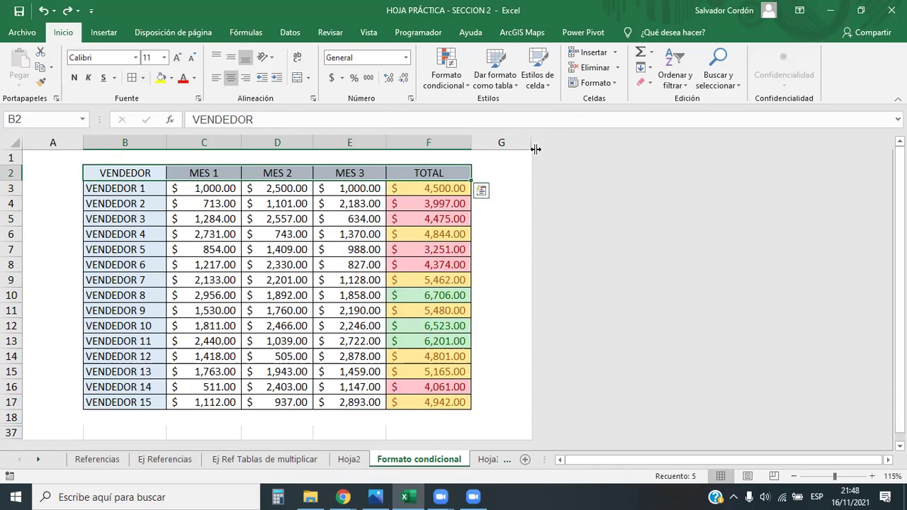
pyautogui.click(673, 73)
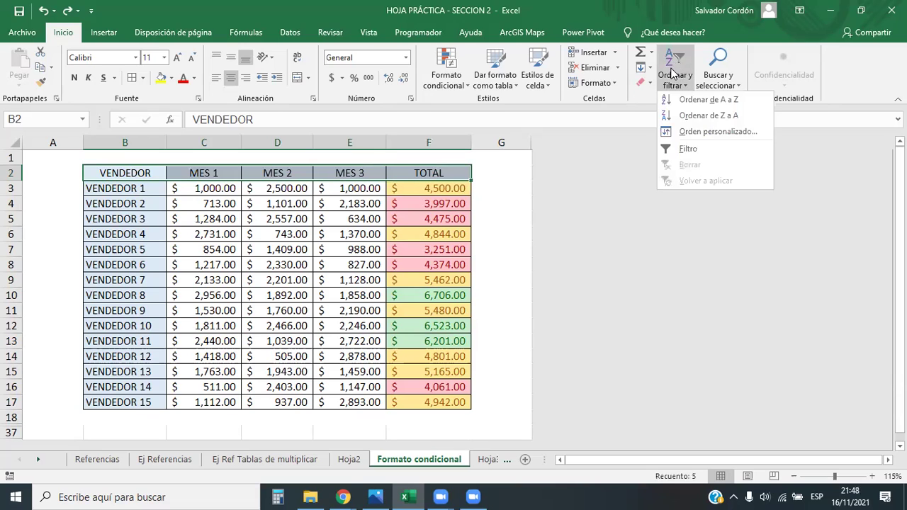
pyautogui.click(689, 150)
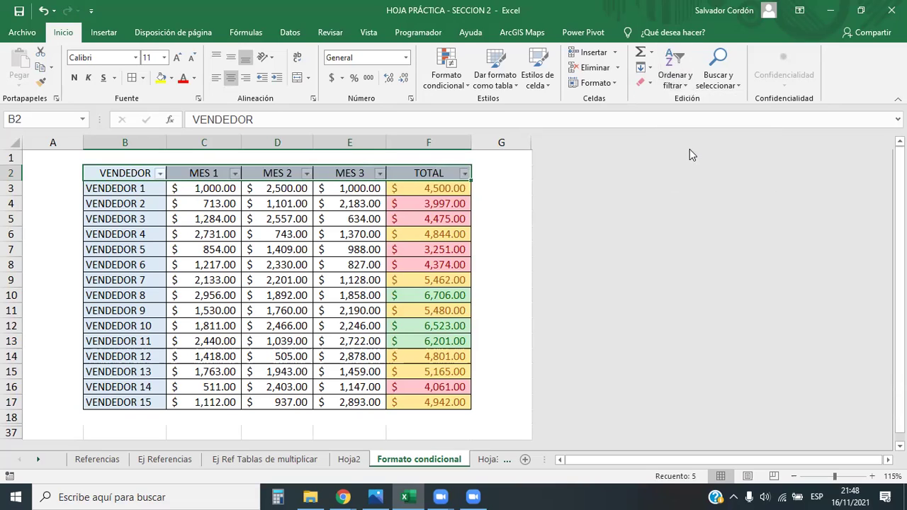
# Filter the TOTAL column by the pink cell color
pyautogui.click(464, 174)
pyautogui.click(464, 174)
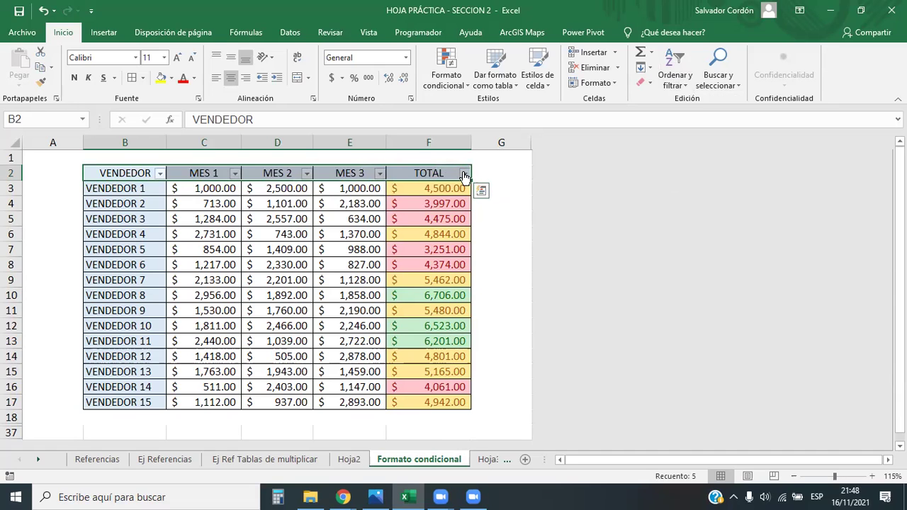
pyautogui.click(464, 175)
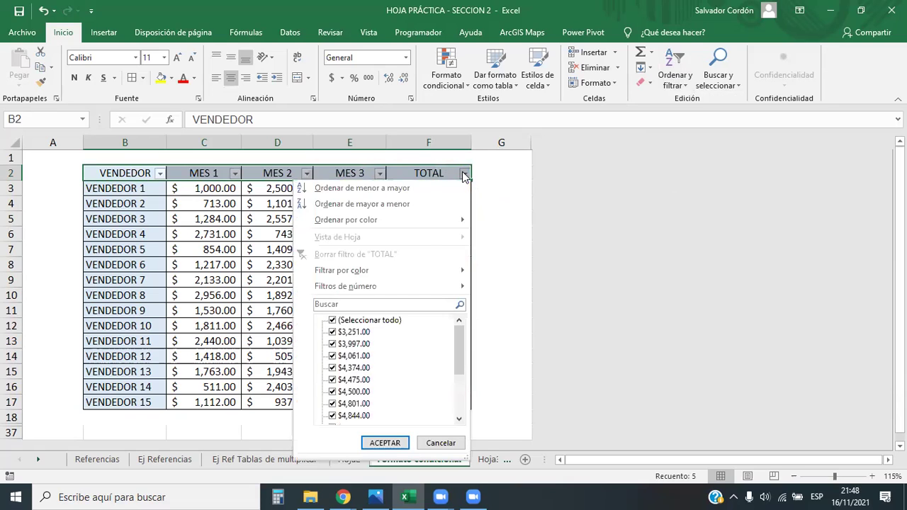
pyautogui.moveTo(364, 271)
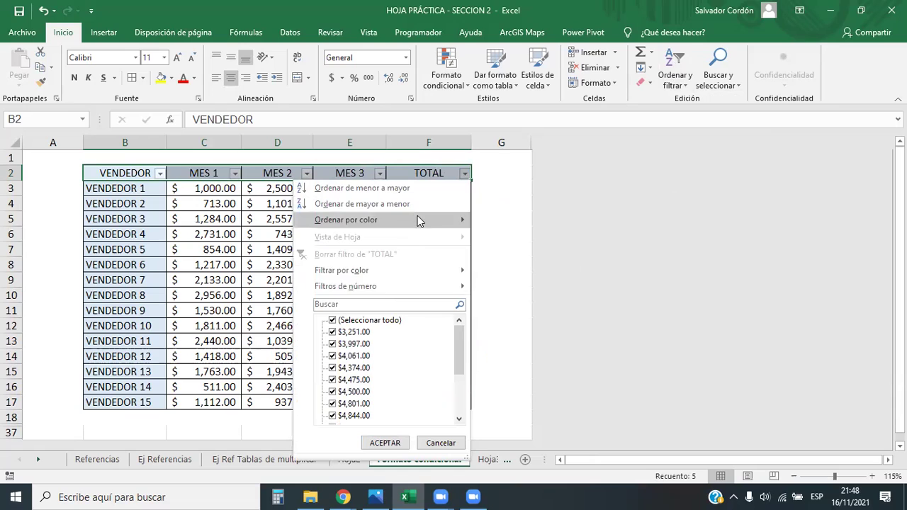
pyautogui.moveTo(428, 281)
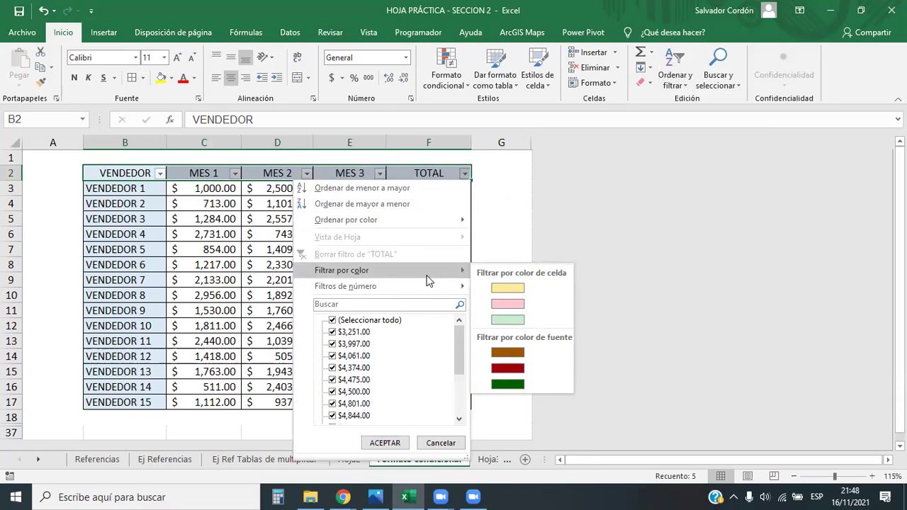
pyautogui.click(507, 306)
# Review the filtered pink vendor rows and clear the color filter from TOTAL
pyautogui.moveTo(412, 187); pyautogui.dragTo(86, 248)
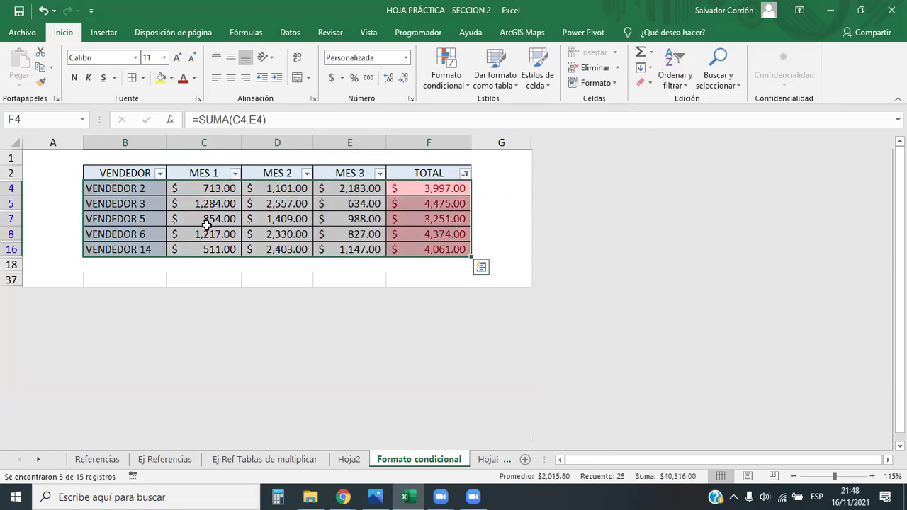
pyautogui.moveTo(16, 190); pyautogui.dragTo(5, 264)
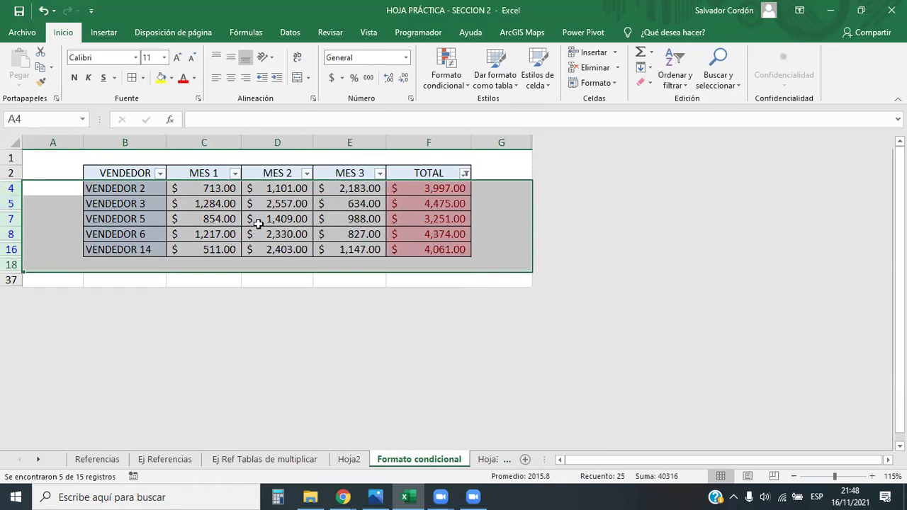
pyautogui.click(400, 207)
pyautogui.moveTo(10, 172); pyautogui.dragTo(10, 263)
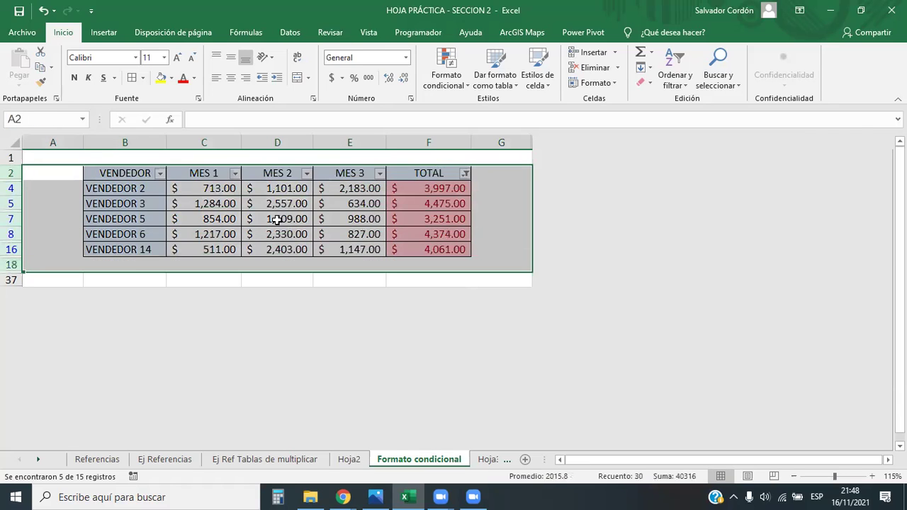
pyautogui.click(340, 219)
pyautogui.click(464, 174)
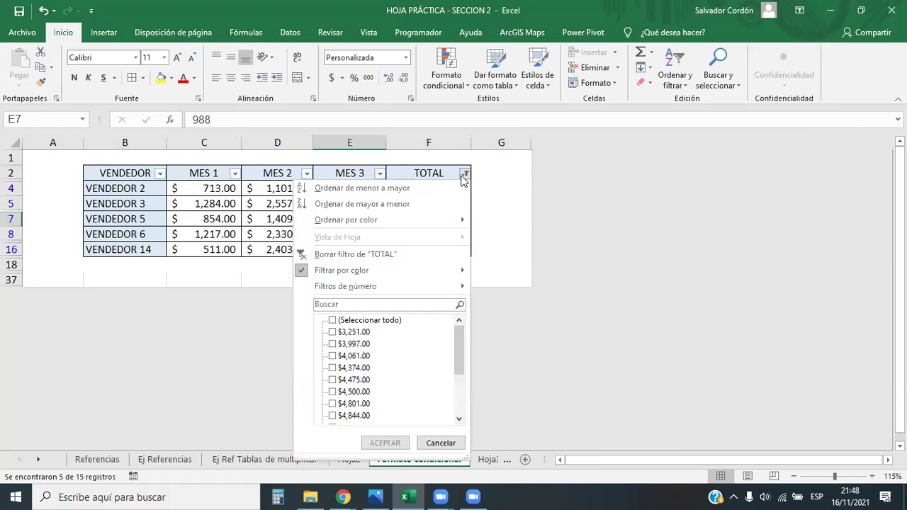
pyautogui.click(365, 253)
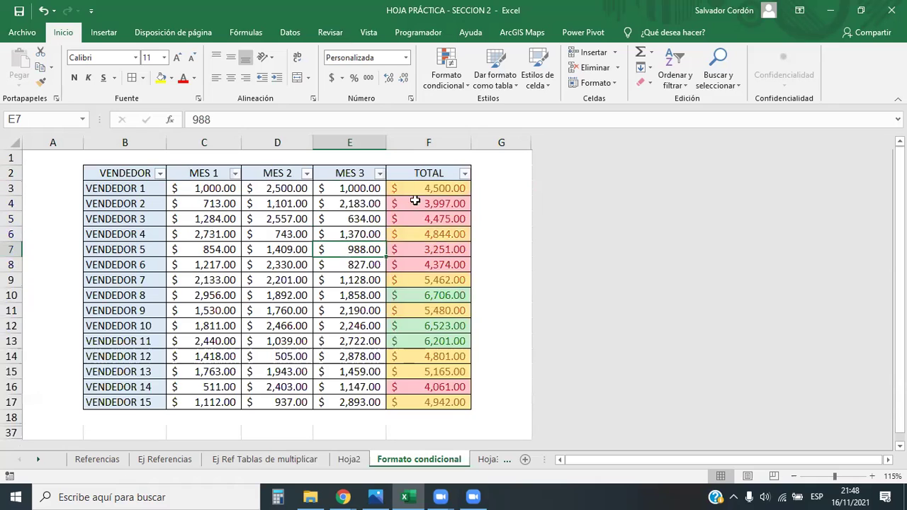
# Sort the vendor table by TOTAL cell color twice, placing yellow on top first and pink on top second
pyautogui.click(464, 173)
pyautogui.moveTo(399, 225)
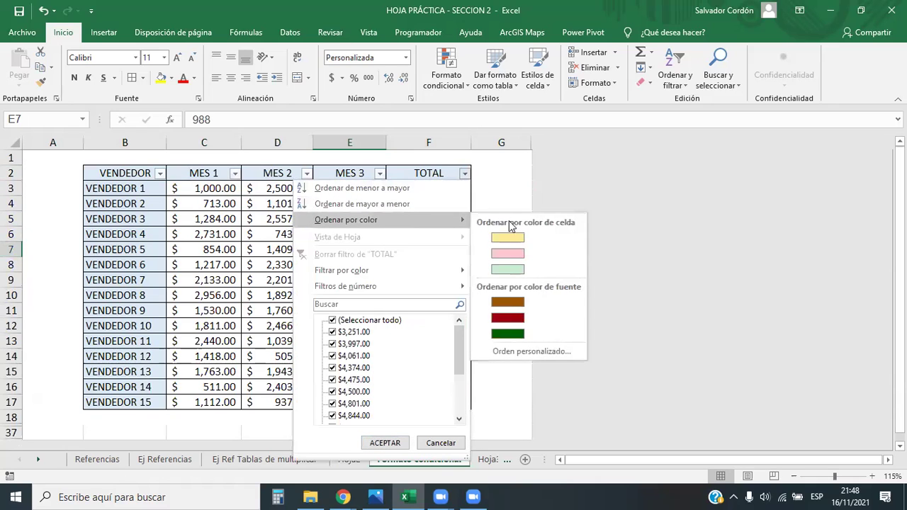
pyautogui.click(560, 238)
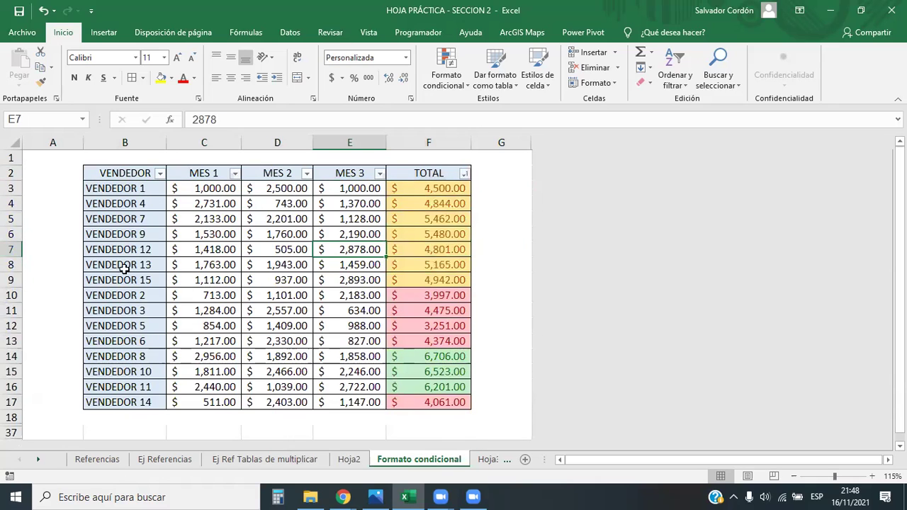
pyautogui.click(464, 173)
pyautogui.moveTo(467, 220)
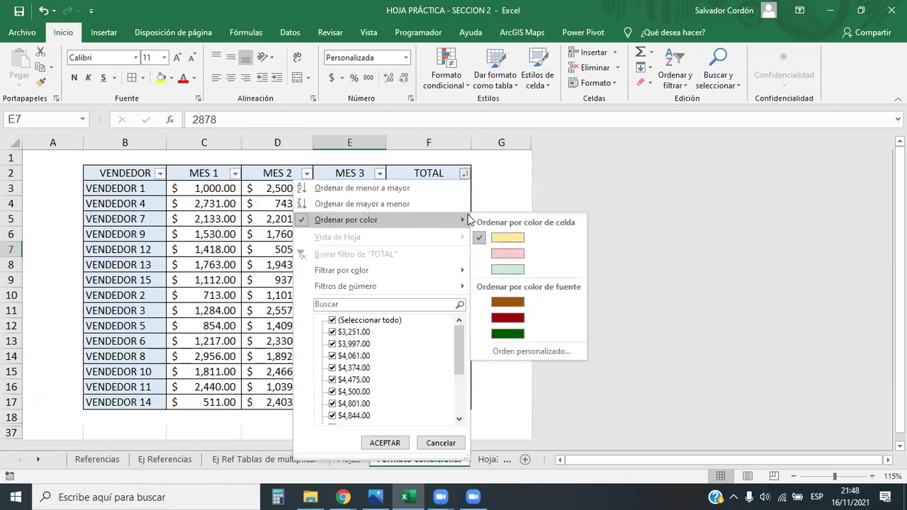
pyautogui.click(496, 253)
# Examine the color-sorted vendor rows and the sort-by-color and filter-by-color options available for TOTAL
pyautogui.click(462, 174)
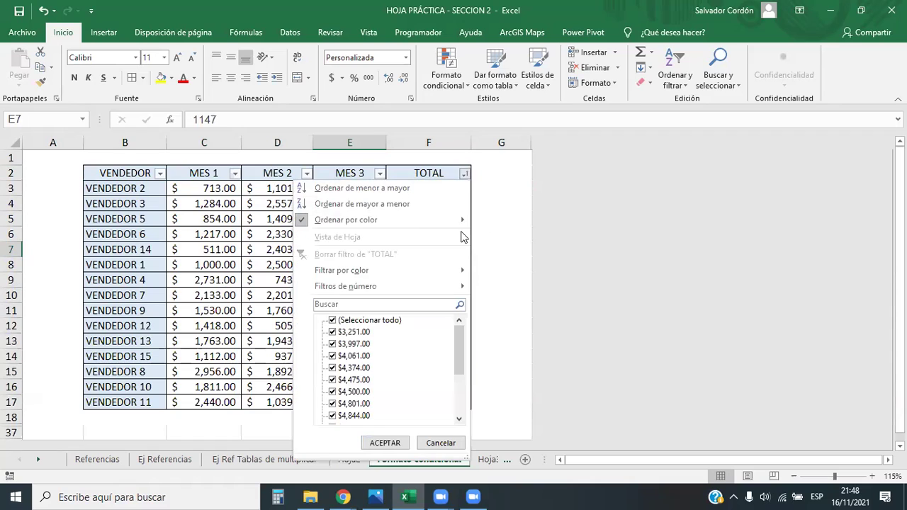
pyautogui.moveTo(430, 217)
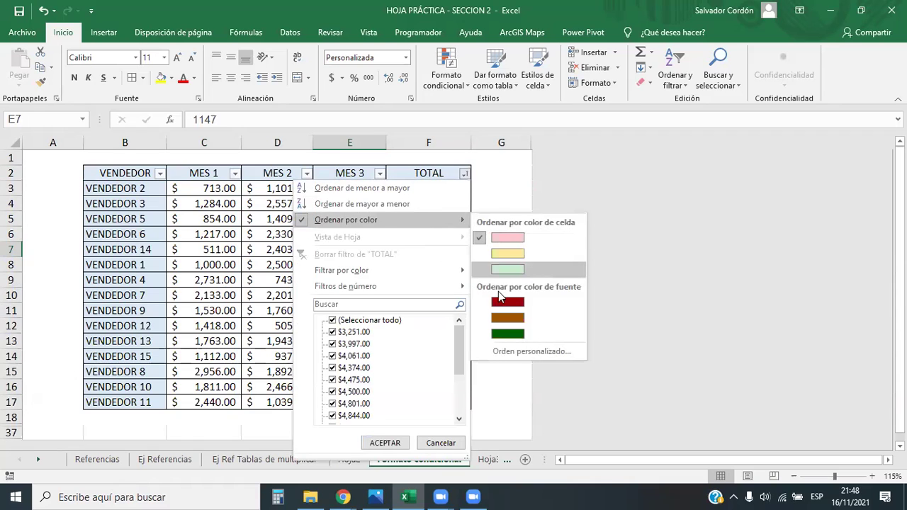
pyautogui.click(464, 173)
pyautogui.click(431, 200)
pyautogui.moveTo(439, 185); pyautogui.dragTo(100, 400)
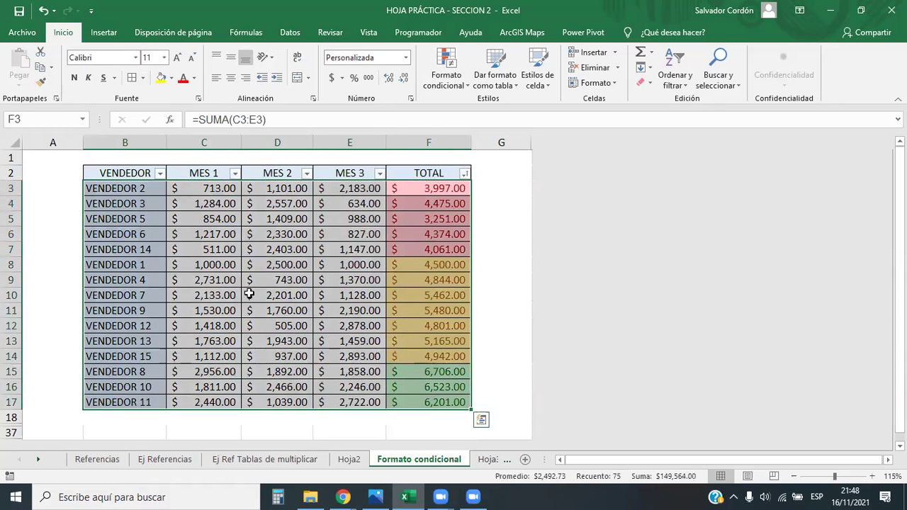
pyautogui.click(446, 188)
pyautogui.click(464, 174)
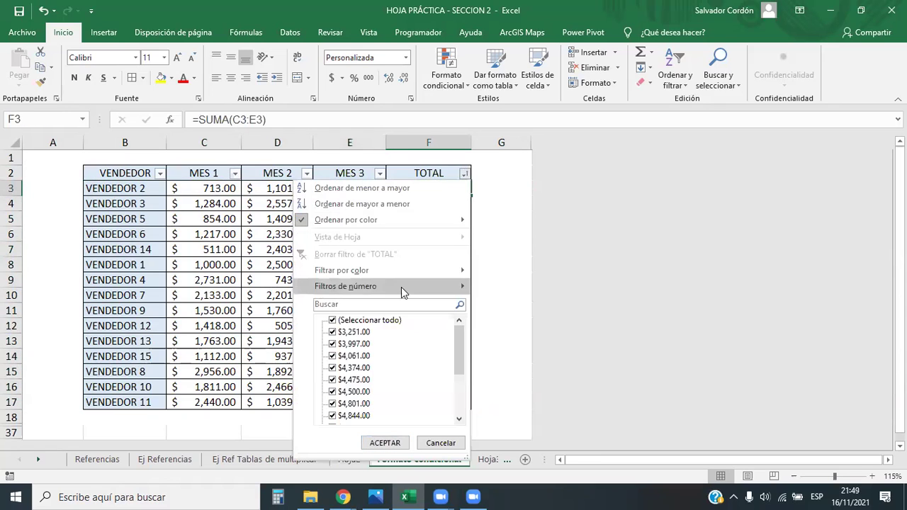
pyautogui.moveTo(466, 271)
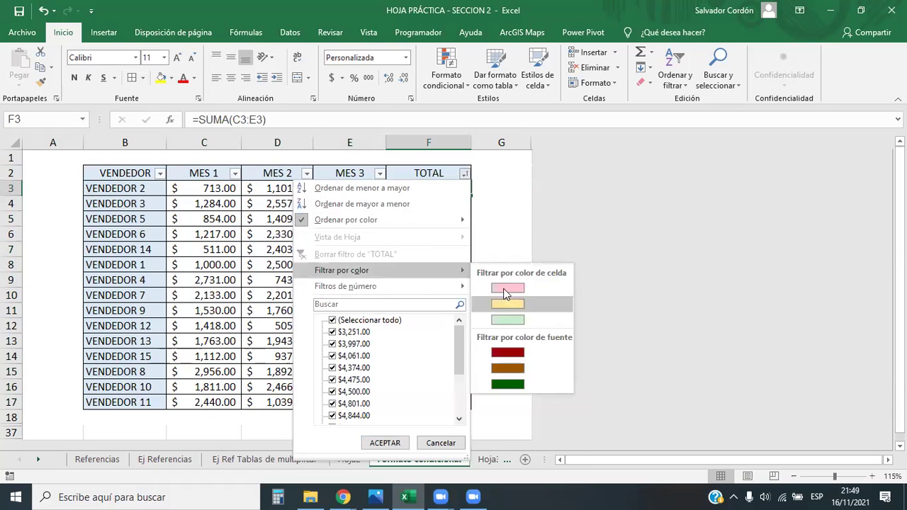
pyautogui.click(494, 305)
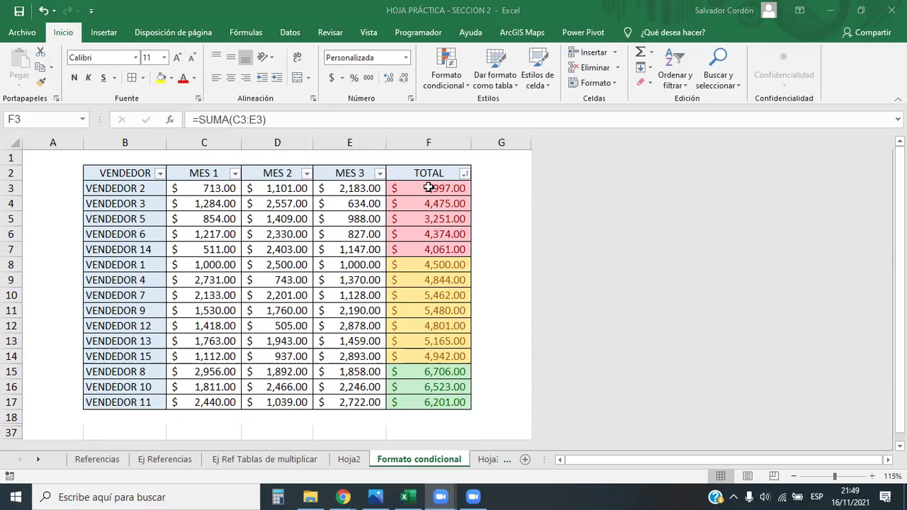
# Select the vendor table's header row from TOTAL to VENDEDOR
pyautogui.moveTo(429, 173); pyautogui.dragTo(147, 170)
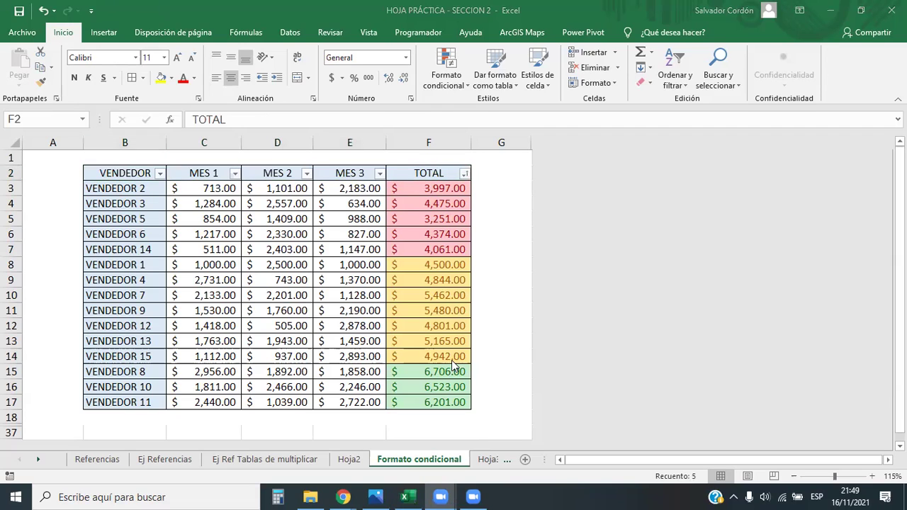
pyautogui.moveTo(432, 176); pyautogui.dragTo(126, 178)
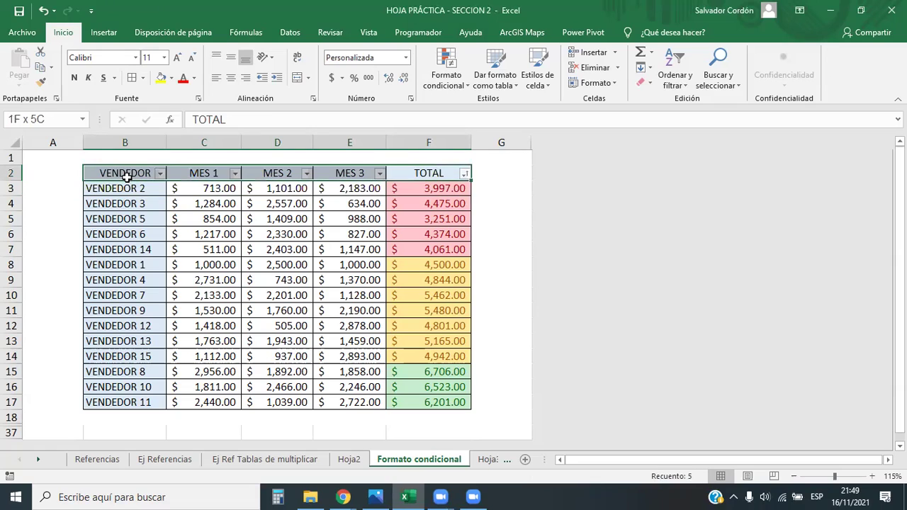
# Remove the filter from the vendor table's header row
pyautogui.click(684, 69)
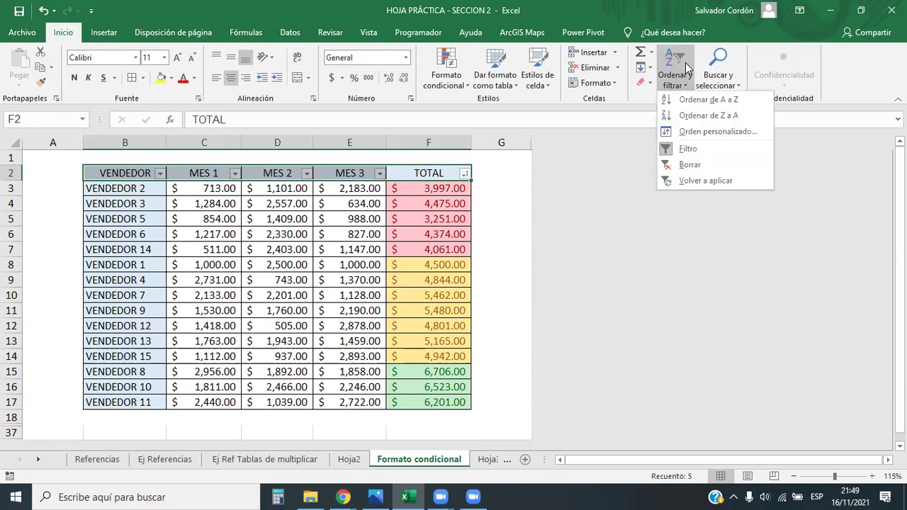
pyautogui.click(688, 149)
pyautogui.click(326, 261)
# Examine the TOTAL column's color groups and the order of the values within the yellow group
pyautogui.moveTo(459, 188); pyautogui.dragTo(442, 402)
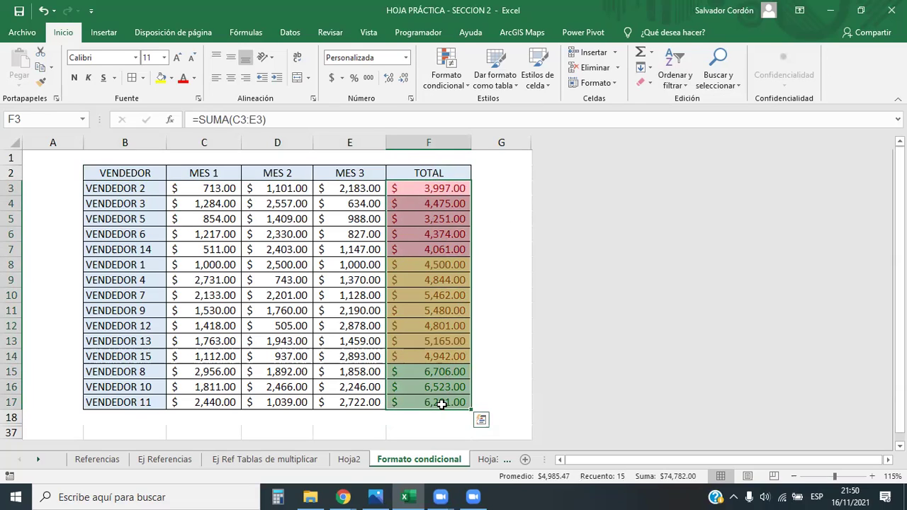
pyautogui.moveTo(444, 359); pyautogui.dragTo(444, 296)
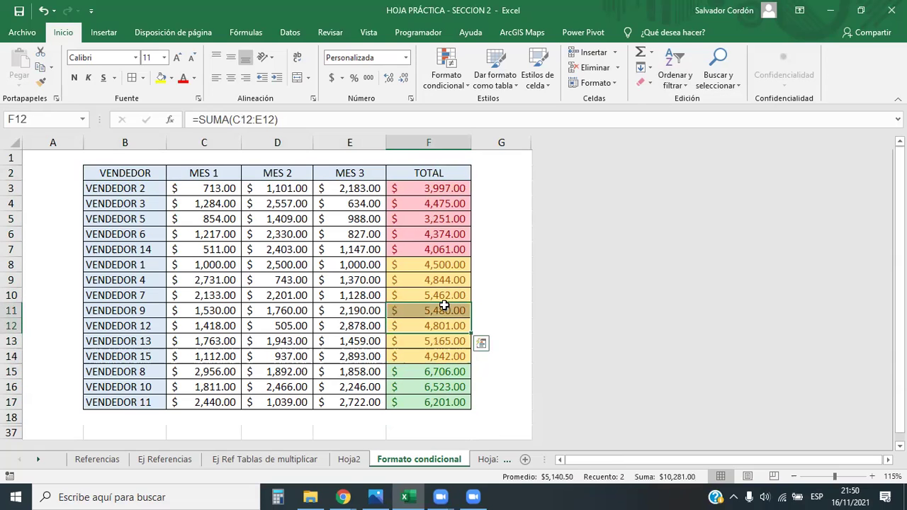
pyautogui.click(442, 265)
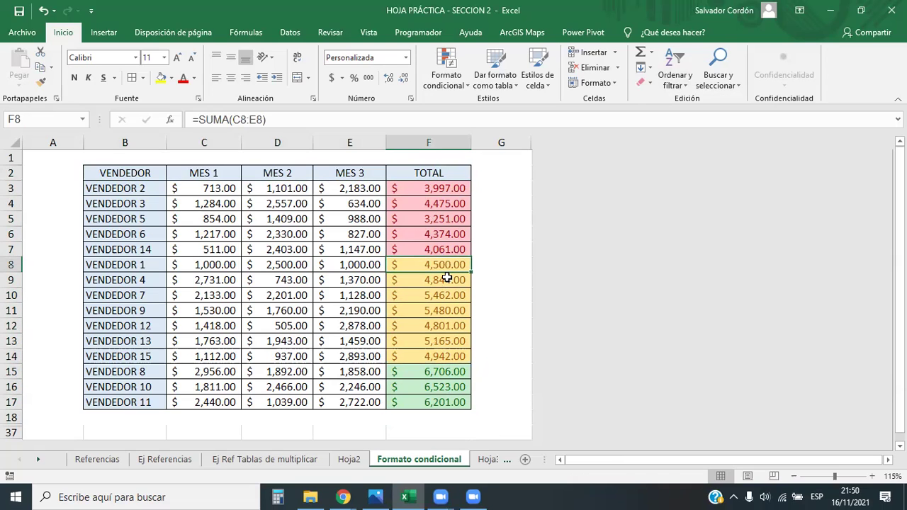
pyautogui.click(447, 280)
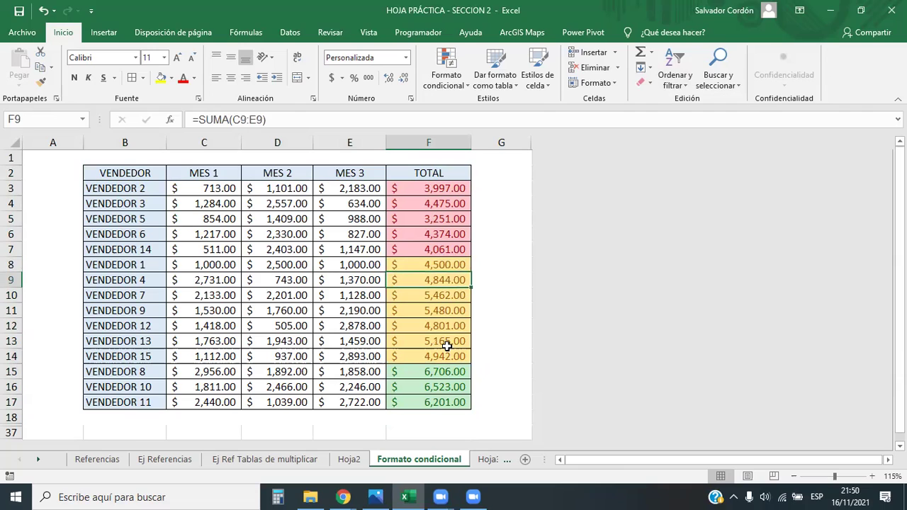
pyautogui.click(450, 296)
pyautogui.click(451, 310)
pyautogui.click(451, 325)
# Sort the vendor table by TOTAL from smallest to largest, expanding the selection to the adjacent columns, and review the sorted totals
pyautogui.moveTo(425, 190); pyautogui.dragTo(433, 400)
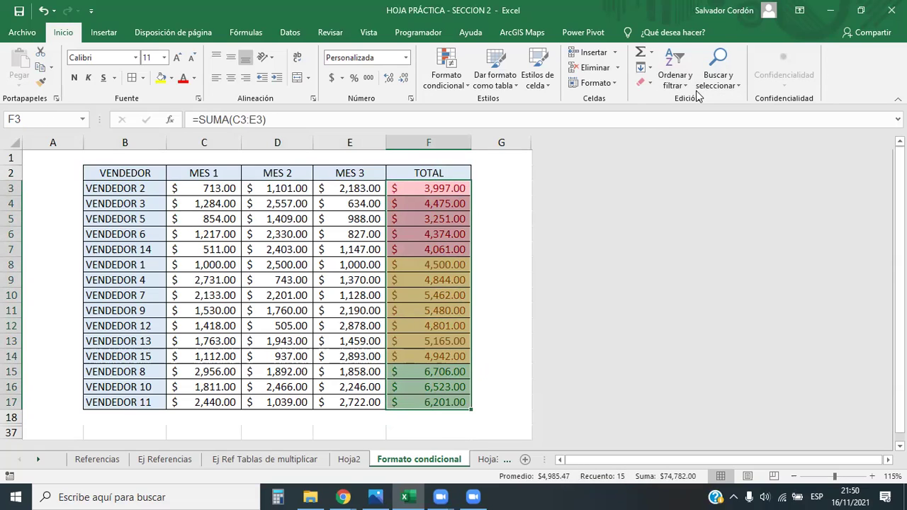
pyautogui.click(675, 84)
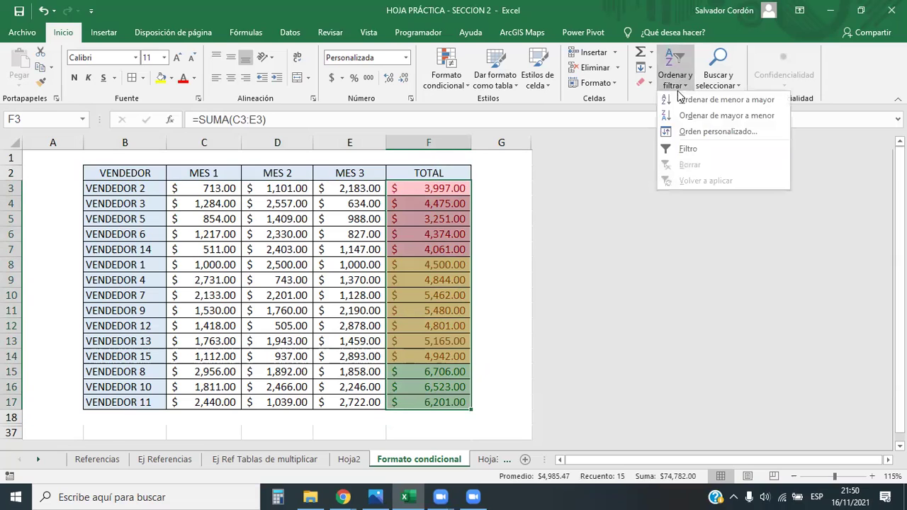
pyautogui.click(726, 100)
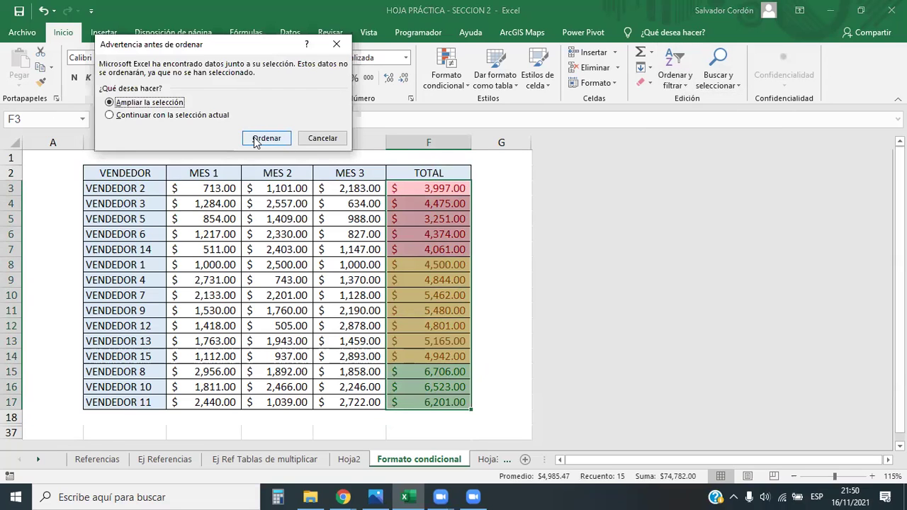
pyautogui.click(257, 138)
pyautogui.moveTo(440, 185); pyautogui.dragTo(423, 401)
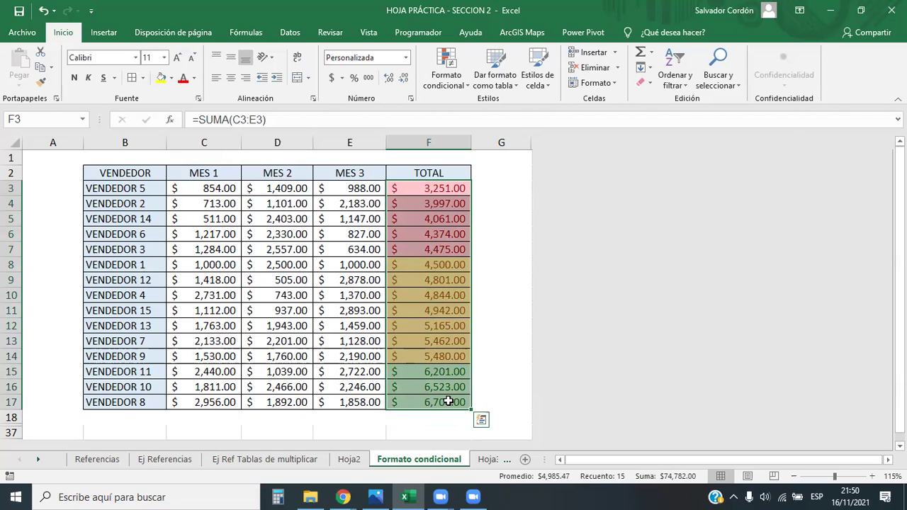
pyautogui.click(490, 237)
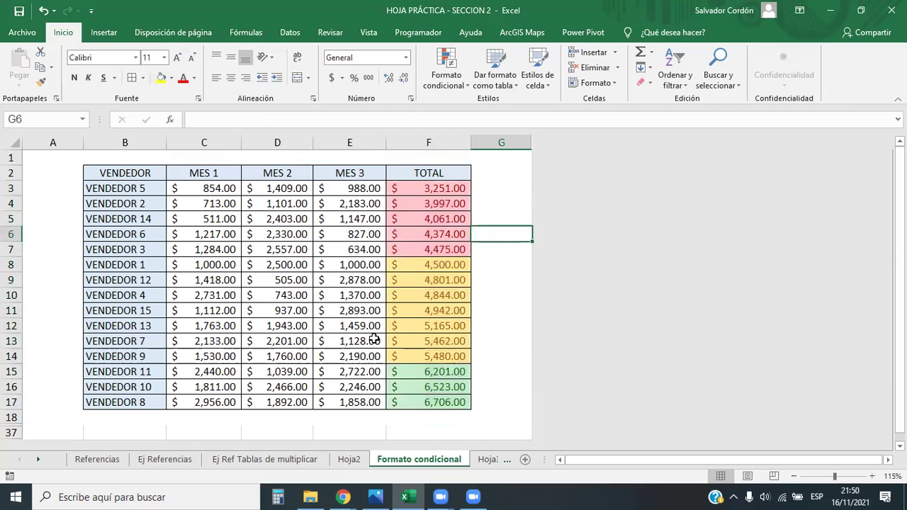
pyautogui.moveTo(422, 187); pyautogui.dragTo(419, 407)
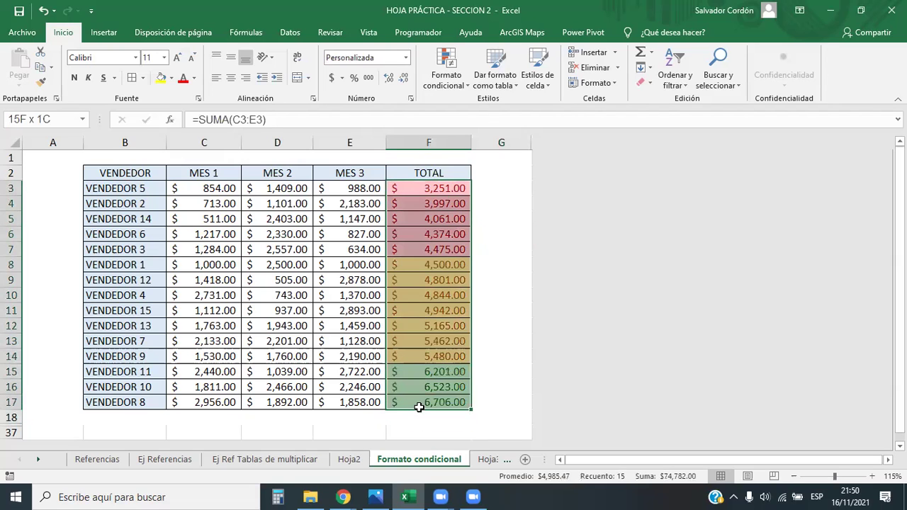
pyautogui.click(415, 296)
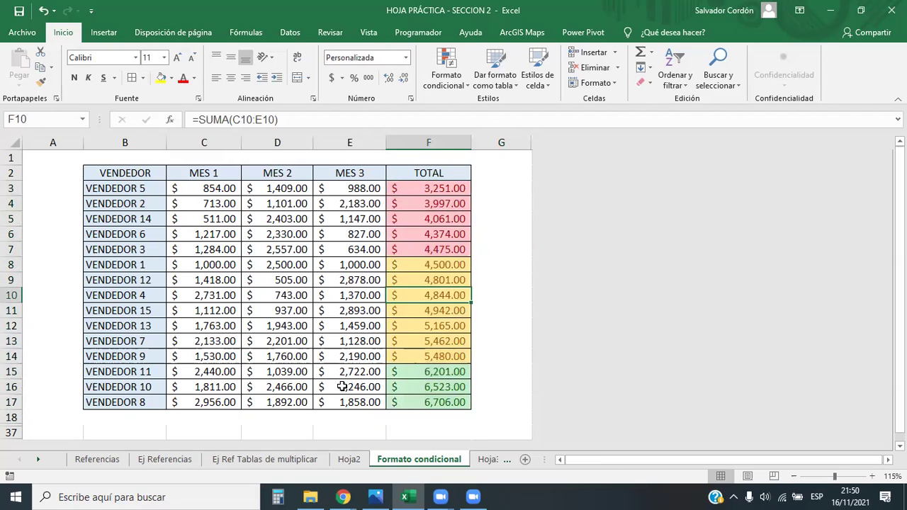
# Overwrite VENDEDOR 3's TOTAL in F7 with 4500 to test the lower limit of the yellow range
pyautogui.click(438, 255)
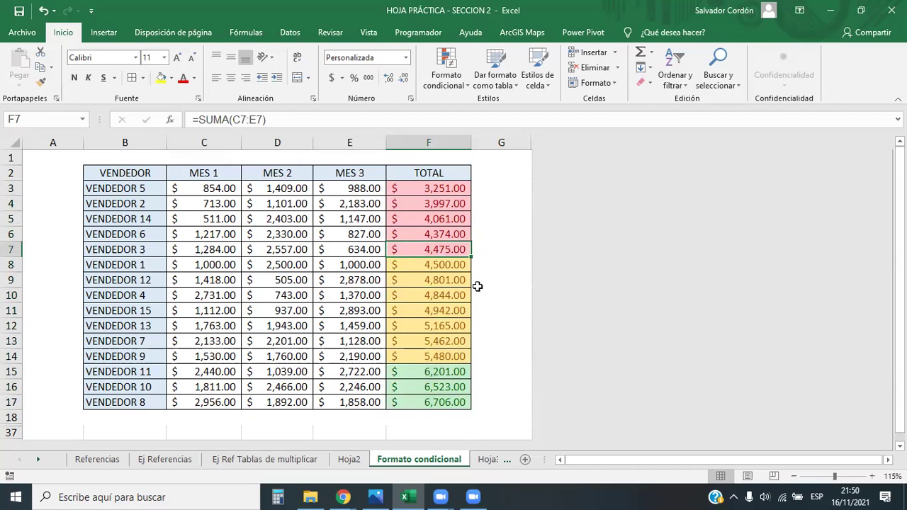
pyautogui.write('4500')
pyautogui.press('Return')
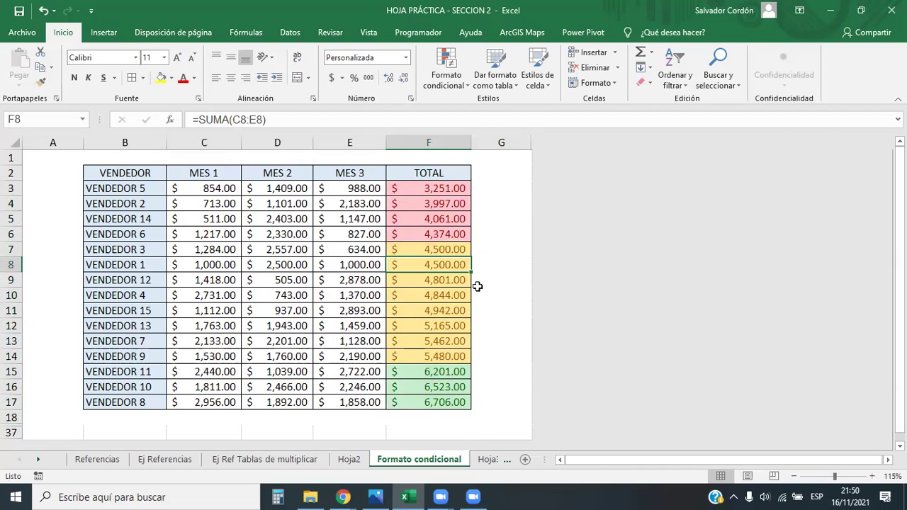
pyautogui.moveTo(435, 245); pyautogui.dragTo(436, 260)
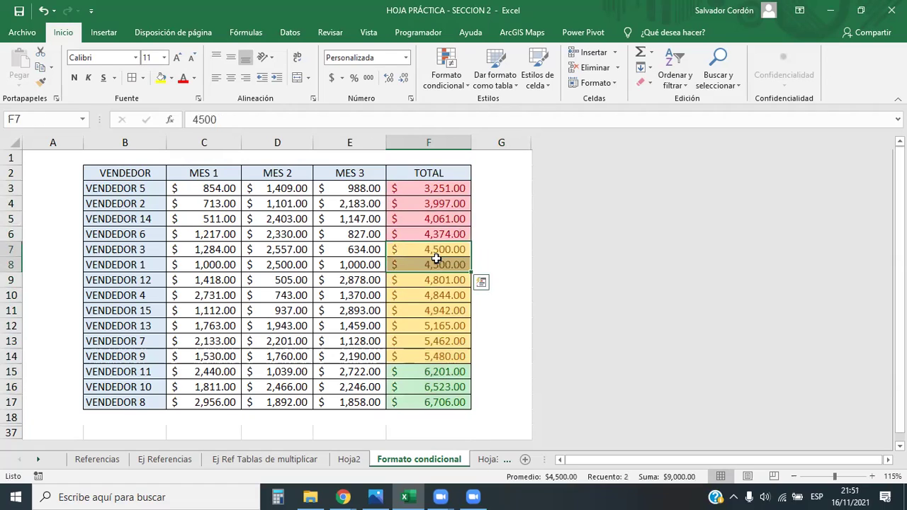
pyautogui.click(444, 232)
# Overwrite VENDEDOR 11's TOTAL in F15 with 5500 to test the yellow range's upper limit, and review the colored totals
pyautogui.click(462, 372)
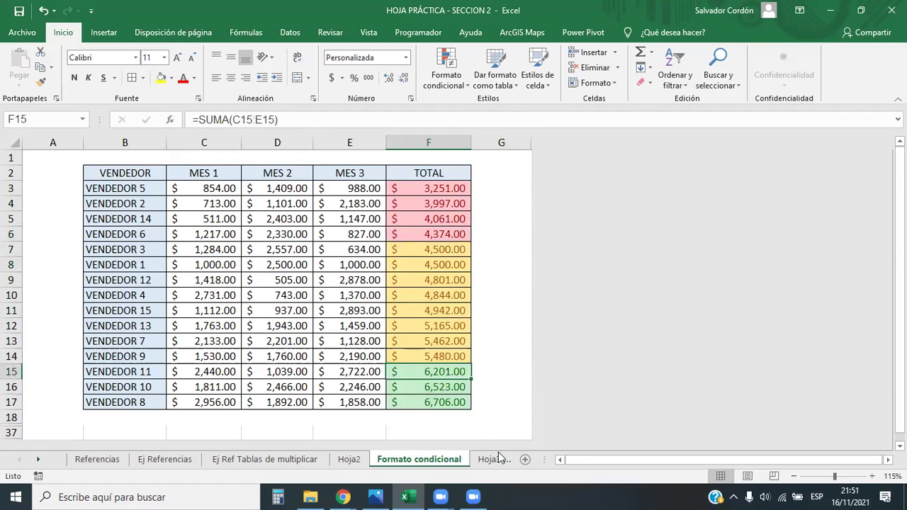
pyautogui.write('55')
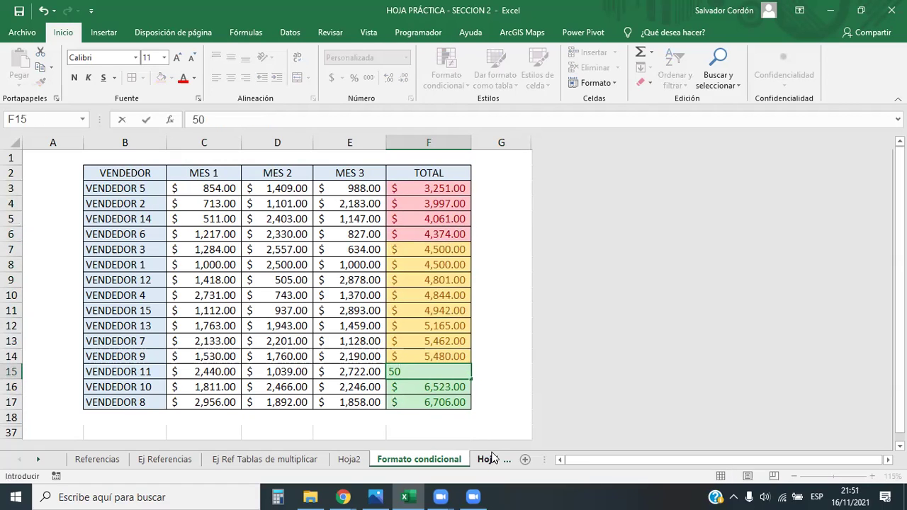
pyautogui.write('00')
pyautogui.press('Return')
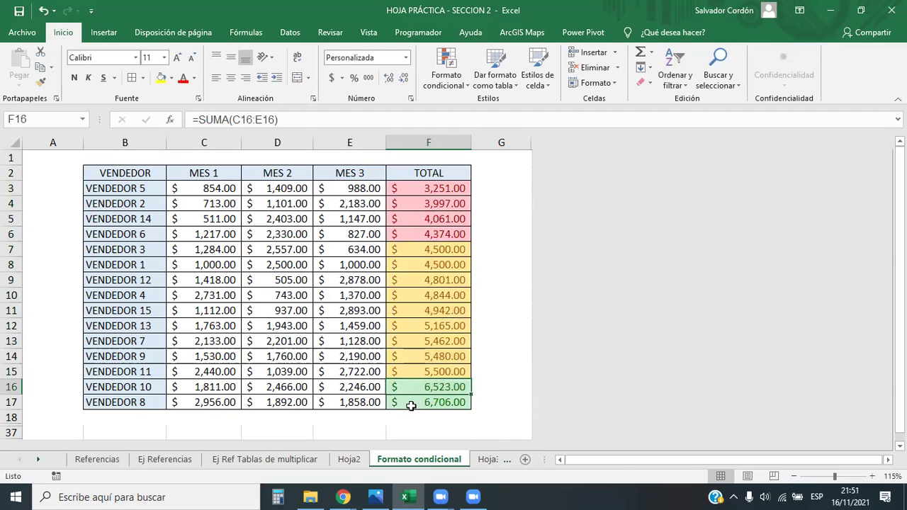
pyautogui.click(455, 372)
pyautogui.moveTo(444, 323); pyautogui.dragTo(435, 372)
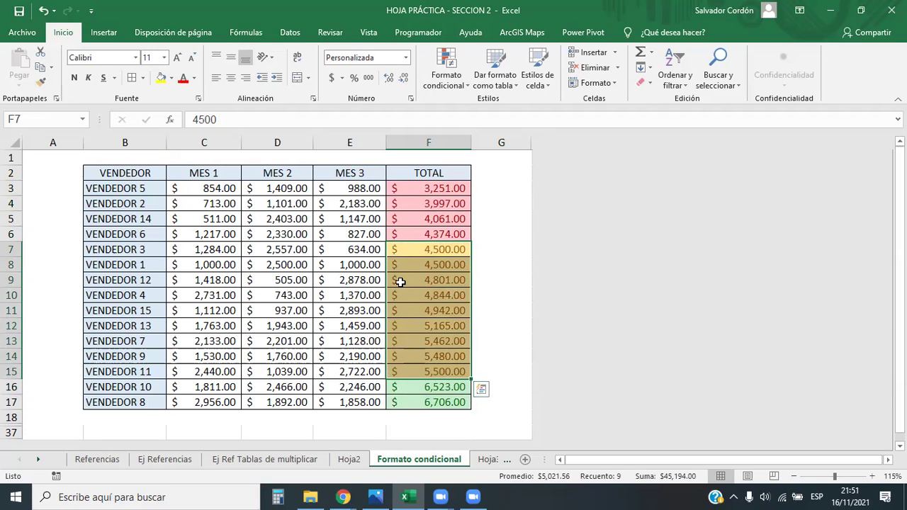
pyautogui.moveTo(440, 189); pyautogui.dragTo(434, 401)
pyautogui.click(337, 321)
# Undo the two TOTAL value edits, the vendor table's sorting and filter, and the range color rules on TOTAL
pyautogui.hotkey('ctrl', 'z')
pyautogui.hotkey('ctrl', 'z')
pyautogui.hotkey('ctrl', 'z')
pyautogui.hotkey('ctrl', 'z')
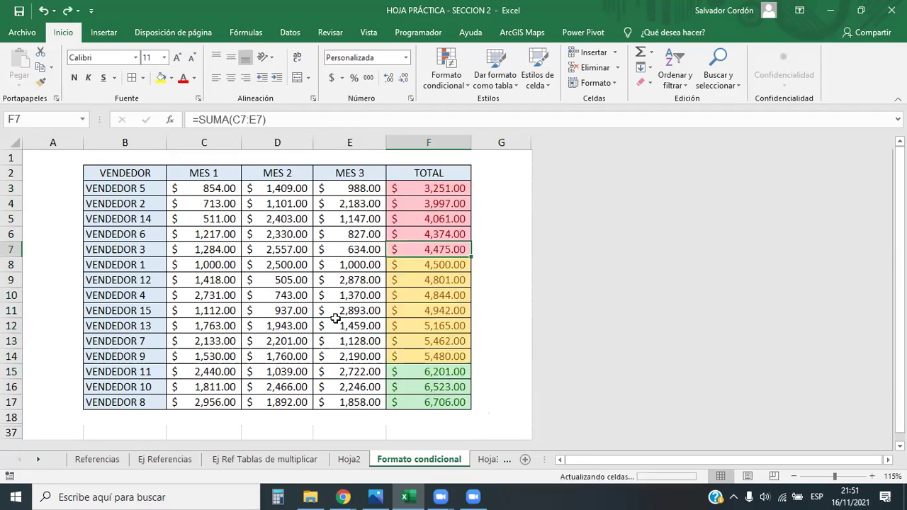
pyautogui.hotkey('ctrl', 'z')
pyautogui.hotkey('ctrl', 'z')
pyautogui.hotkey('ctrl', 'z')
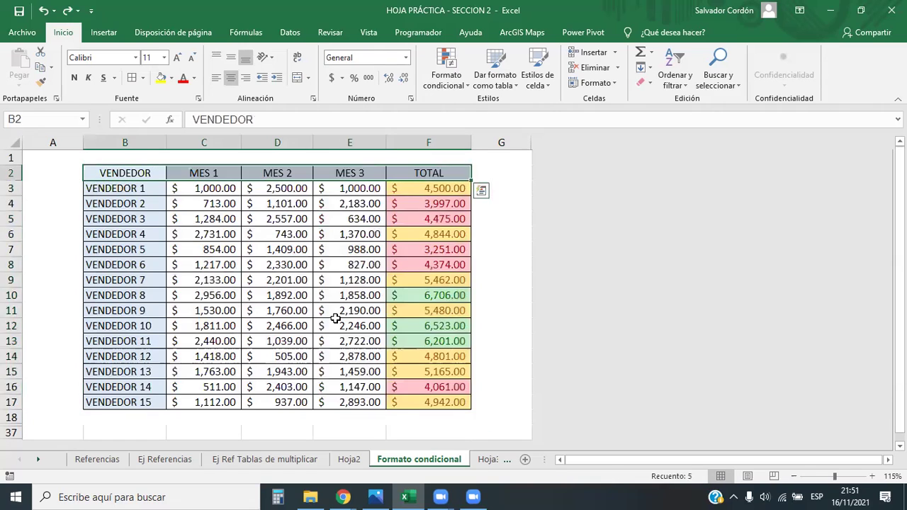
pyautogui.hotkey('ctrl', 'z')
pyautogui.hotkey('ctrl', 'z')
pyautogui.hotkey('ctrl', 'z')
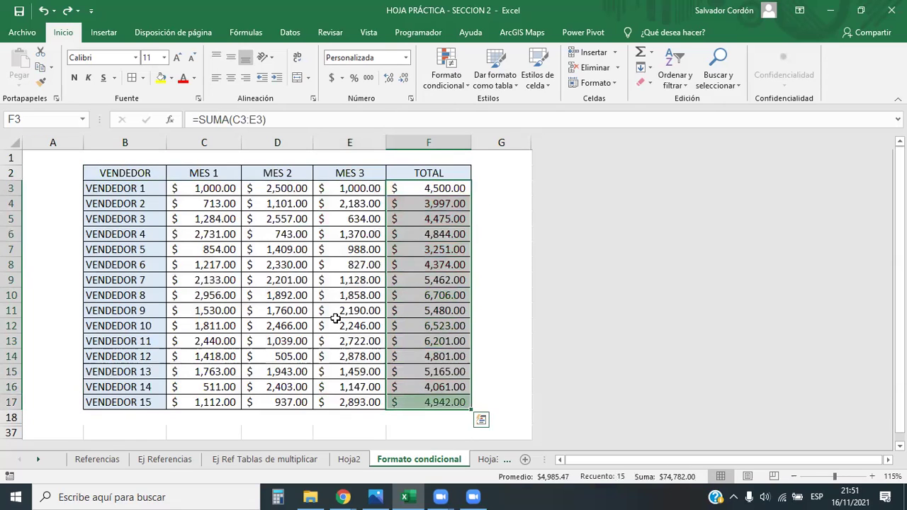
# Undo the highlighting, centering and latest quantity entries of the product list on sheet Hoja3
pyautogui.hotkey('ctrl', 'pagedown')
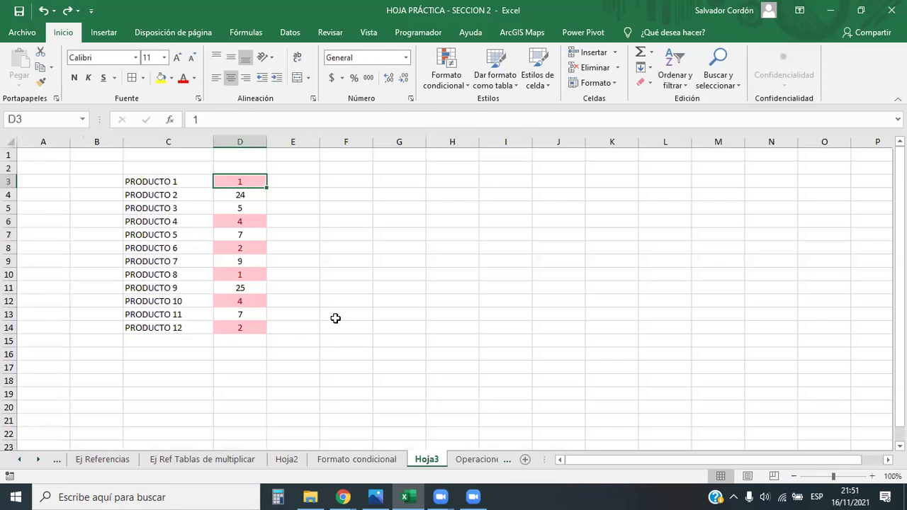
pyautogui.hotkey('ctrl', 'z')
pyautogui.hotkey('ctrl', 'z')
pyautogui.hotkey('ctrl', 'z')
pyautogui.hotkey('ctrl', 'z')
pyautogui.hotkey('ctrl', 'z')
pyautogui.hotkey('ctrl', 'z')
pyautogui.hotkey('ctrl', 'z')
pyautogui.hotkey('ctrl', 'z')
pyautogui.hotkey('ctrl', 'z')
pyautogui.hotkey('ctrl', 'z')
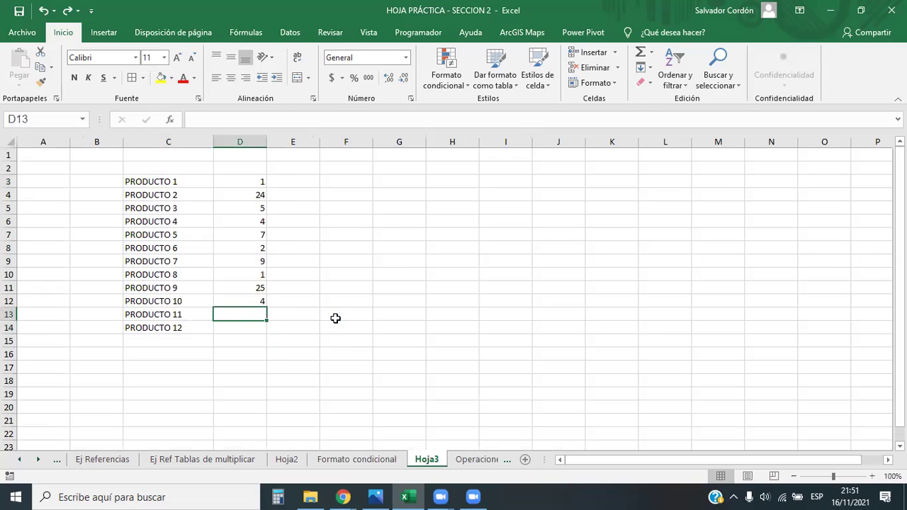
# Undo further back to VENDEDOR 1's previous monthly amounts and a TOTAL column without red and green rules on Formato condicional
pyautogui.hotkey('ctrl', 'z')
pyautogui.hotkey('ctrl', 'z')
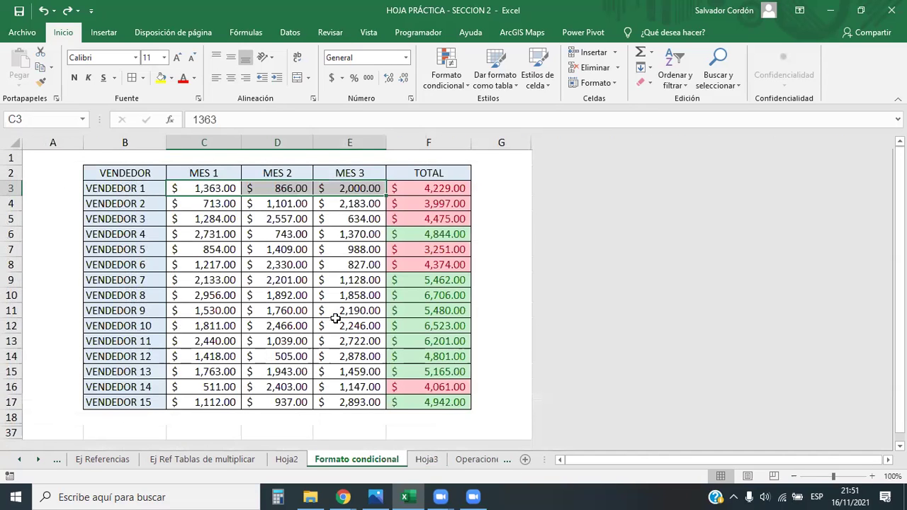
pyautogui.hotkey('ctrl', 'z')
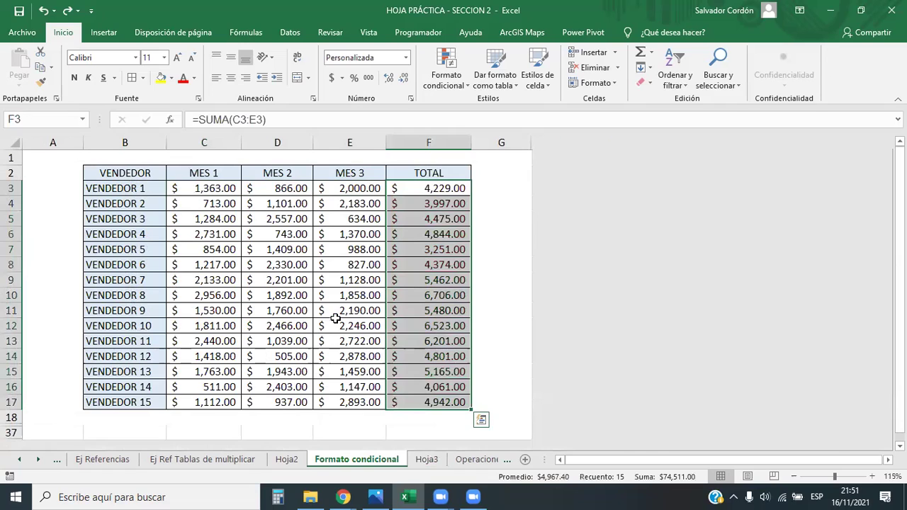
pyautogui.click(409, 299)
pyautogui.click(438, 230)
pyautogui.click(270, 303)
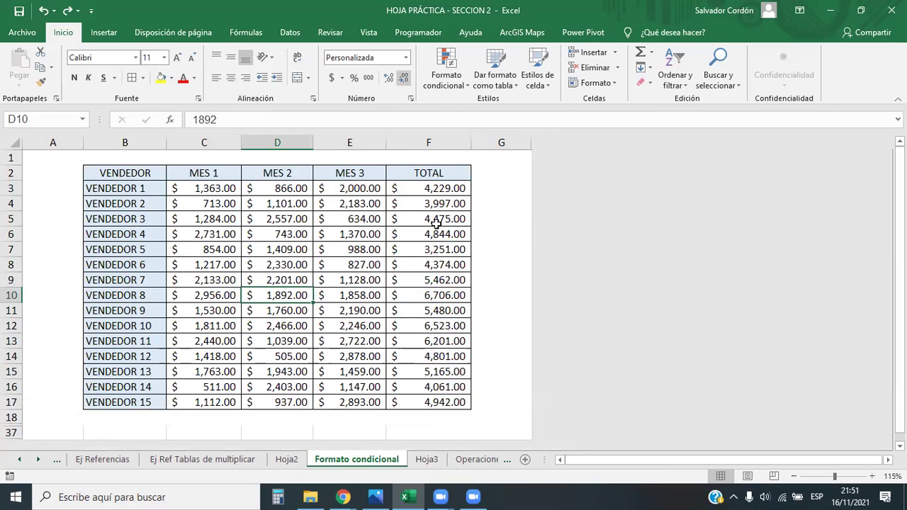
# Add a top-values conditional format to TOTAL cells F3:F17 that marks the 5 highest with green fill and dark green text
pyautogui.moveTo(442, 194); pyautogui.dragTo(437, 401)
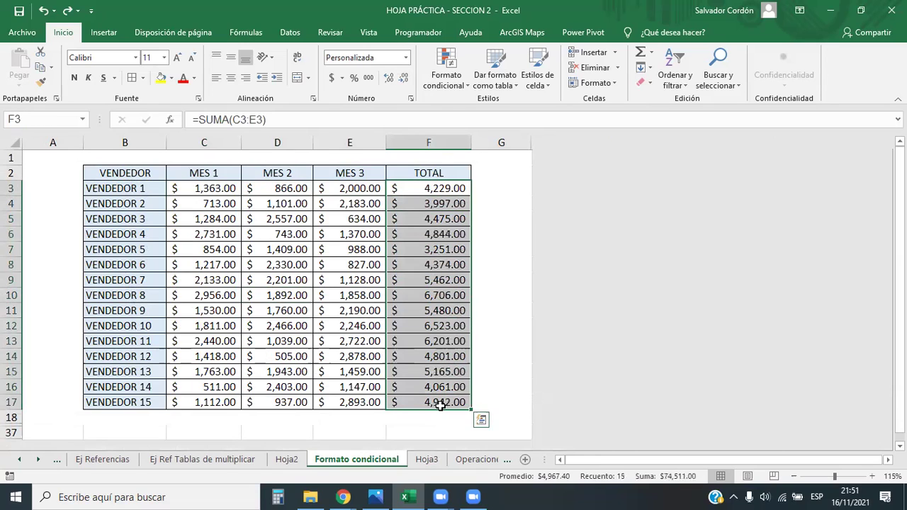
pyautogui.click(439, 77)
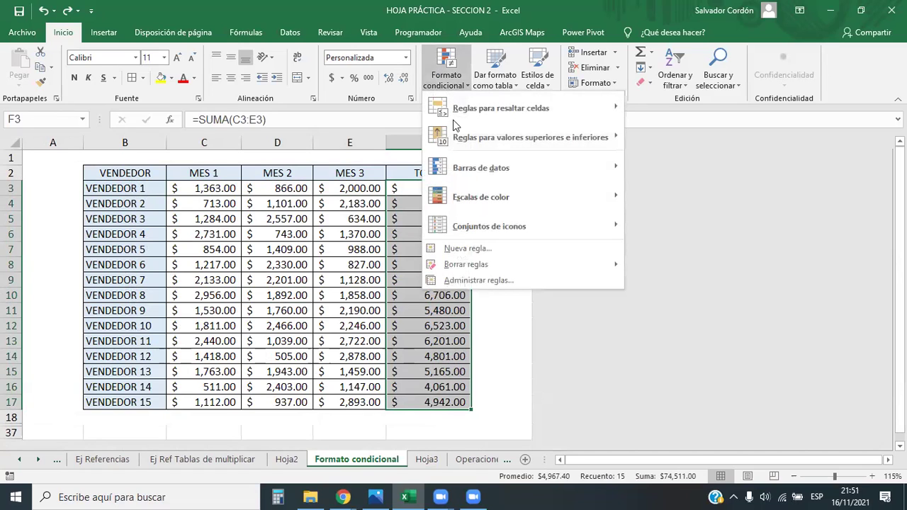
pyautogui.moveTo(518, 134)
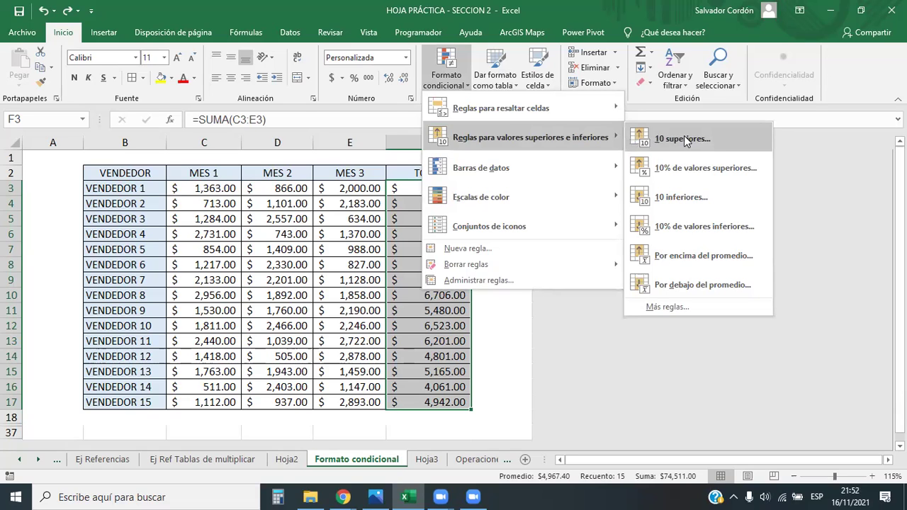
pyautogui.click(709, 144)
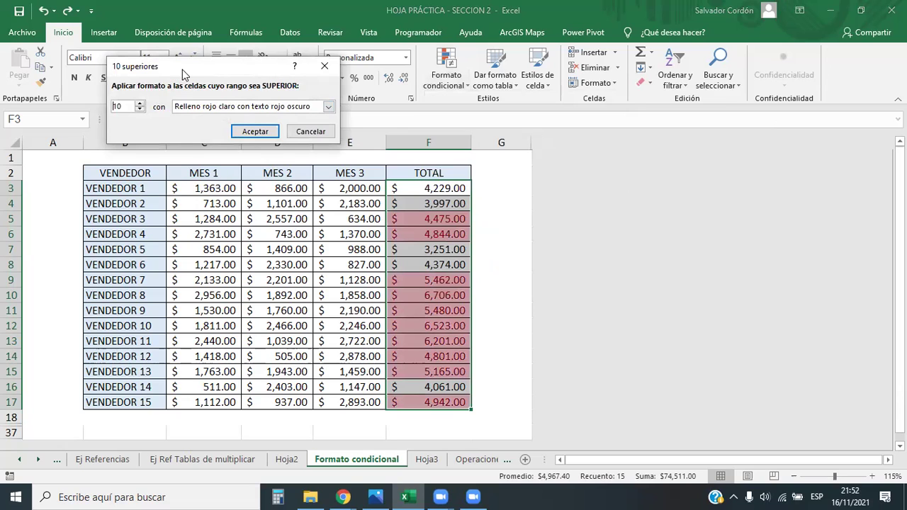
pyautogui.moveTo(182, 70); pyautogui.dragTo(618, 259)
pyautogui.doubleClick(556, 296)
pyautogui.write('5')
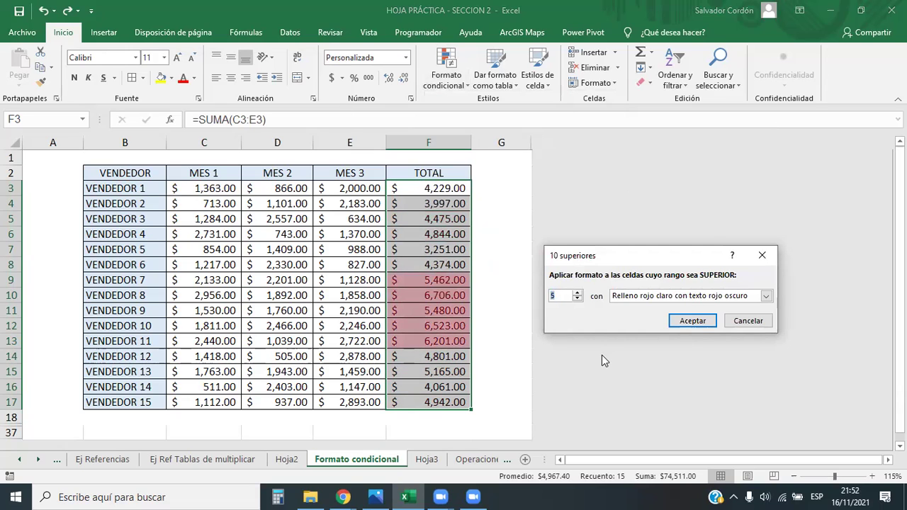
pyautogui.click(686, 296)
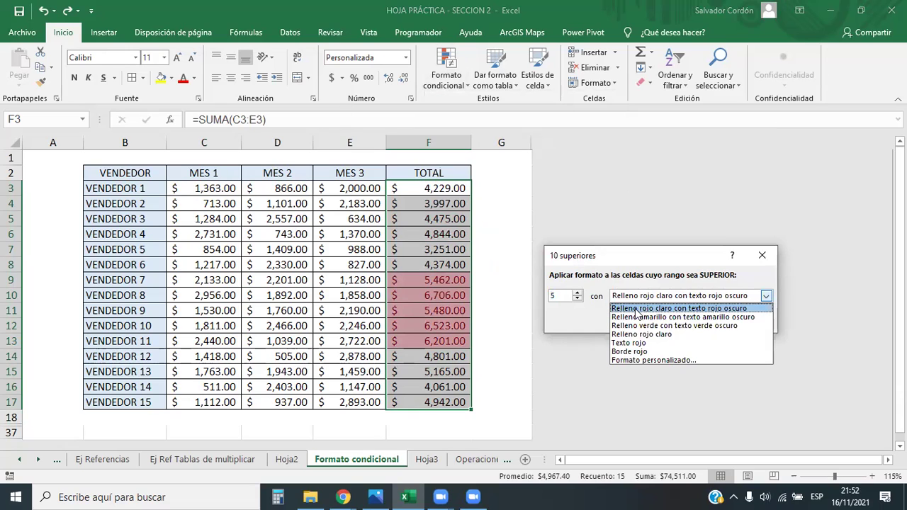
pyautogui.click(688, 325)
pyautogui.click(690, 323)
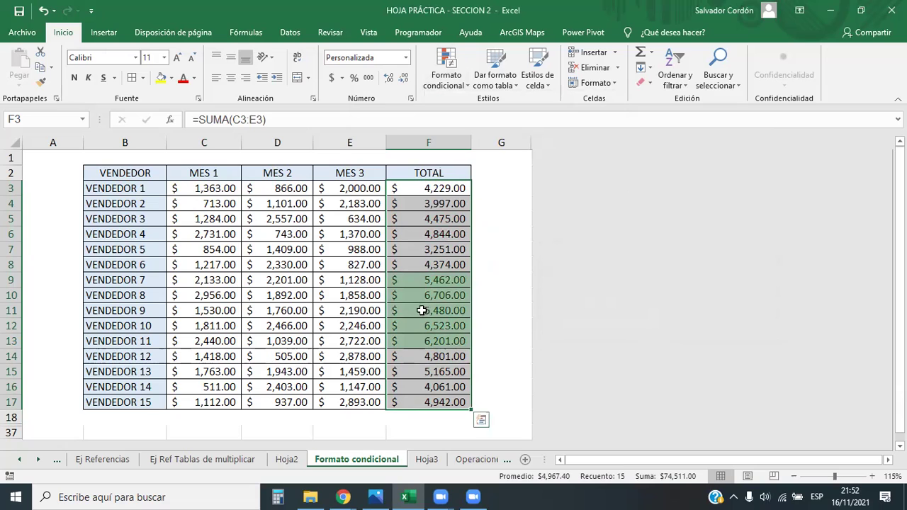
# Add a bottom-values conditional format to TOTAL cells F3:F17 that marks the 5 lowest with light red fill and dark red text
pyautogui.click(449, 68)
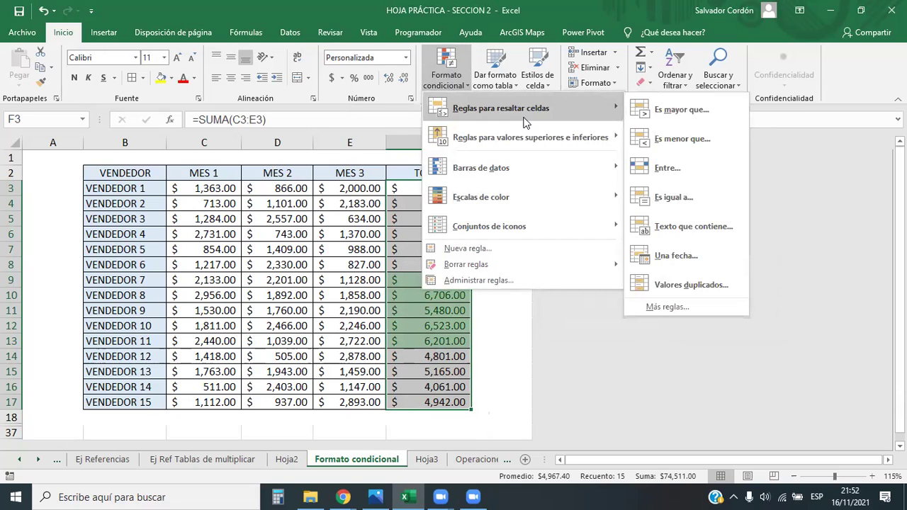
pyautogui.moveTo(568, 128)
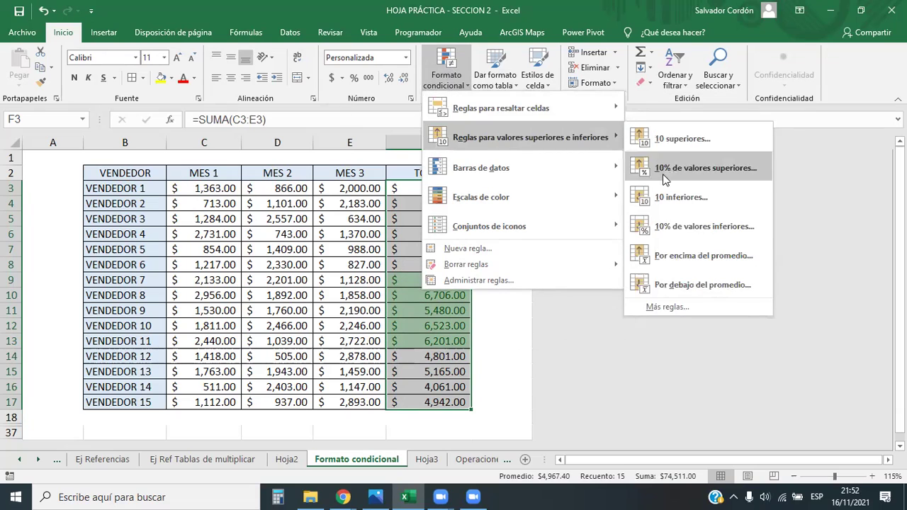
pyautogui.click(682, 202)
pyautogui.doubleClick(552, 296)
pyautogui.write('5')
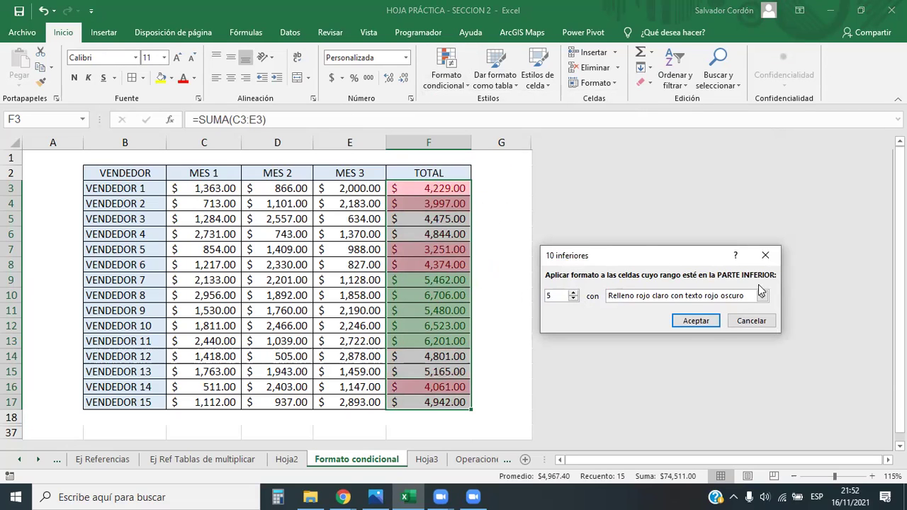
pyautogui.click(692, 321)
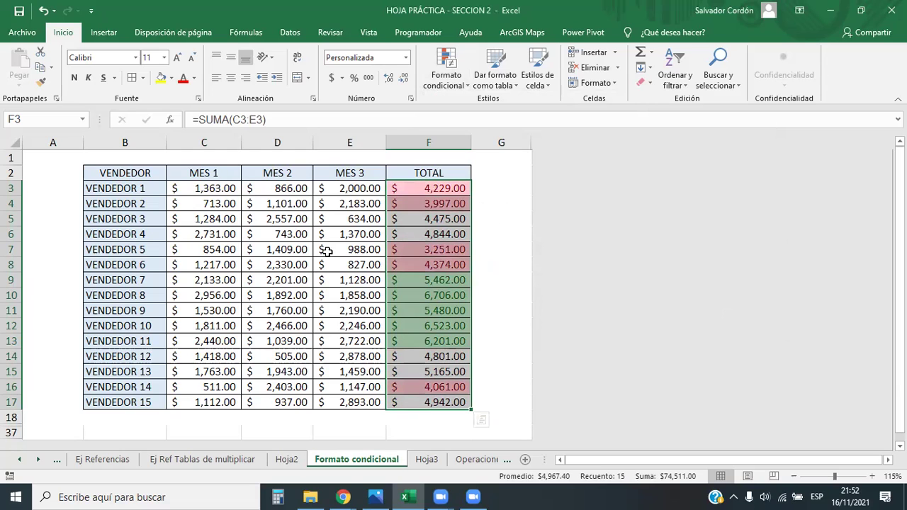
pyautogui.click(349, 249)
pyautogui.moveTo(425, 219); pyautogui.dragTo(431, 234)
pyautogui.moveTo(440, 345); pyautogui.dragTo(442, 386)
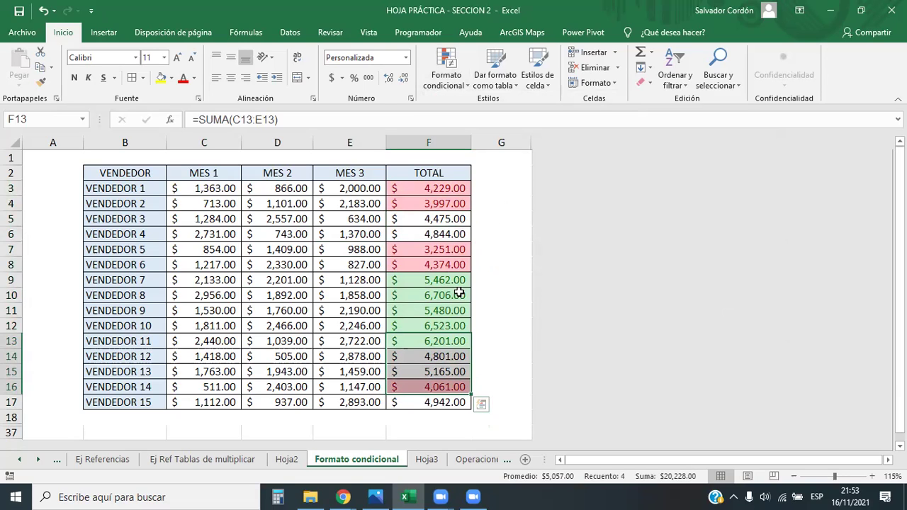
pyautogui.click(459, 292)
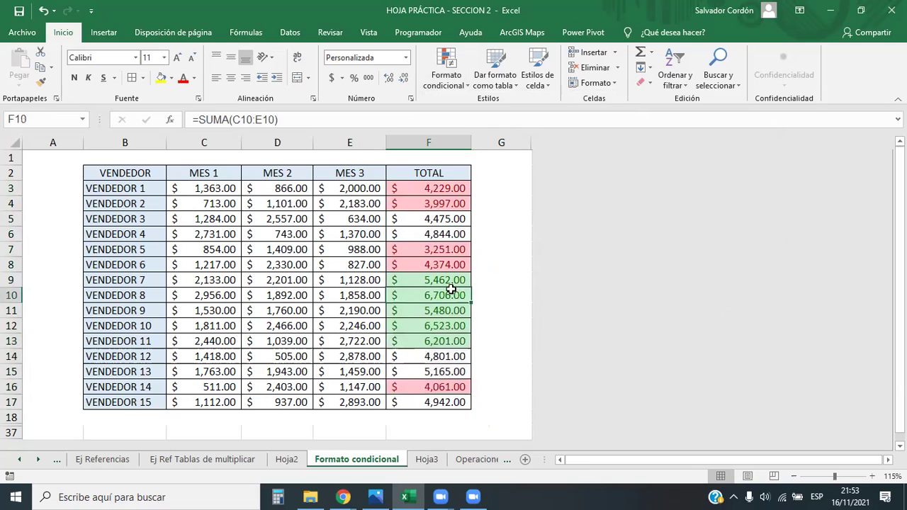
# Sort the vendor table by TOTAL from largest to smallest, expanding the selection to the adjacent columns
pyautogui.moveTo(439, 193); pyautogui.dragTo(448, 404)
pyautogui.click(676, 78)
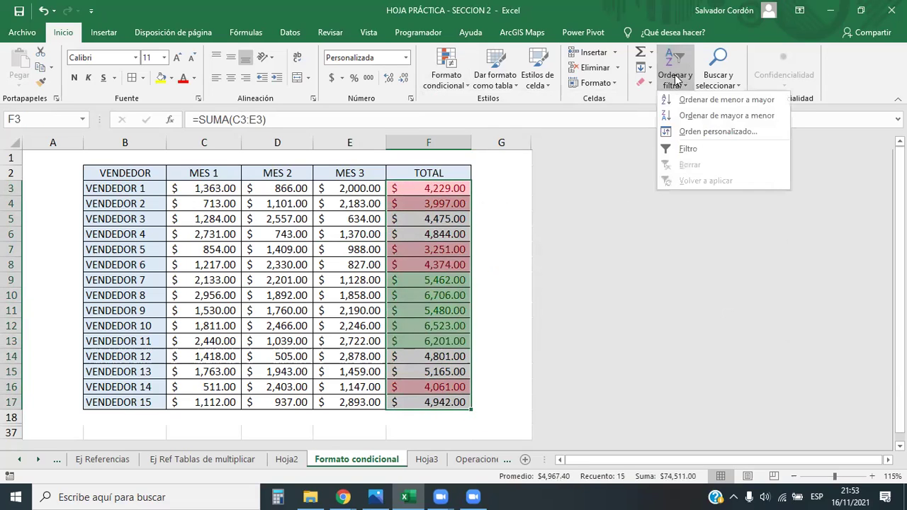
pyautogui.click(748, 116)
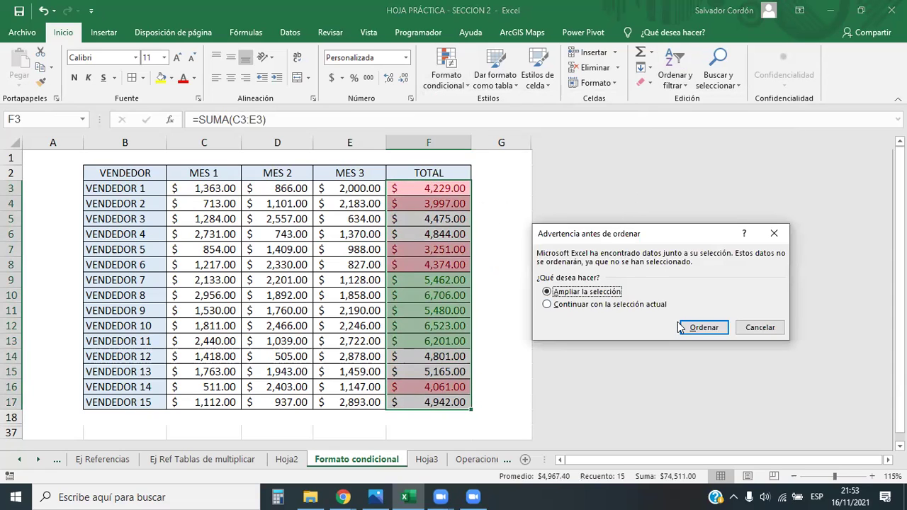
pyautogui.click(705, 327)
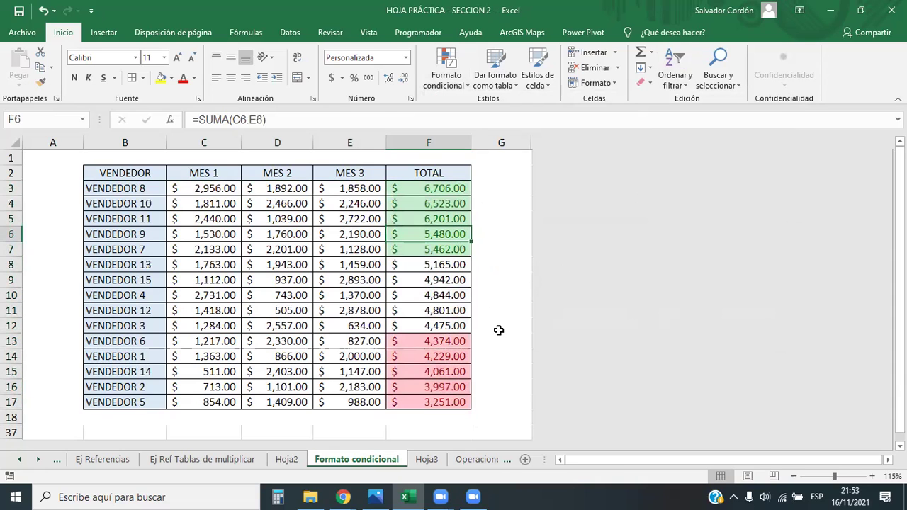
# Undo the sort of the vendor table while keeping the red bottom-5 rule on TOTAL
pyautogui.hotkey('ctrl', 'z')
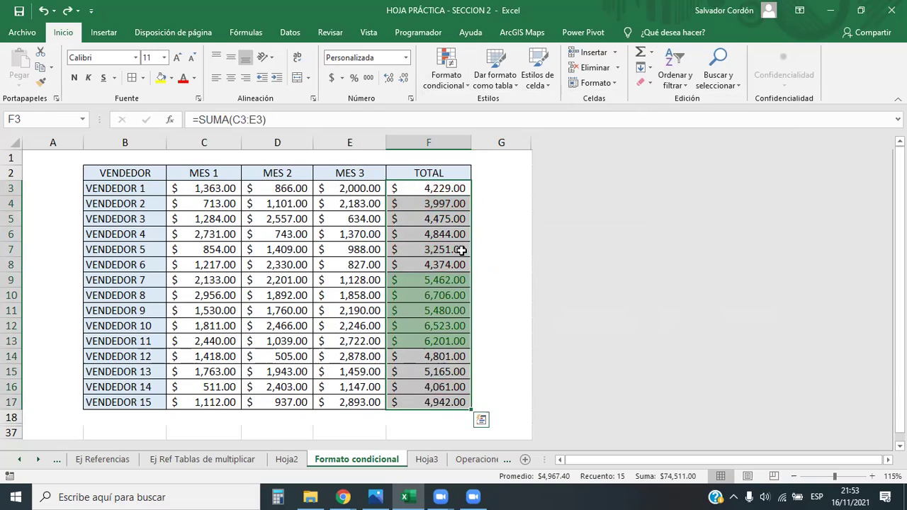
pyautogui.hotkey('ctrl', 't')
pyautogui.press('Escape')
# Replace VENDEDOR 12's TOTAL in cell F14 with 10000 to test the top-5 rule
pyautogui.moveTo(431, 218); pyautogui.dragTo(432, 234)
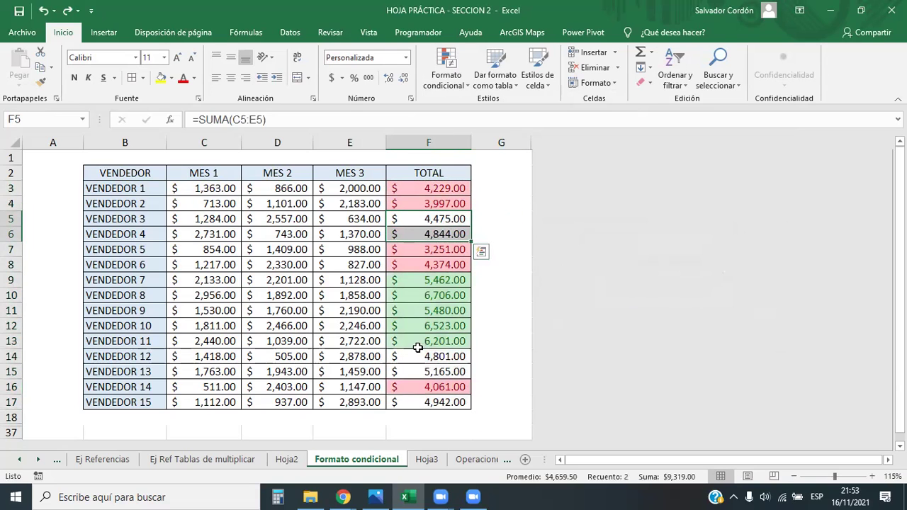
pyautogui.click(434, 340)
pyautogui.click(437, 387)
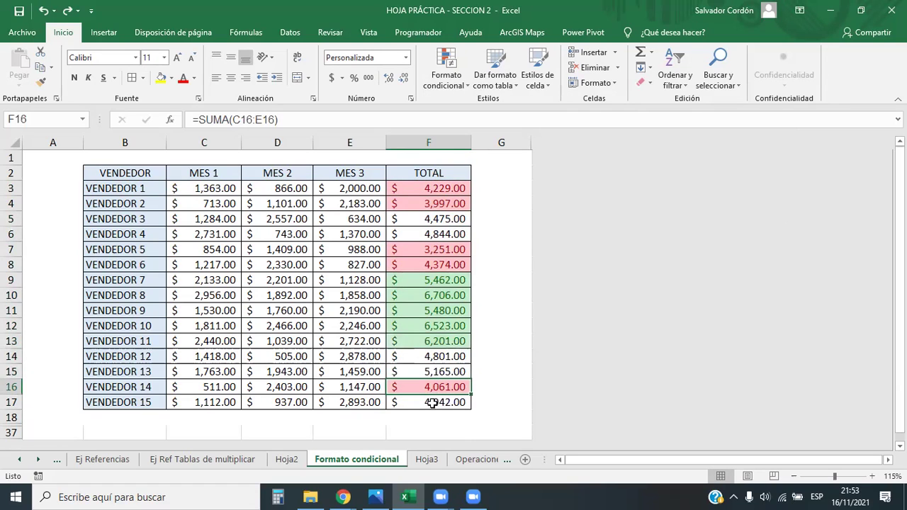
pyautogui.click(439, 357)
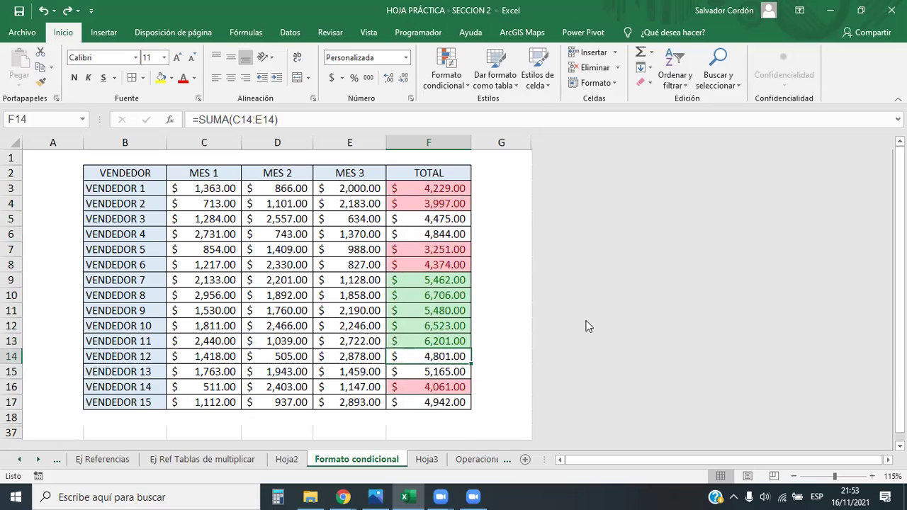
pyautogui.press('F2')
pyautogui.press('BackSpace')
pyautogui.write('1')
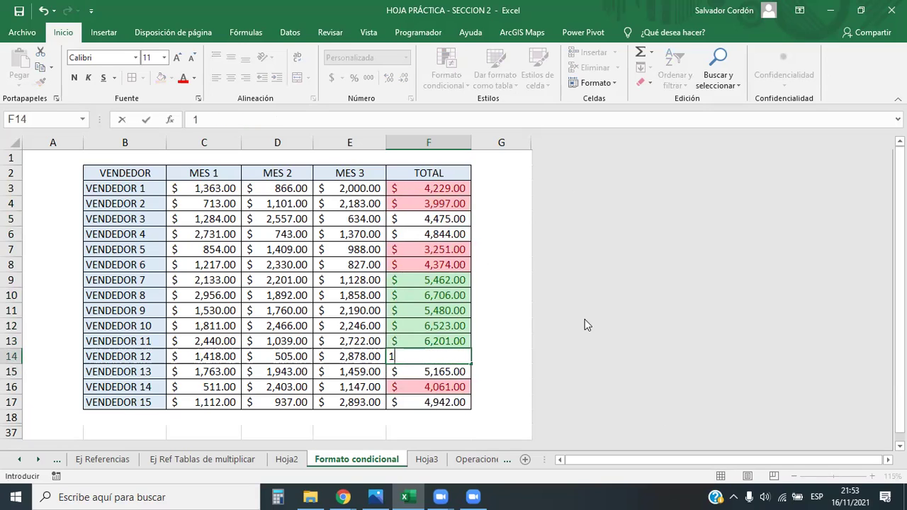
pyautogui.write('0000')
pyautogui.press('Return')
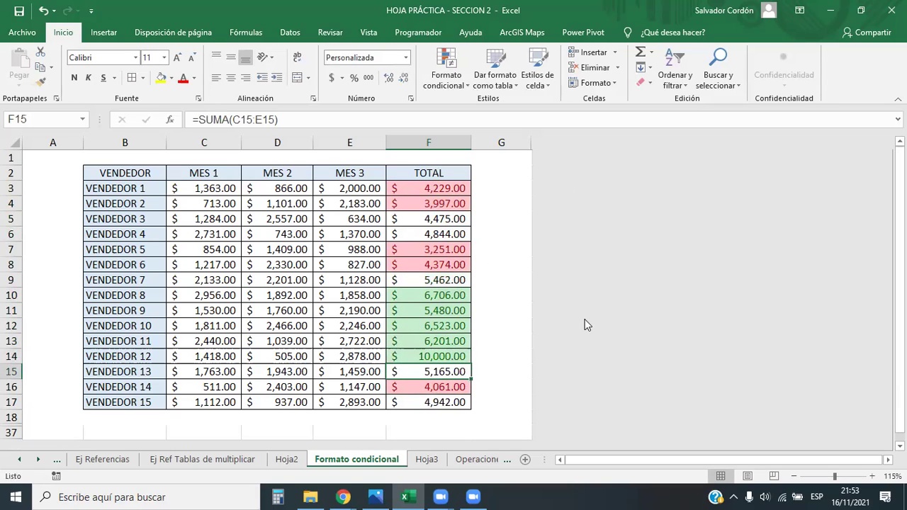
# Test the bottom-5 rule by entering 1000 as VENDEDOR 3's TOTAL in cell F5, and undo the entry
pyautogui.click(428, 277)
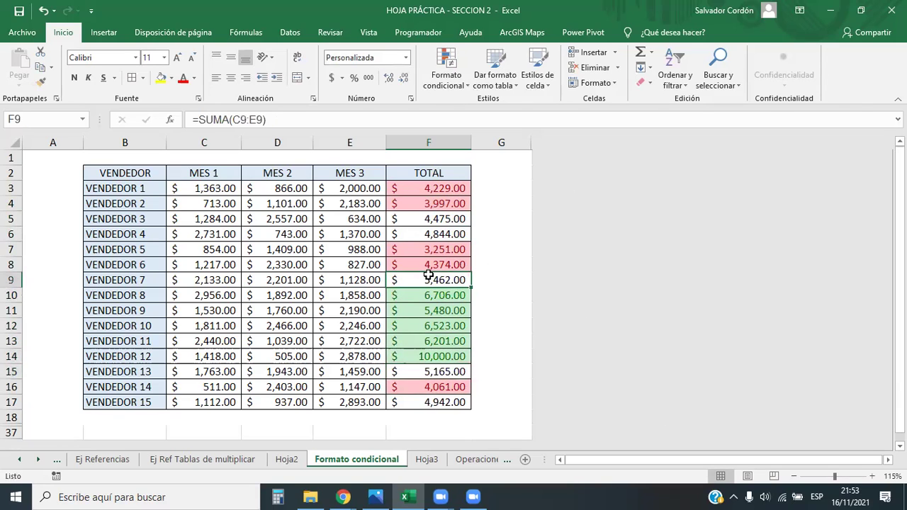
pyautogui.click(413, 352)
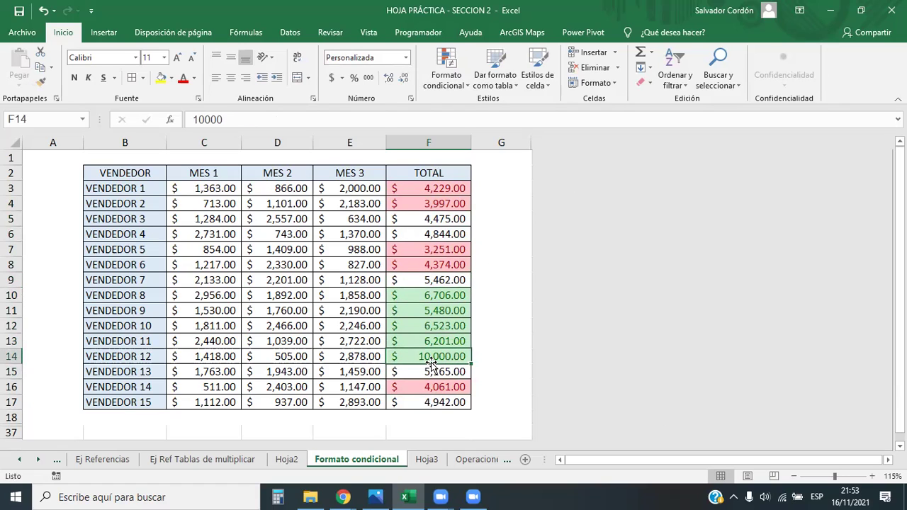
pyautogui.click(429, 219)
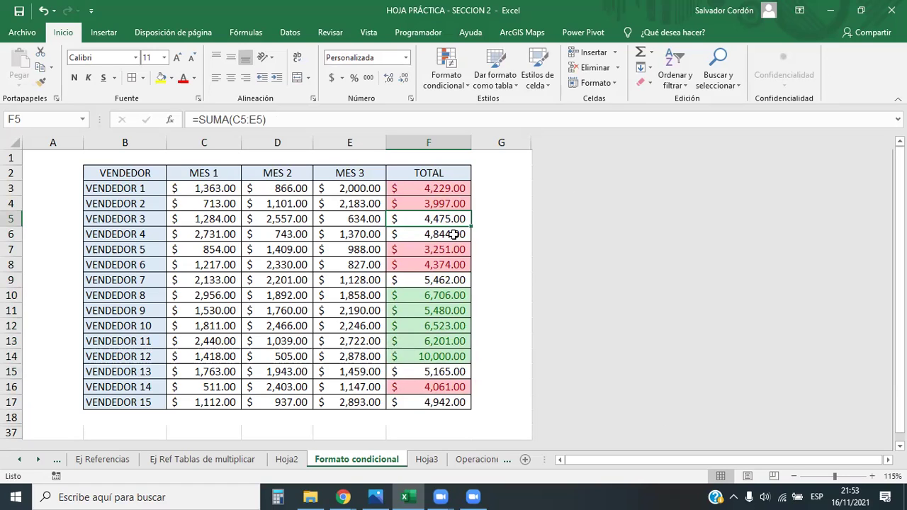
pyautogui.click(442, 190)
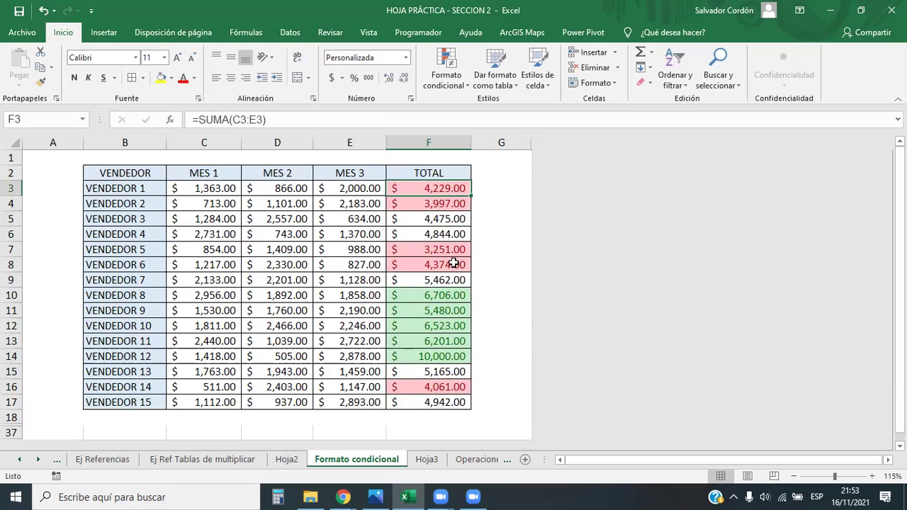
pyautogui.click(428, 216)
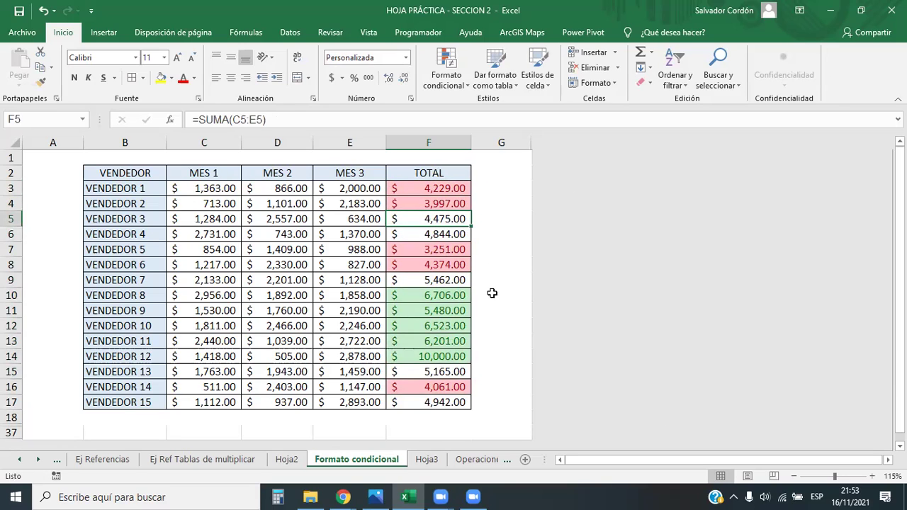
pyautogui.write('1,000')
pyautogui.press('Return')
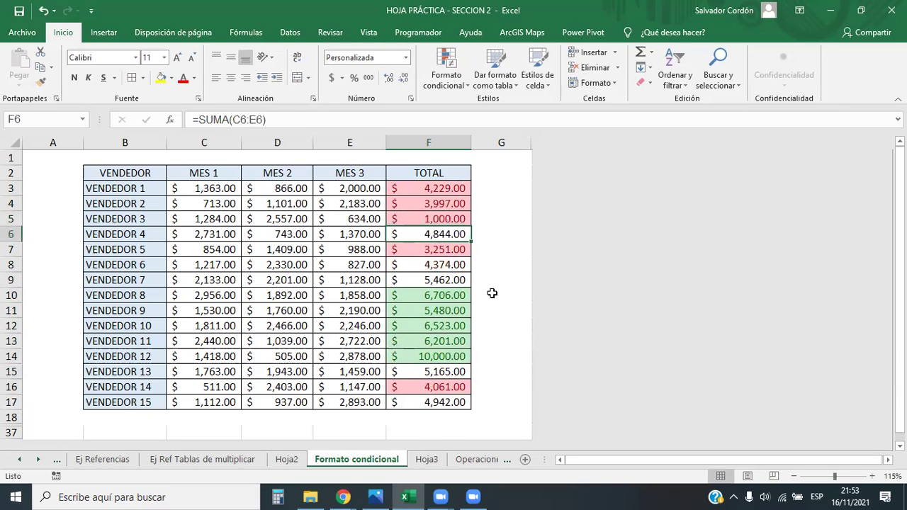
pyautogui.hotkey('ctrl', 'z')
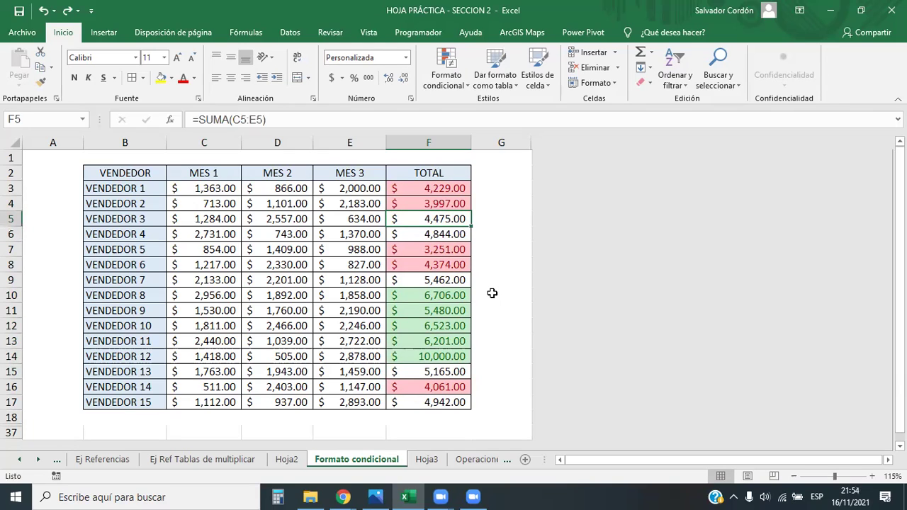
# Set VENDEDOR 3's TOTAL in cell F5 to 1000
pyautogui.click(459, 267)
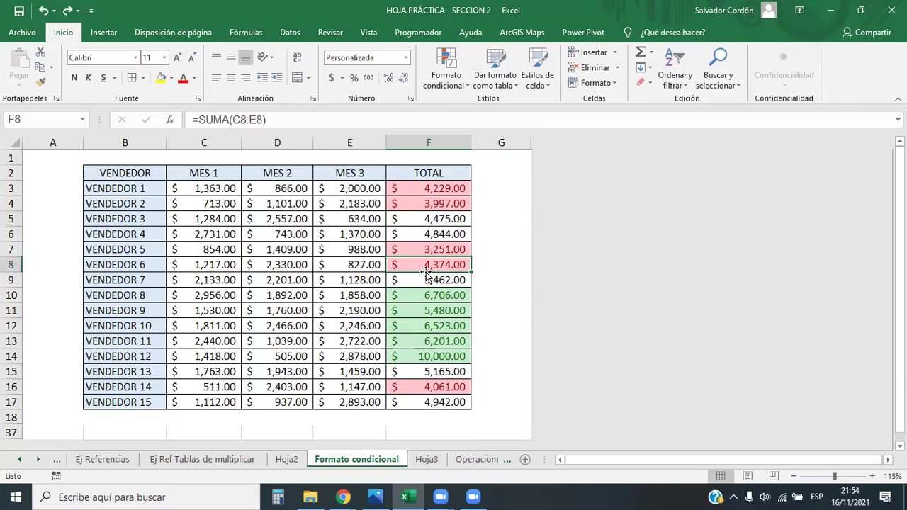
pyautogui.click(435, 220)
pyautogui.write('1000')
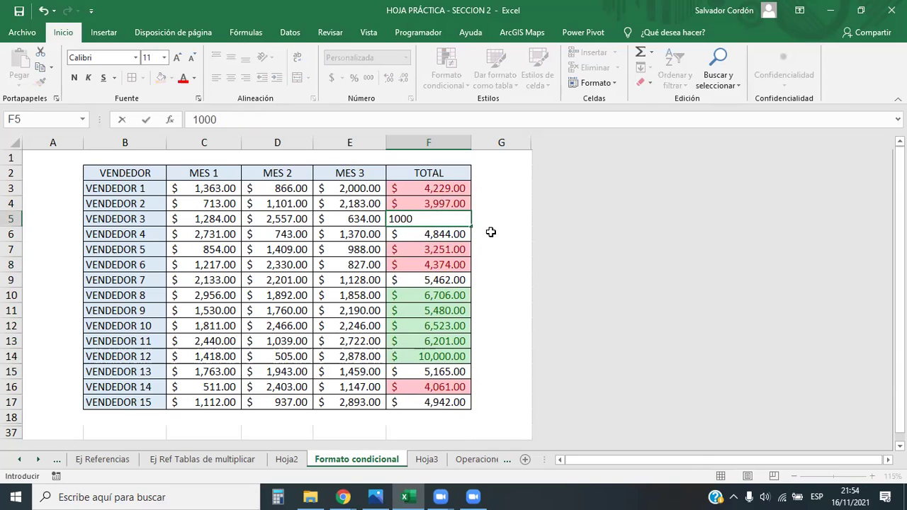
pyautogui.press('Return')
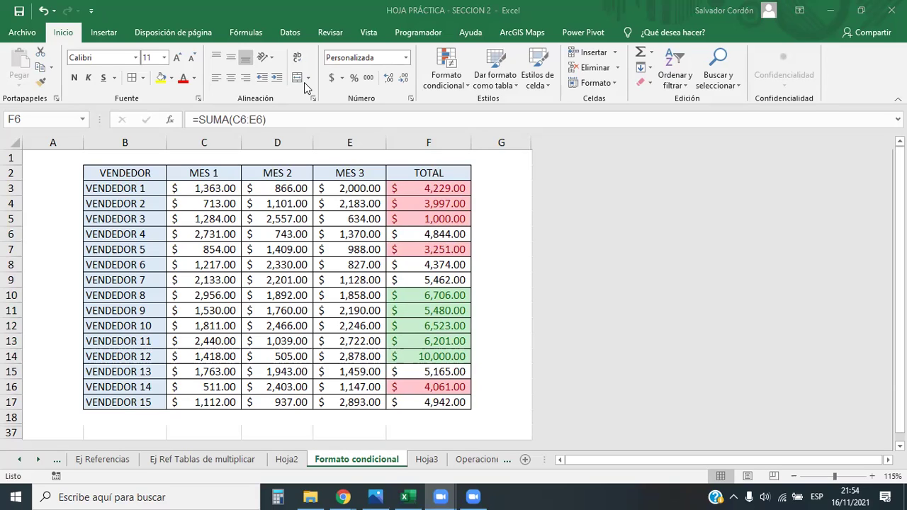
# Open the conditional formatting rules manager for TOTAL cells F3:F17
pyautogui.click(426, 205)
pyautogui.click(441, 188)
pyautogui.moveTo(441, 189); pyautogui.dragTo(437, 401)
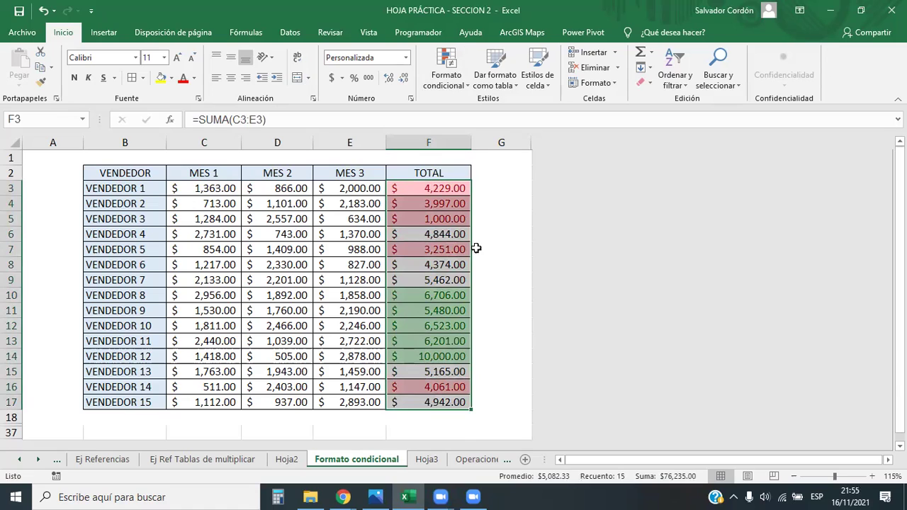
pyautogui.click(478, 309)
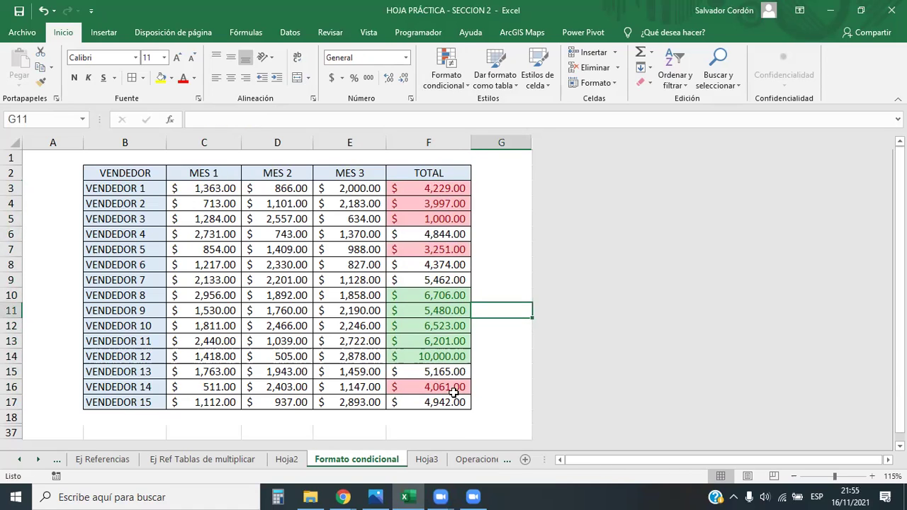
pyautogui.moveTo(442, 189); pyautogui.dragTo(453, 398)
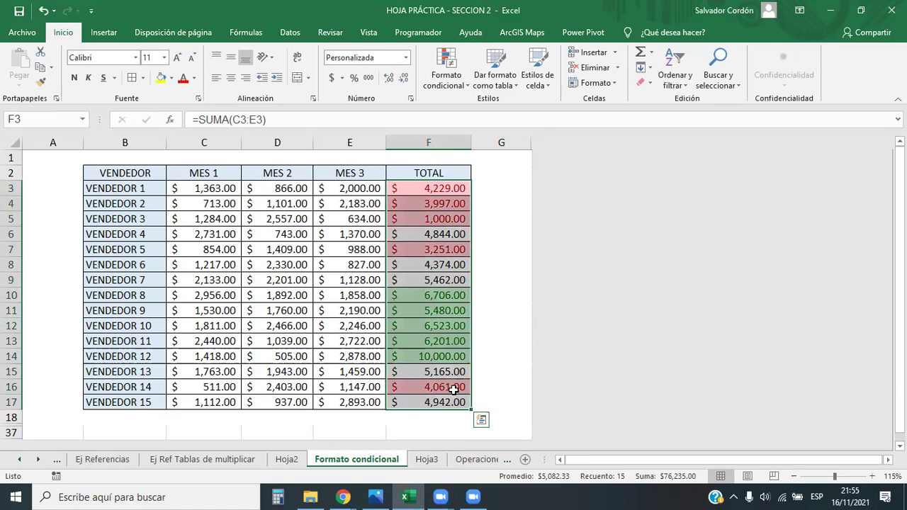
pyautogui.click(457, 85)
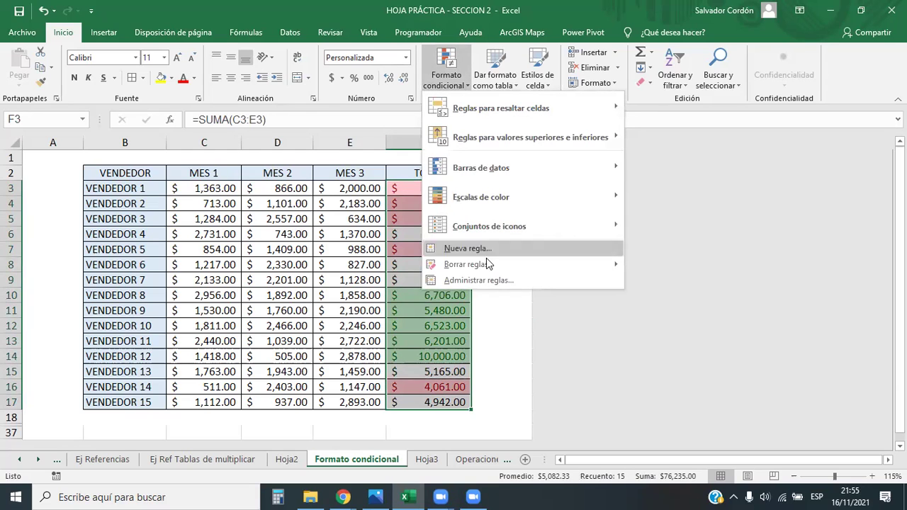
pyautogui.click(495, 279)
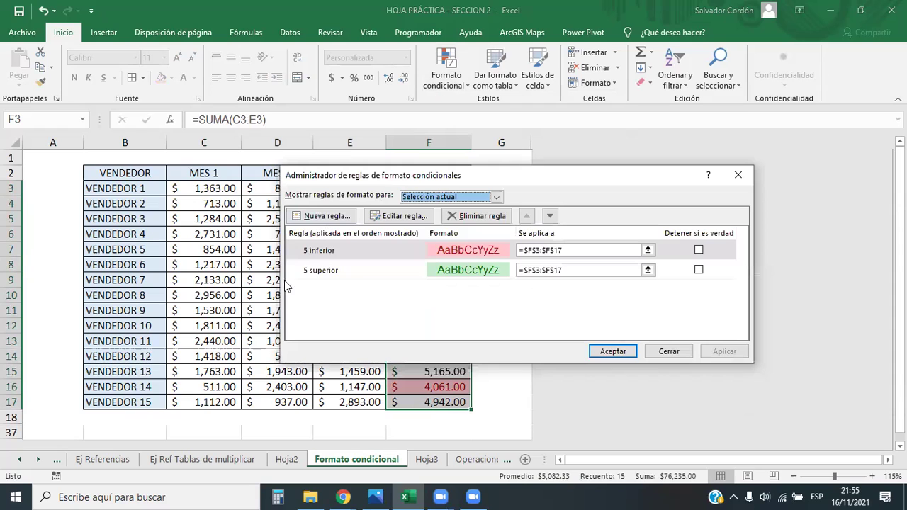
# Edit the red bottom-values rule so that it formats the 3 lowest totals
pyautogui.click(324, 255)
pyautogui.doubleClick(324, 254)
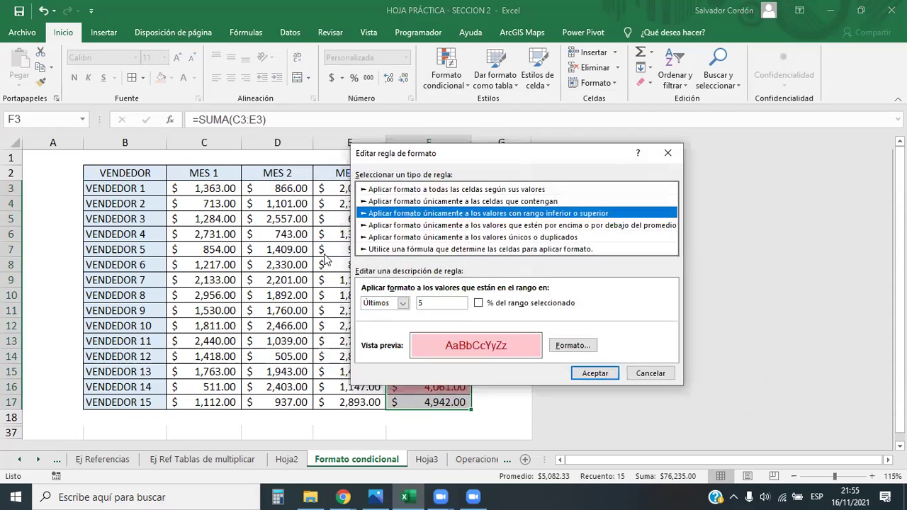
pyautogui.click(428, 298)
pyautogui.press('BackSpace')
pyautogui.write('3')
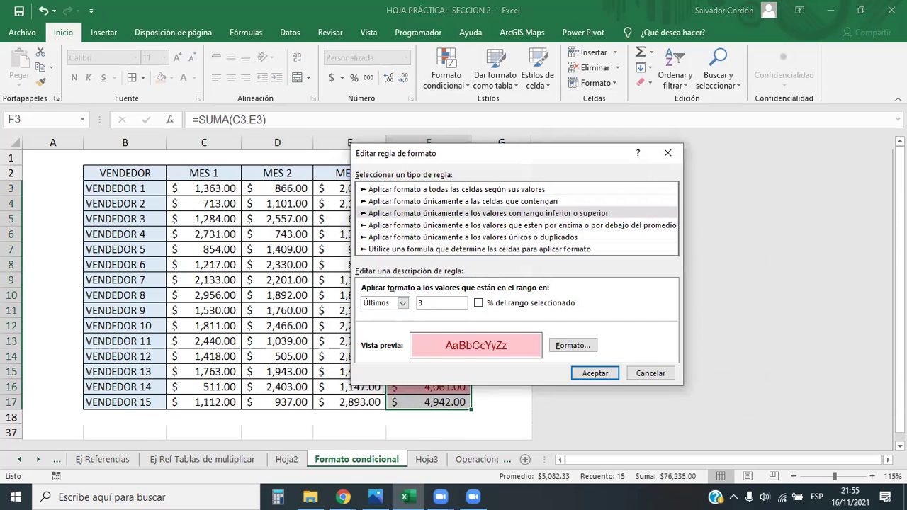
pyautogui.click(606, 375)
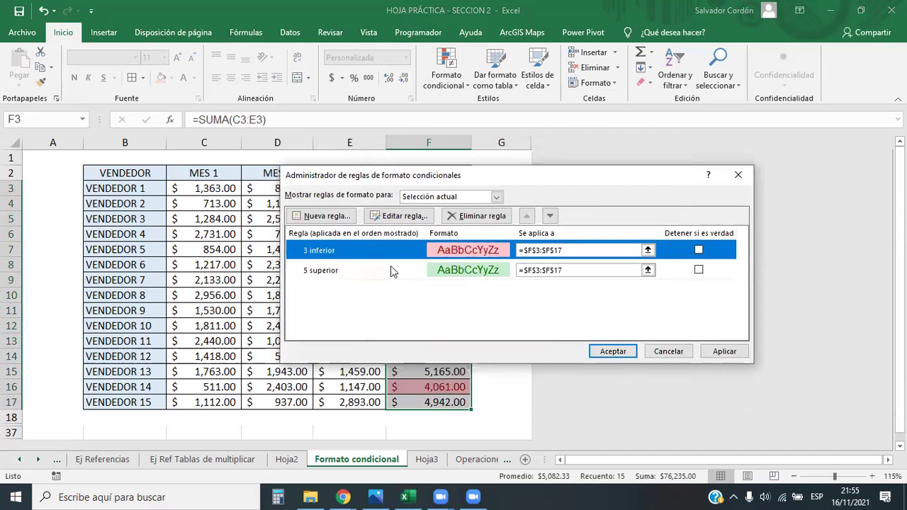
# Edit the green top-values rule to format the 3 highest totals, and apply the rule changes to the TOTAL column
pyautogui.click(348, 270)
pyautogui.doubleClick(328, 273)
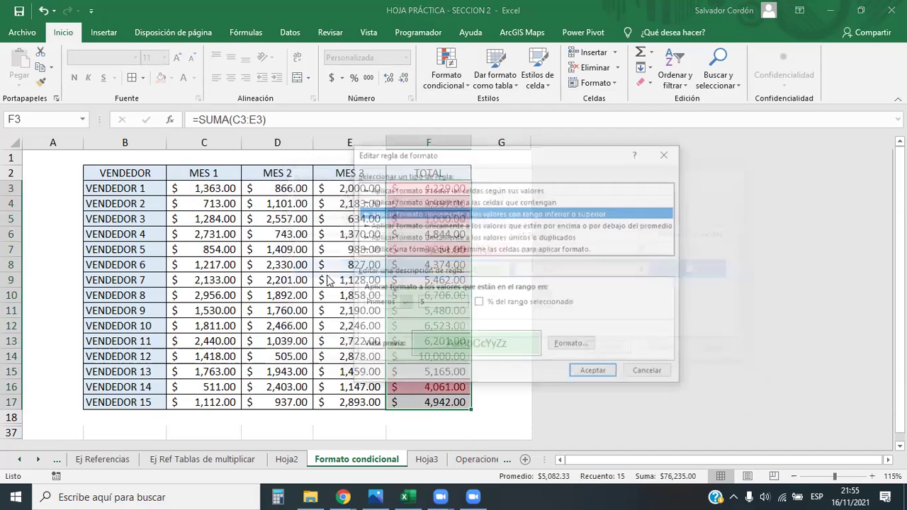
pyautogui.click(427, 300)
pyautogui.press('BackSpace')
pyautogui.write('3')
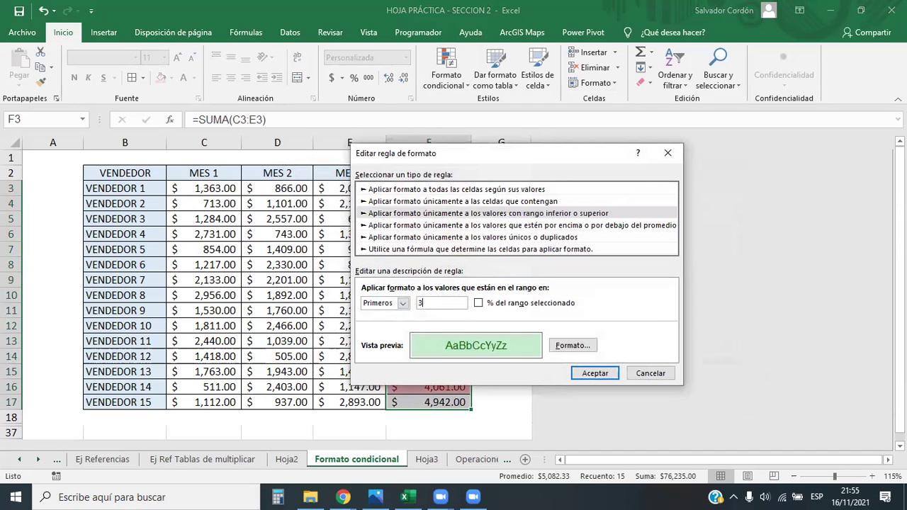
pyautogui.click(595, 372)
pyautogui.click(601, 353)
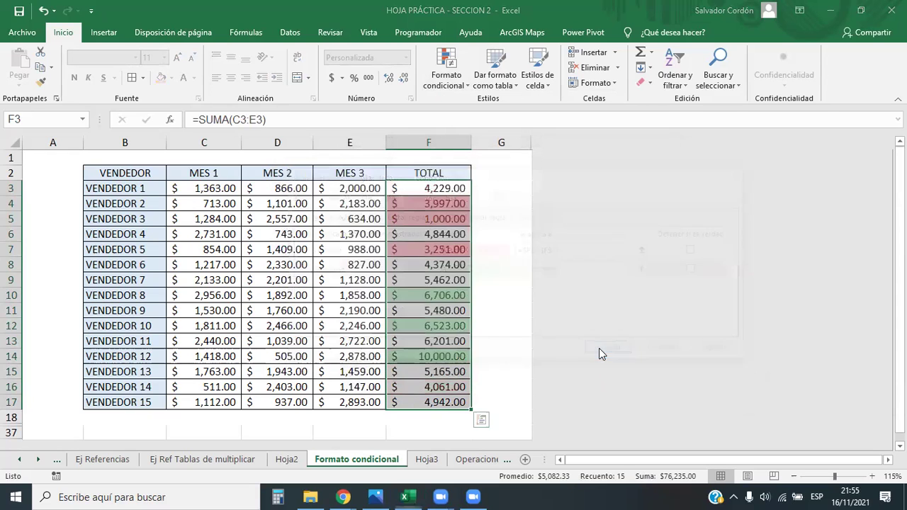
pyautogui.click(330, 387)
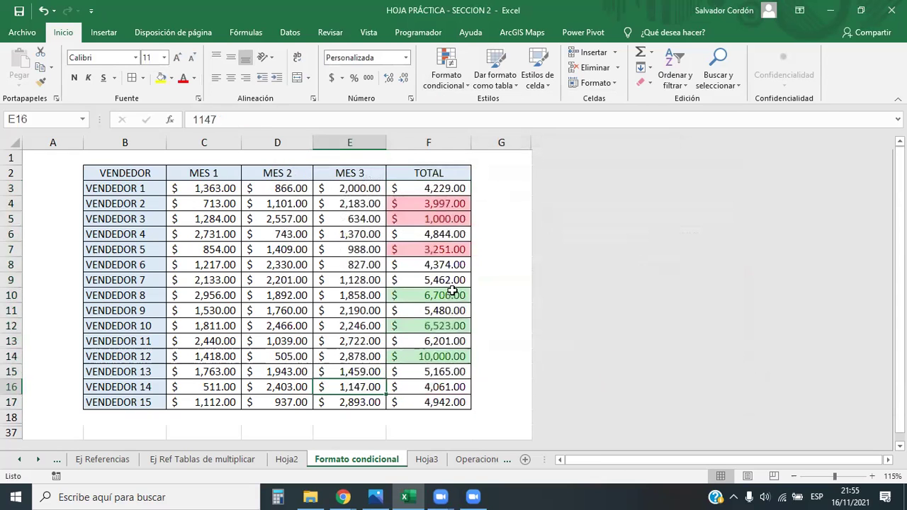
pyautogui.click(449, 255)
pyautogui.click(452, 220)
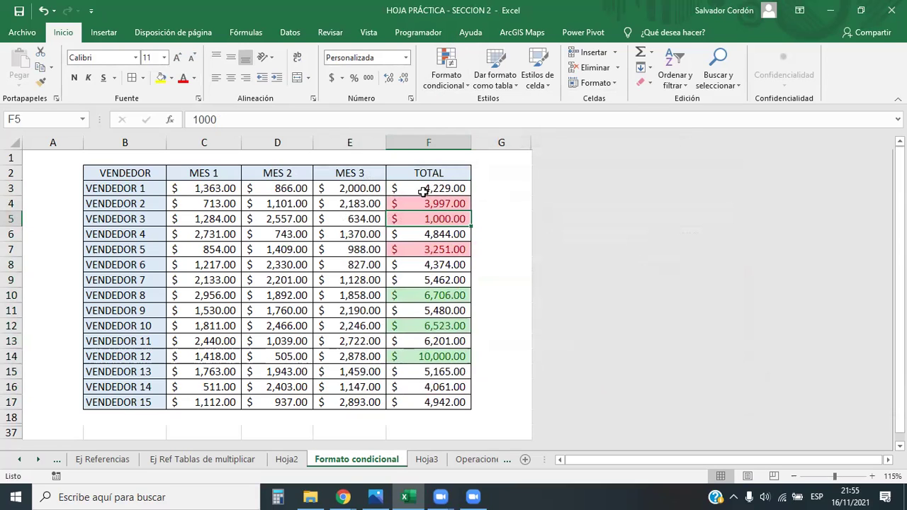
pyautogui.moveTo(446, 183); pyautogui.dragTo(427, 402)
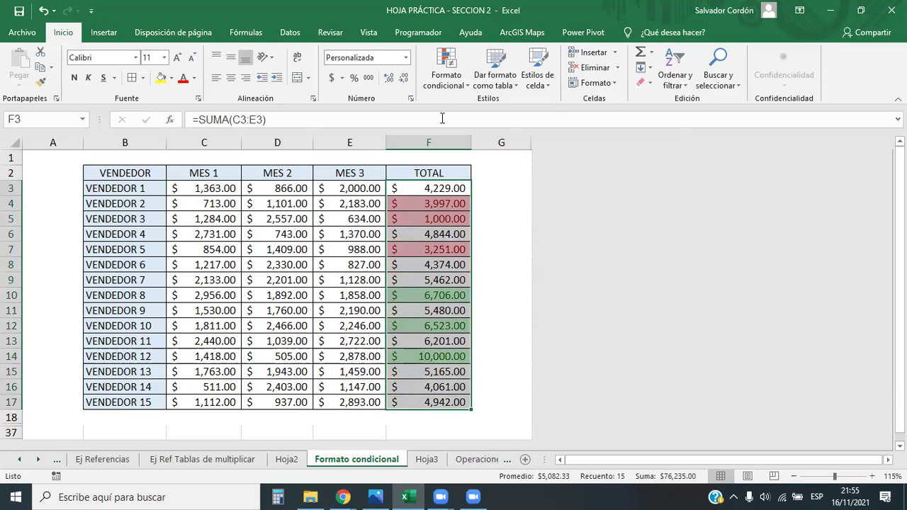
pyautogui.hotkey('ctrl', 'Down')
pyautogui.hotkey('ctrl', 'Left')
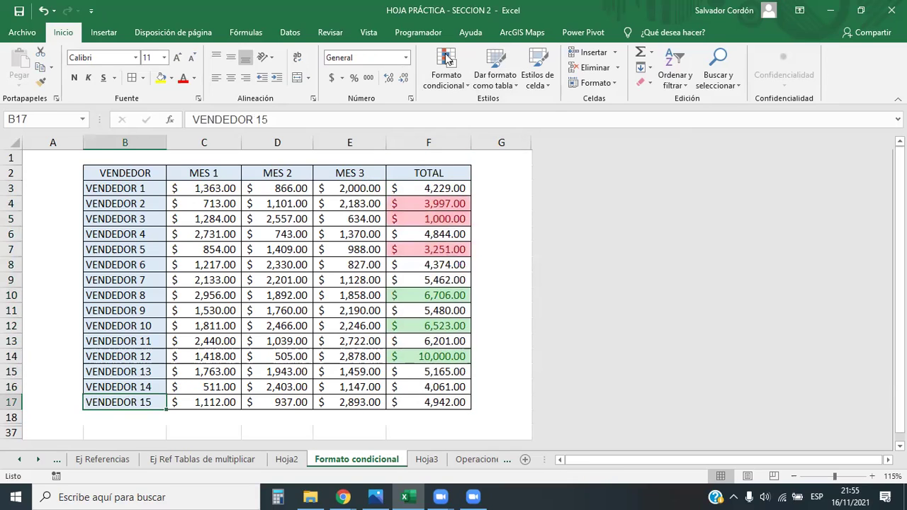